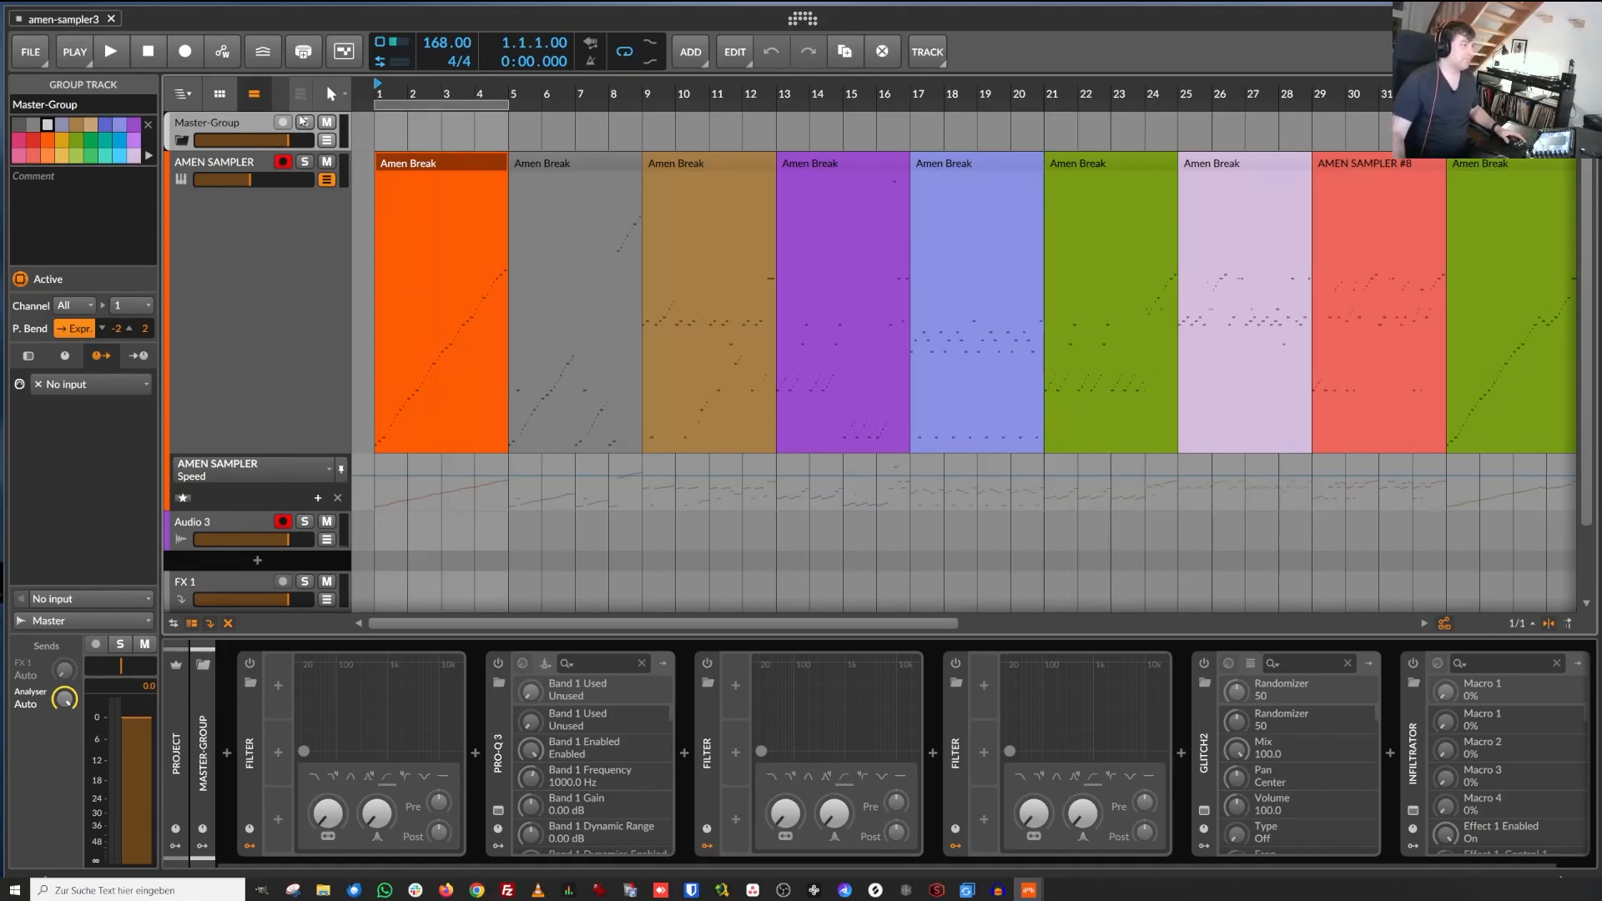
Select the AMEN SAMPLER track to show its device chain.
mouse_move(422, 90)
mouse_down()
mouse_move(421, 113)
mouse_move(421, 25)
mouse_move(421, 110)
mouse_move(393, 125)
mouse_move(391, 86)
mouse_up()
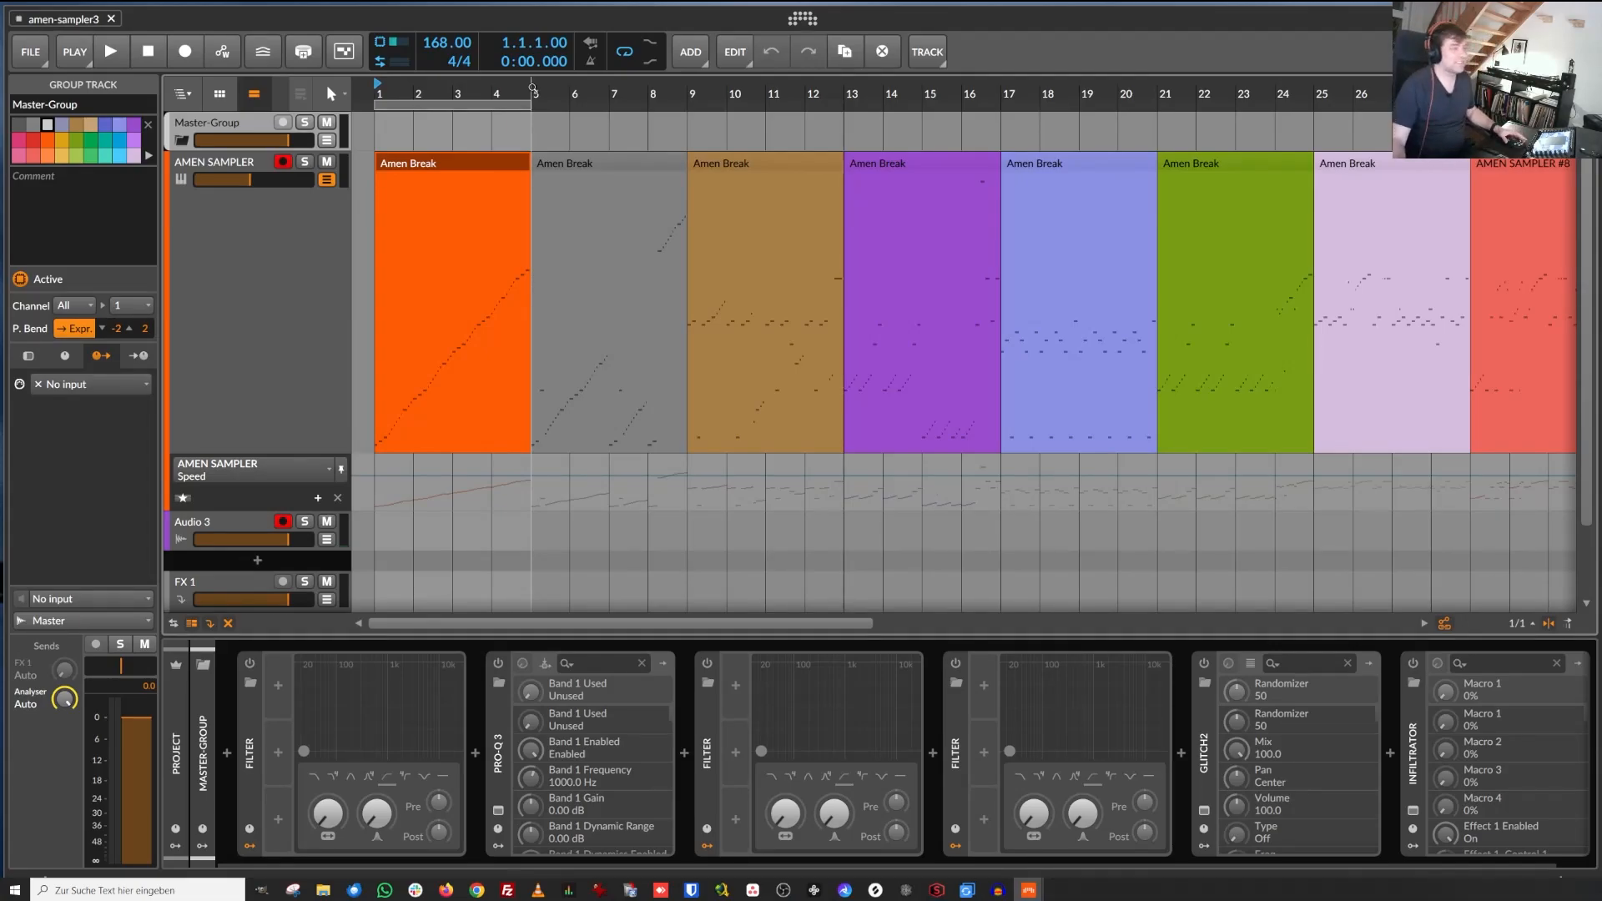
mouse_move(455, 88)
mouse_down()
mouse_move(604, 91)
mouse_move(485, 87)
mouse_up()
click(230, 164)
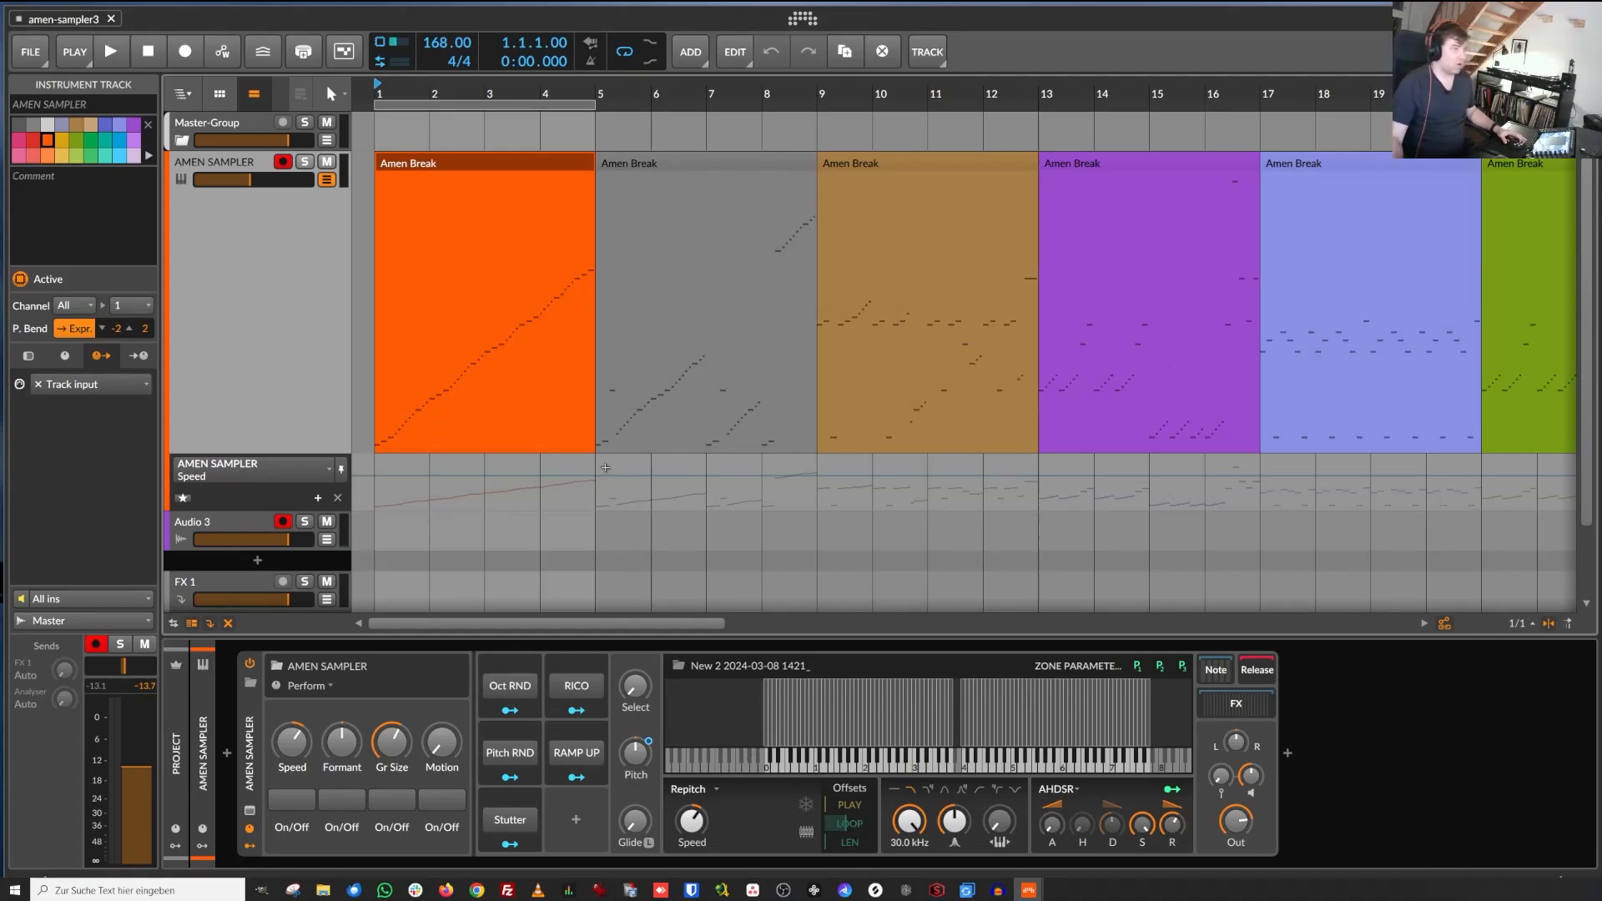
drag(375, 84, 565, 91)
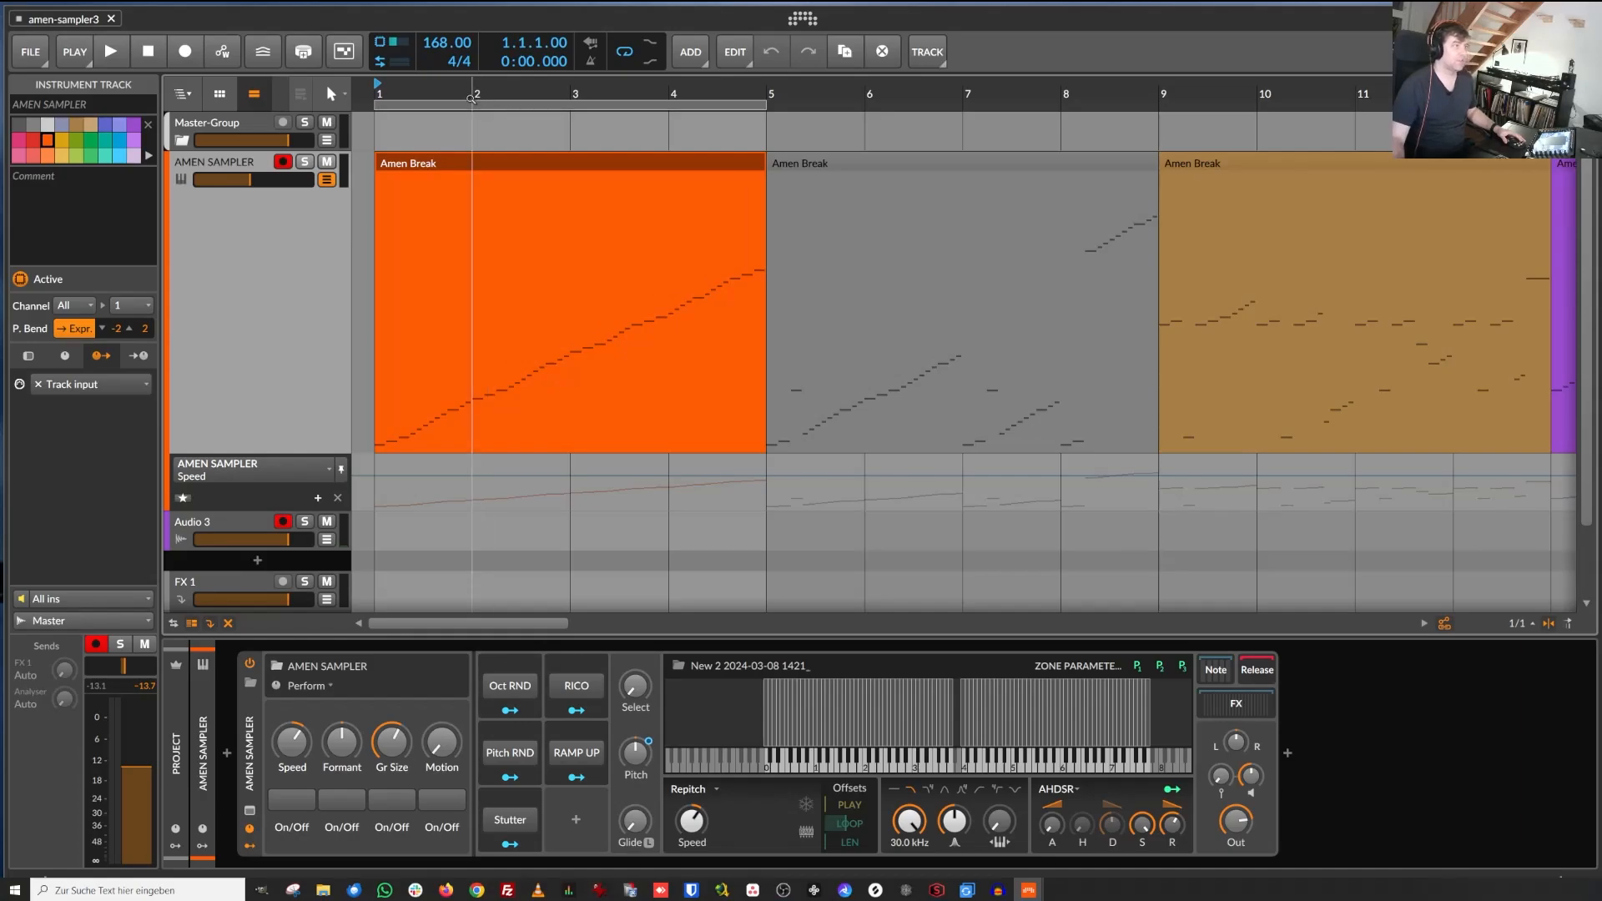
mouse_move(472, 94)
mouse_down()
mouse_move(473, 54)
mouse_move(473, 91)
mouse_up()
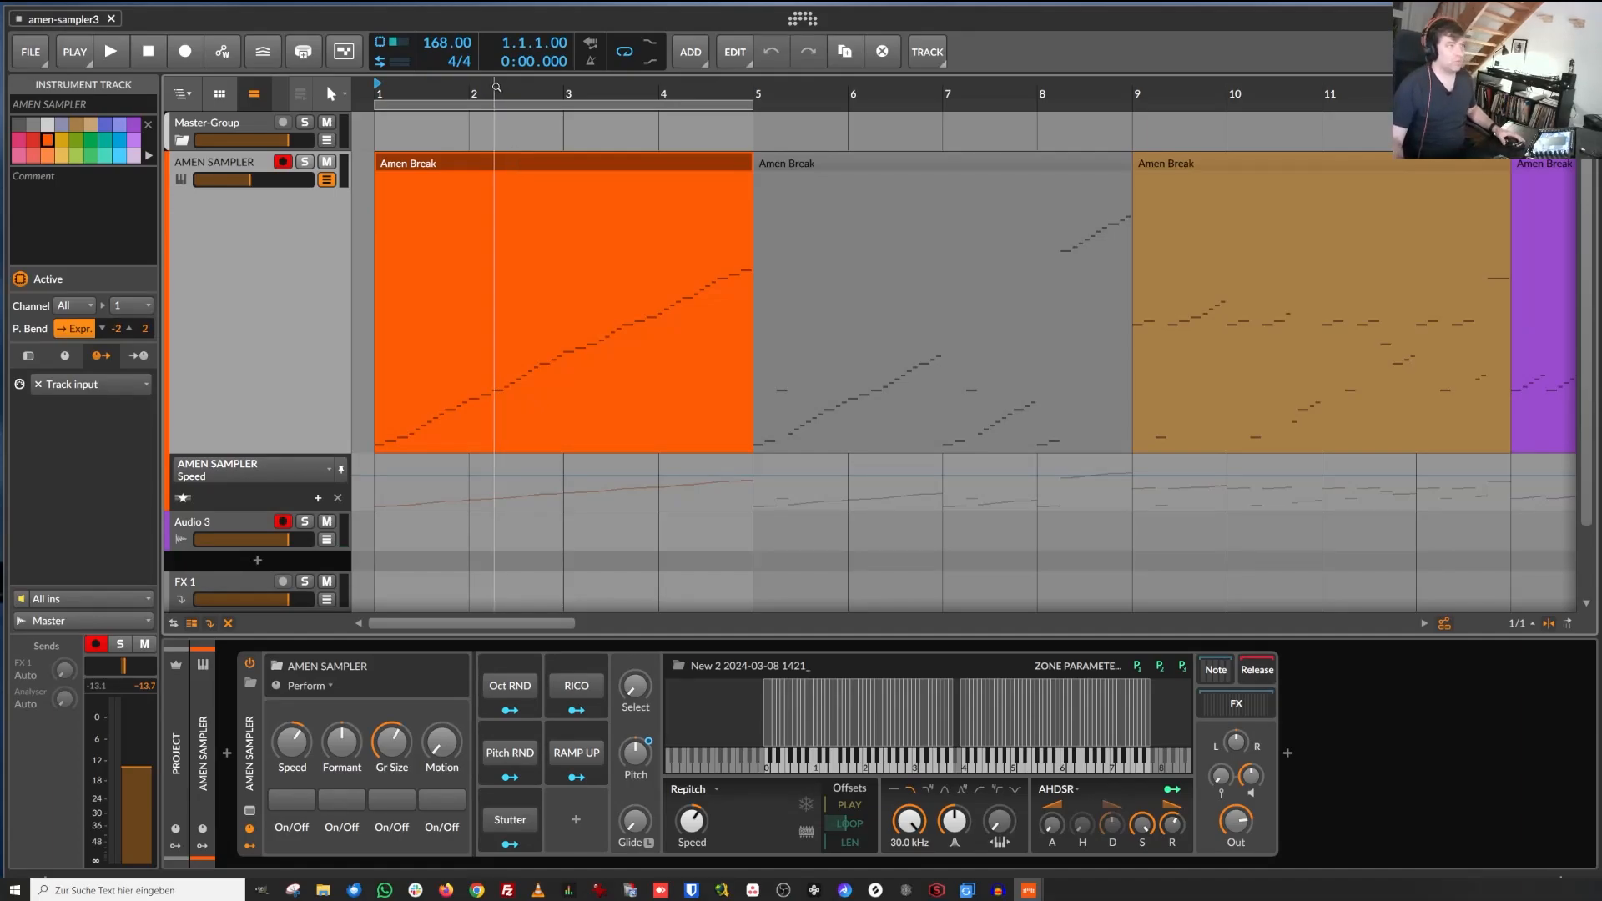
drag(496, 88, 549, 90)
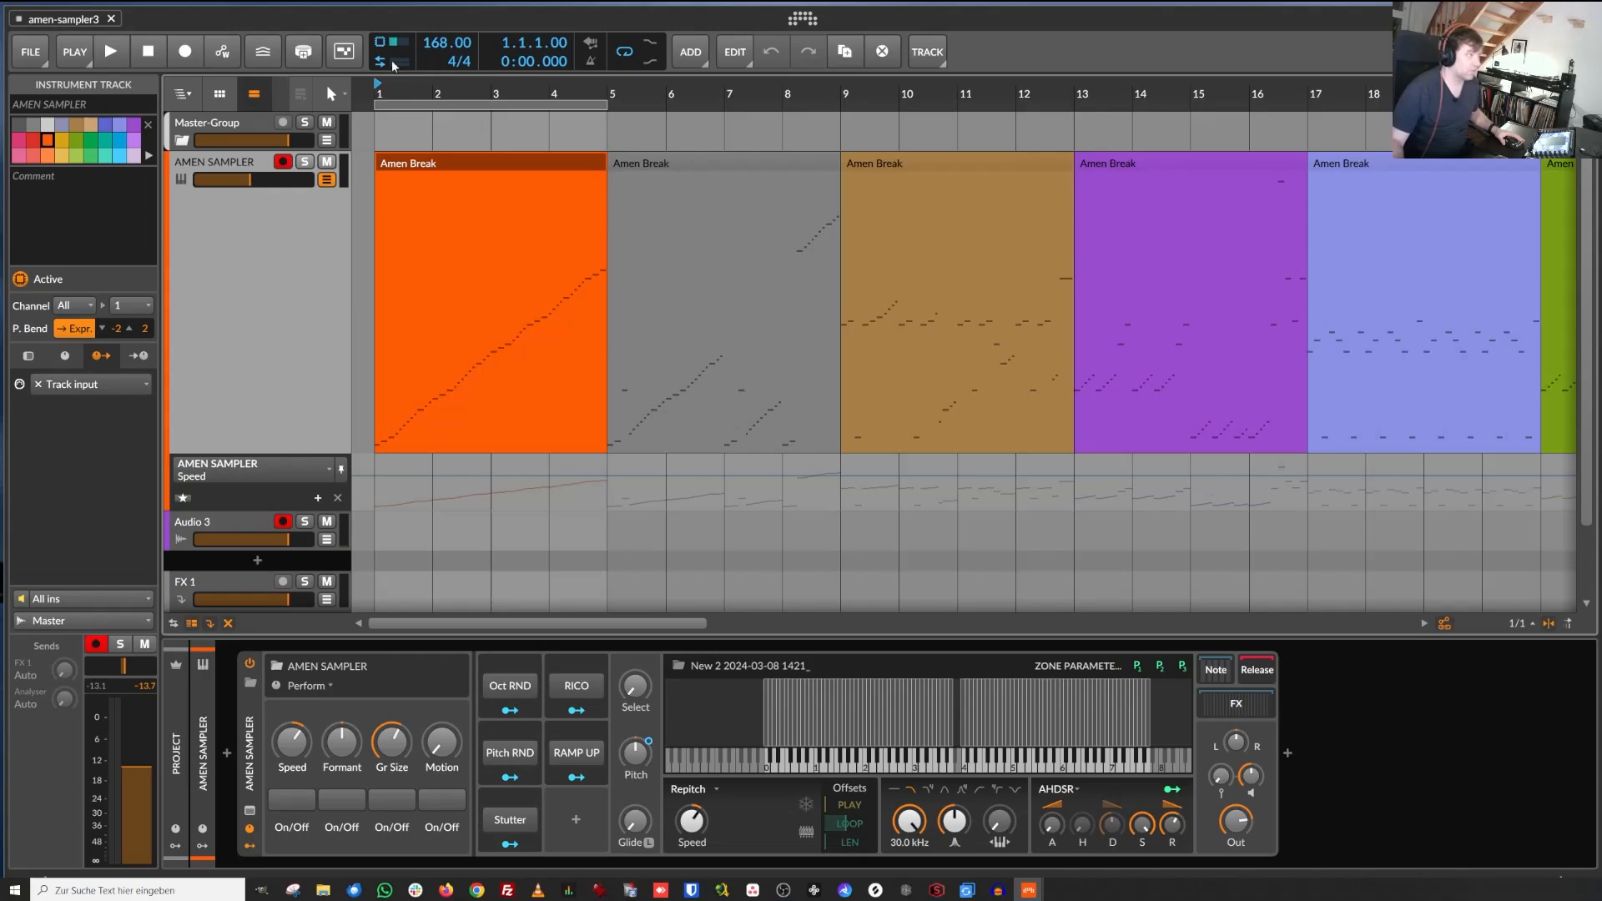
Open the first Amen Break clip on the AMEN SAMPLER track in the note editor, fitting its notes across the view.
drag(378, 91, 378, 209)
double_click(437, 164)
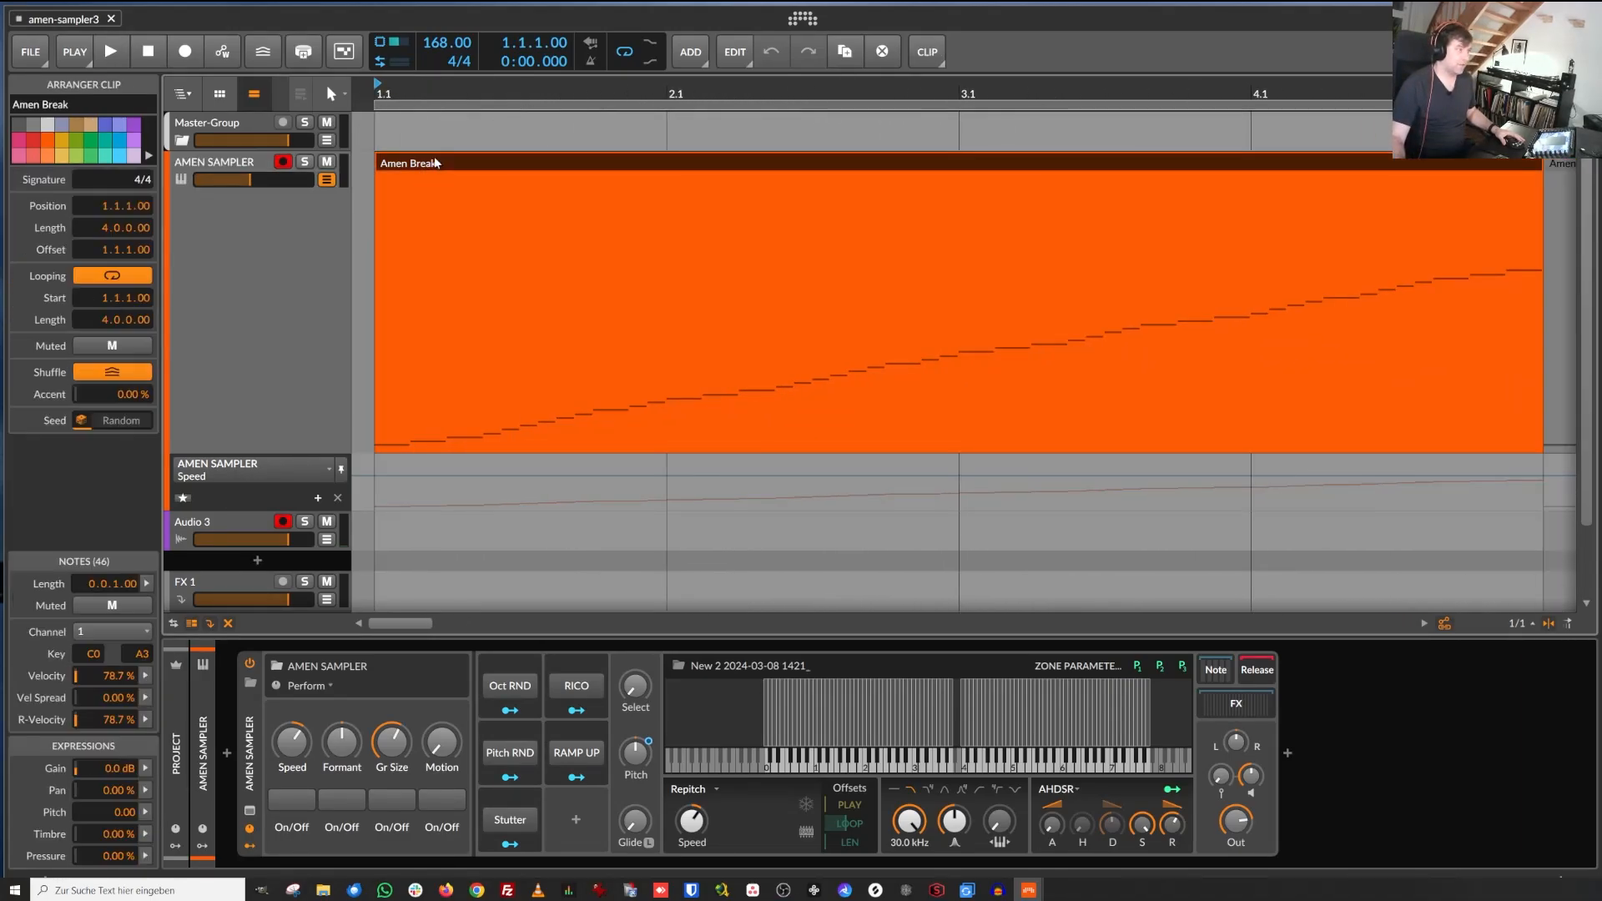
mouse_move(516, 548)
mouse_down()
mouse_move(513, 635)
mouse_move(533, 530)
mouse_up()
scroll(658, 736, down, 5)
scroll(658, 736, up, 5)
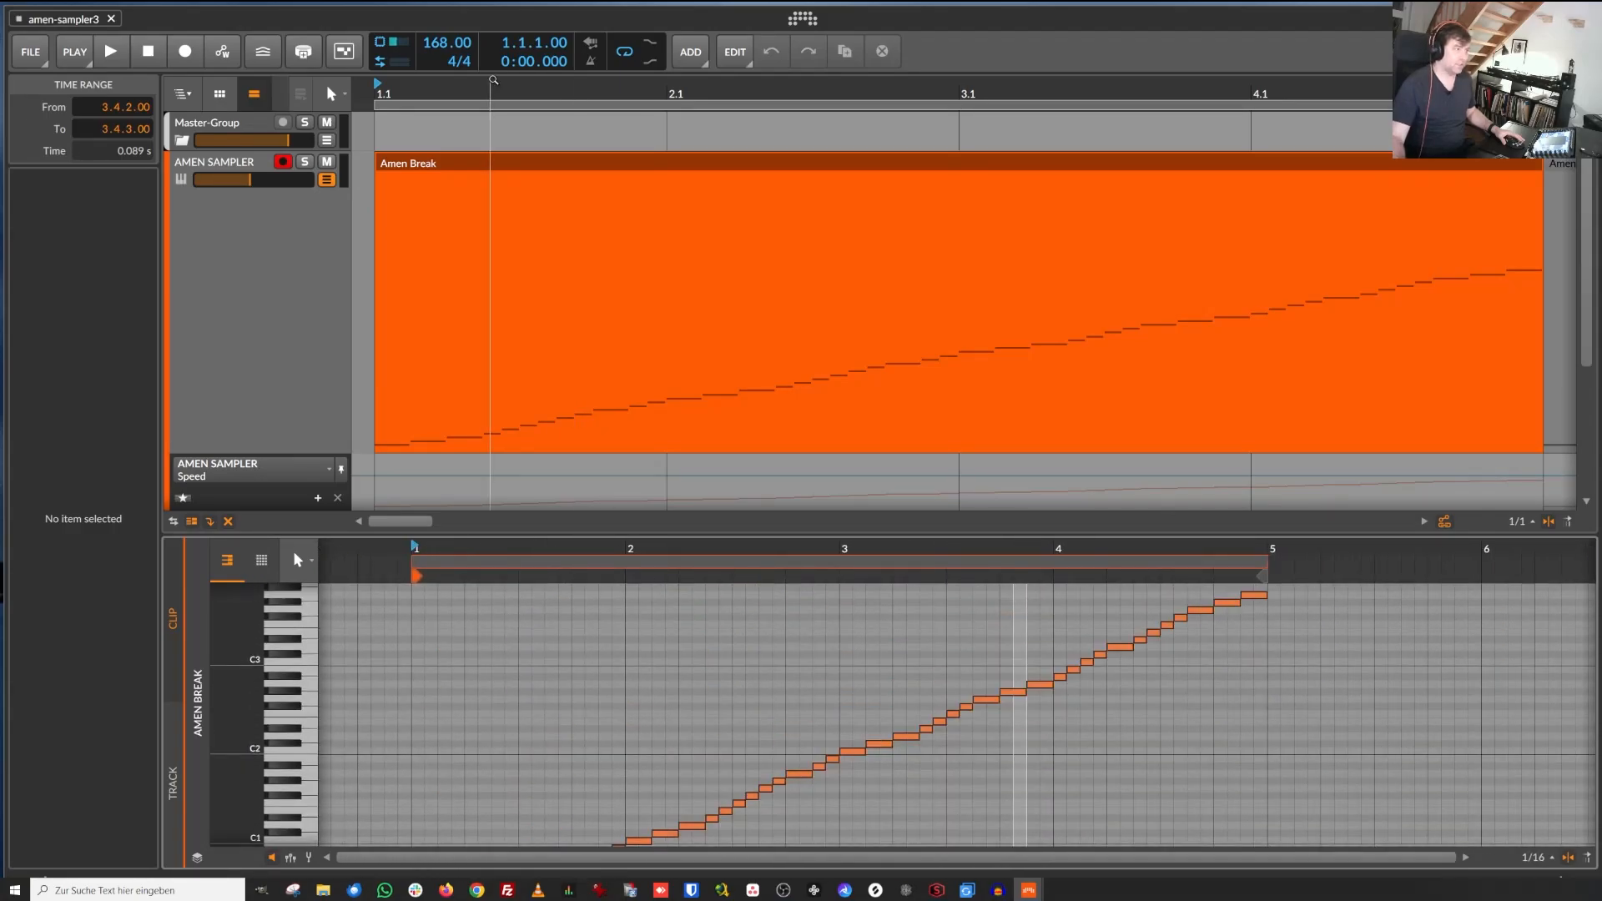
double_click(486, 172)
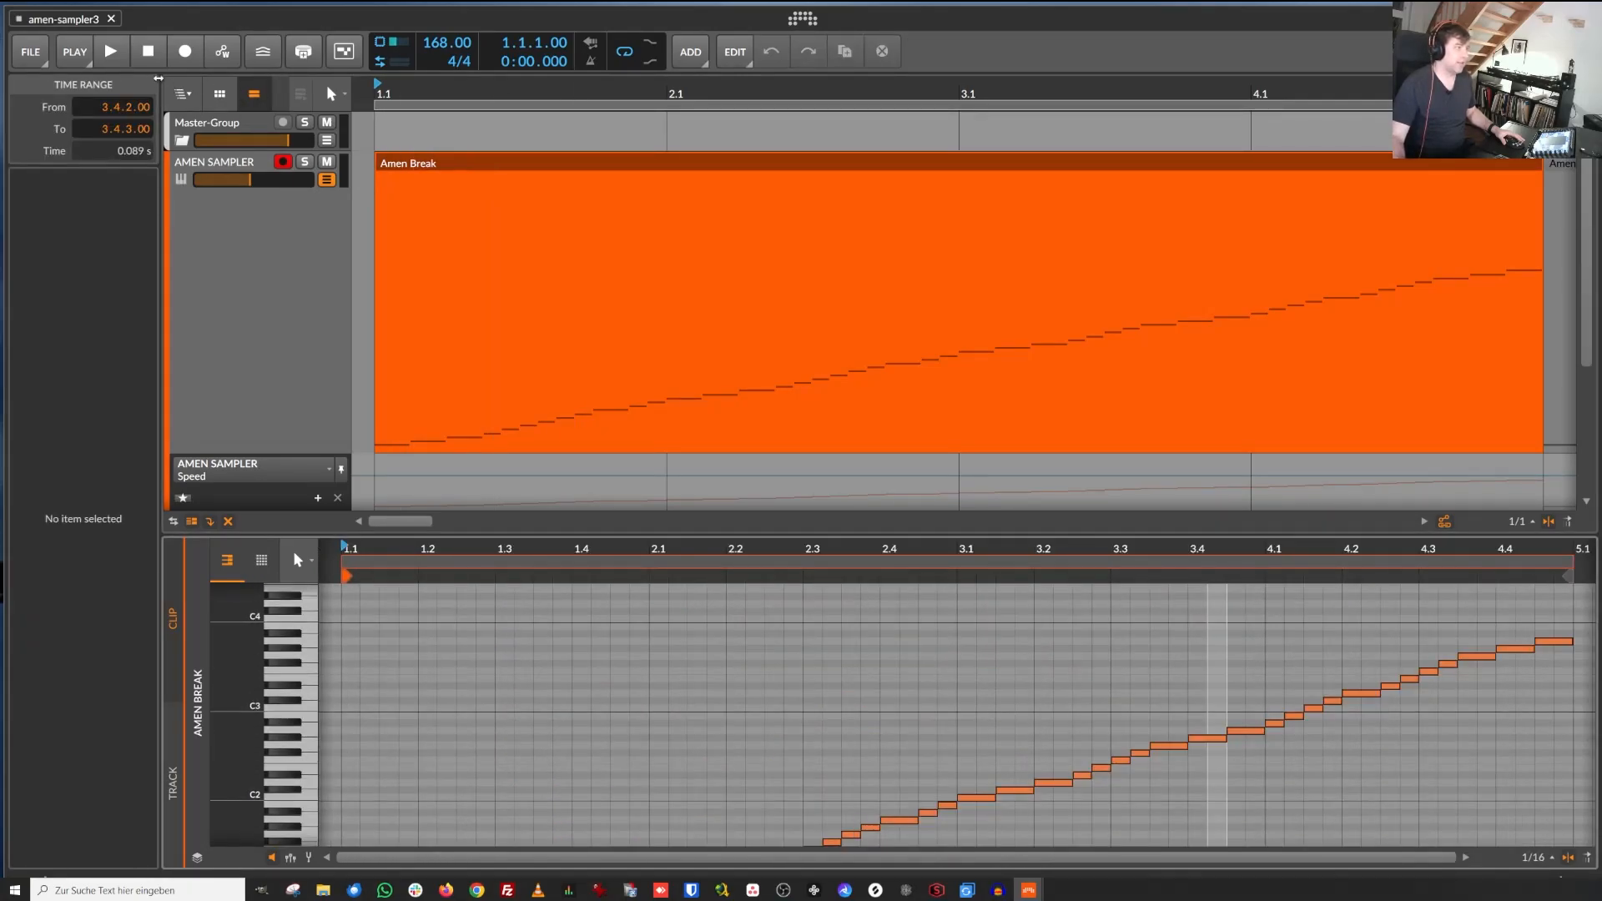
Play the first Amen Break clip from bar 1 to hear its ascending slices.
click(113, 49)
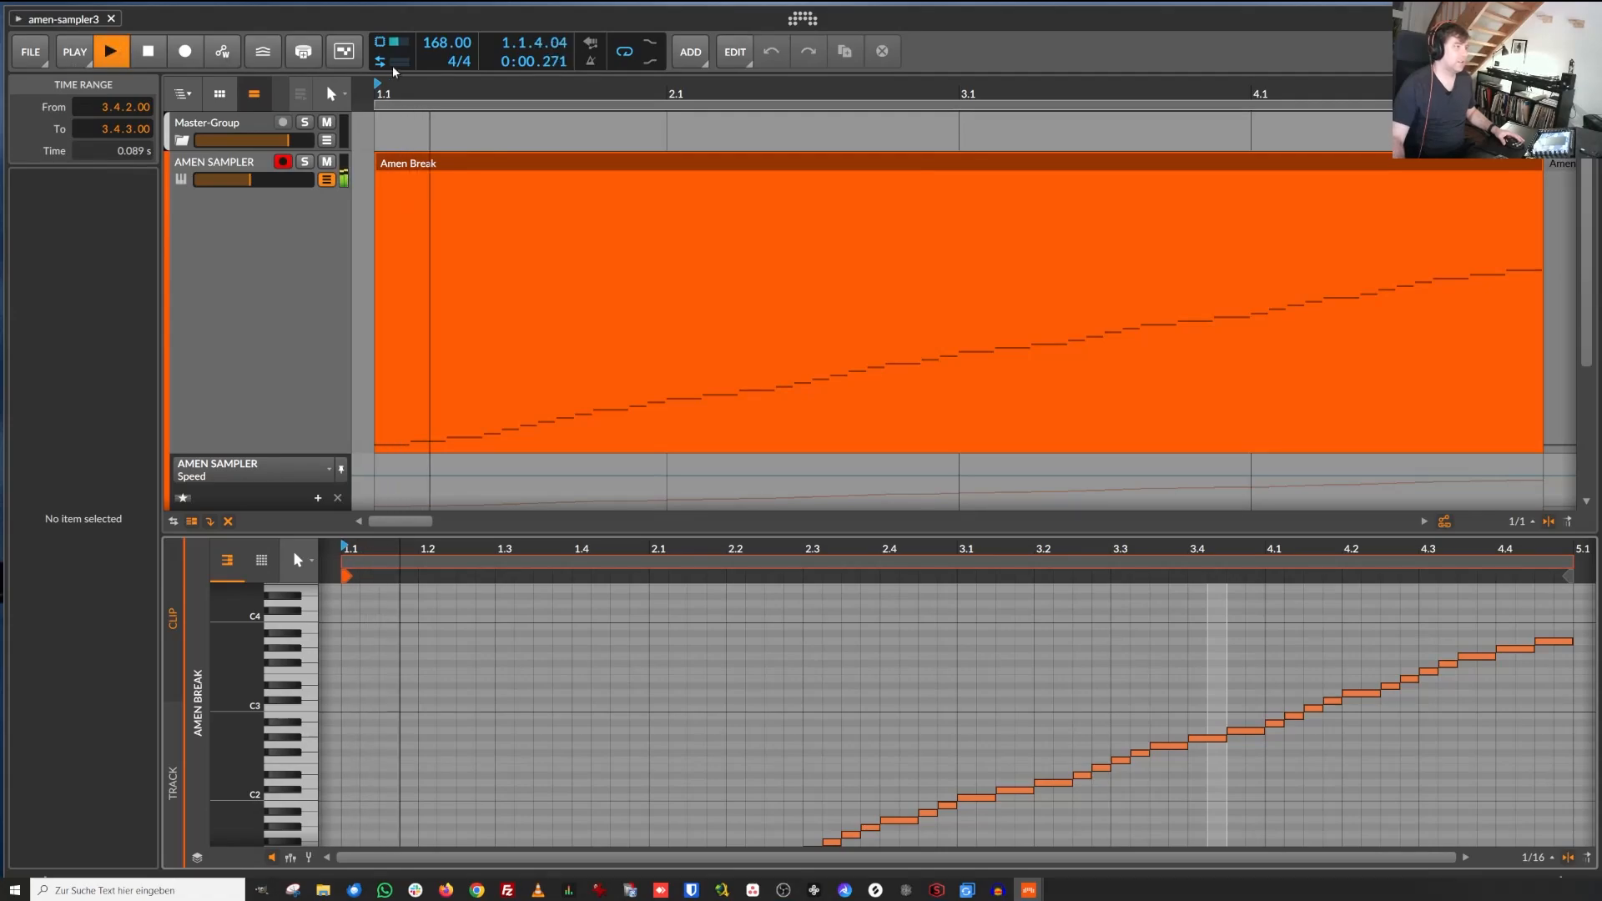
mouse_move(410, 91)
mouse_down()
mouse_move(400, 57)
mouse_move(389, 96)
mouse_up()
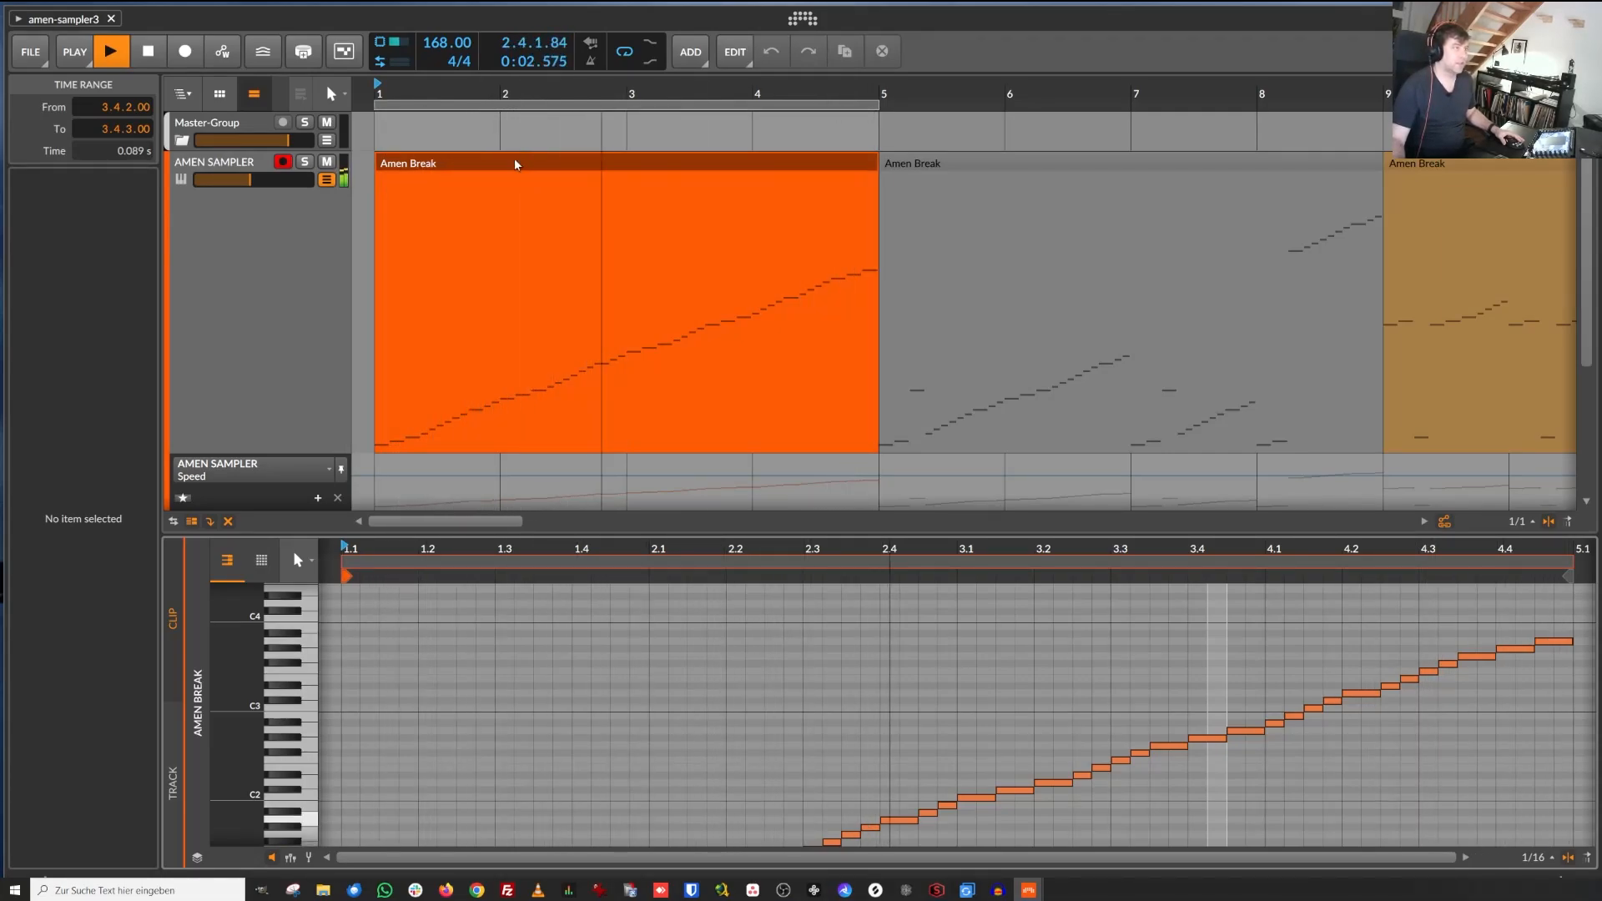
scroll(507, 241, down, 3)
scroll(508, 241, up, 3)
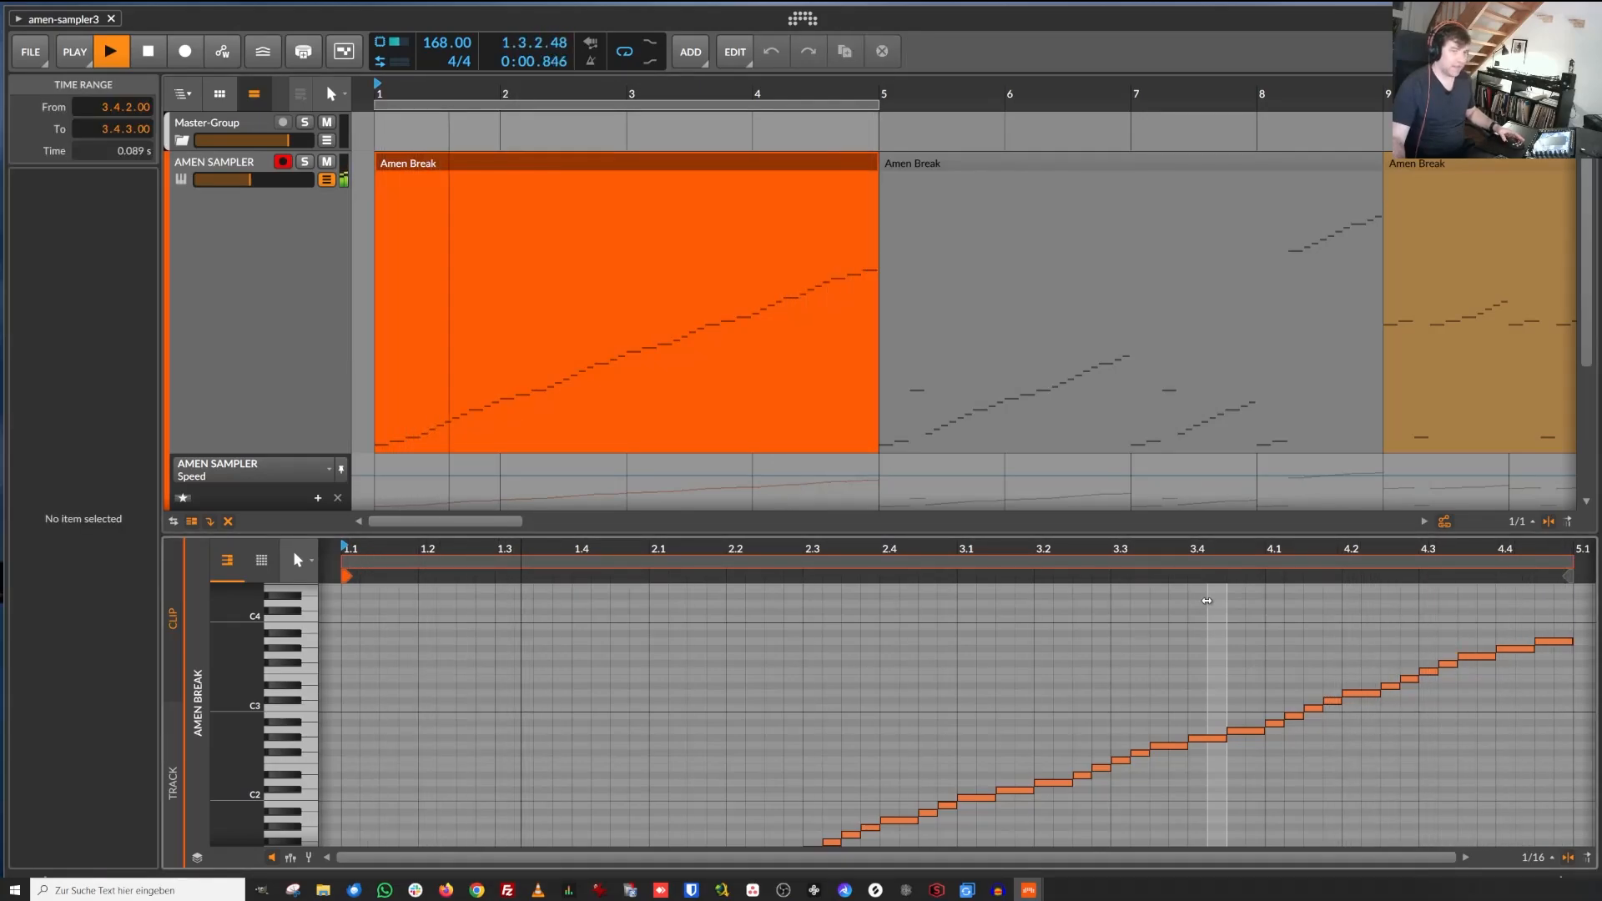
Open the AMEN SAMPLER's zone editor and look through its list of sliced samples.
key(d)
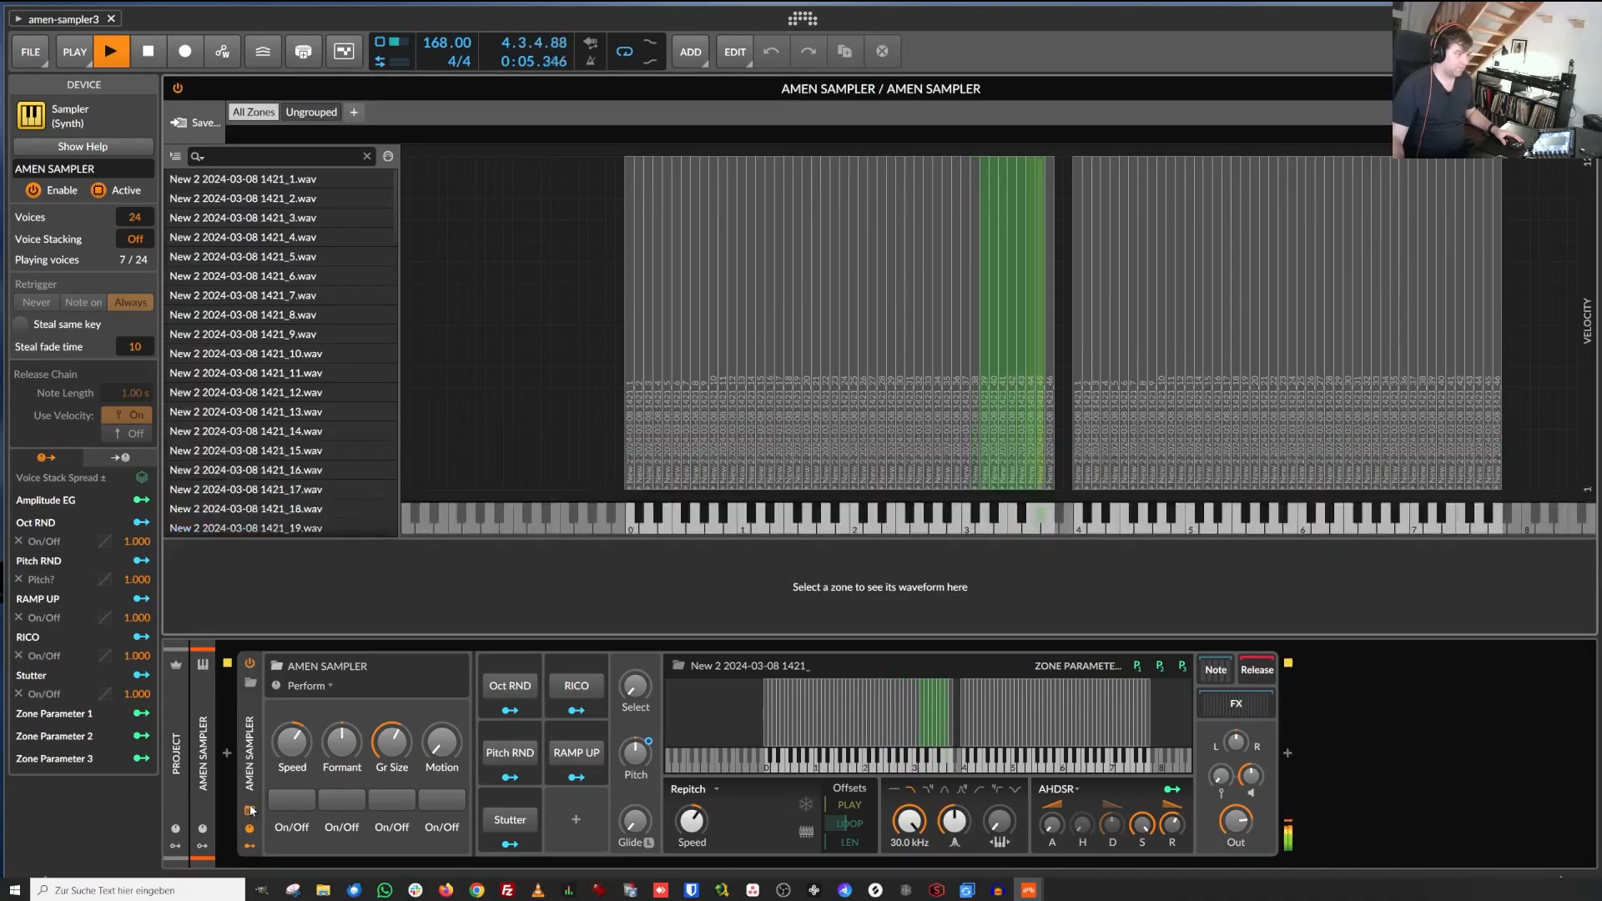
click(251, 683)
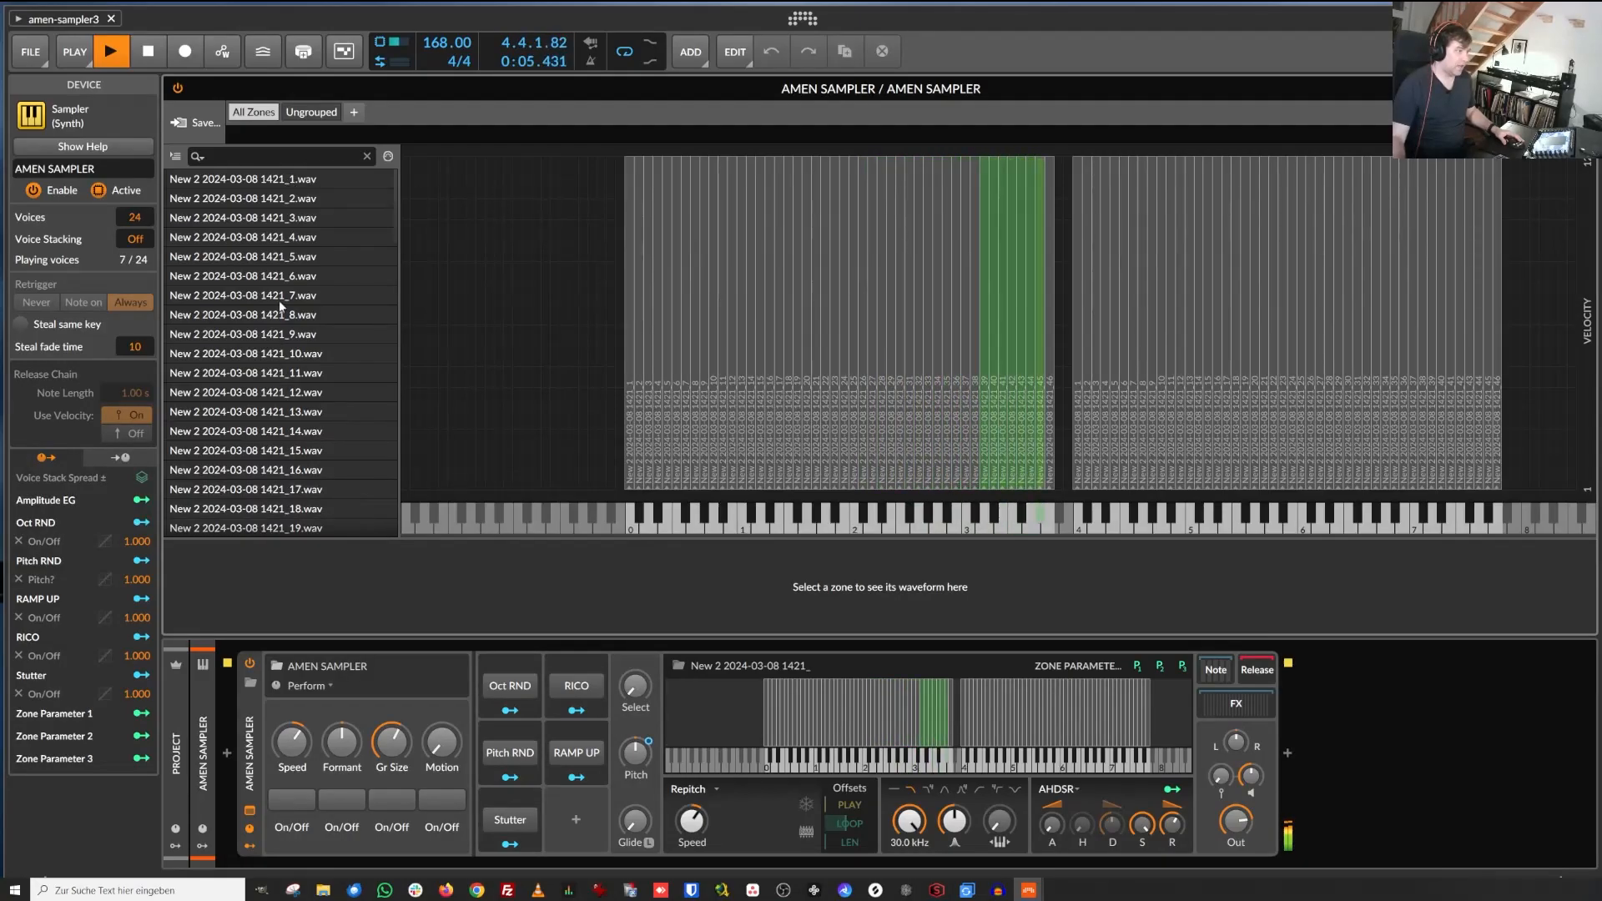
scroll(308, 236, down, 3)
scroll(308, 237, down, 3)
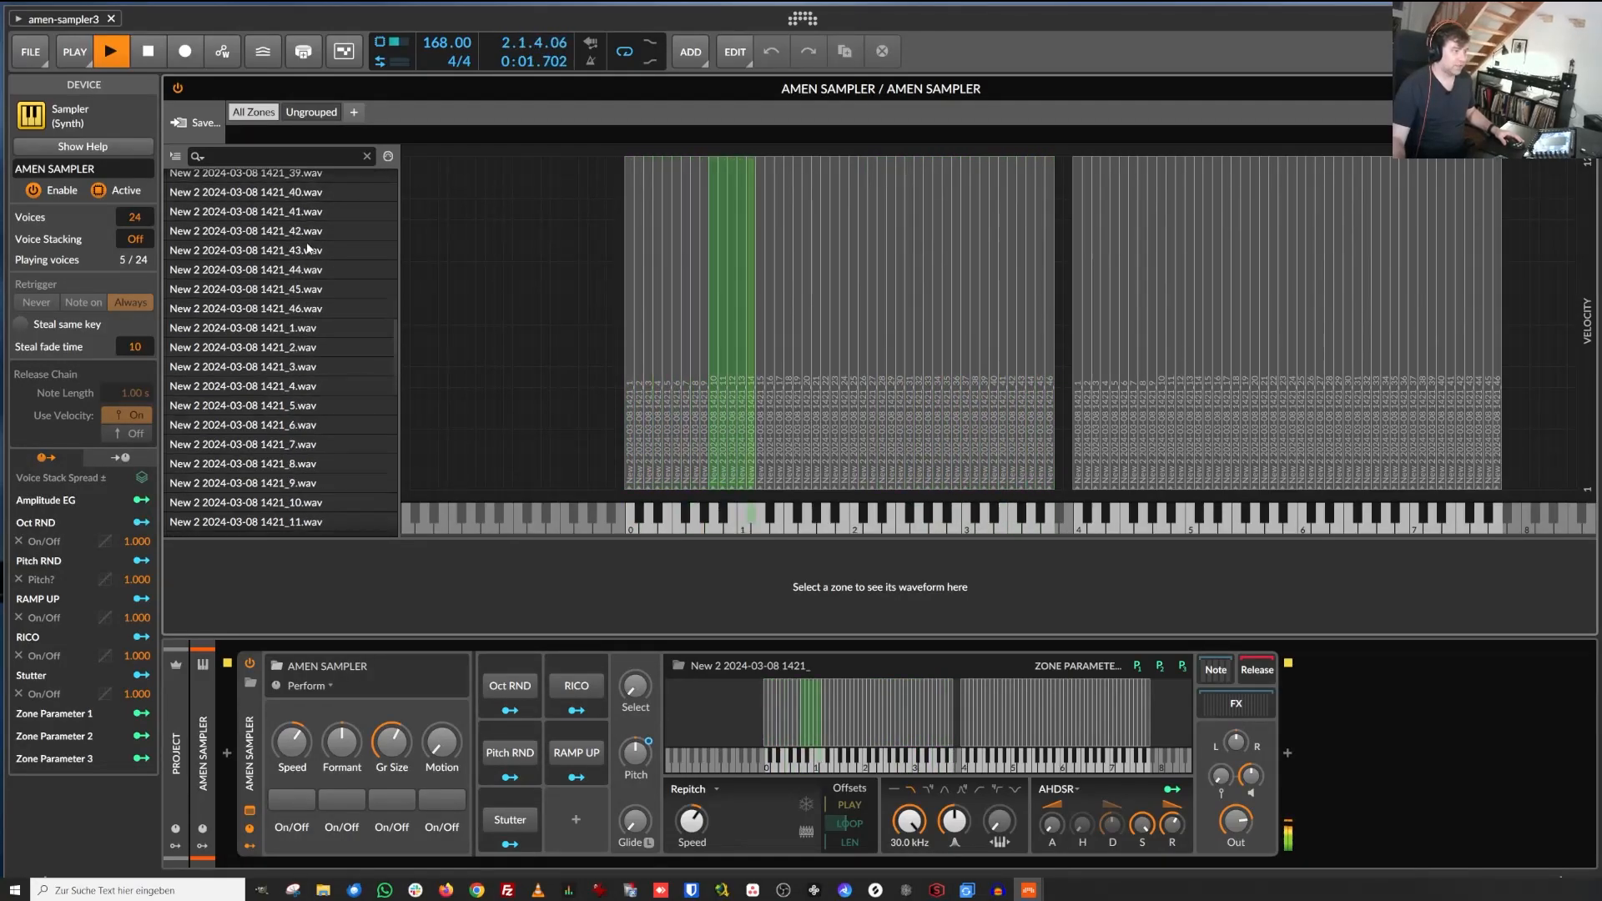
scroll(308, 251, down, 3)
scroll(308, 252, up, 3)
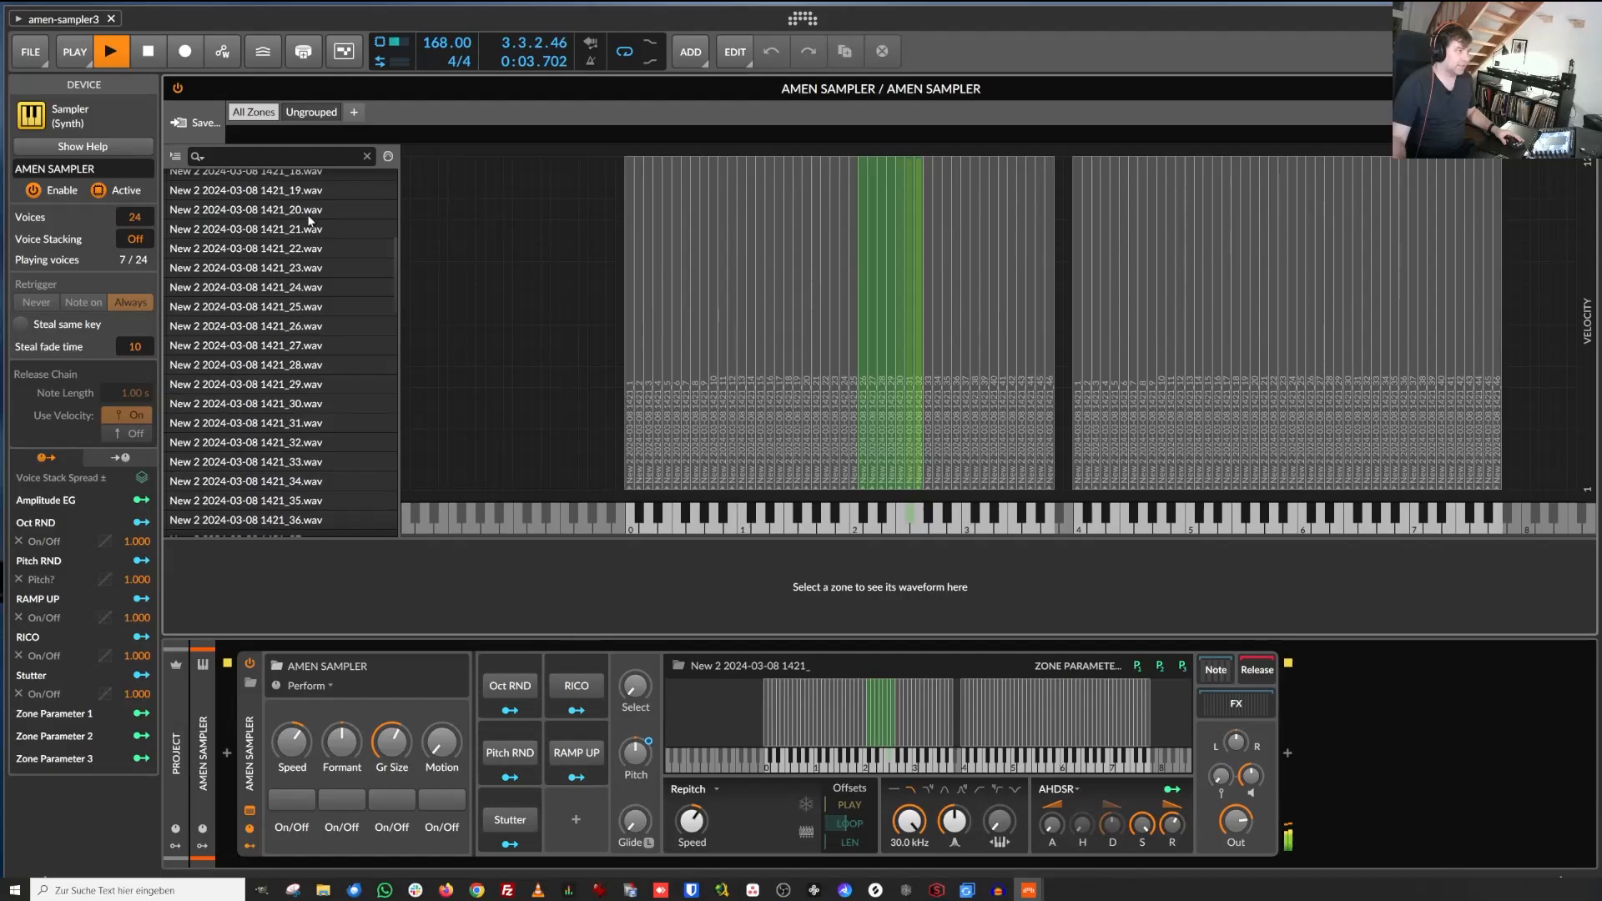
scroll(312, 264, up, 1)
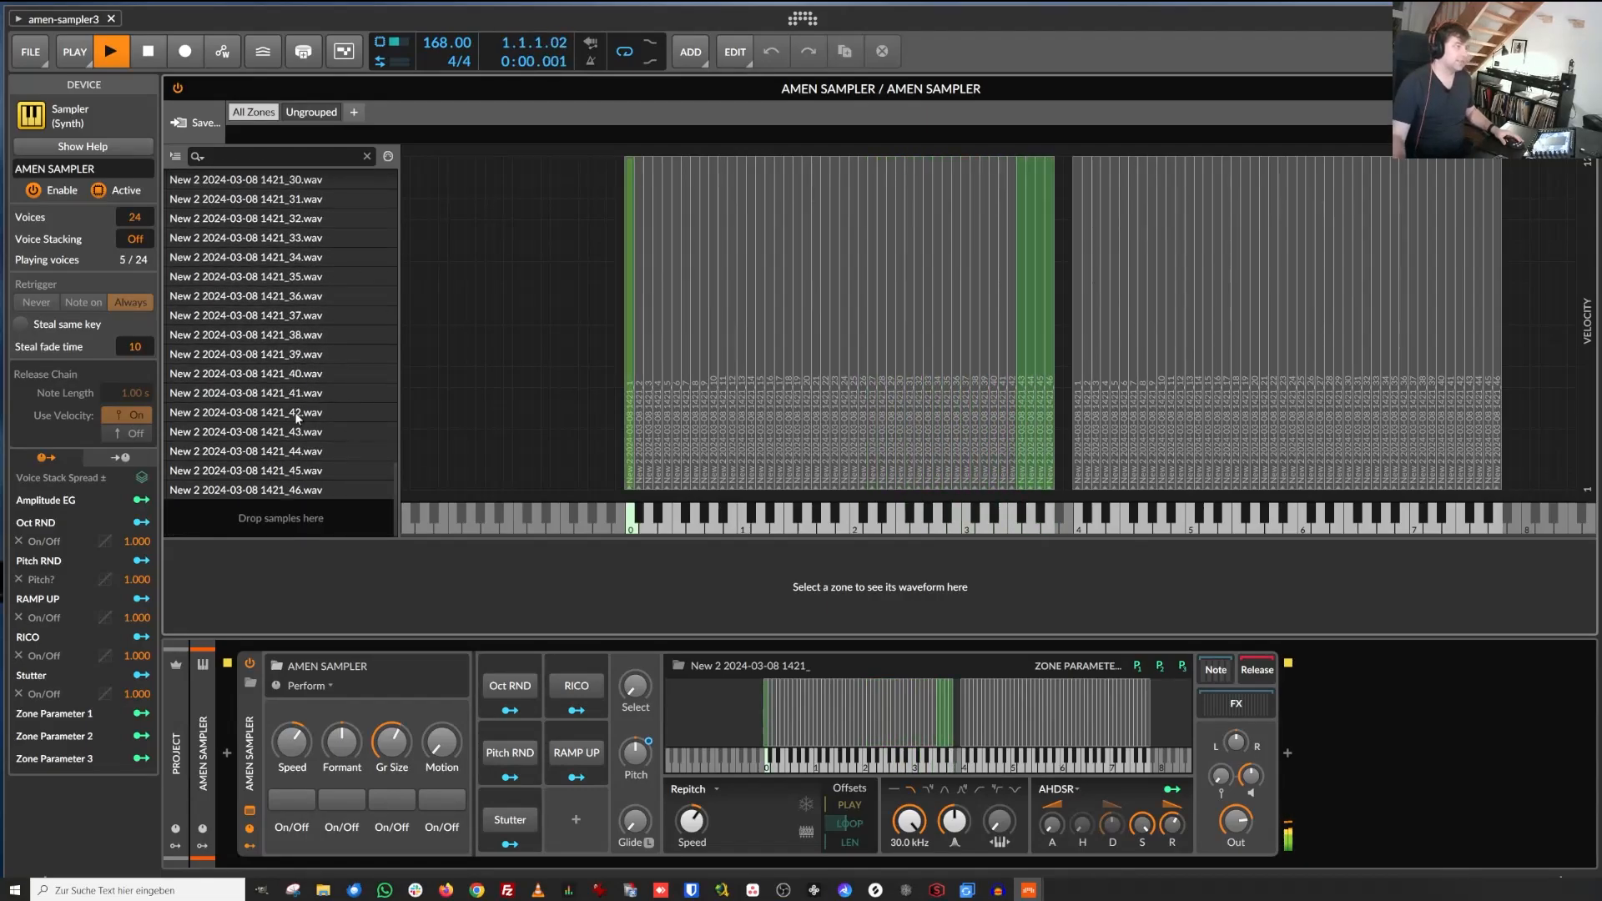
scroll(294, 451, down, 5)
scroll(294, 451, up, 1)
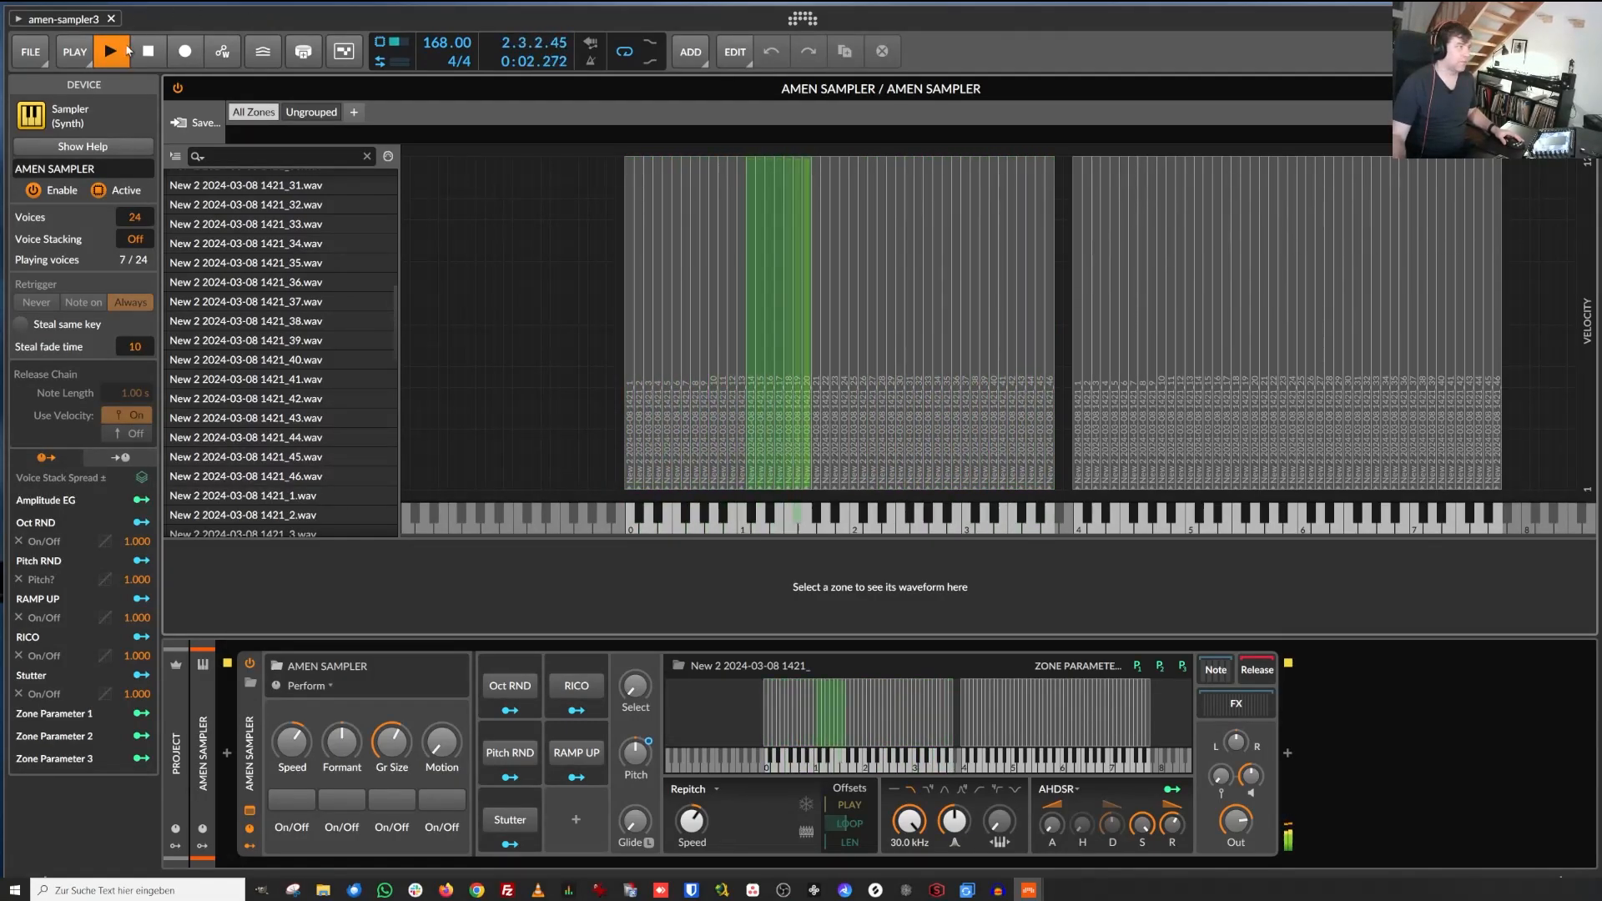
Stop playback and audition the upper block of sample zones on the sampler's keyboard.
key(space)
click(1124, 519)
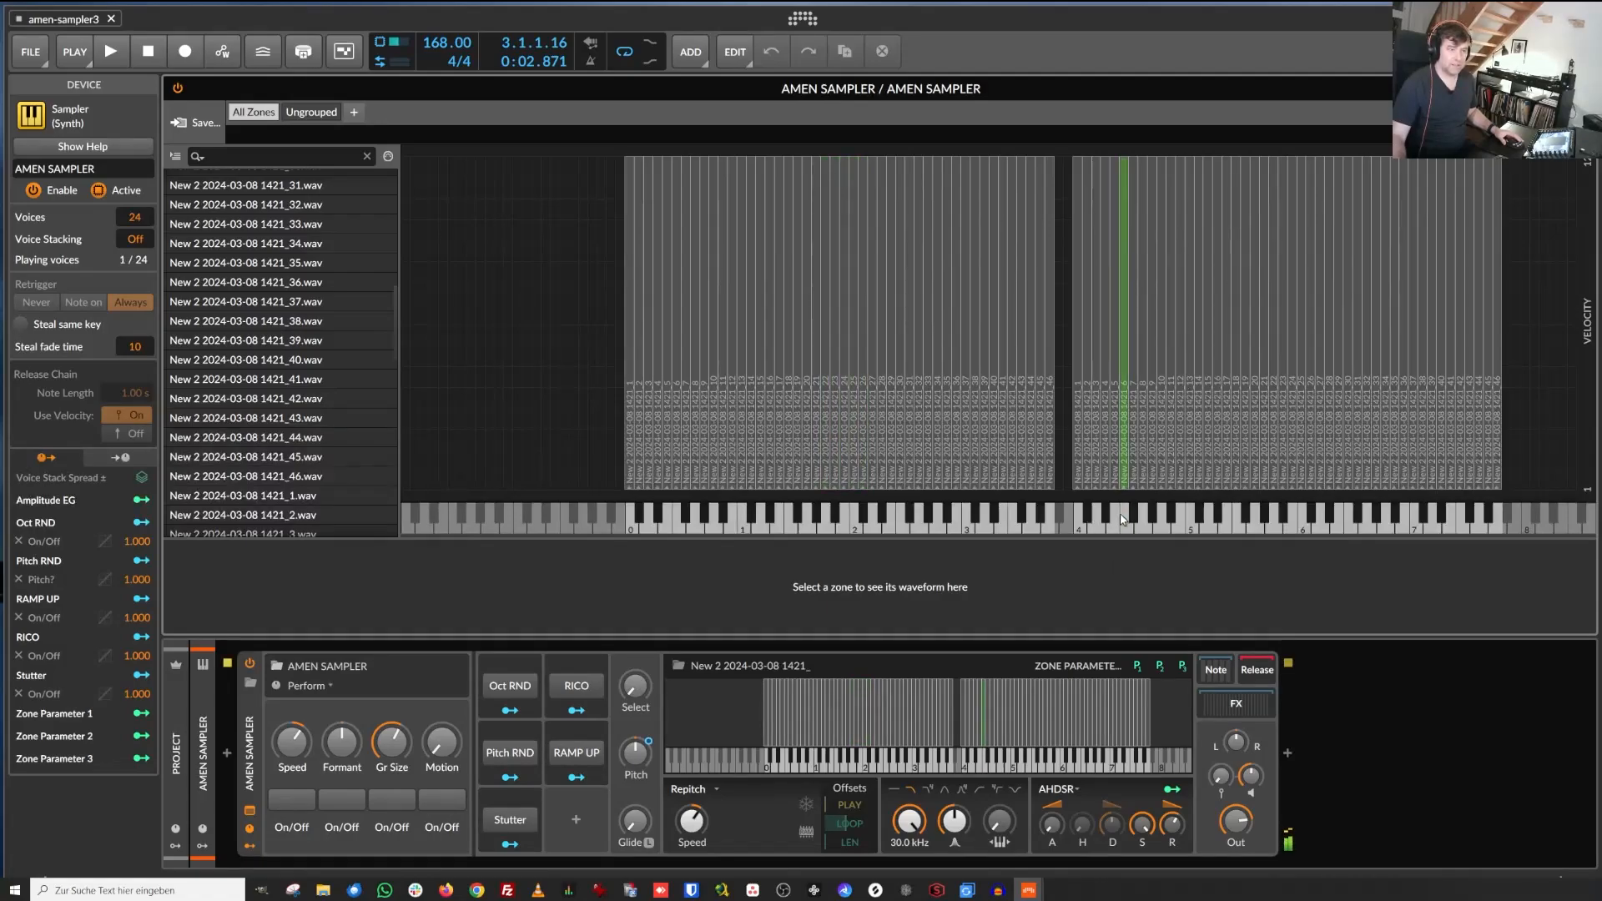
drag(1141, 519, 1402, 522)
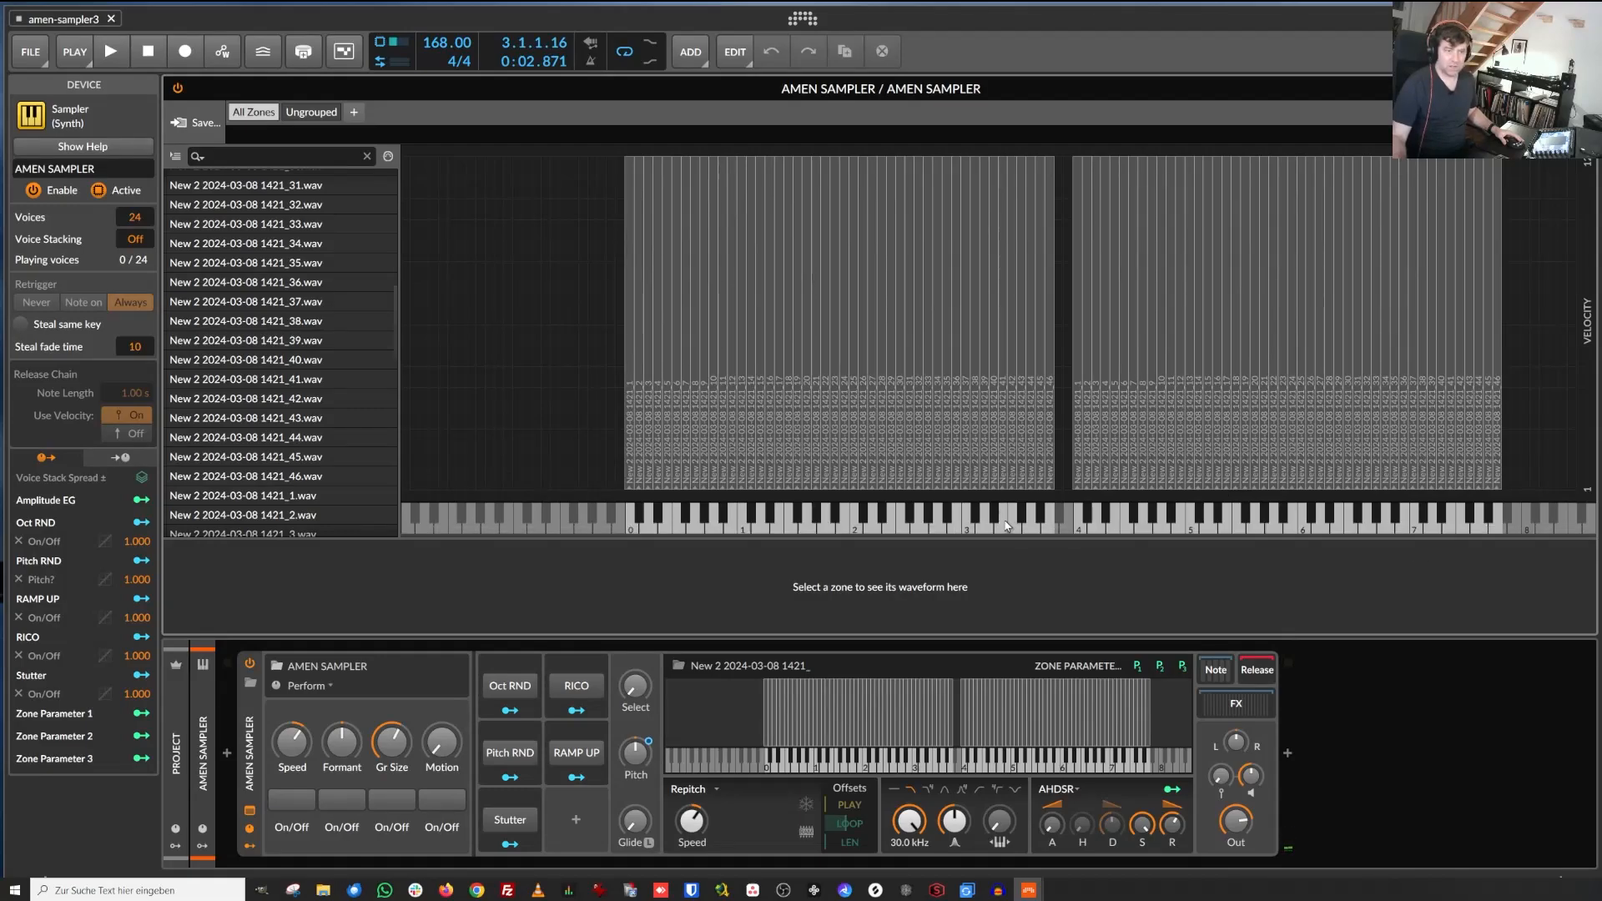
drag(1189, 526, 1391, 523)
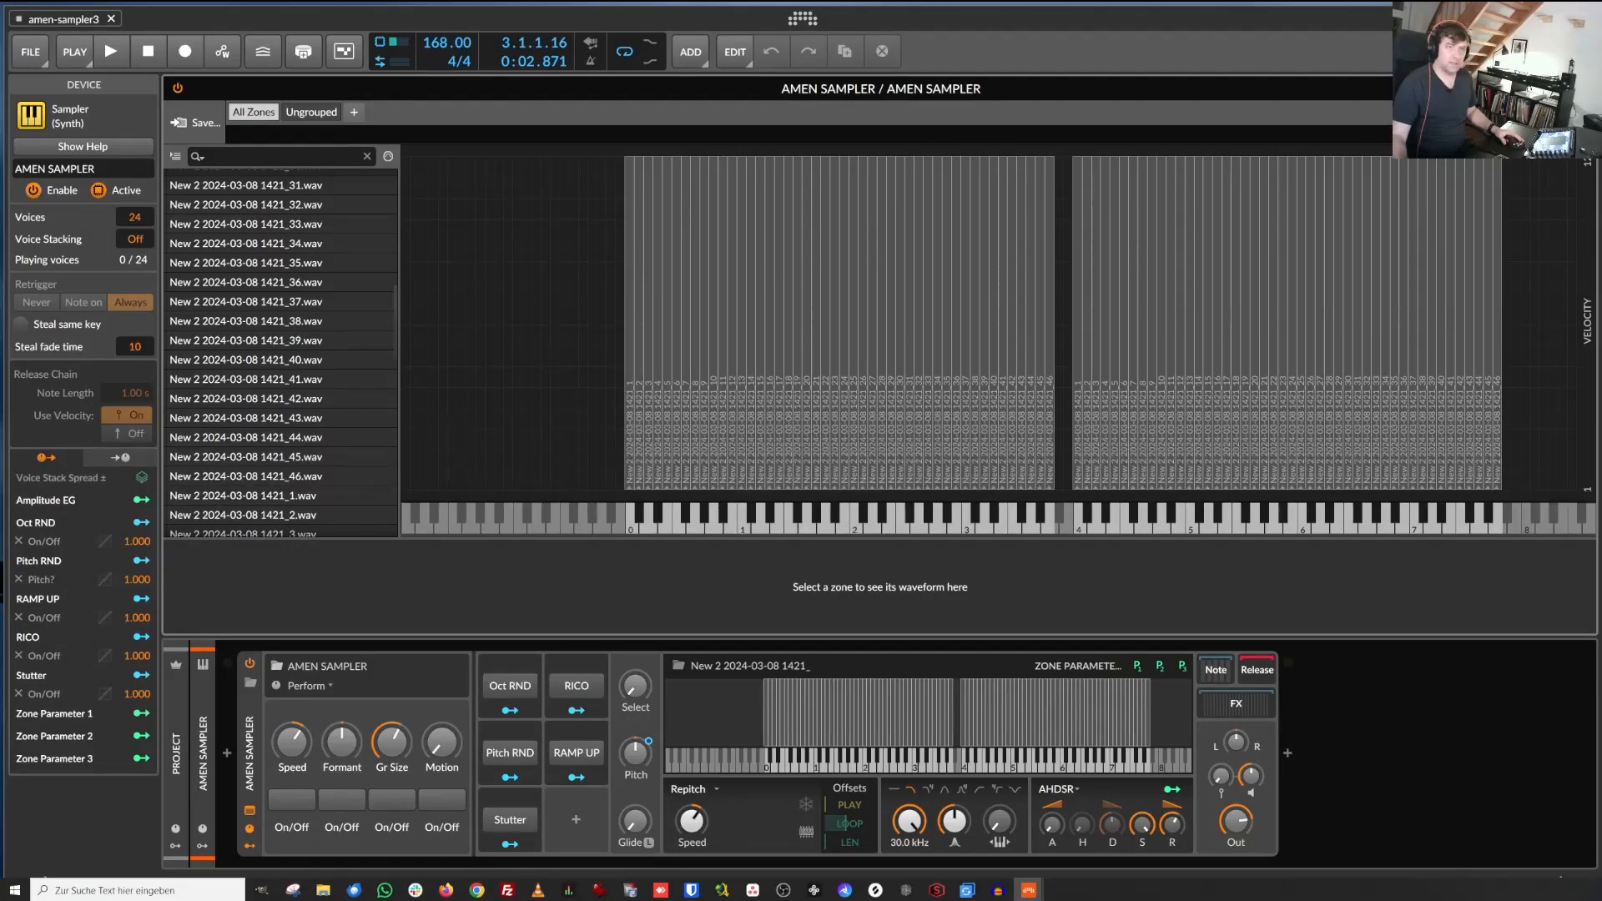
Return to the arrangement and examine the notes of the clips starting at bars 49, 41, 37 and 61.
click(1584, 88)
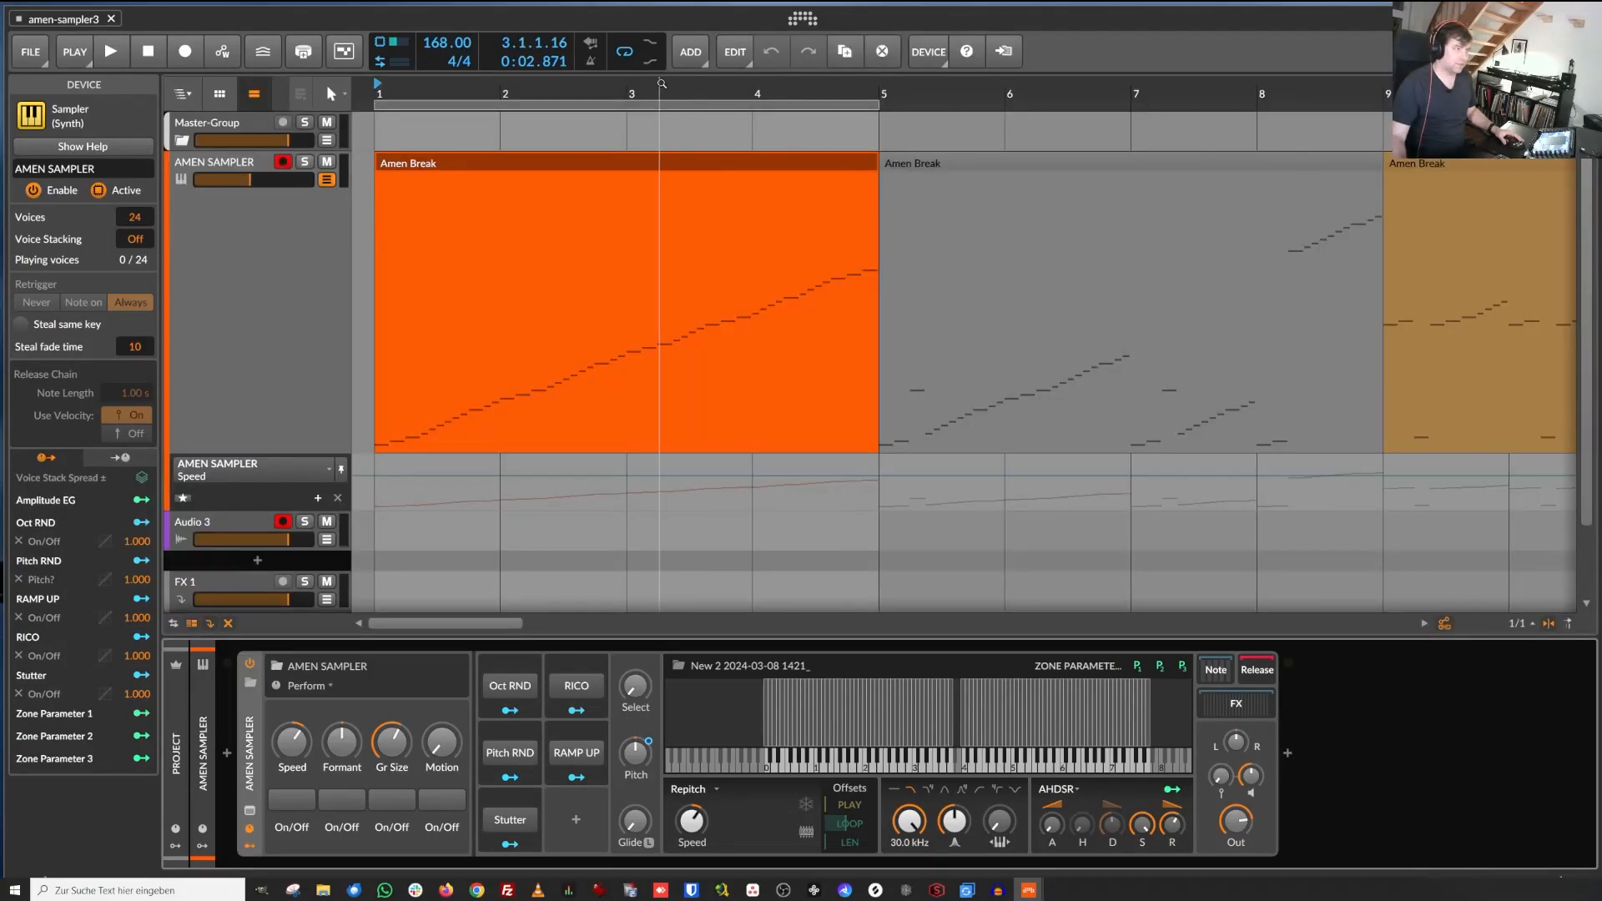
drag(661, 83, 660, 230)
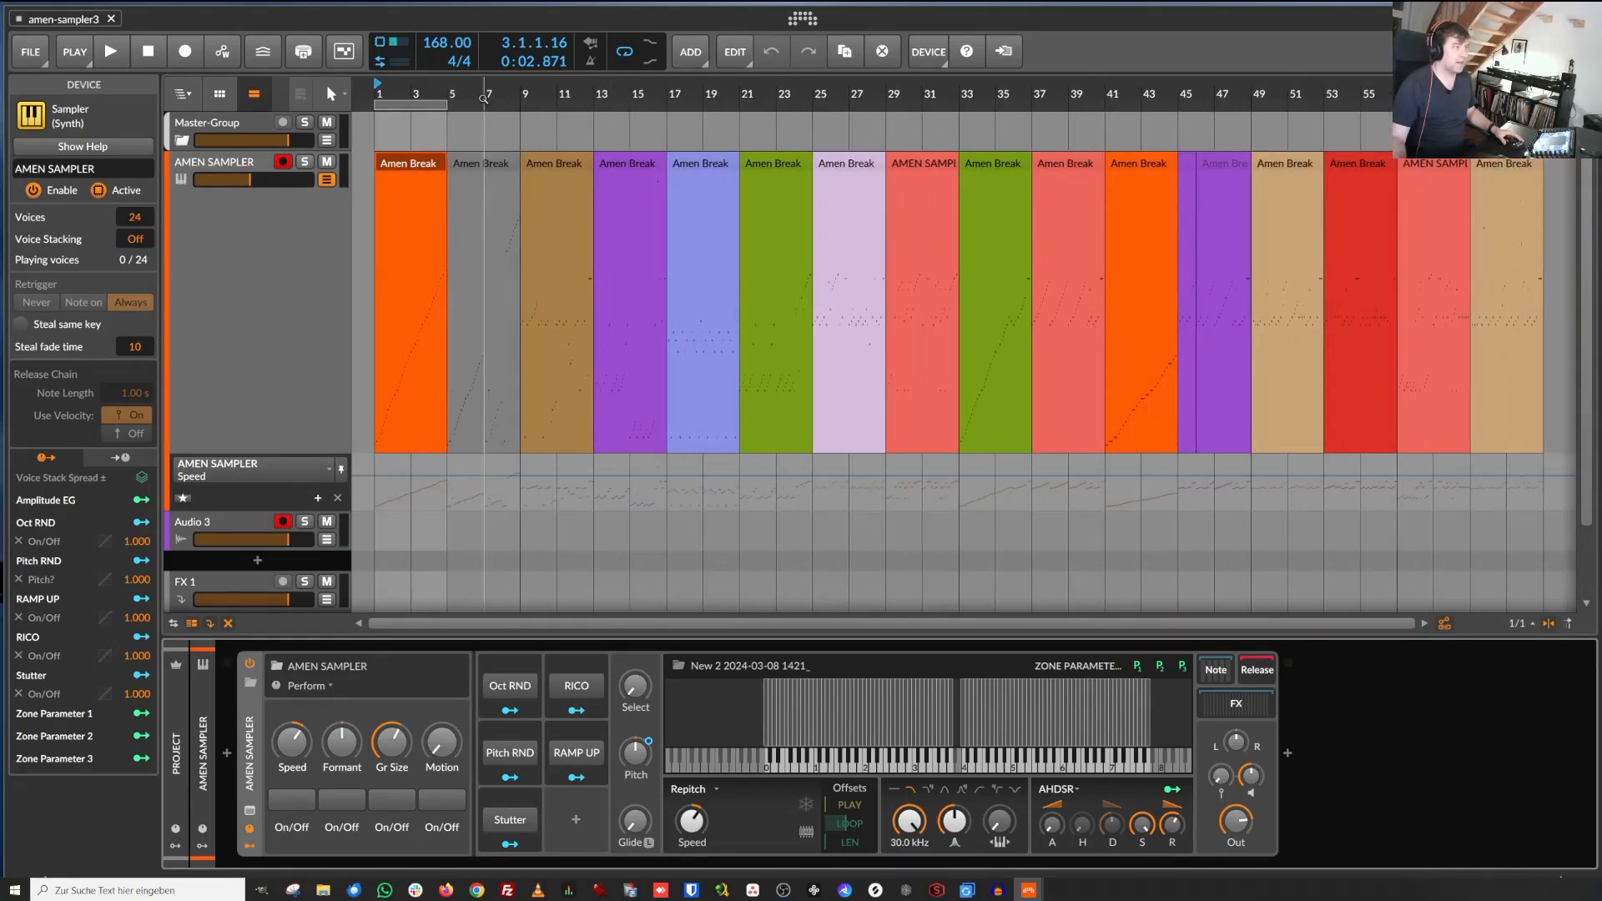
drag(445, 98, 446, 128)
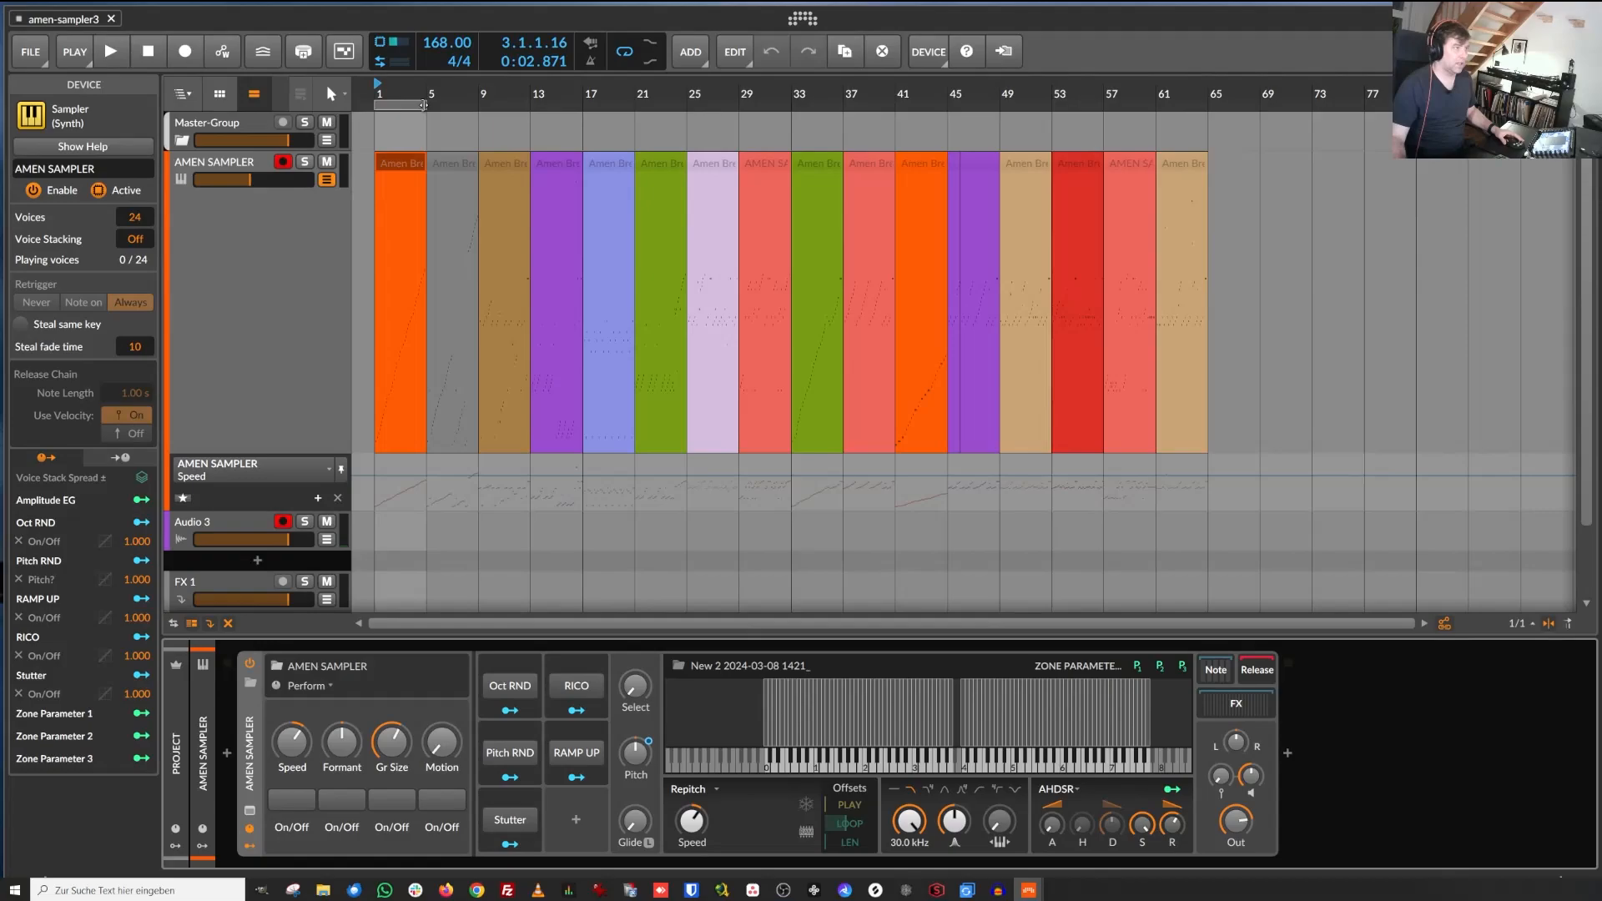
double_click(1027, 170)
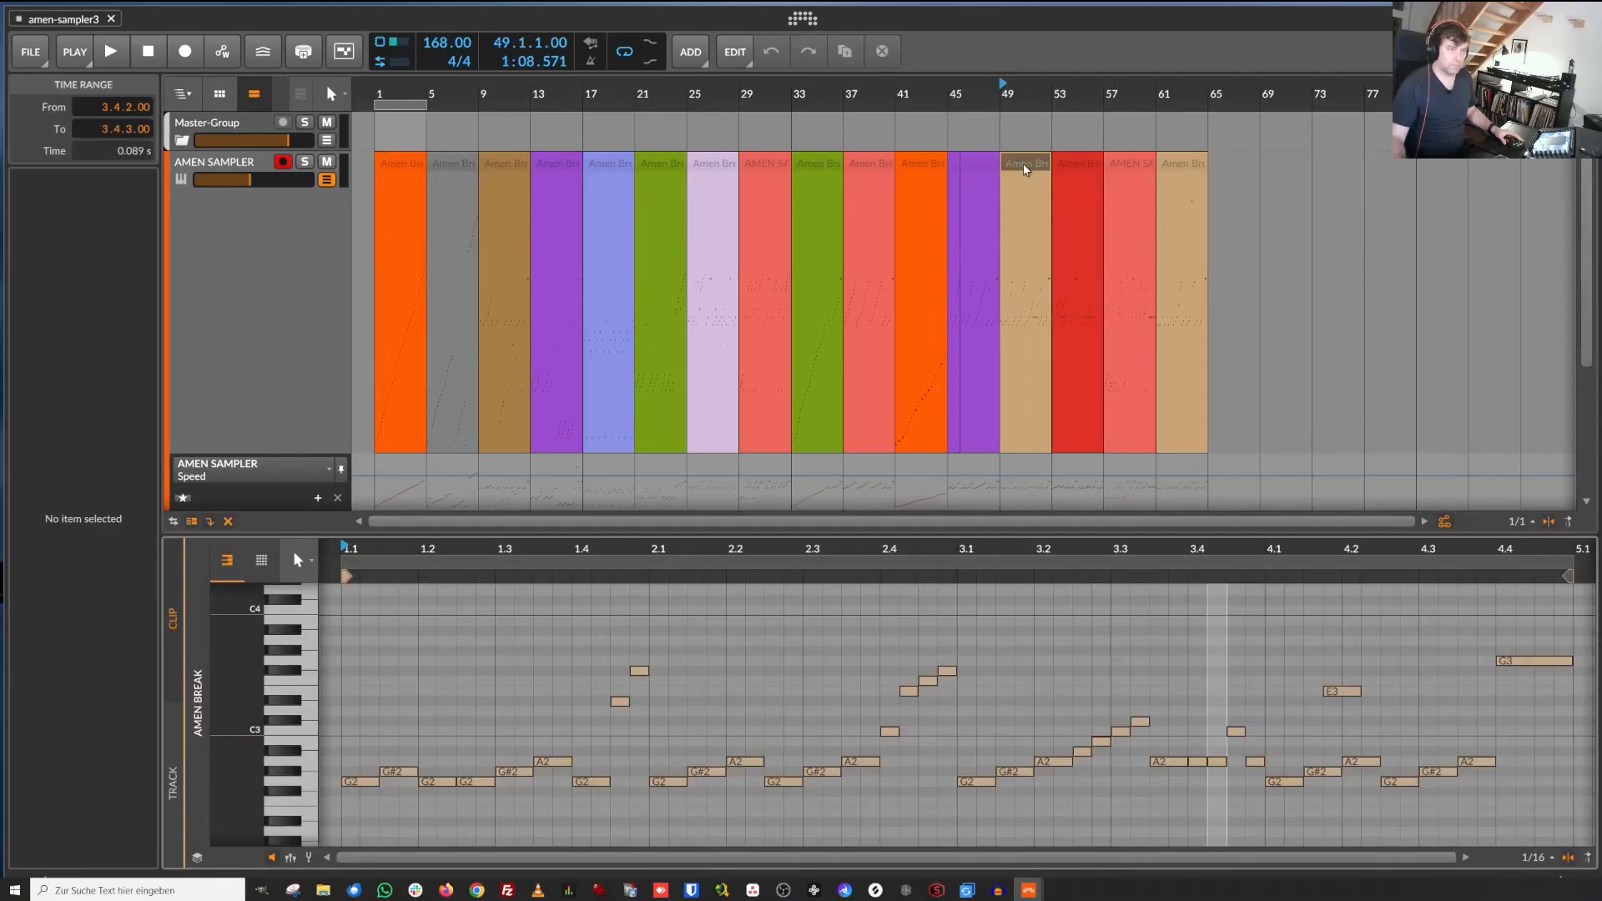
click(918, 162)
click(864, 168)
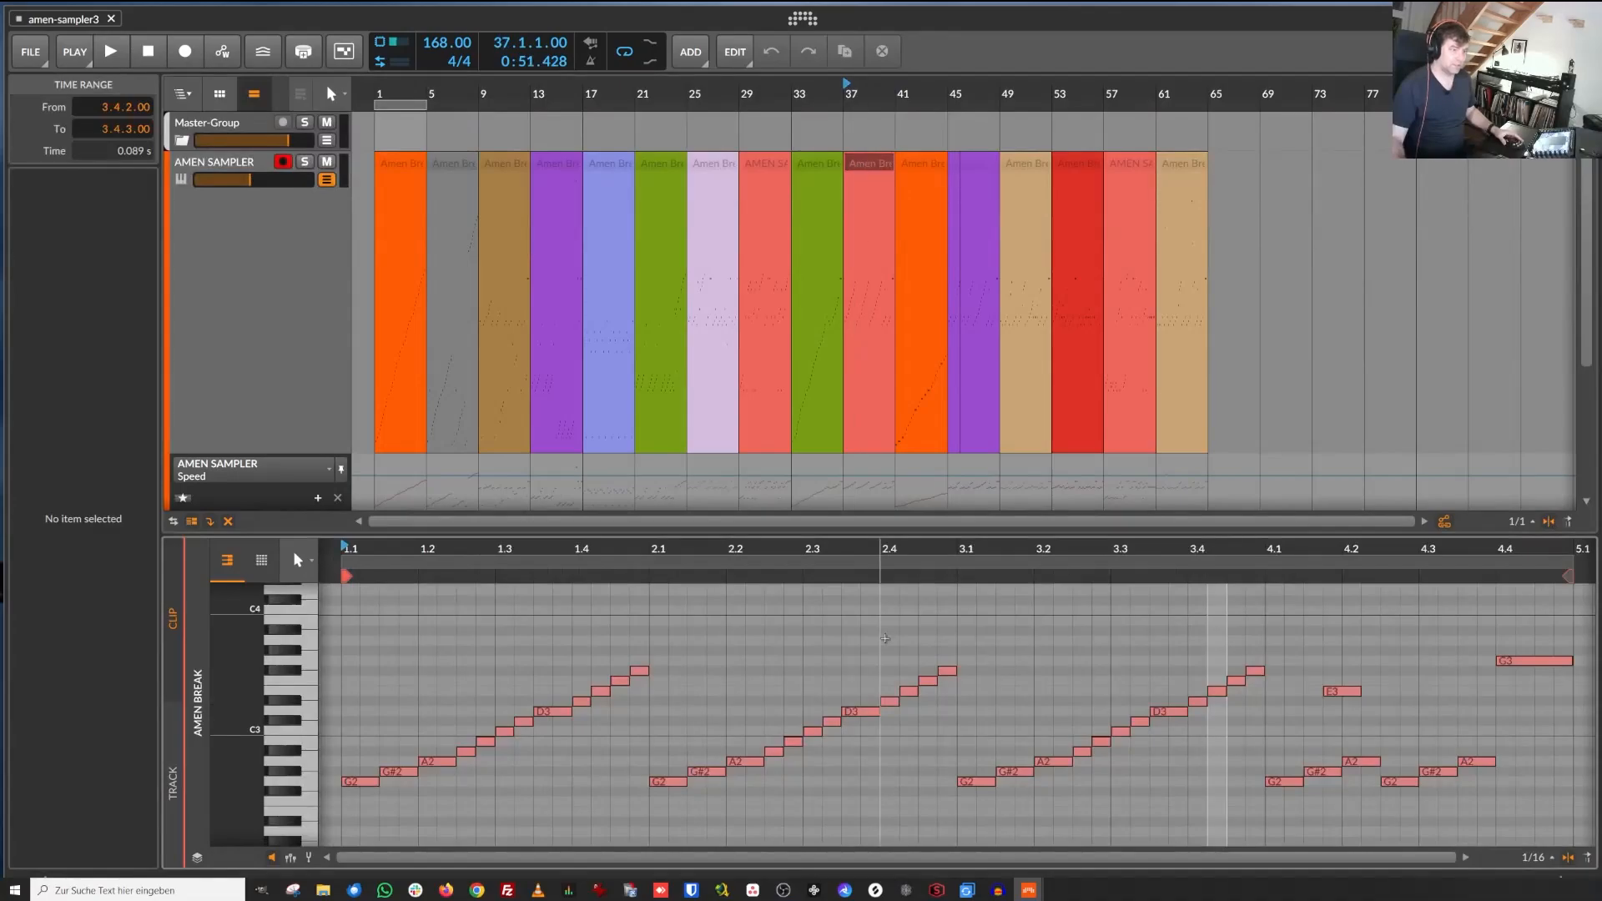
scroll(886, 639, up, 3)
click(1183, 169)
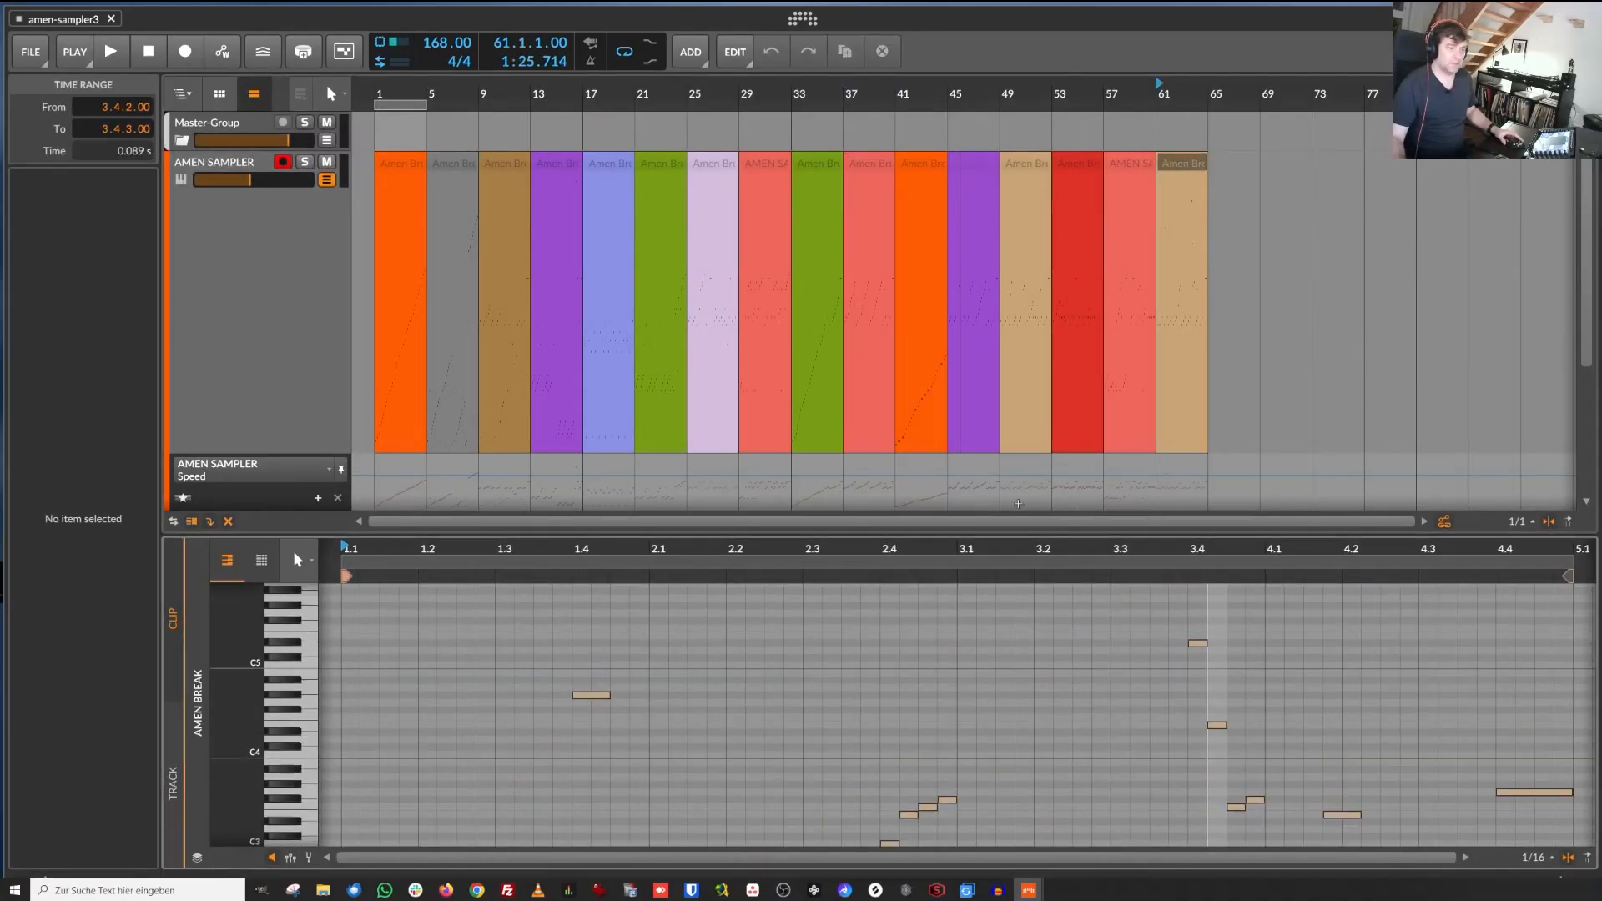
Extend the loop region to 64 bars across all the clips and start playback from bar 1.
drag(867, 538, 867, 650)
drag(425, 104, 1208, 103)
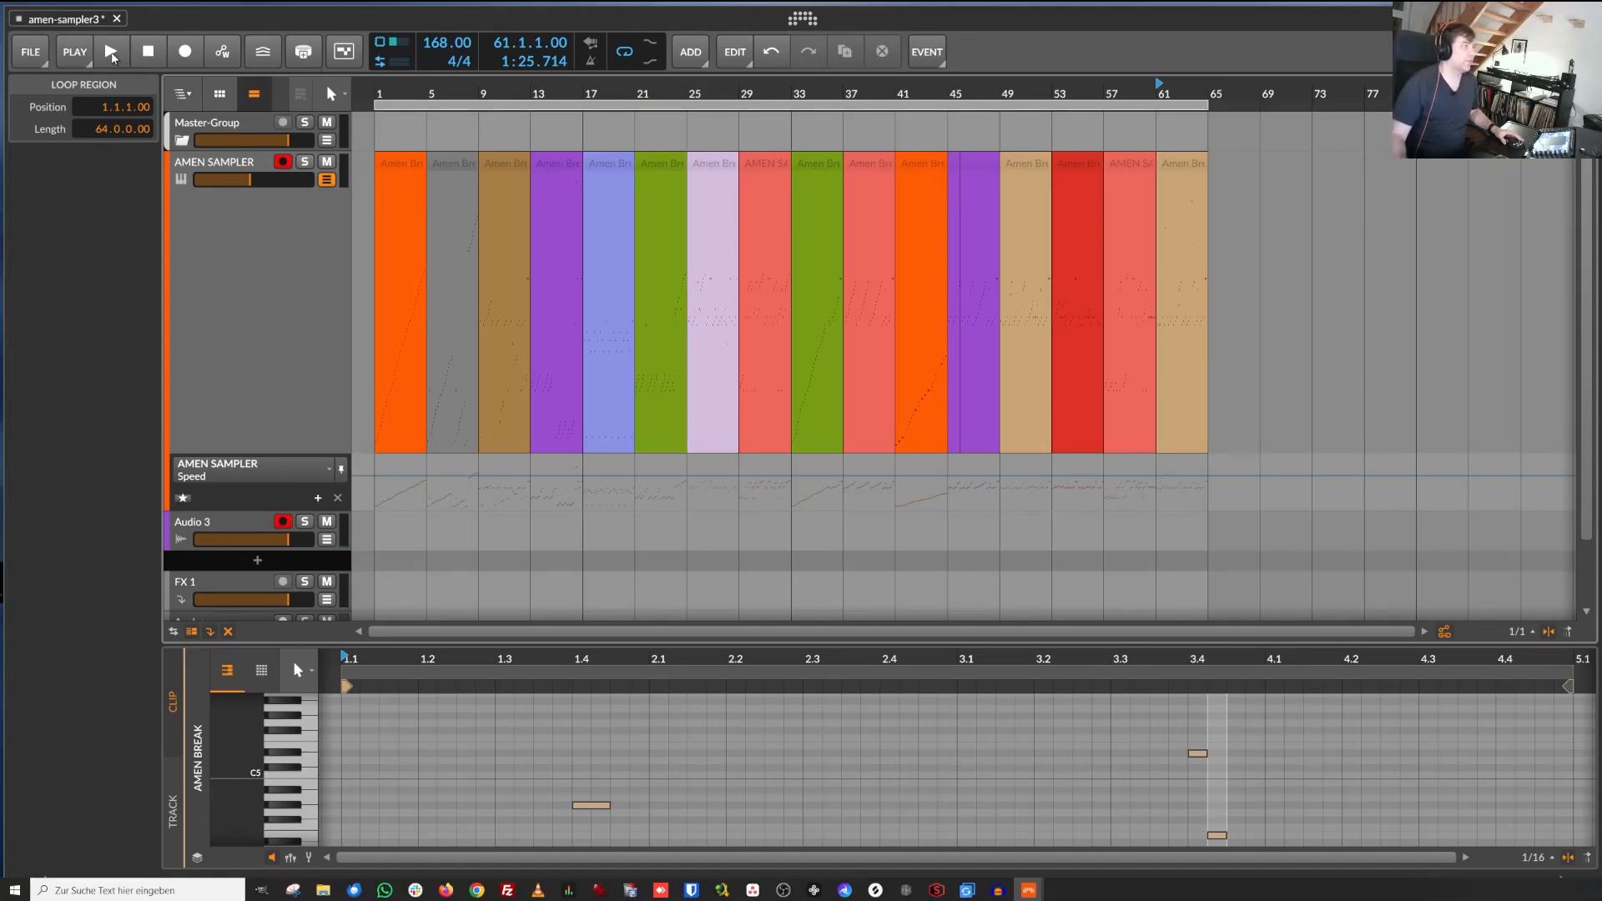
click(390, 122)
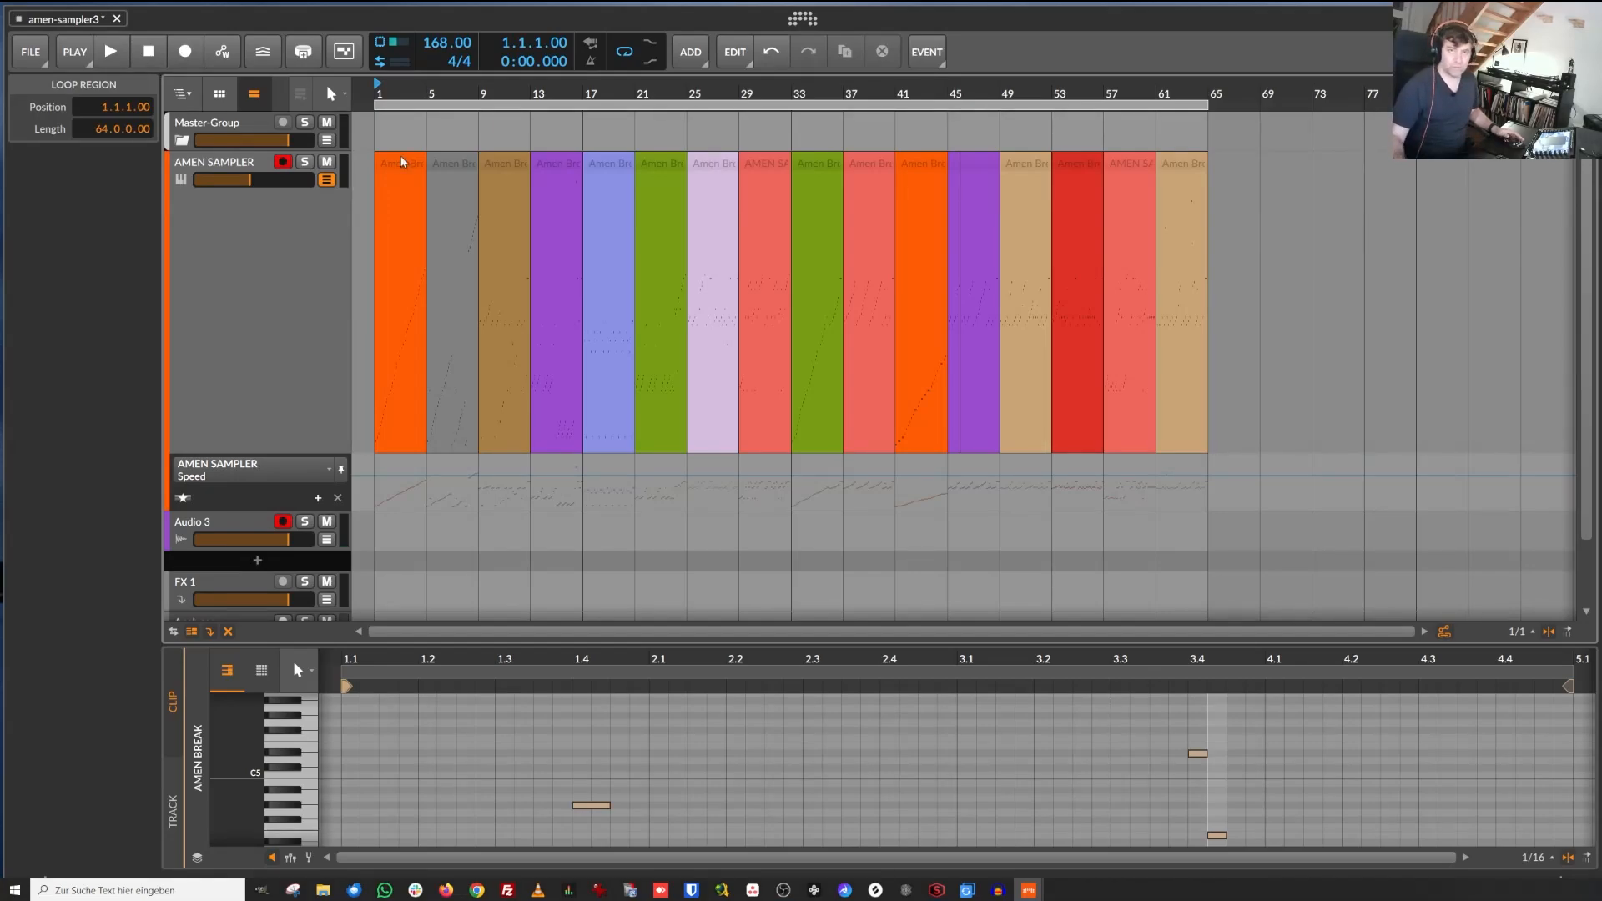
click(110, 52)
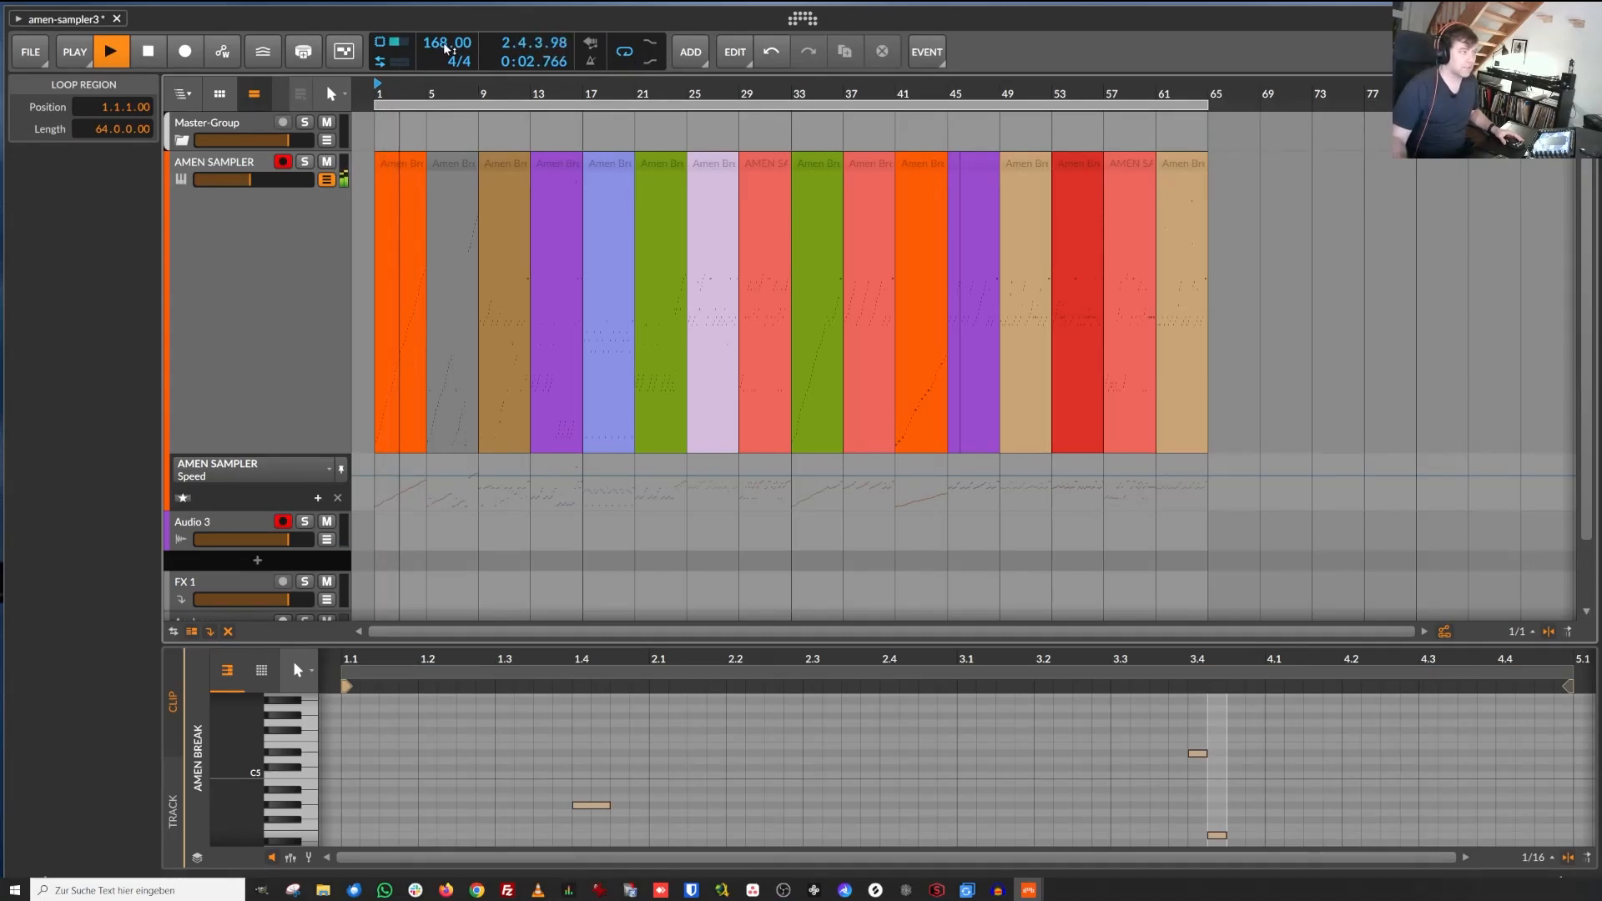
Audition the arrangement with the tempo at 84 and 134 BPM, and set it back to 168 BPM.
drag(446, 45, 442, 115)
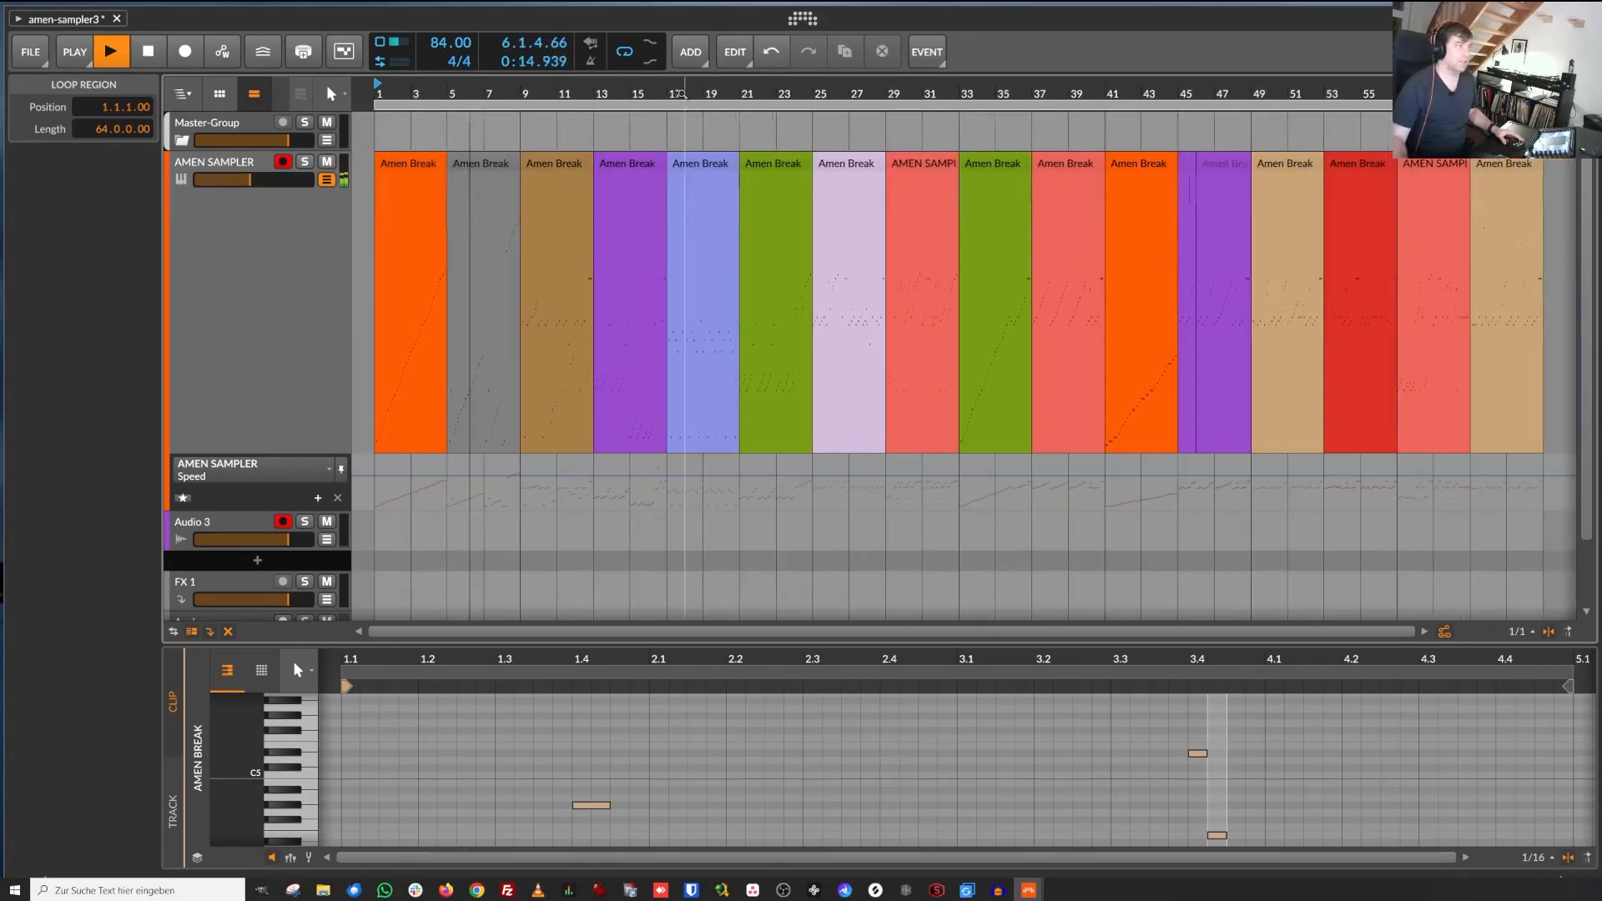
mouse_move(446, 44)
mouse_down()
mouse_move(446, 9)
mouse_move(447, 37)
mouse_up()
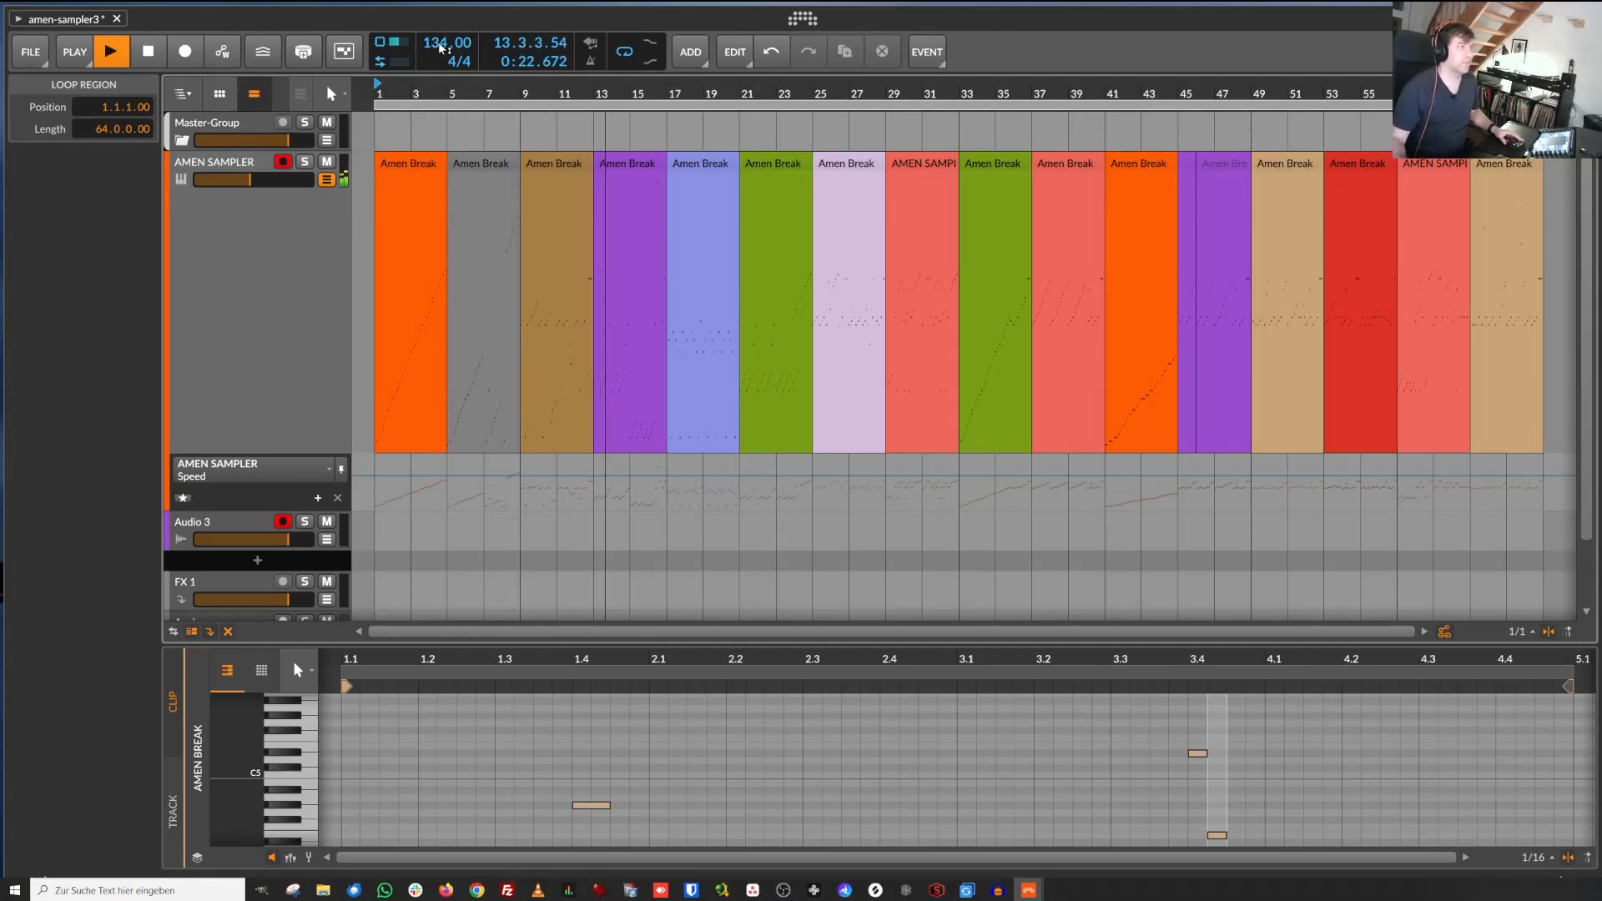
drag(440, 45, 440, 31)
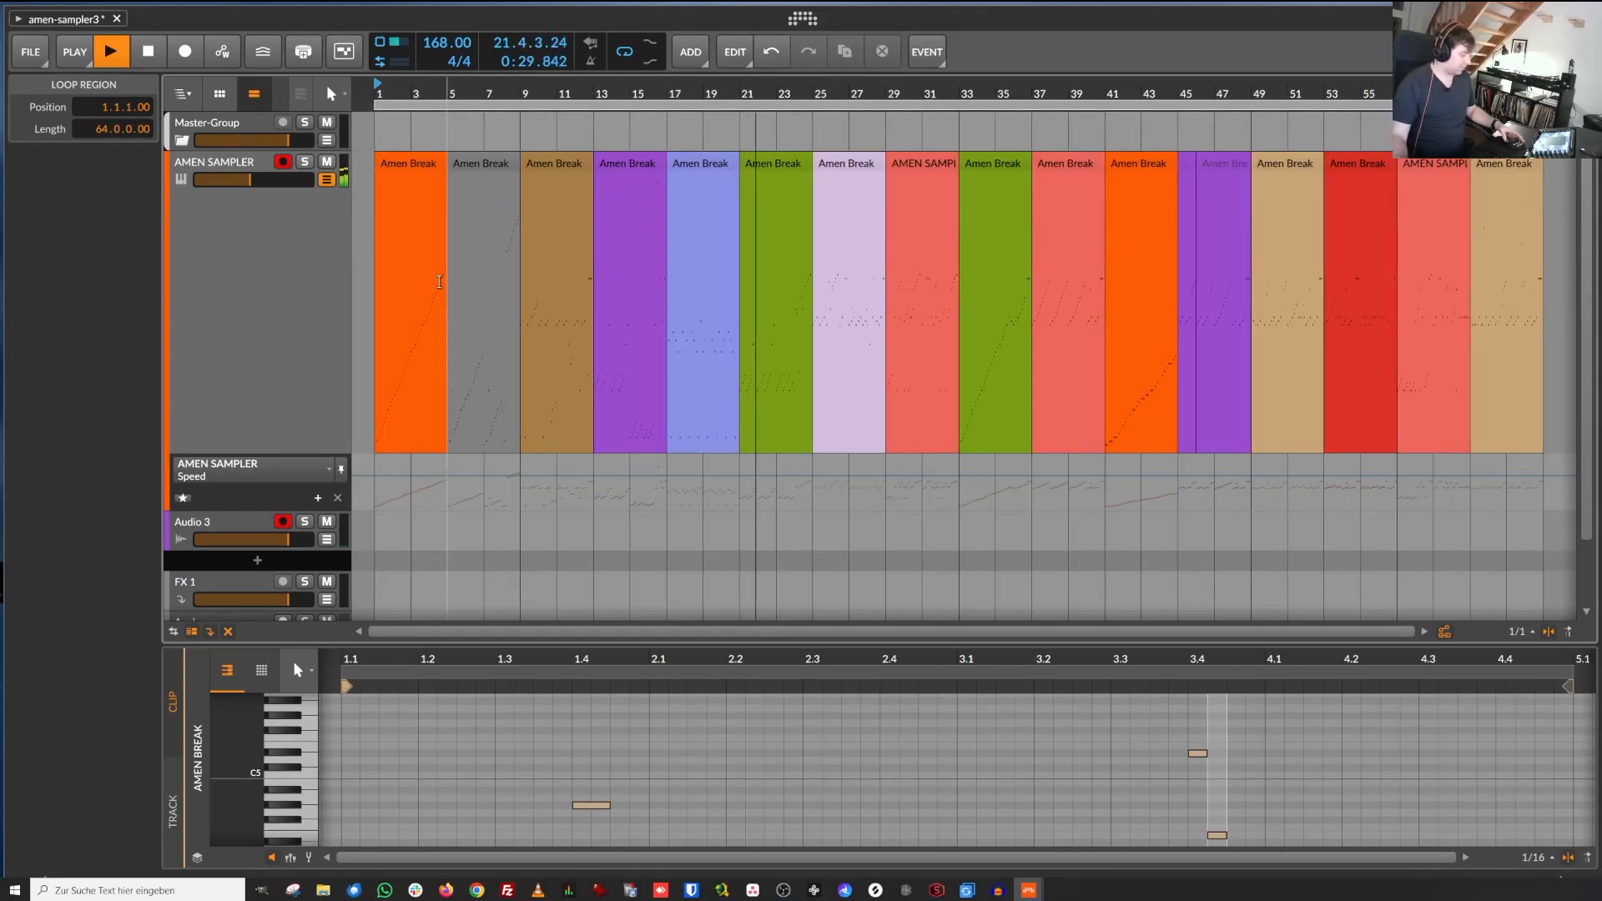
Show the AMEN SAMPLER device and review its remote control pages, choosing the preset's Perform page.
key(d)
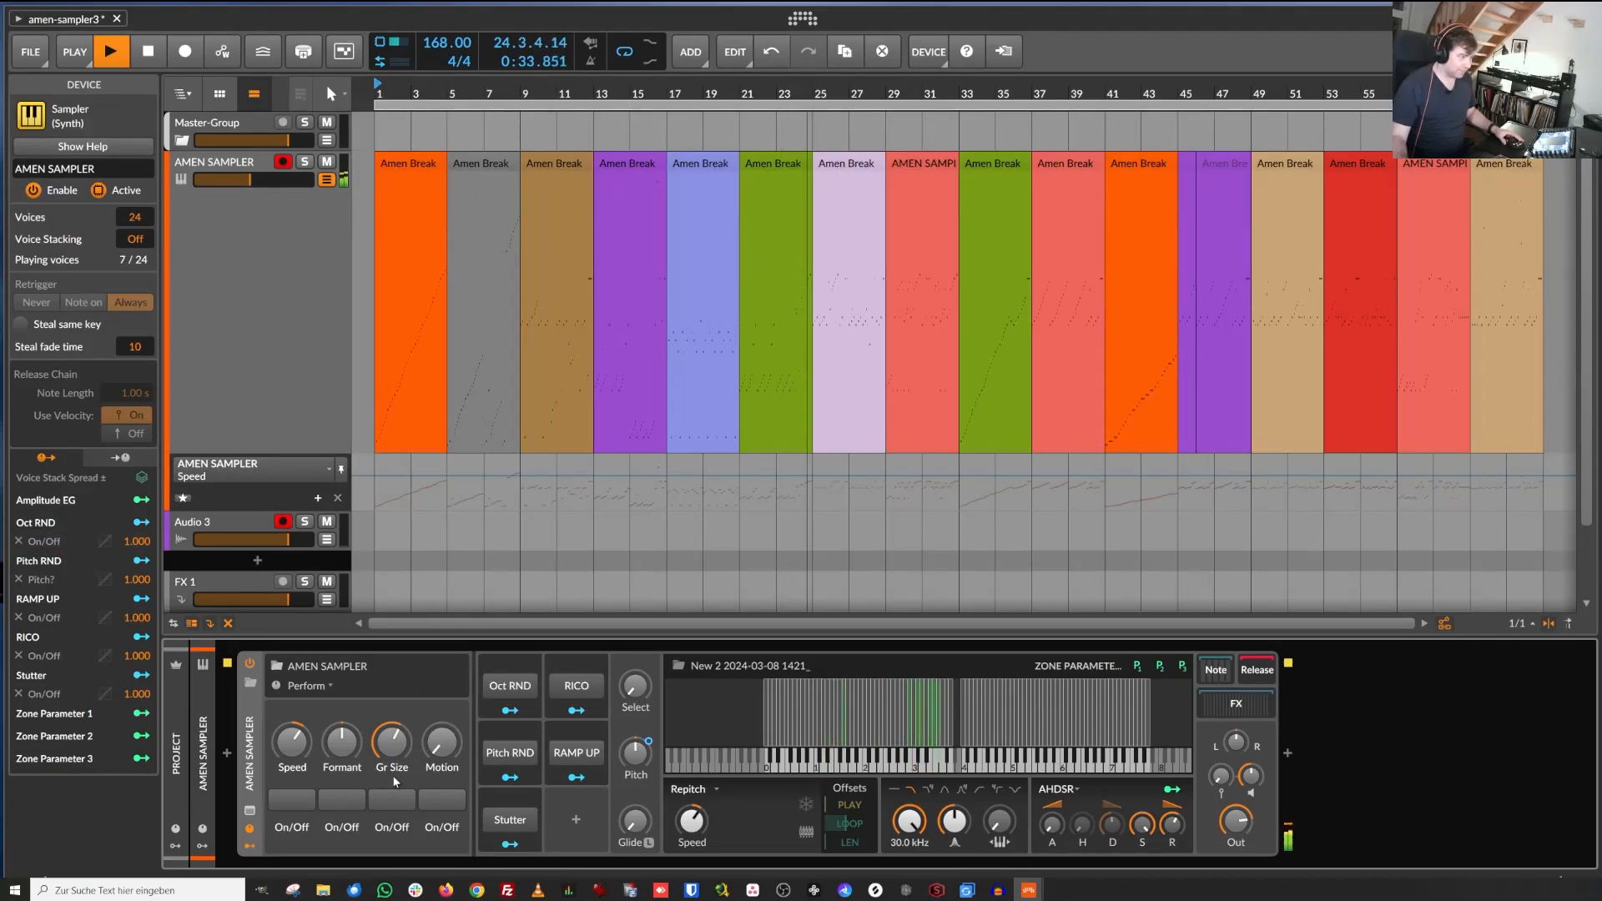
click(324, 688)
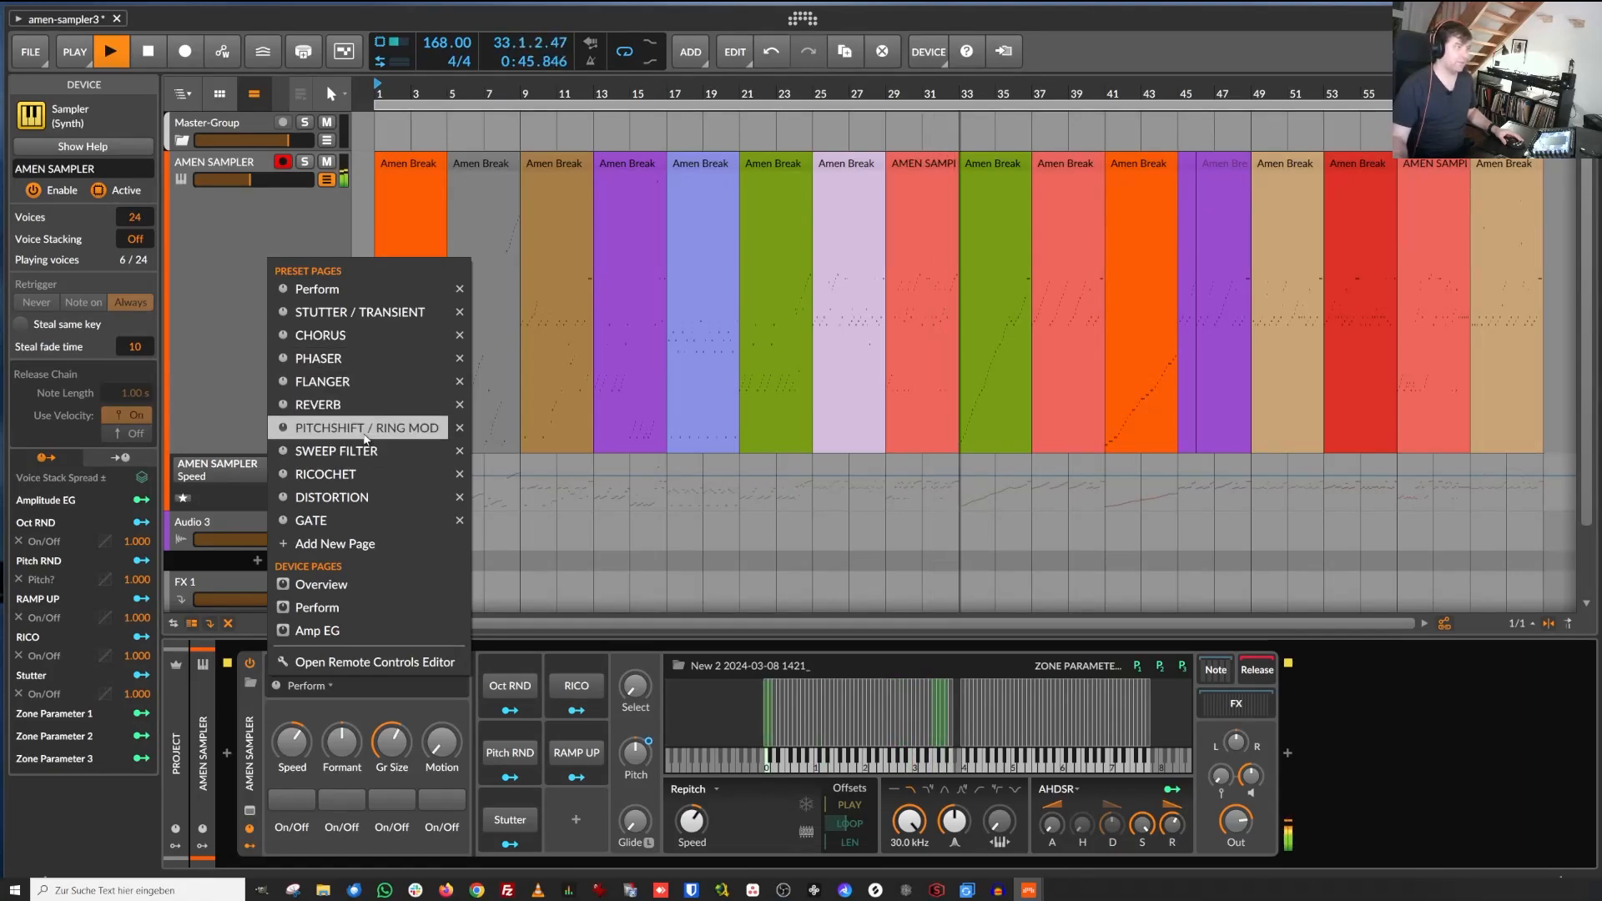
click(344, 288)
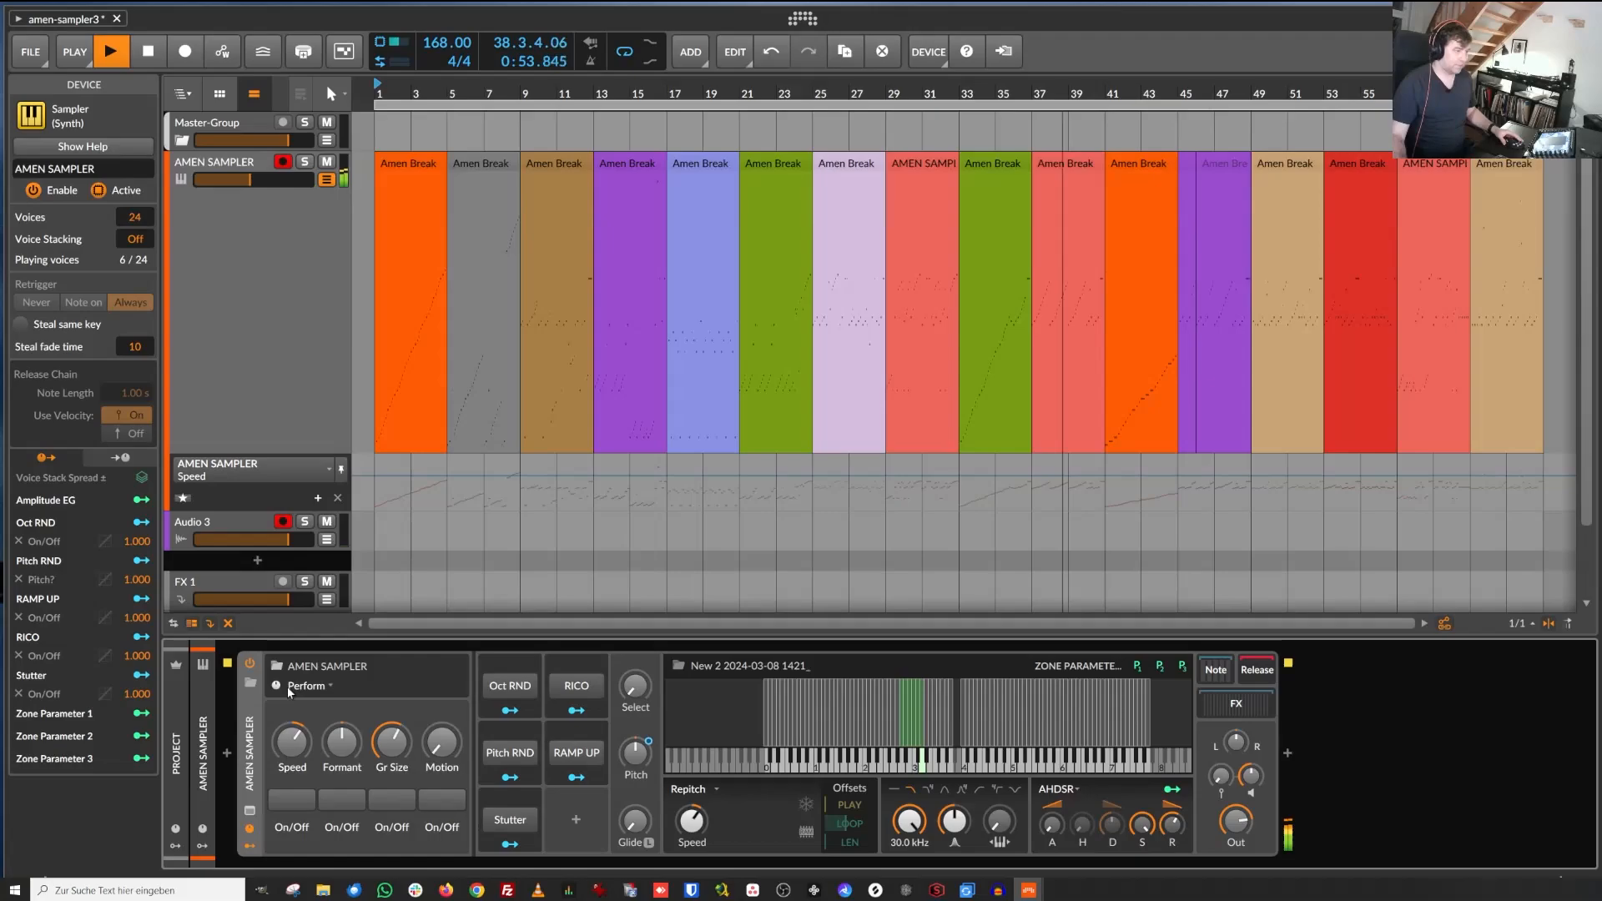
Audition the Reverb, Chorus, Phaser and Flanger in turn with the Perform page's on/off switches, leaving all four off.
click(300, 798)
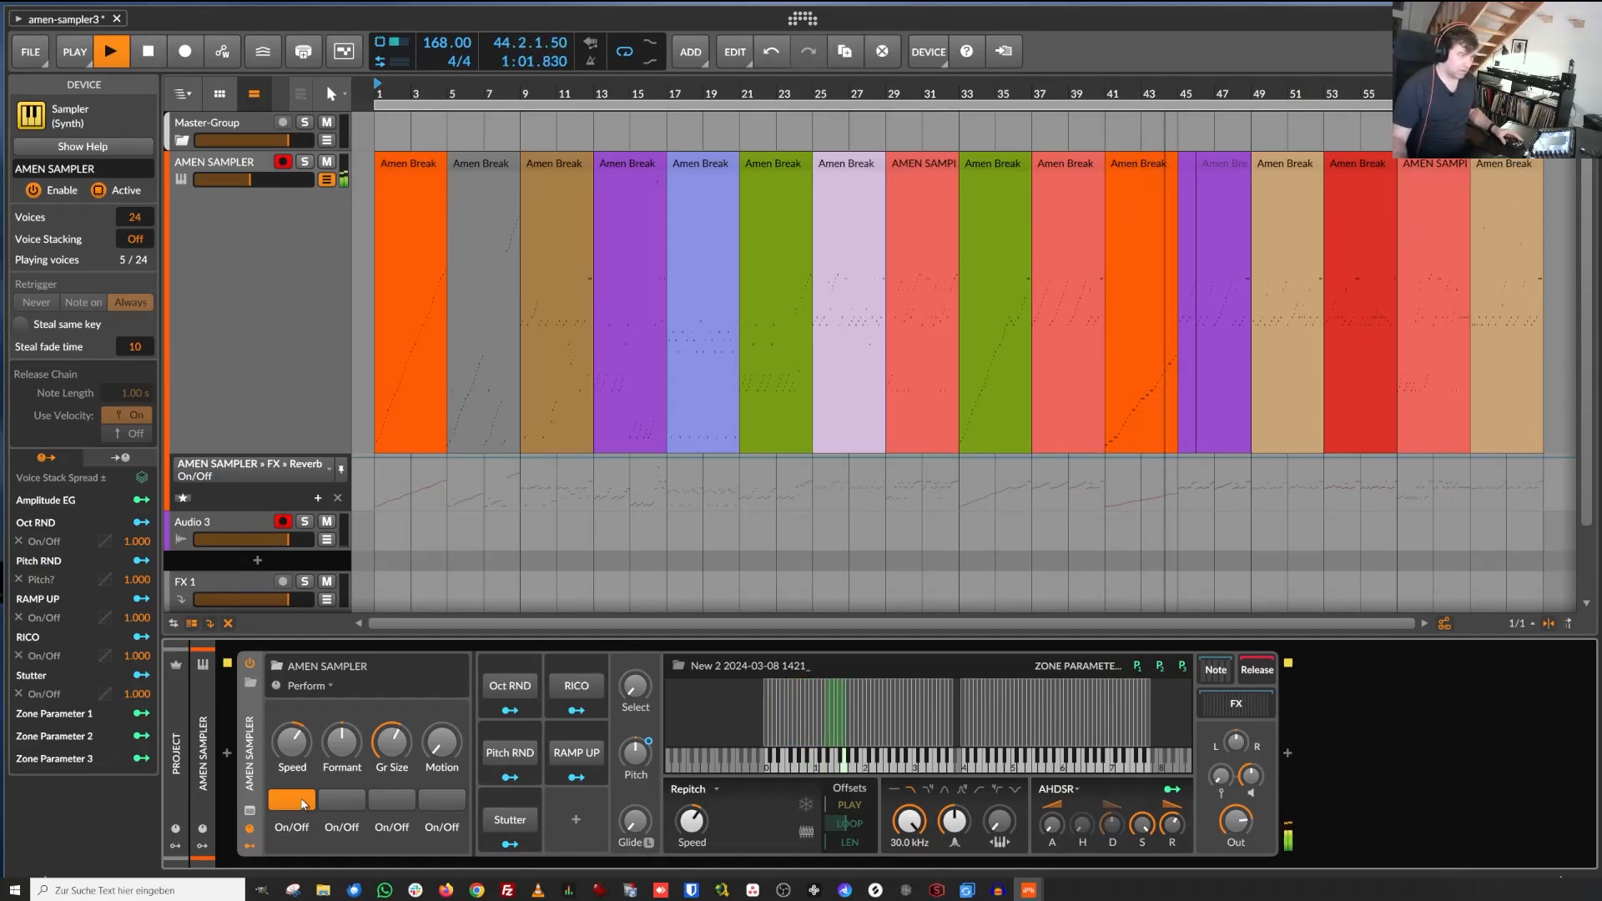
click(342, 799)
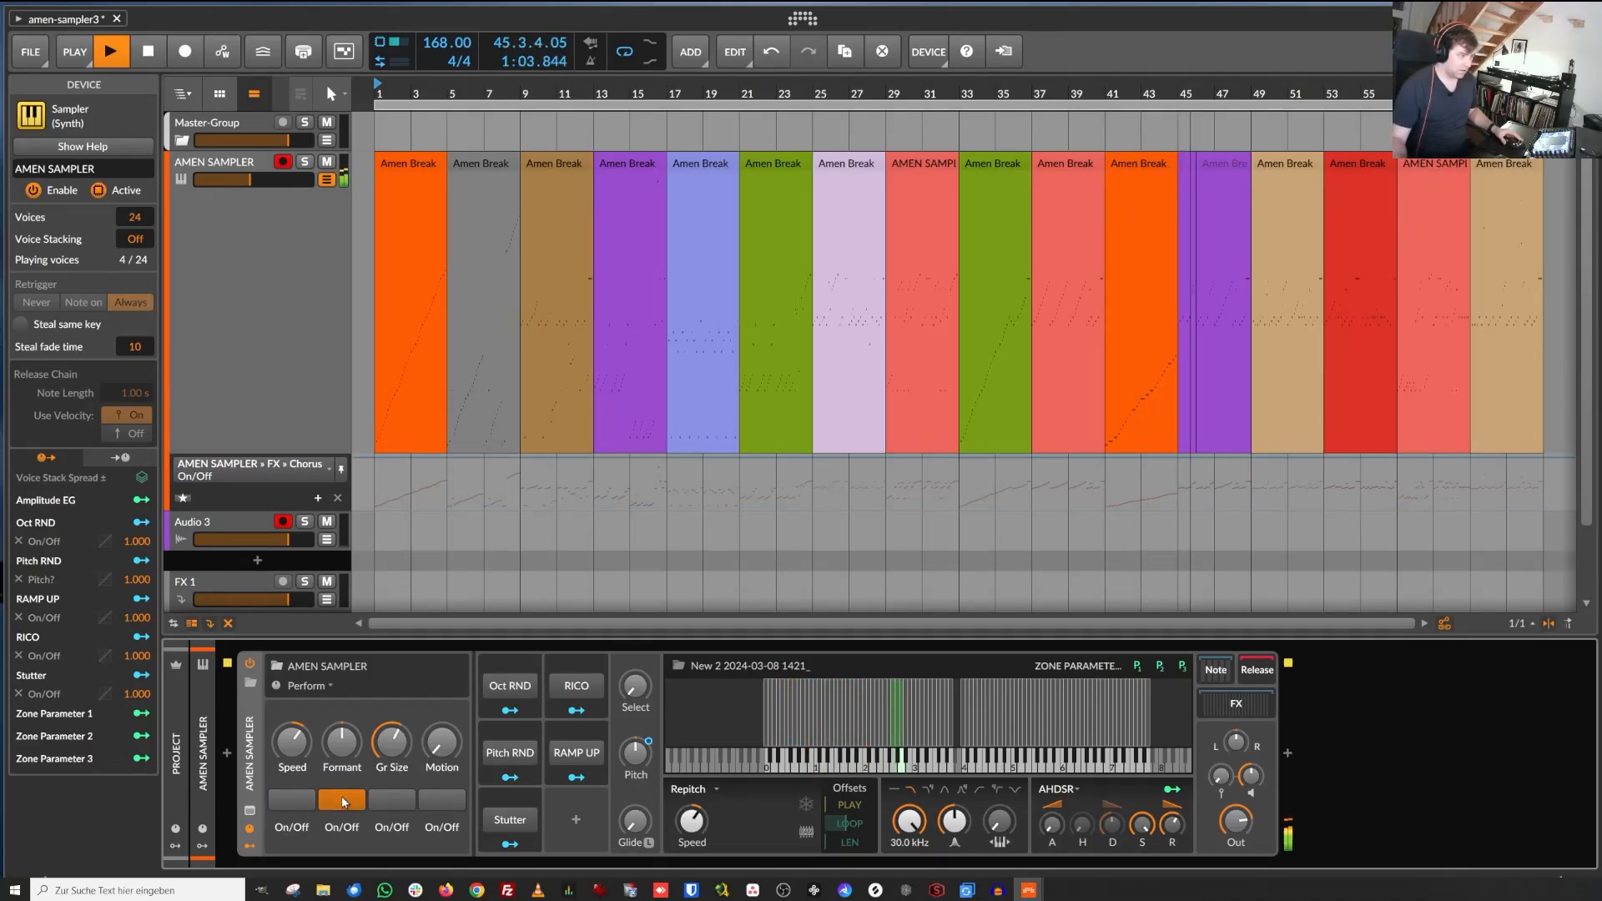
click(389, 801)
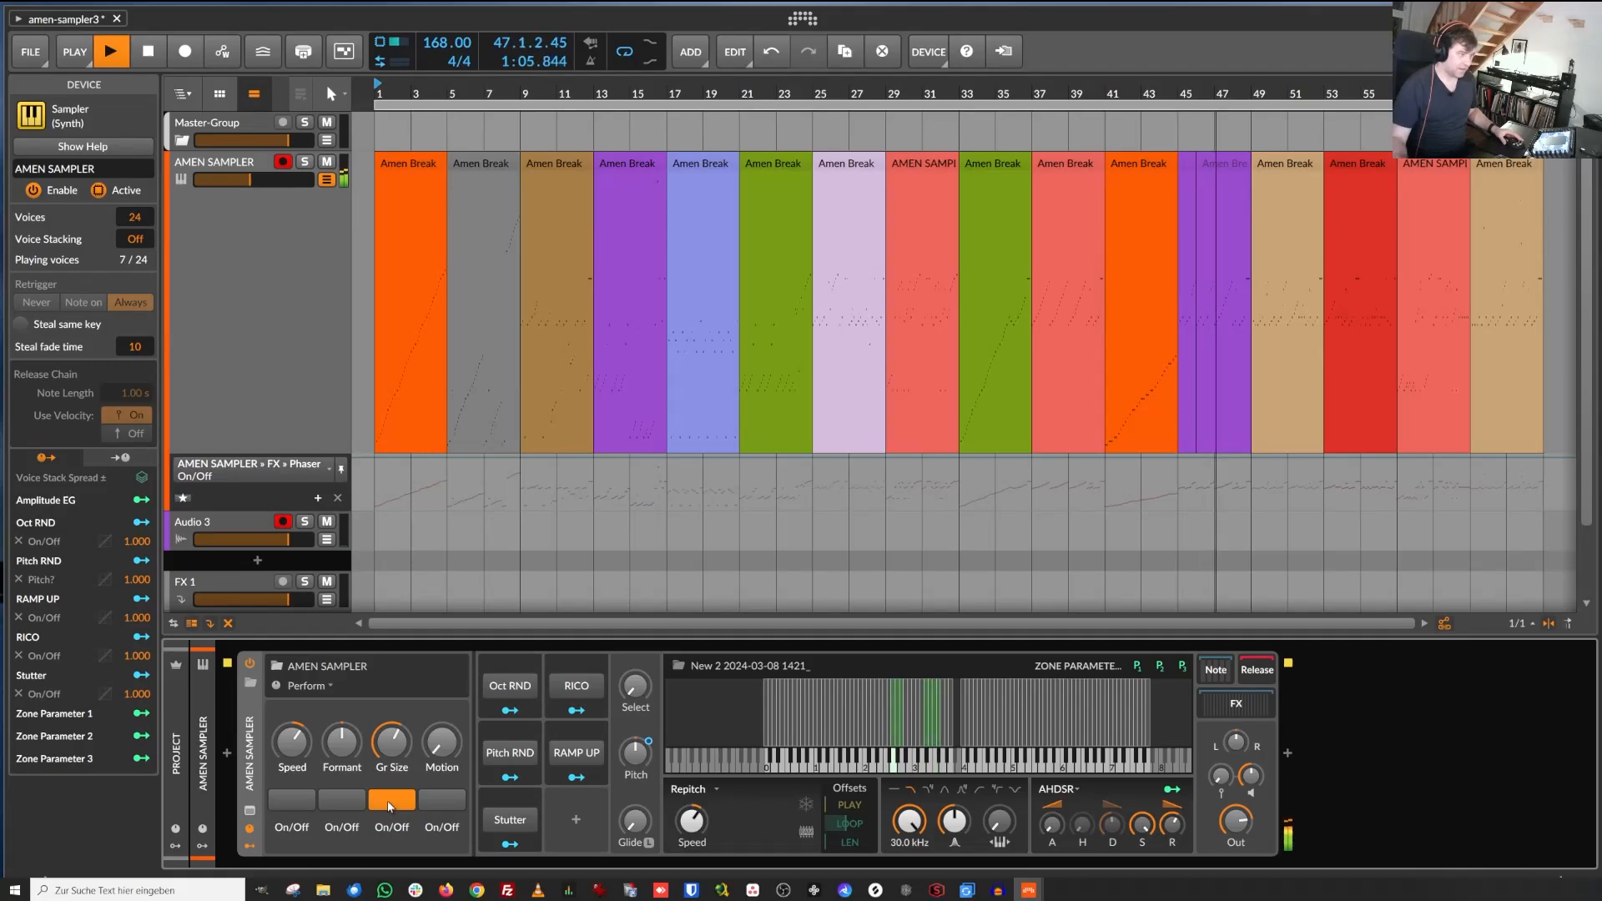
click(443, 800)
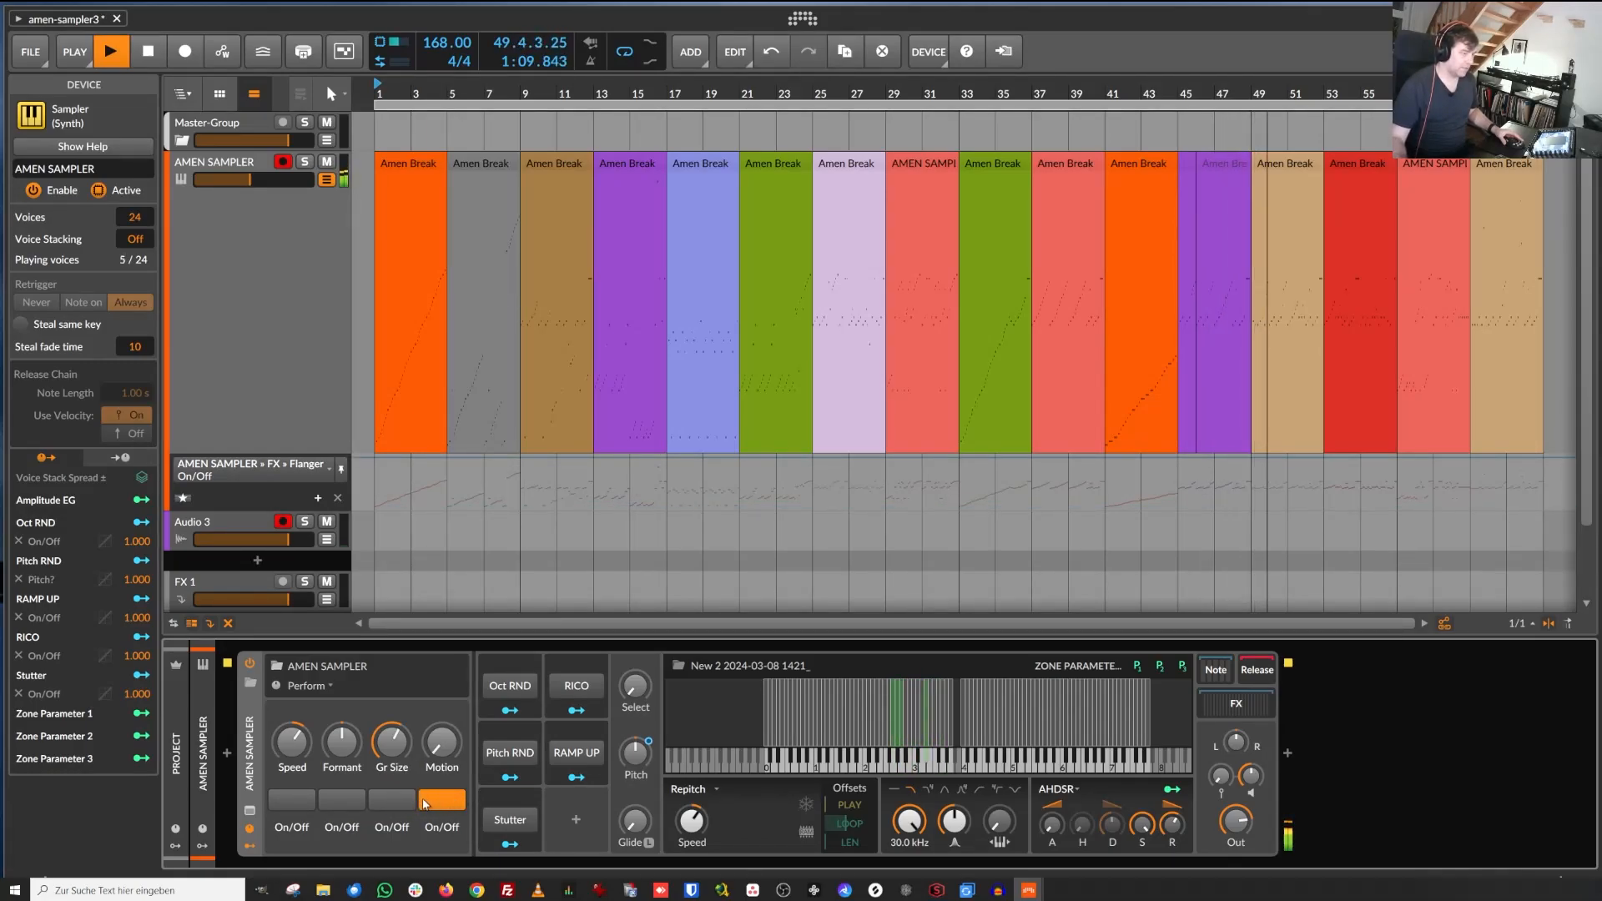
click(445, 801)
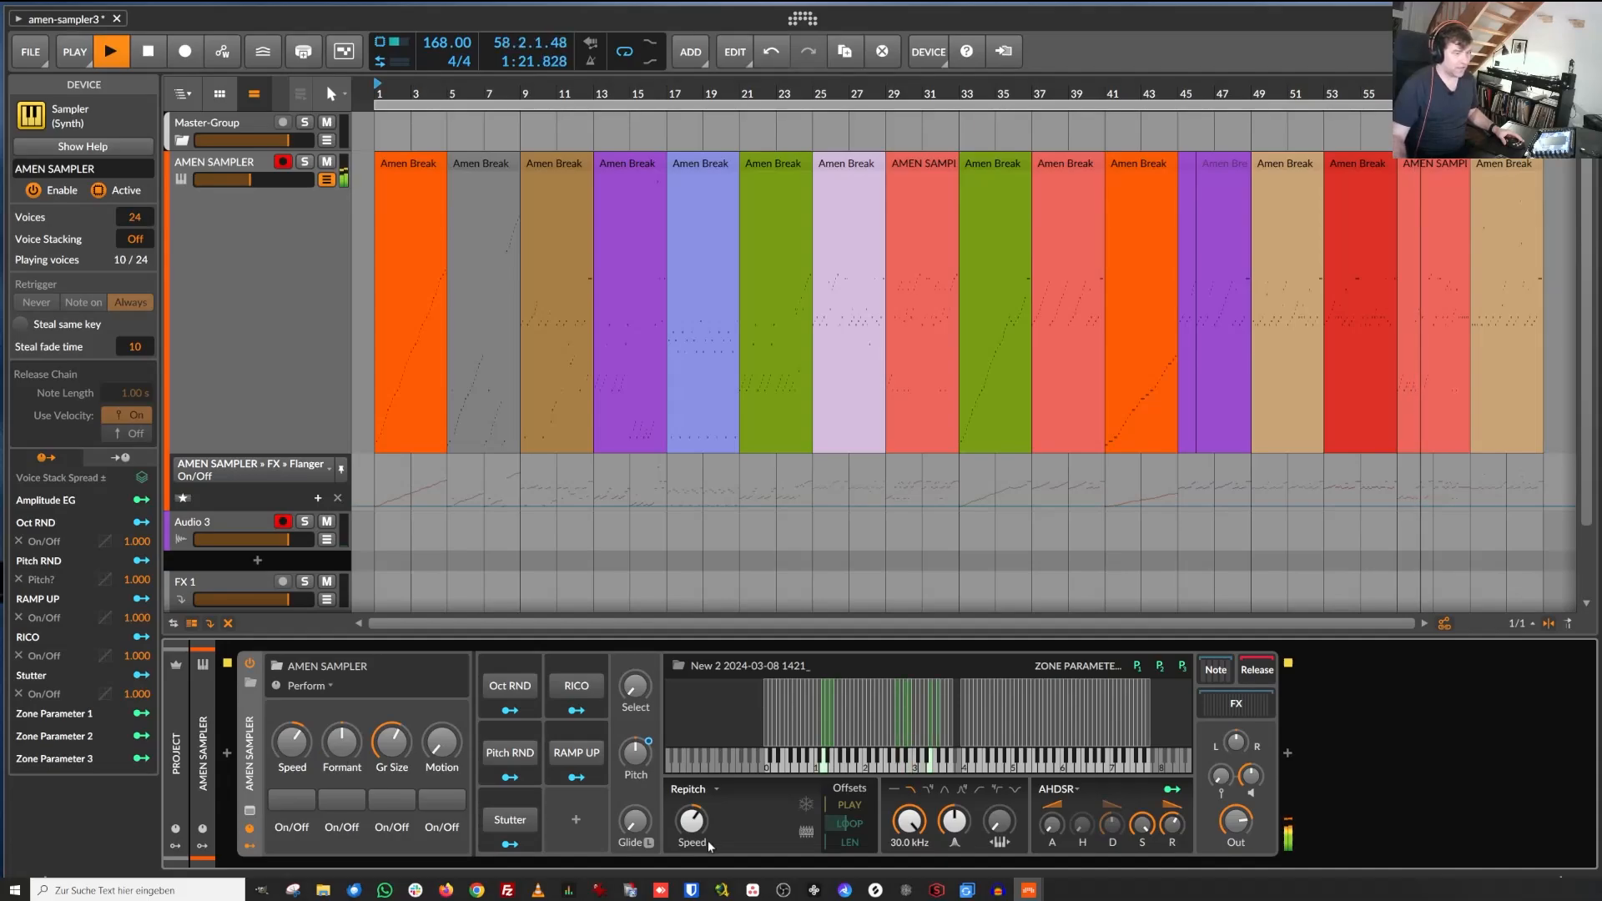
Vary the sampler's Speed around 133 % and switch its play mode to Cycles.
mouse_move(293, 742)
mouse_down()
mouse_move(293, 771)
mouse_move(293, 721)
mouse_move(293, 738)
mouse_up()
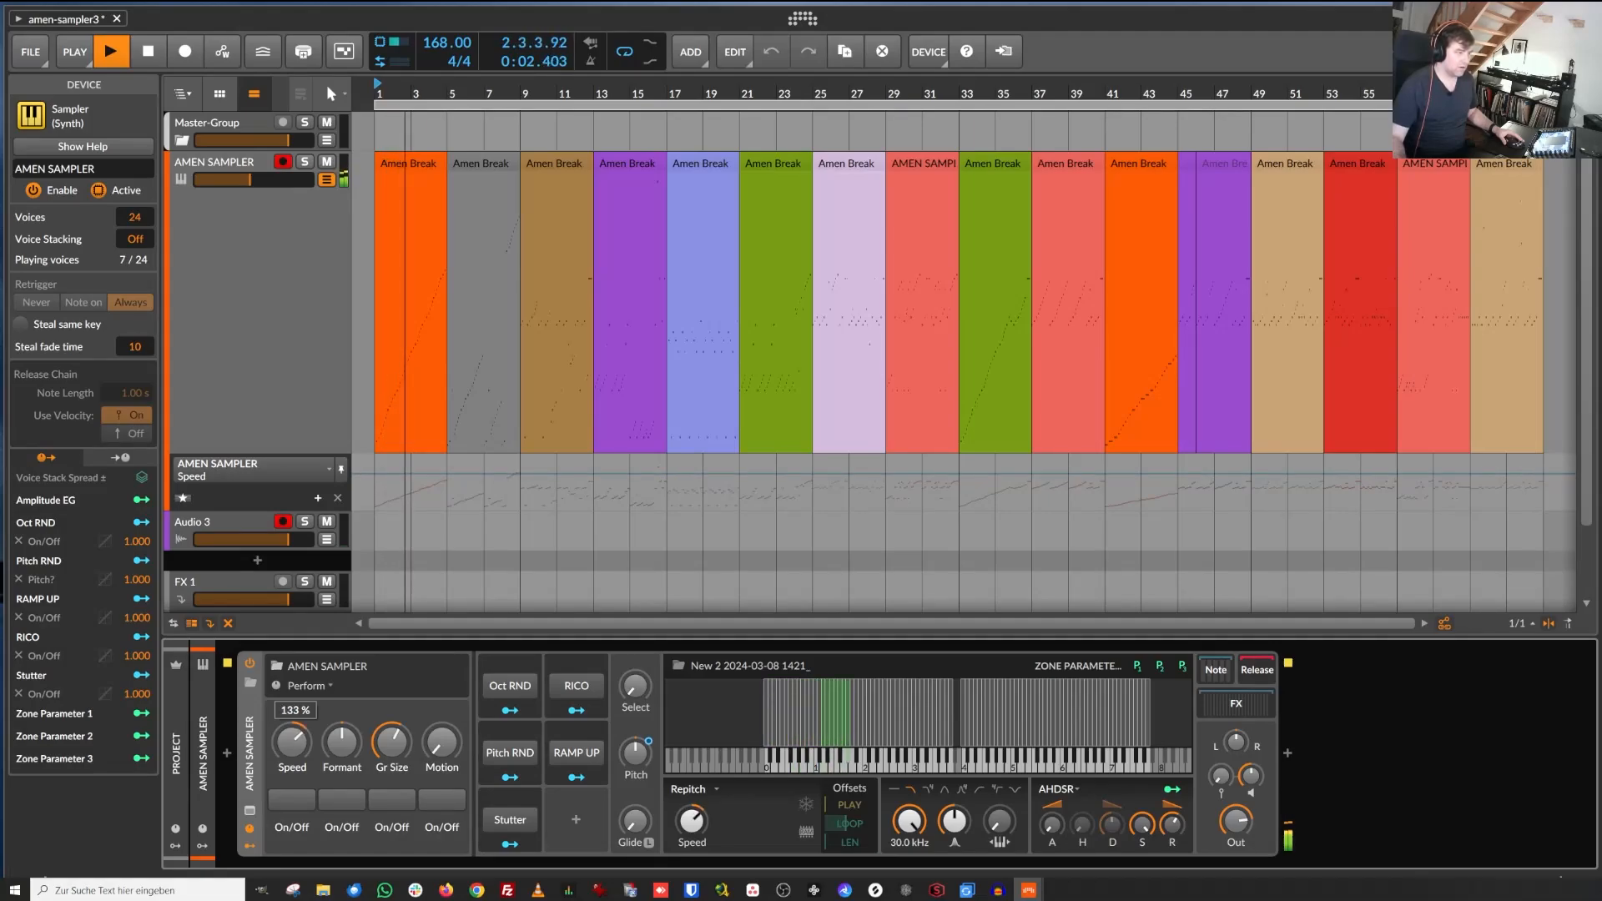
click(689, 789)
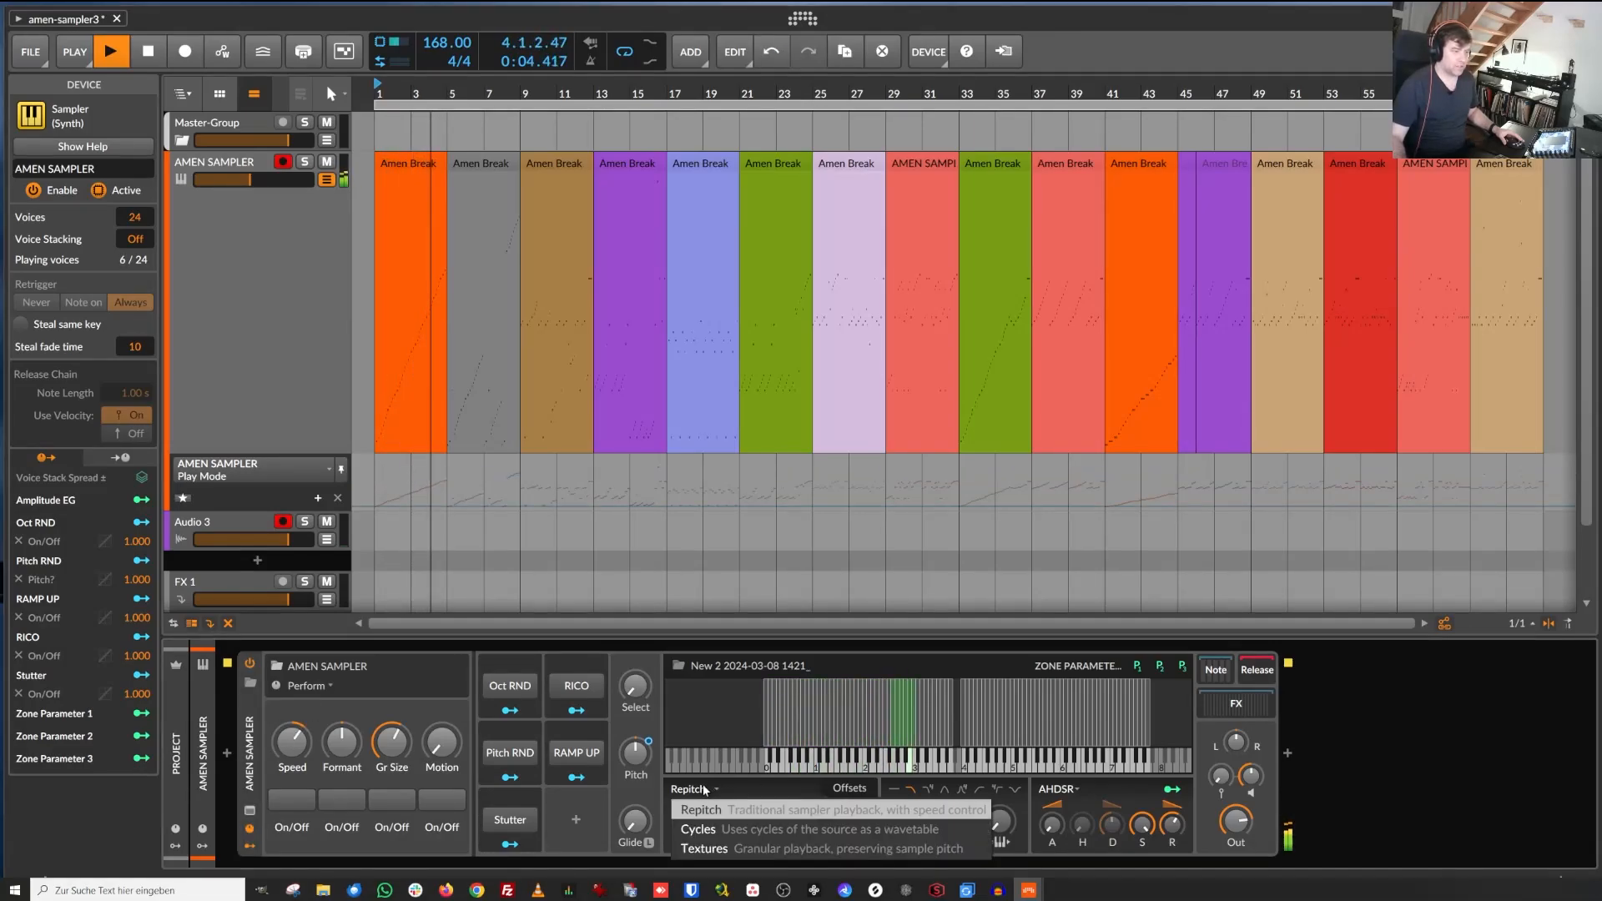
click(715, 831)
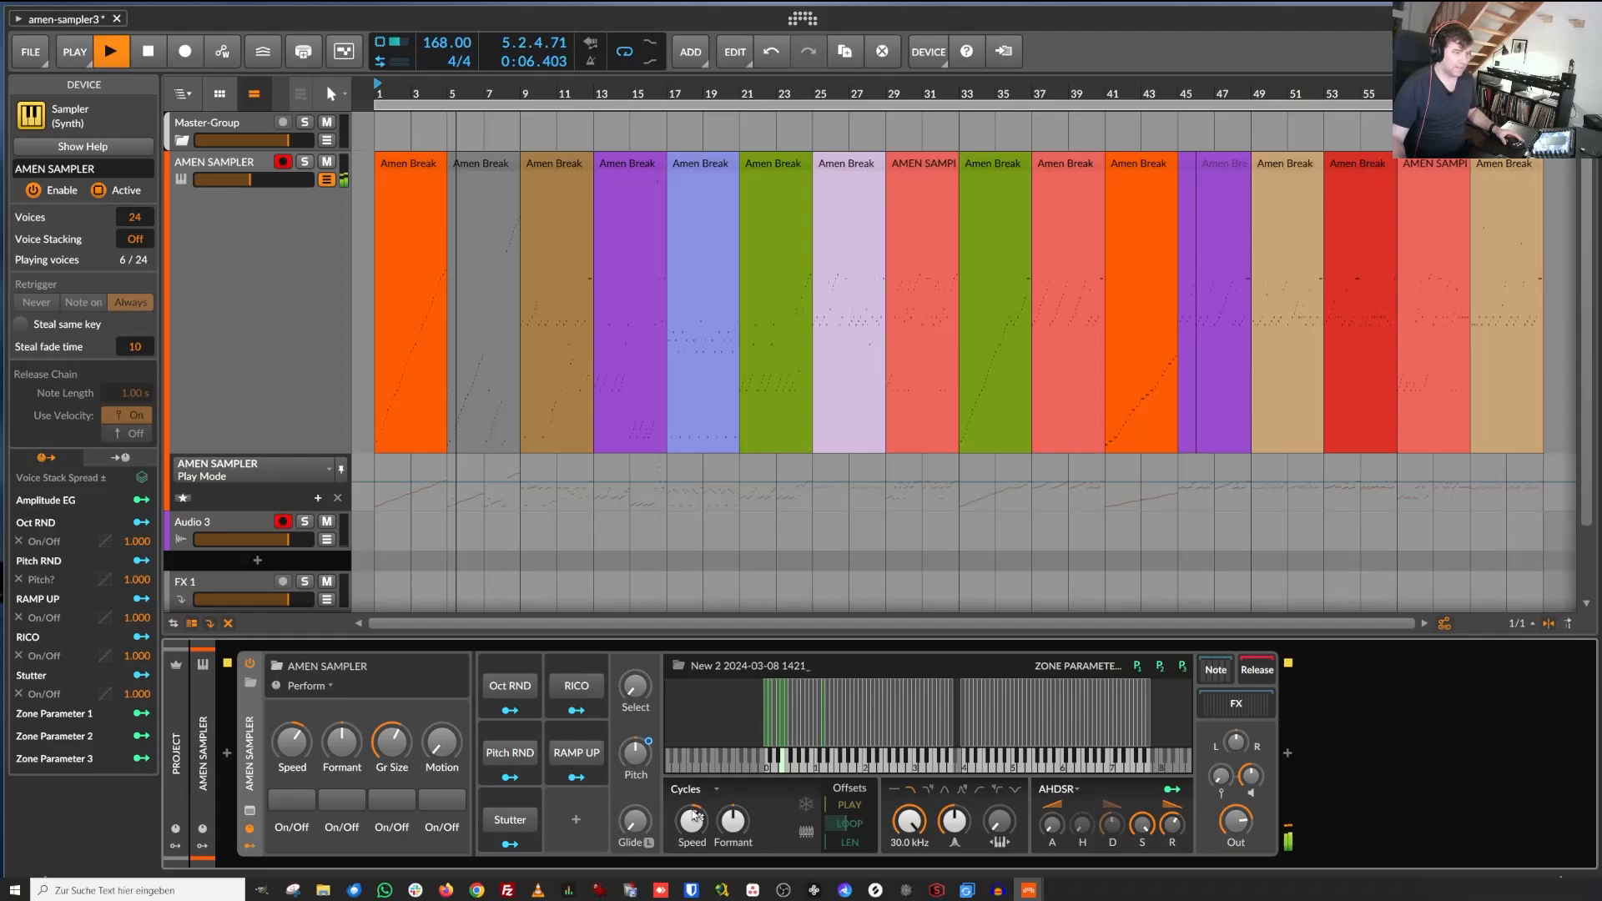
Audition the Formant at +11.52 st and +4.16 st, reset it to its default and vary the Speed.
mouse_move(354, 744)
mouse_down()
mouse_move(354, 701)
mouse_move(355, 721)
mouse_up()
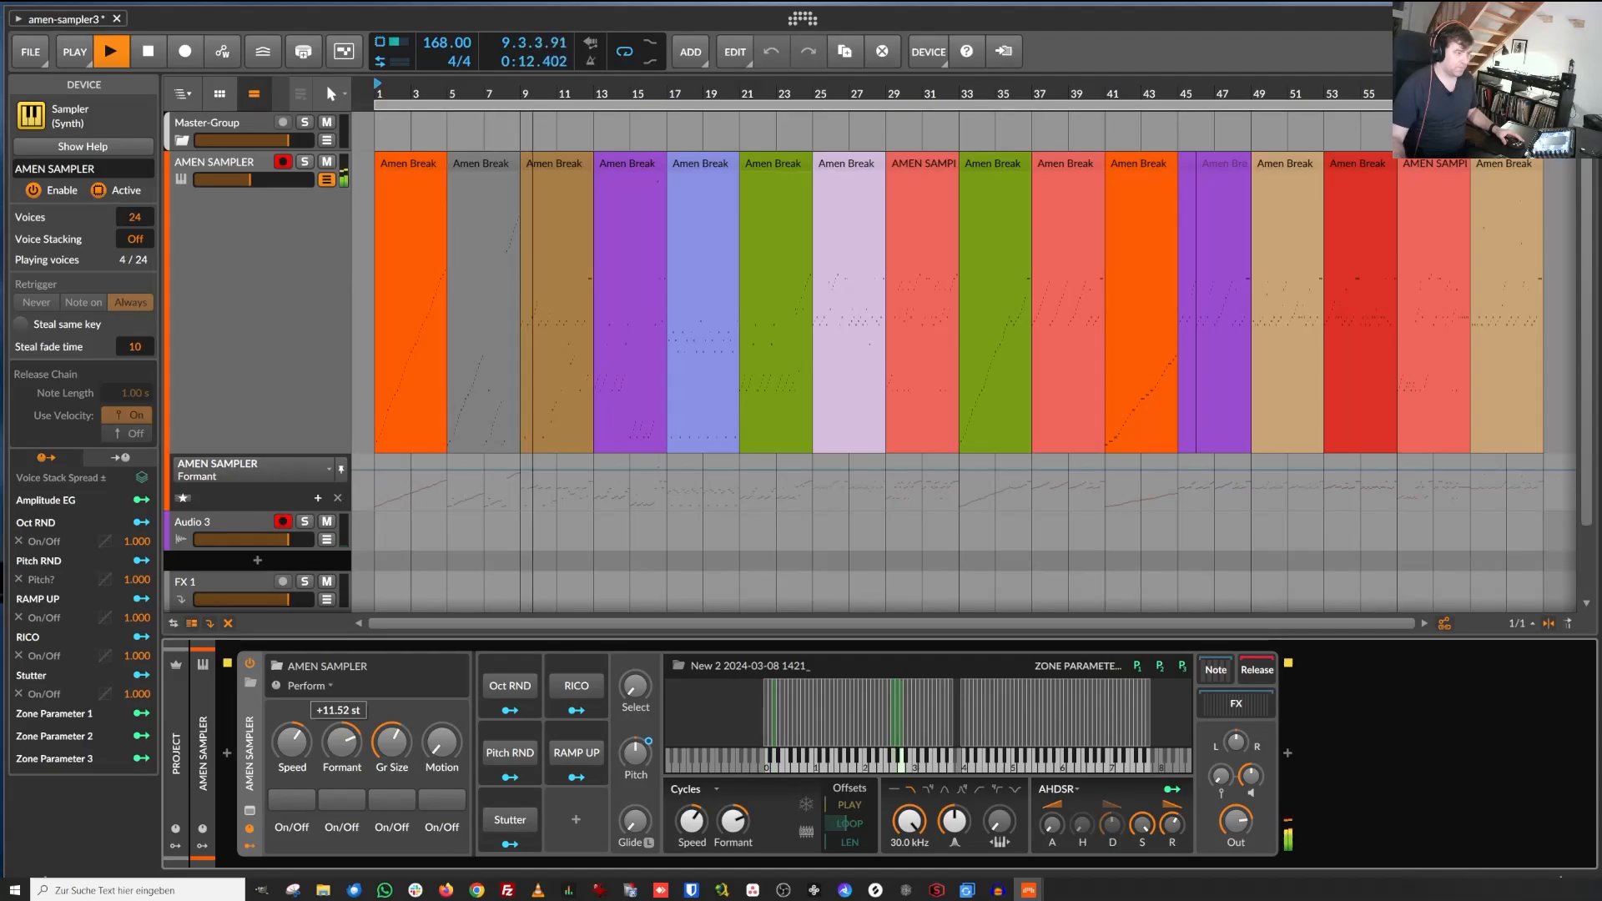
drag(355, 722, 354, 738)
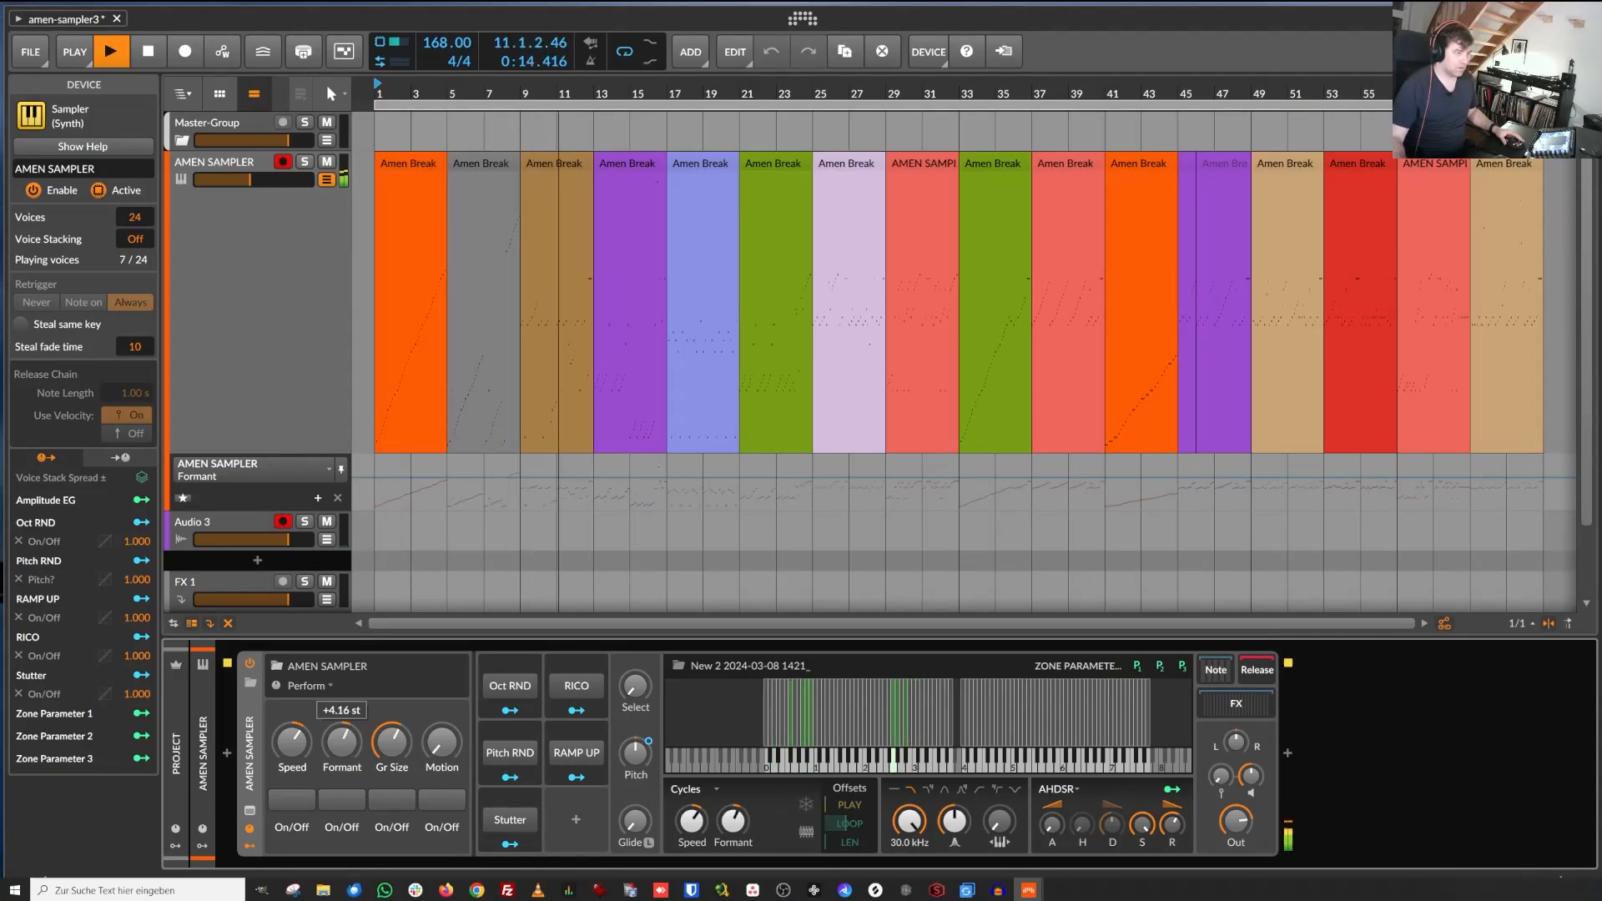
double_click(351, 747)
drag(291, 741, 292, 717)
Switch the play mode to Textures, try a lower Formant and reset it to its default.
click(699, 790)
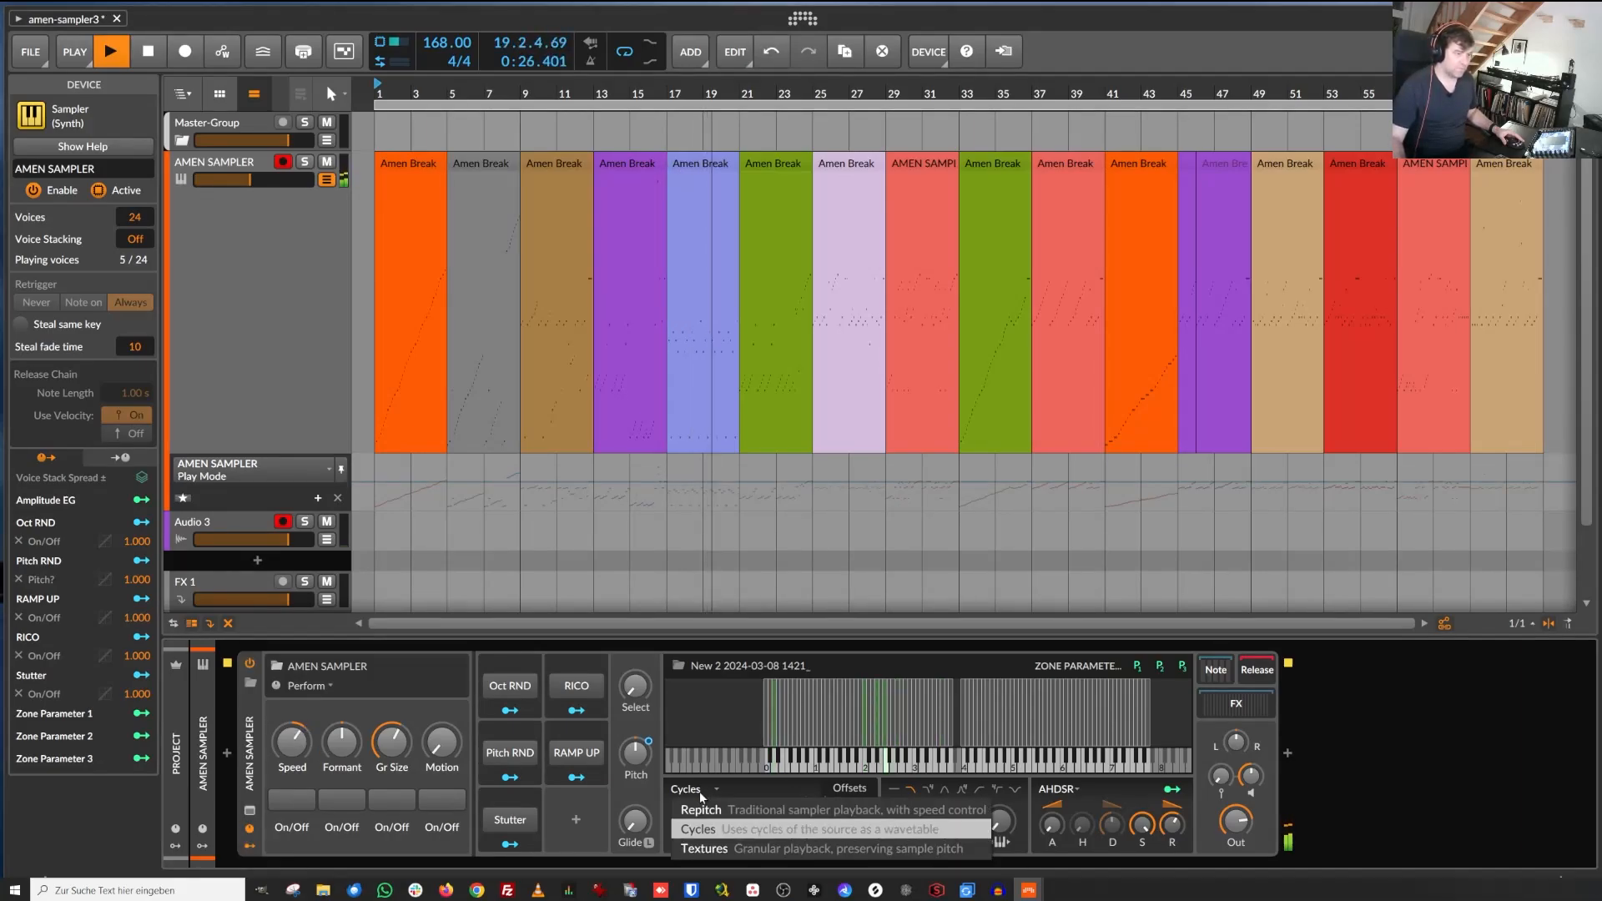
click(728, 851)
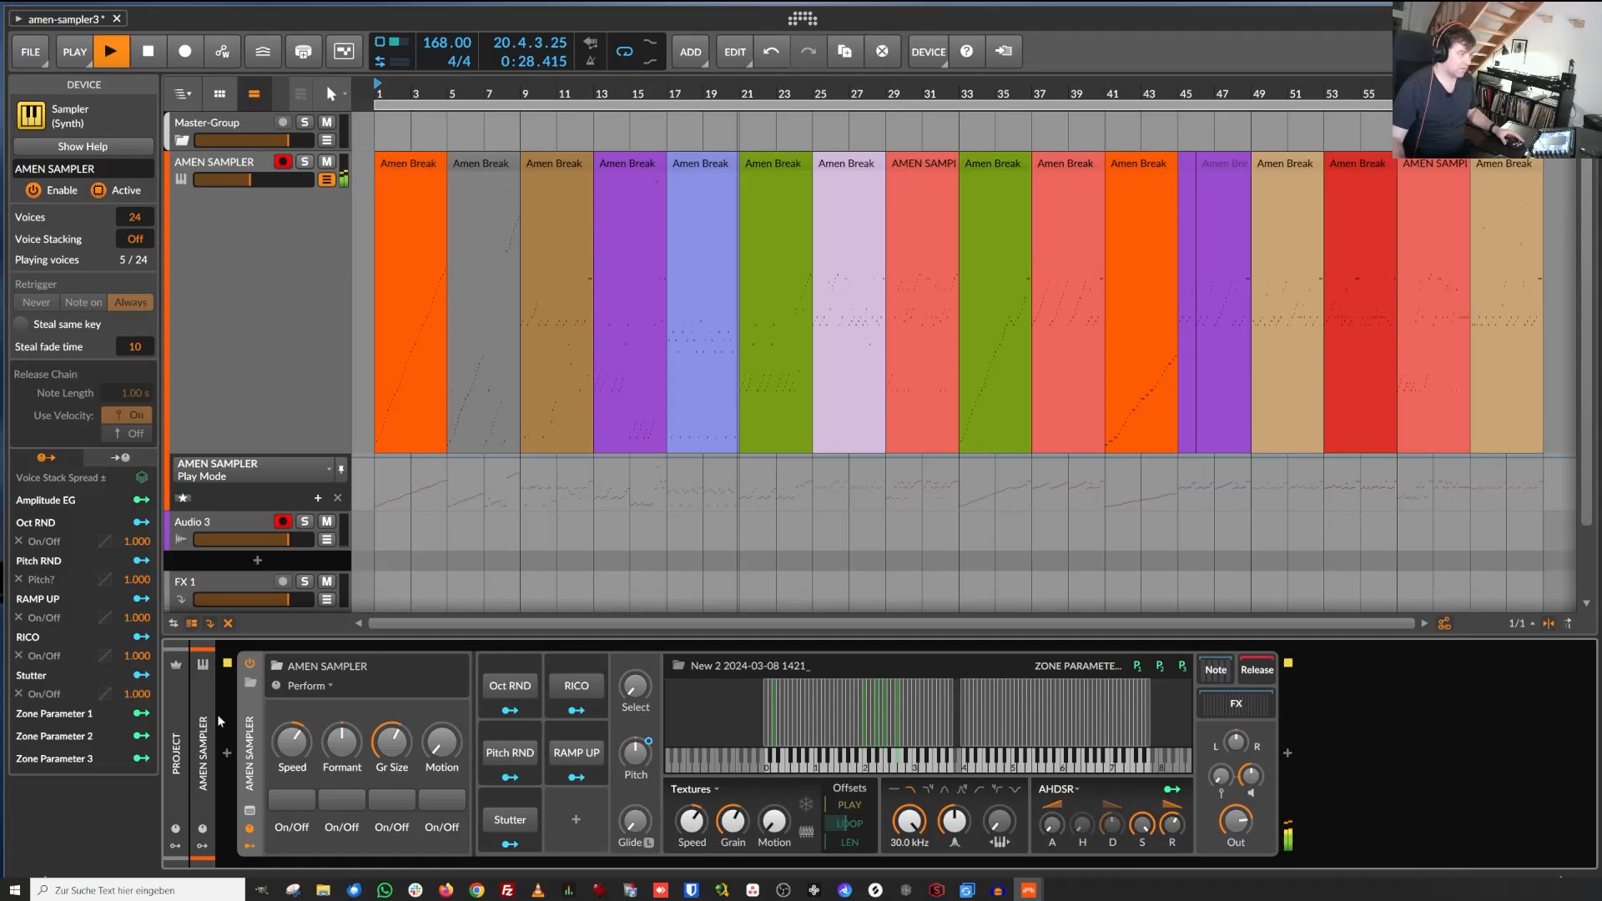
drag(343, 740, 343, 749)
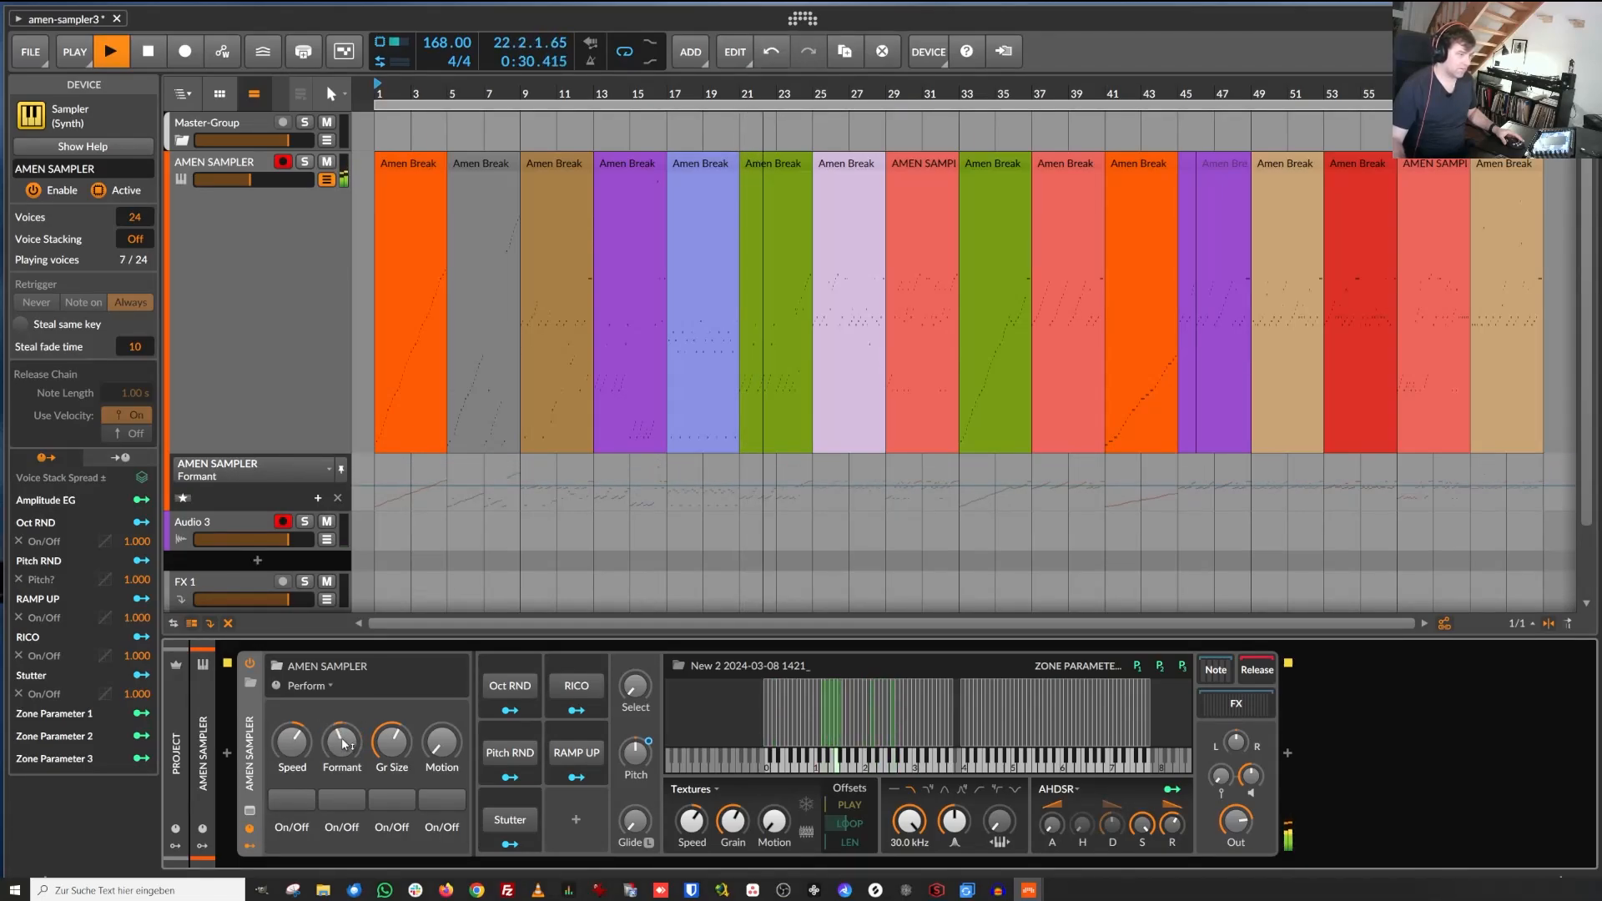
double_click(342, 741)
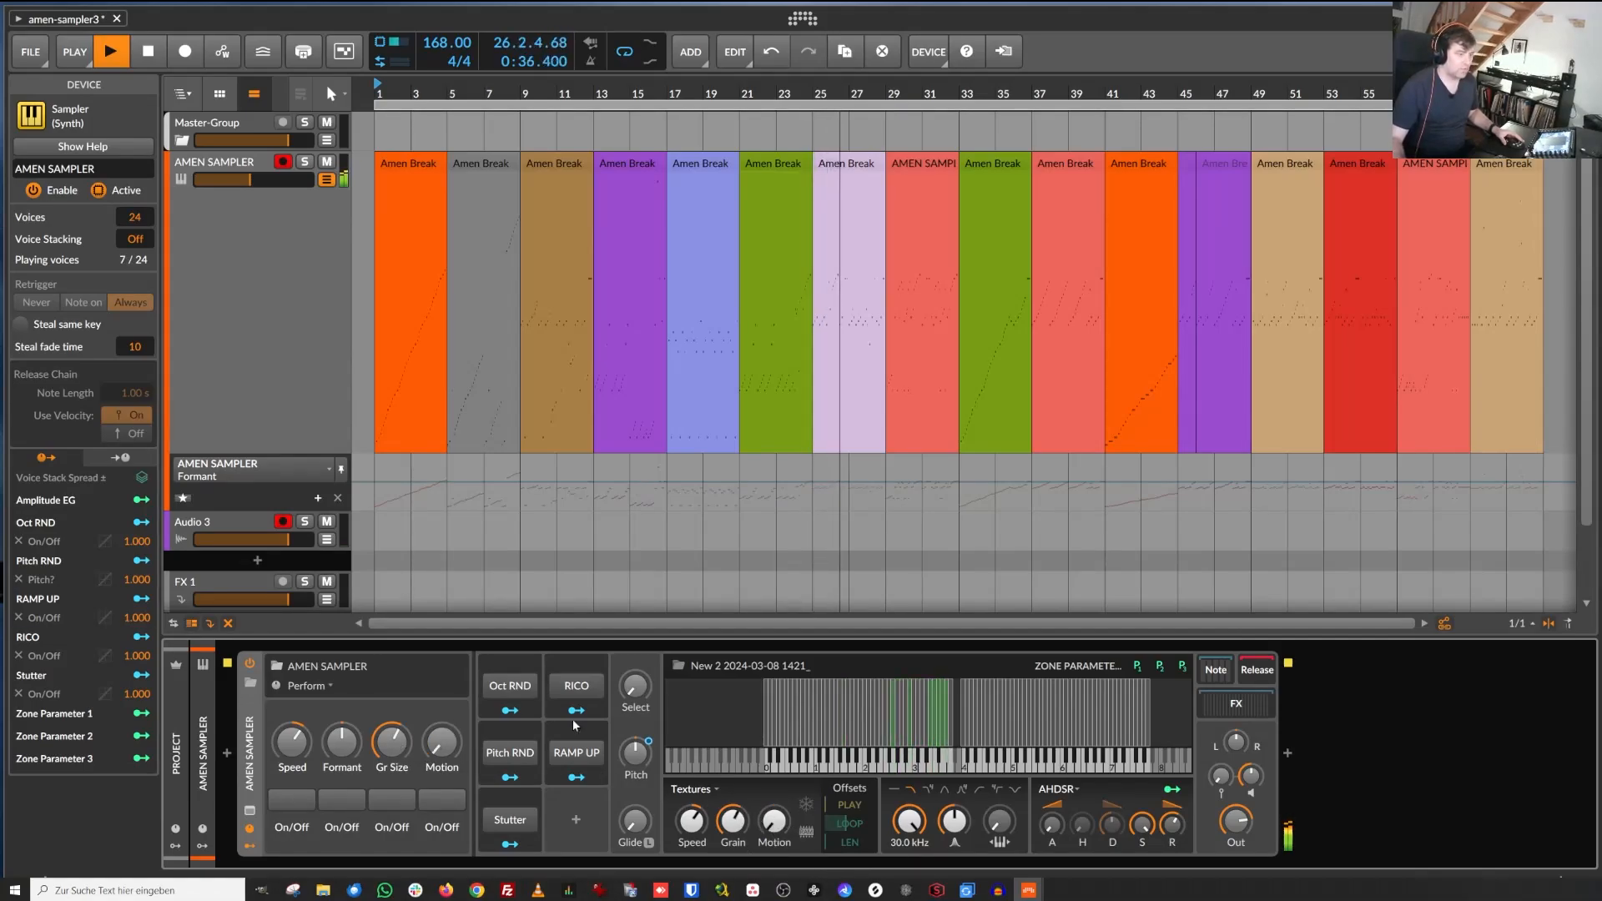
Audition the granular Motion and a smaller grain size, and raise Gr Size again.
click(440, 742)
drag(440, 742, 392, 805)
click(346, 742)
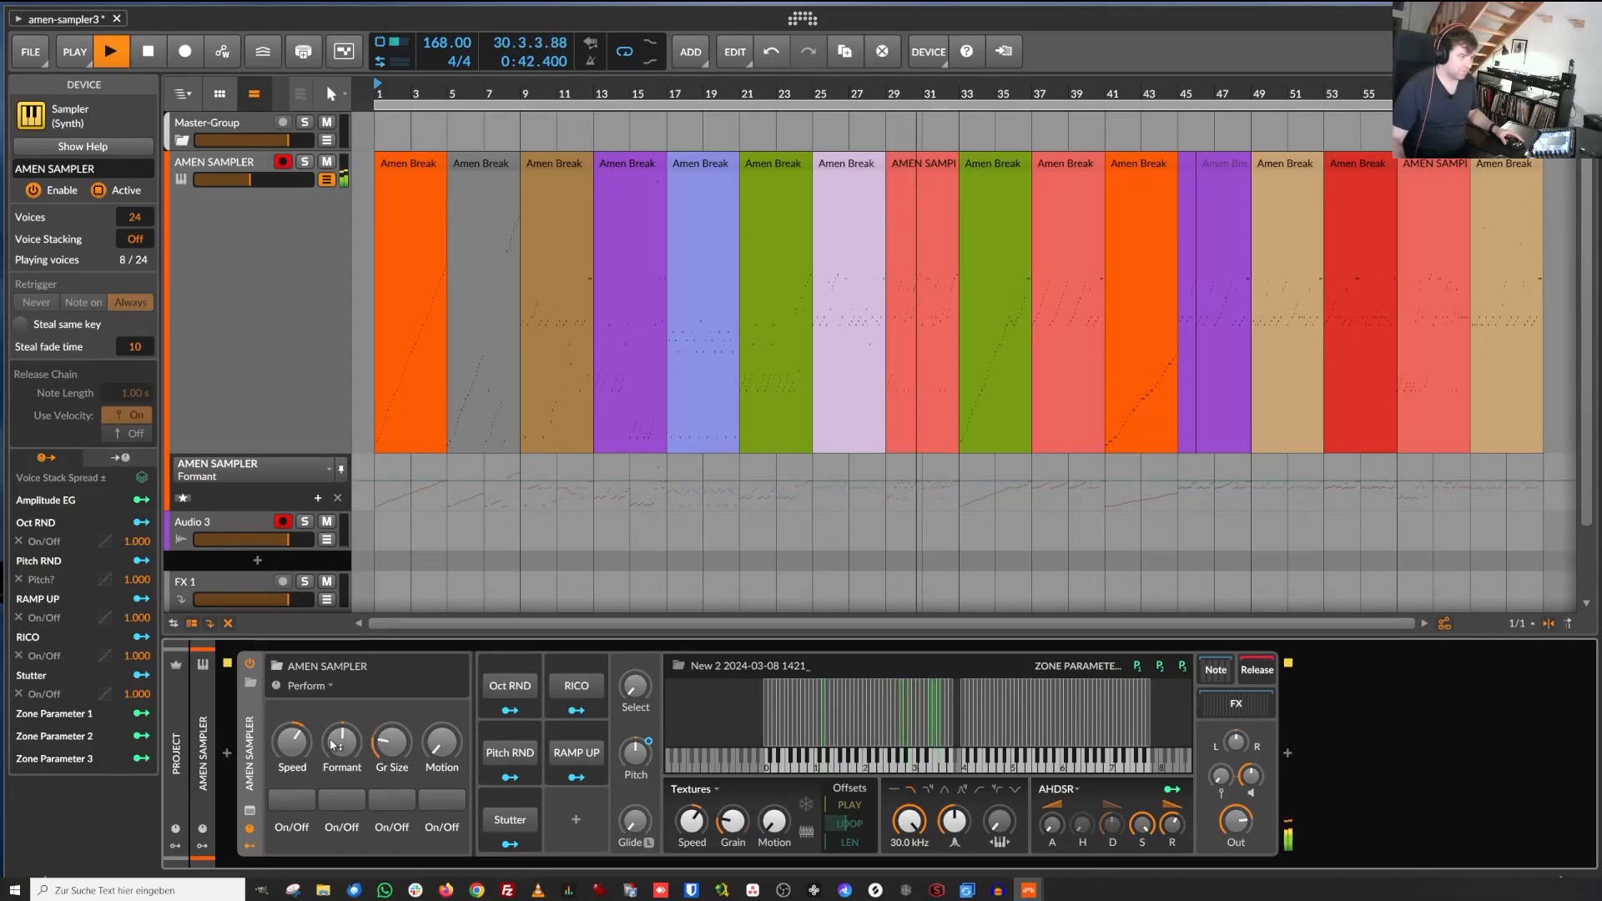
drag(404, 741, 404, 680)
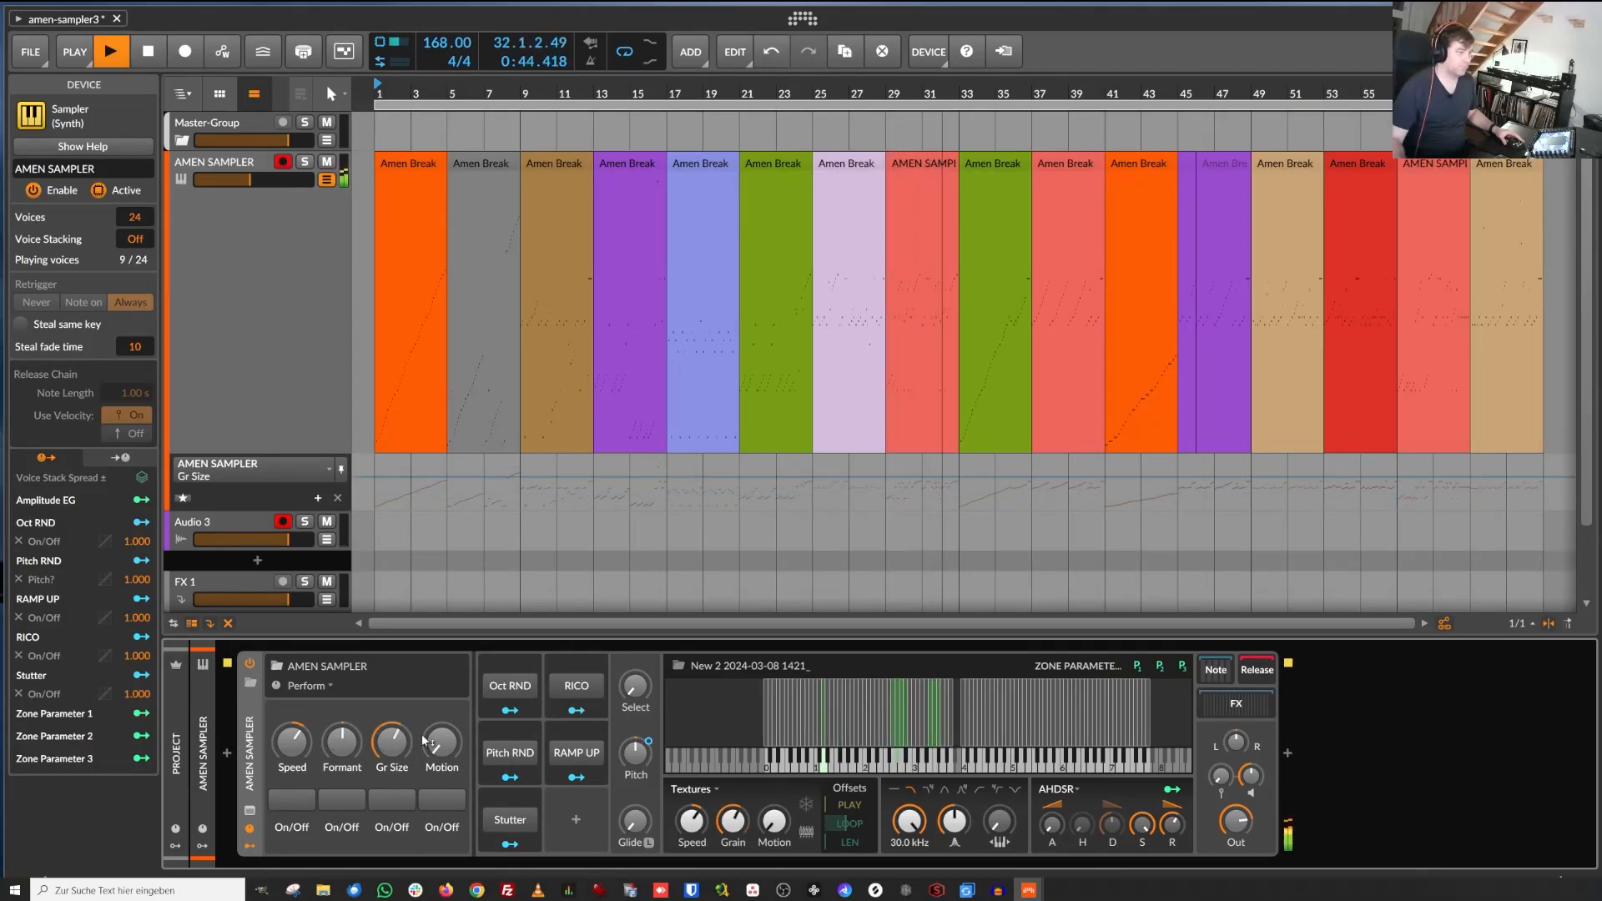
Vary the Speed and Gr Size in Textures mode, and set the play mode back to Repitch.
drag(292, 741, 292, 737)
drag(392, 741, 392, 735)
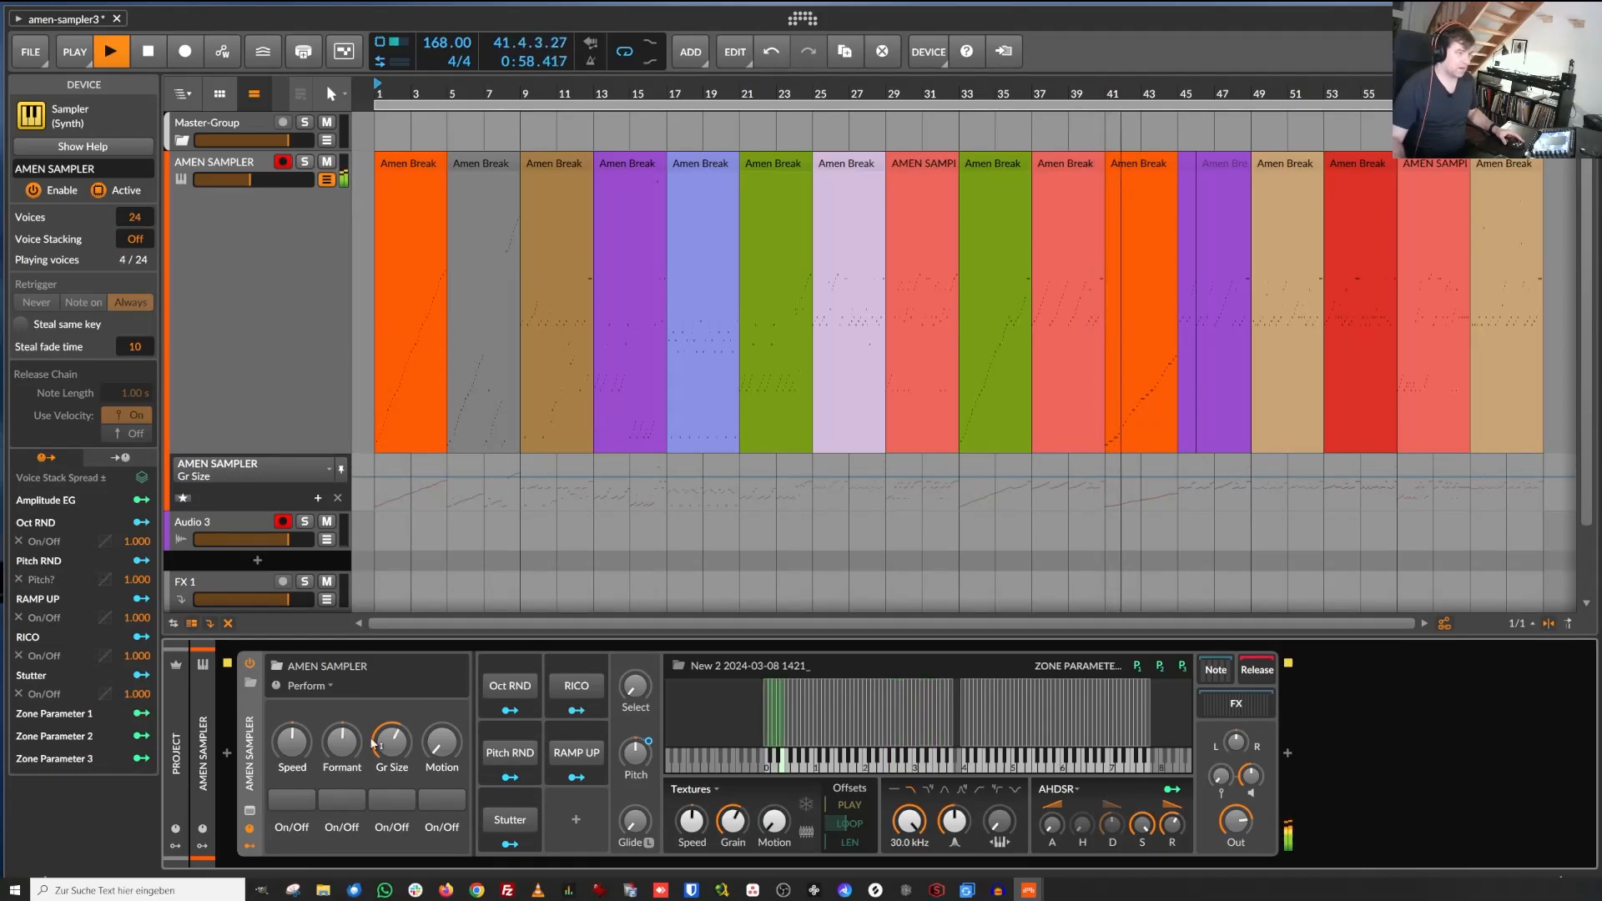
drag(292, 741, 292, 738)
click(705, 791)
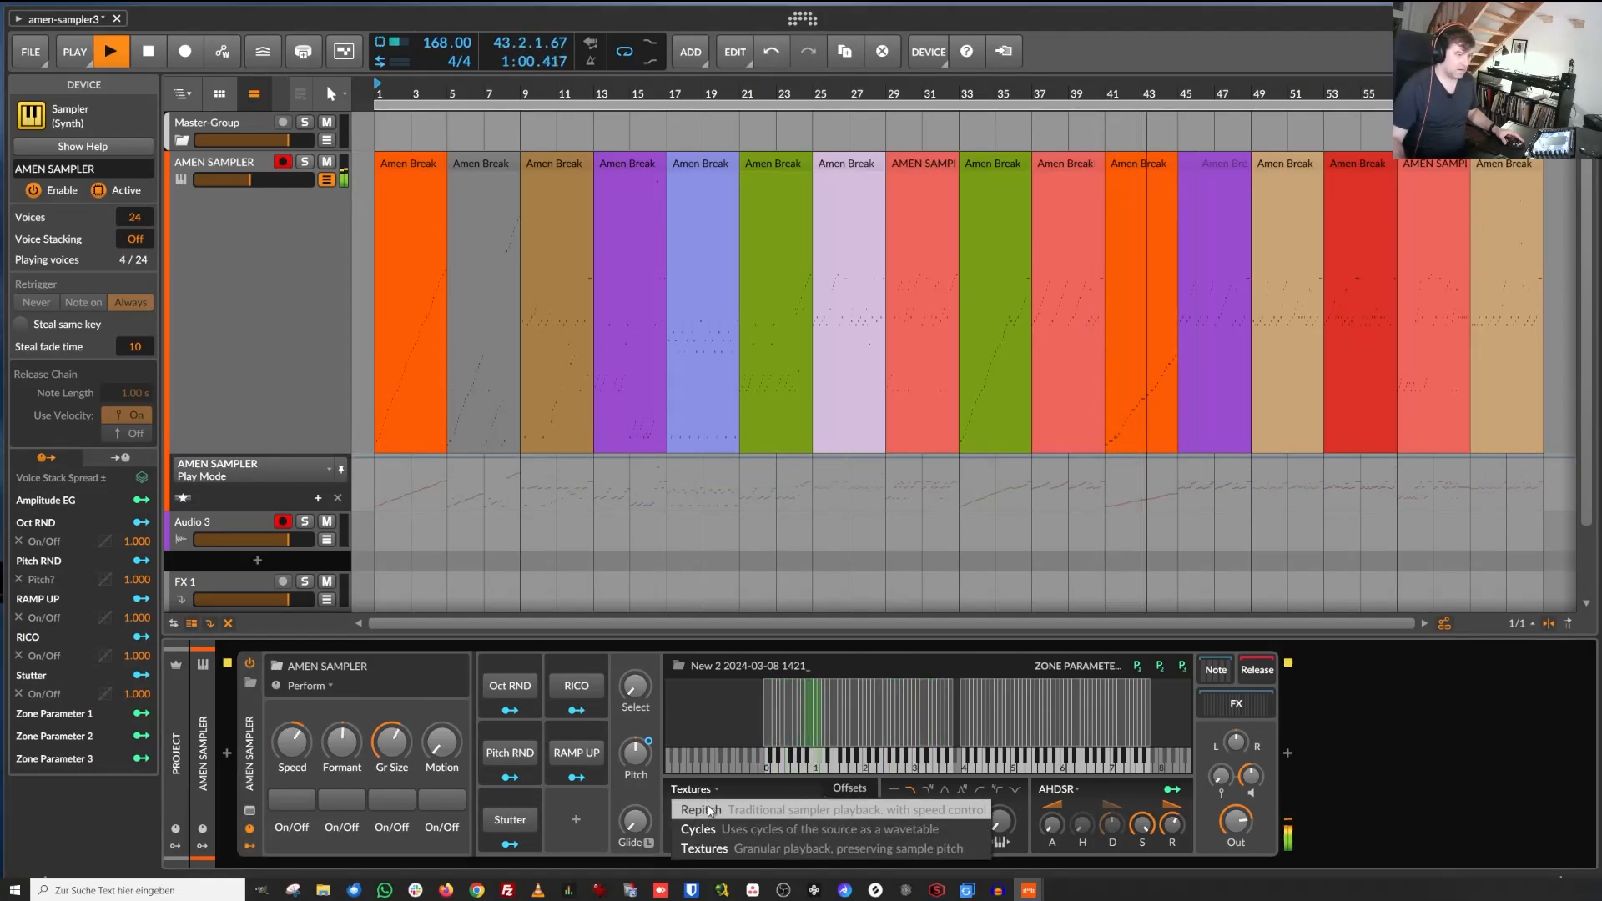
click(692, 800)
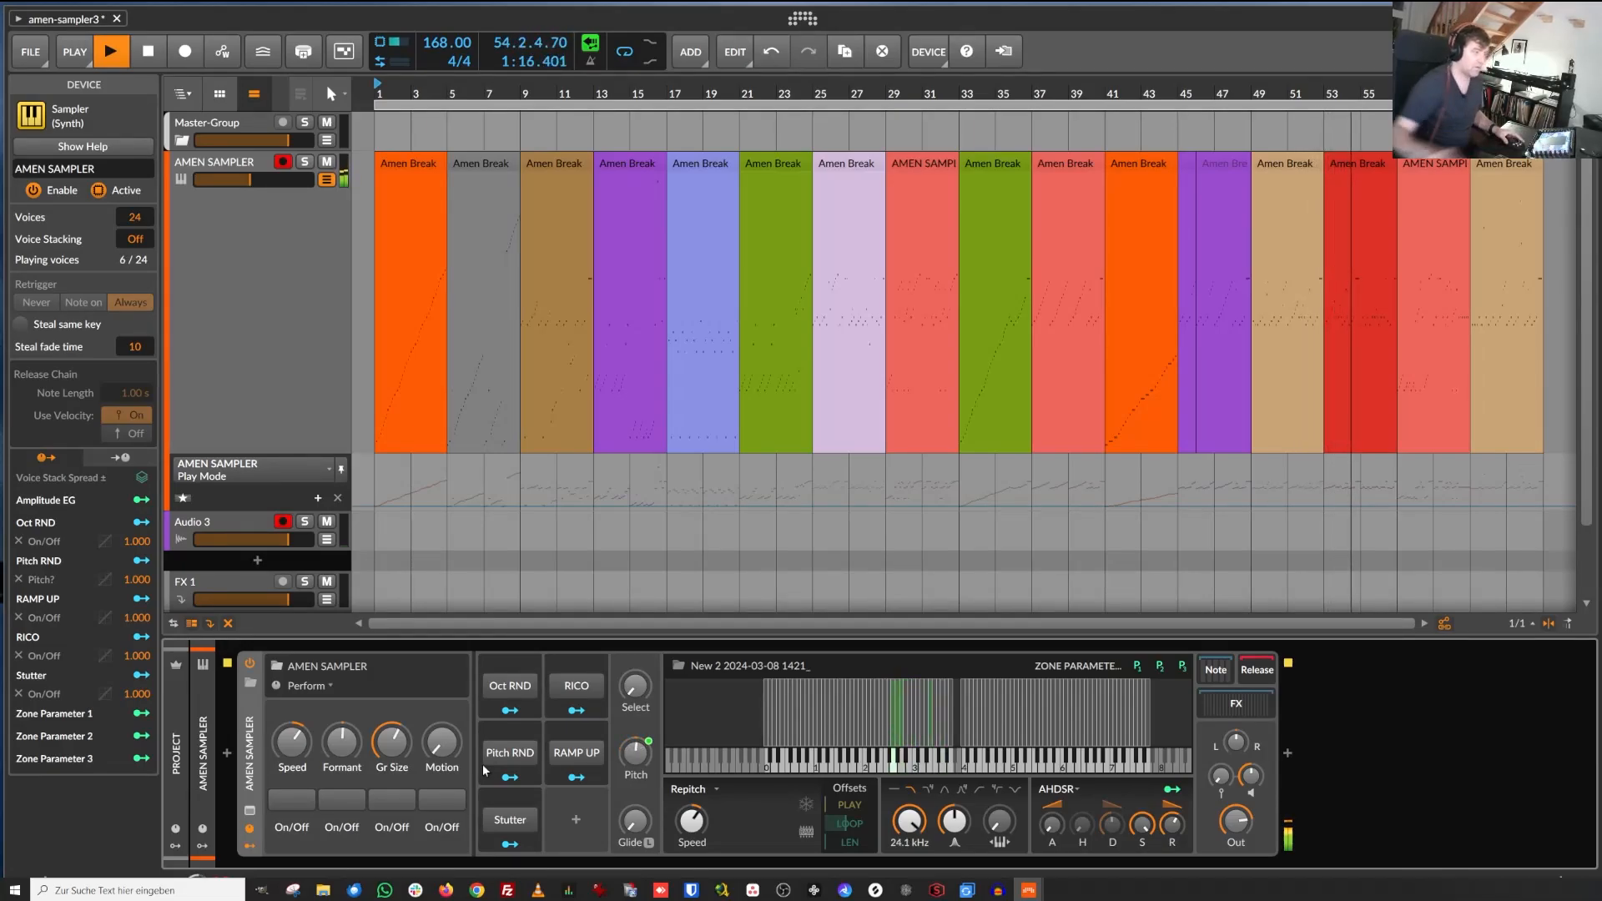
Show the sampler's Pitch automation and set the filter frequency to 30.0 kHz.
click(636, 753)
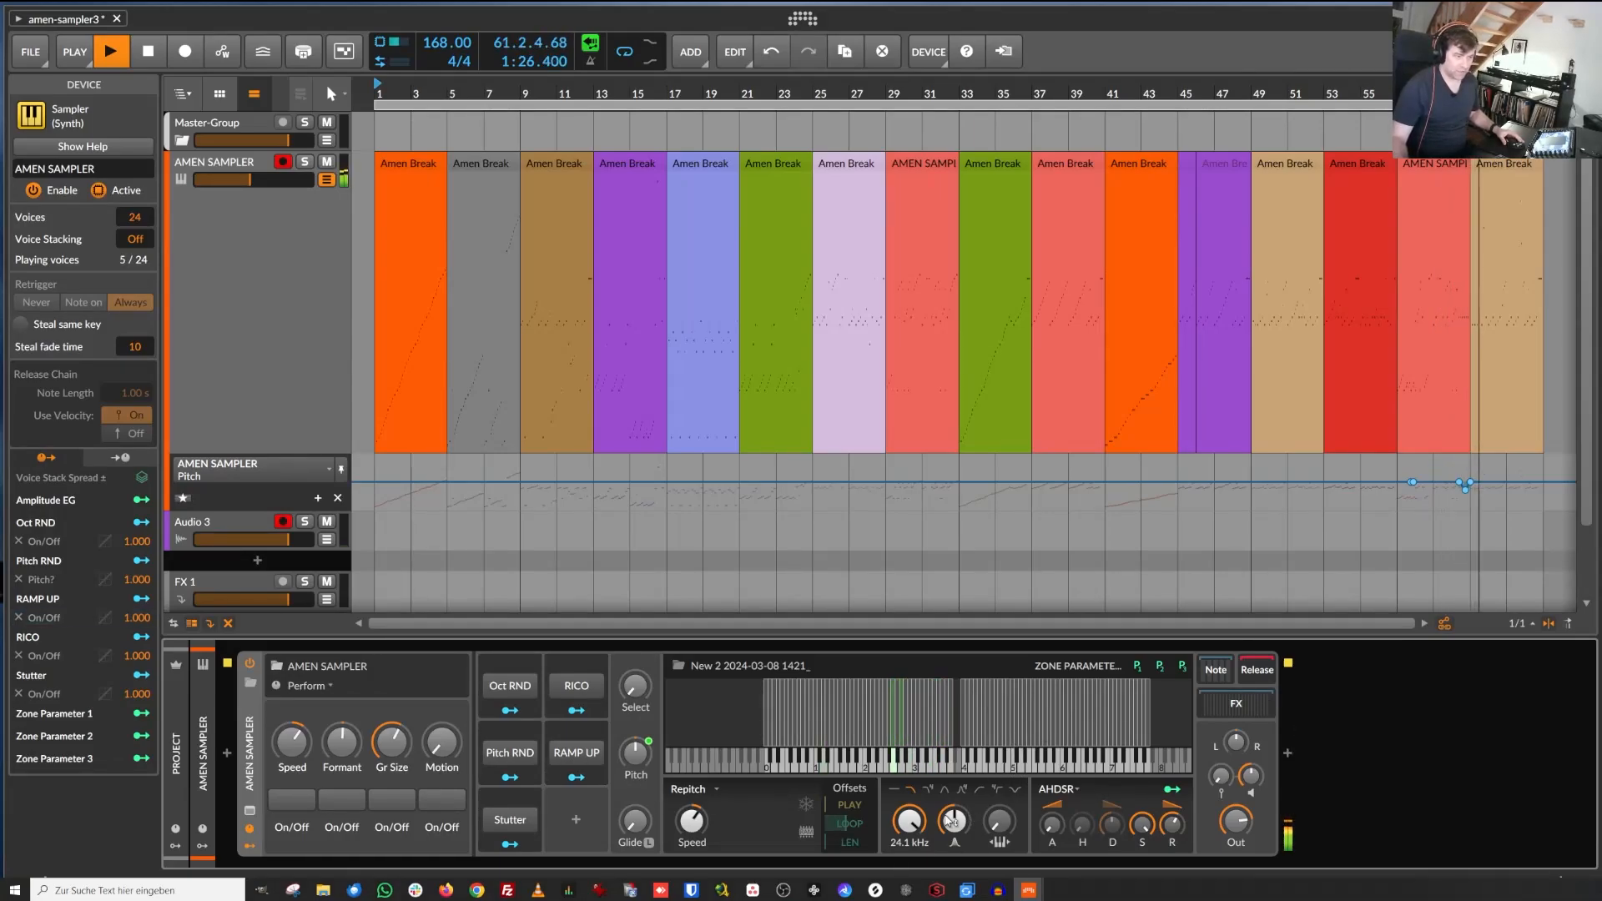
mouse_move(914, 828)
mouse_down()
mouse_move(914, 893)
mouse_move(919, 828)
mouse_up()
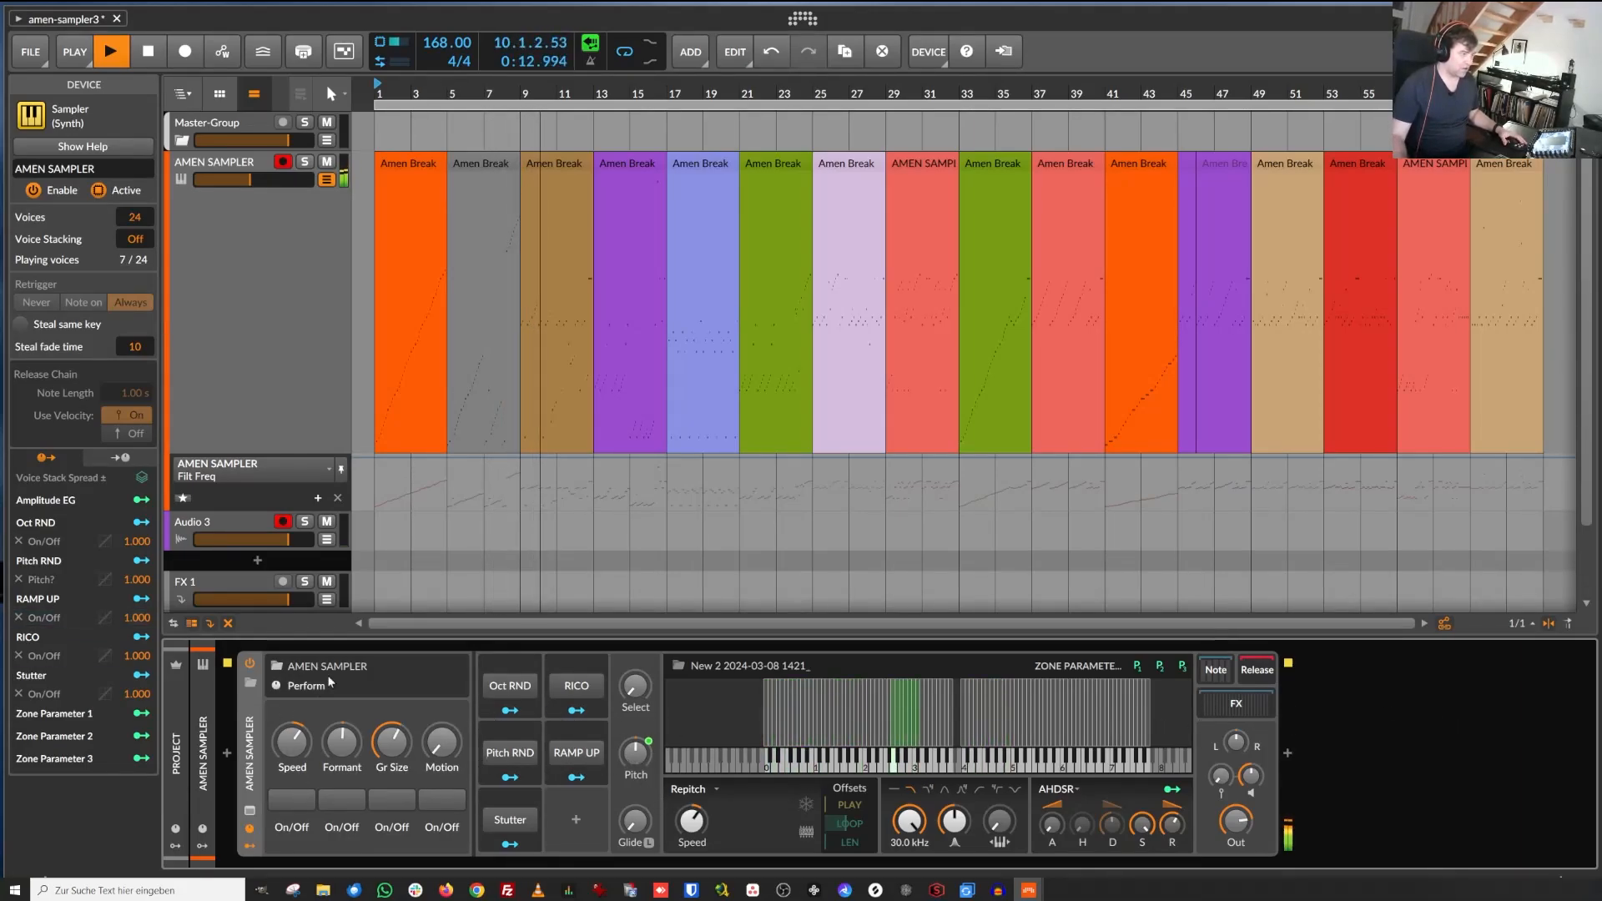
Open the sampler's FX chain, enable the Bit-8 device and audition its Mix, leaving it fully up.
click(1268, 705)
click(1269, 703)
click(1270, 703)
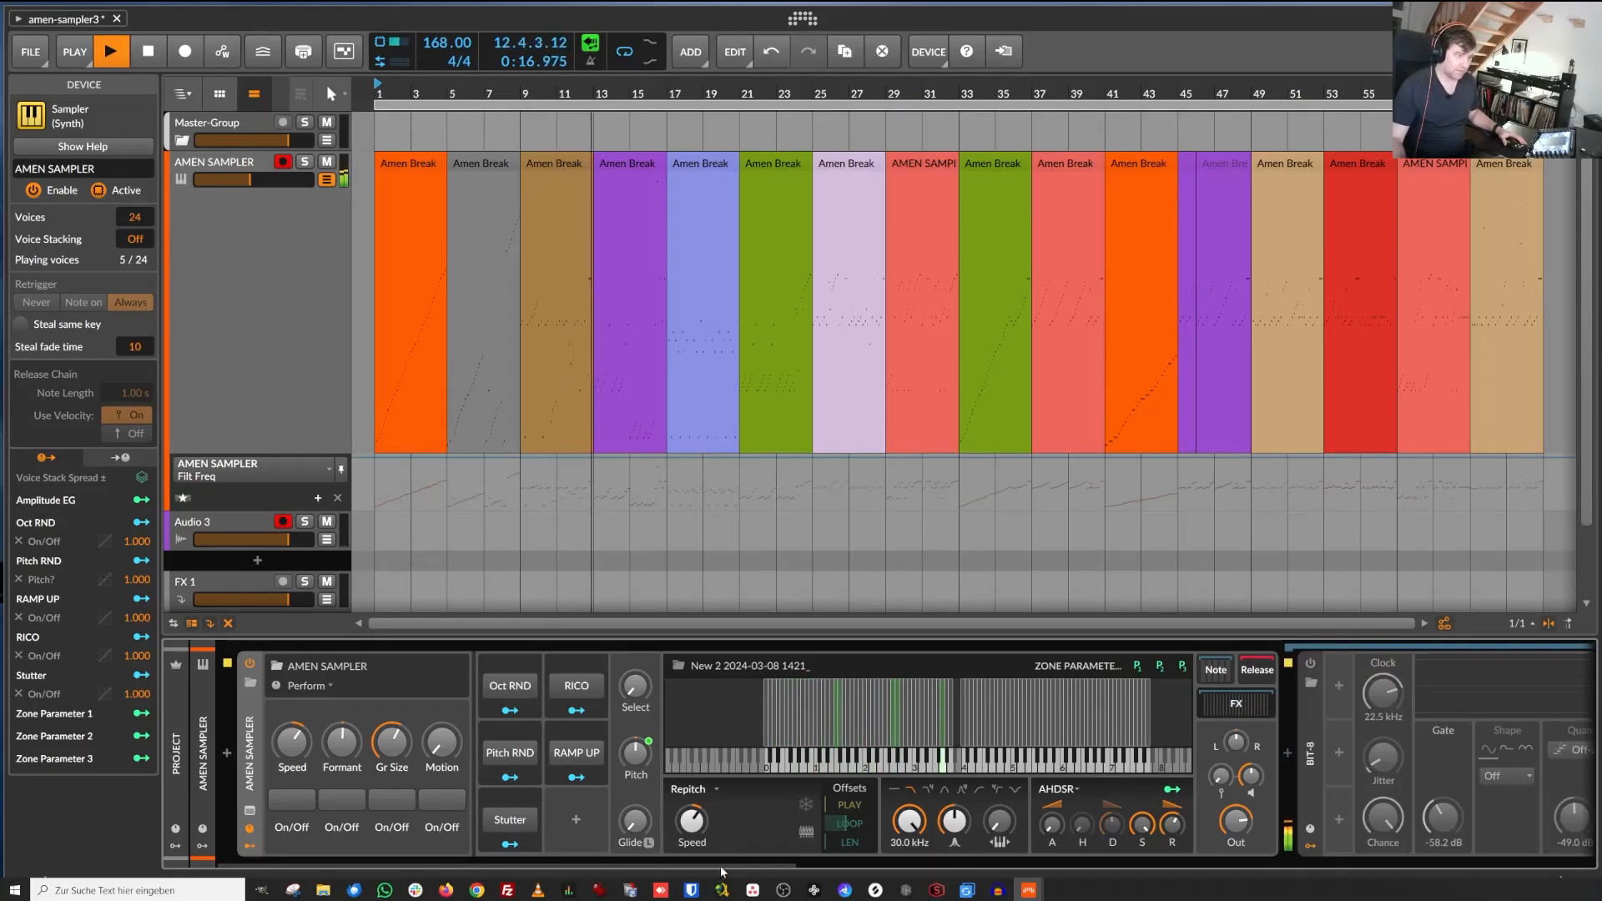
drag(723, 868, 951, 865)
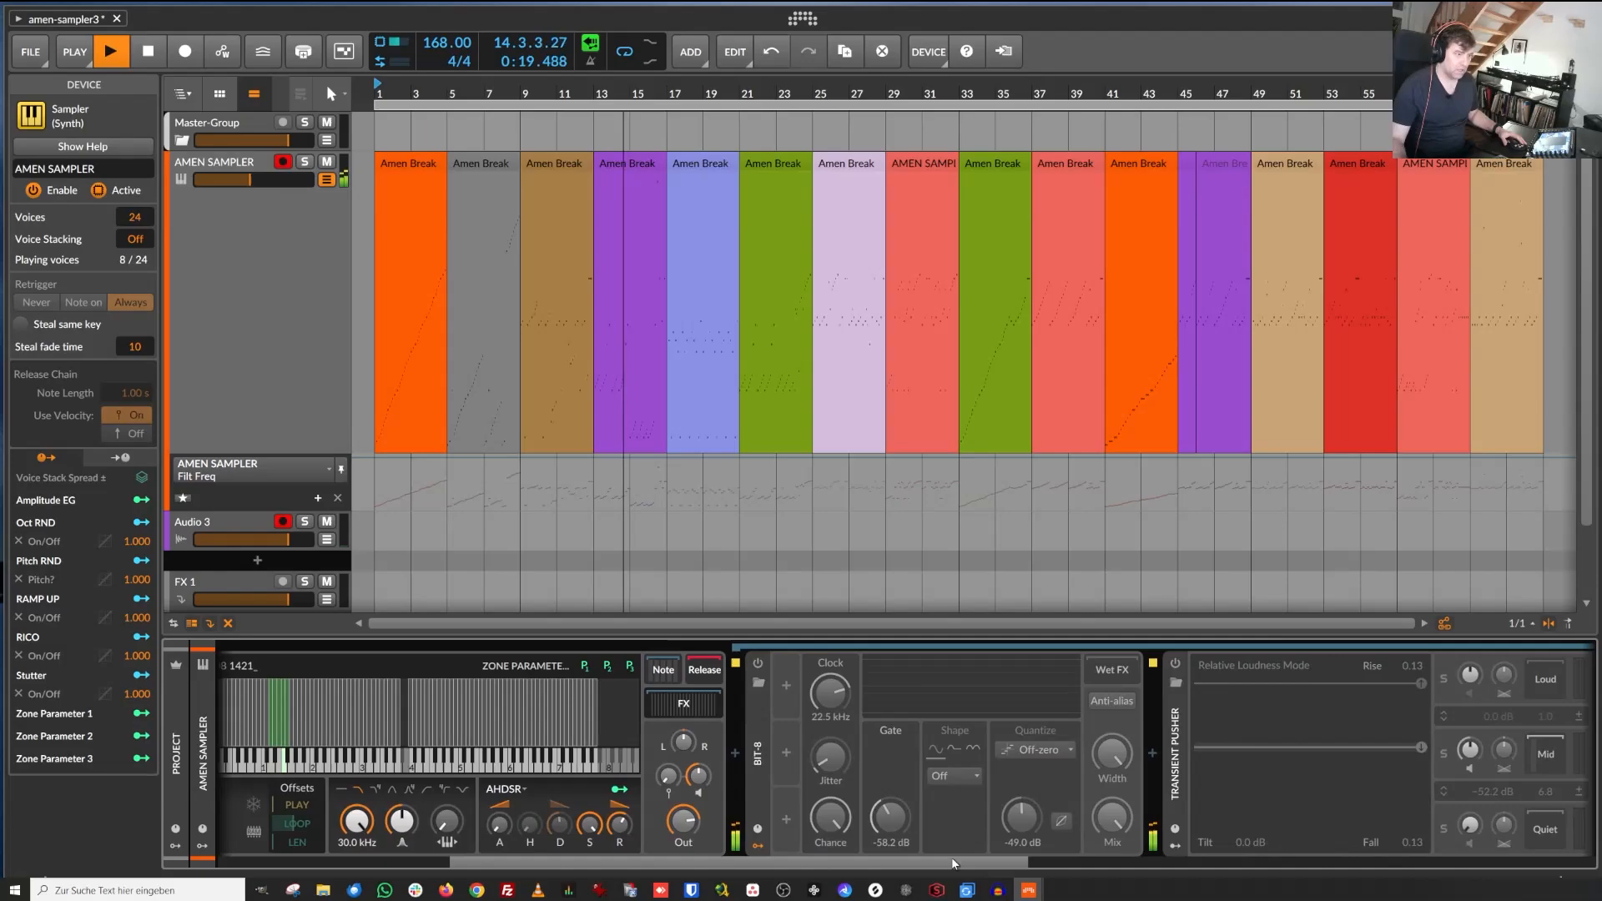
click(759, 664)
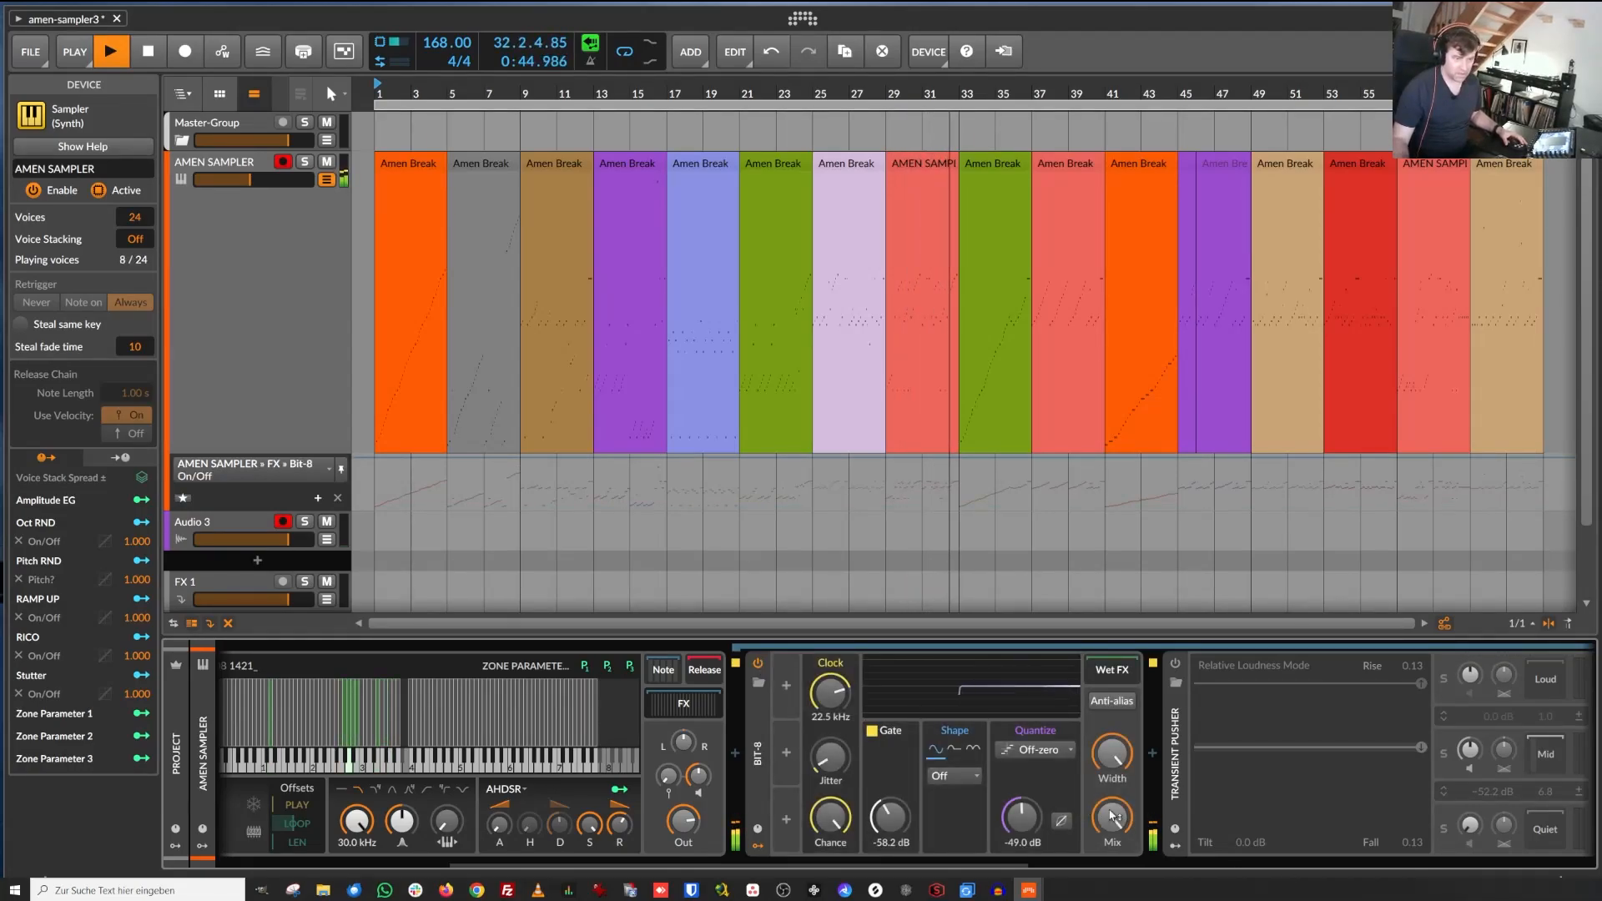
drag(1113, 817, 1112, 735)
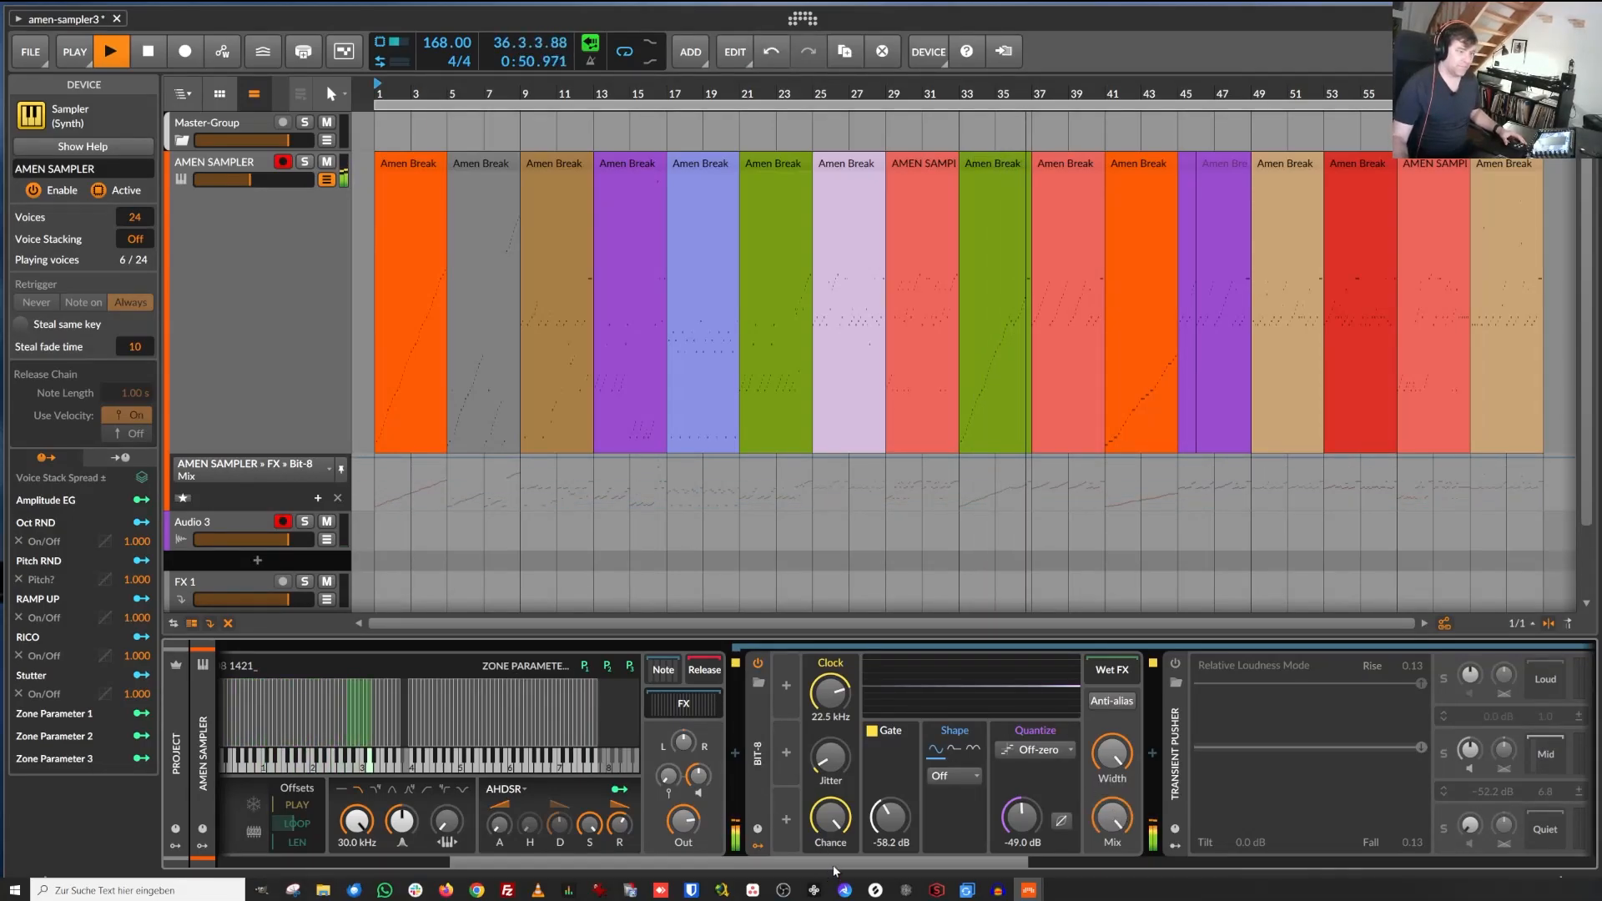
Enable the Transient Pusher that follows the Bit-8 in the FX chain.
drag(834, 862, 981, 868)
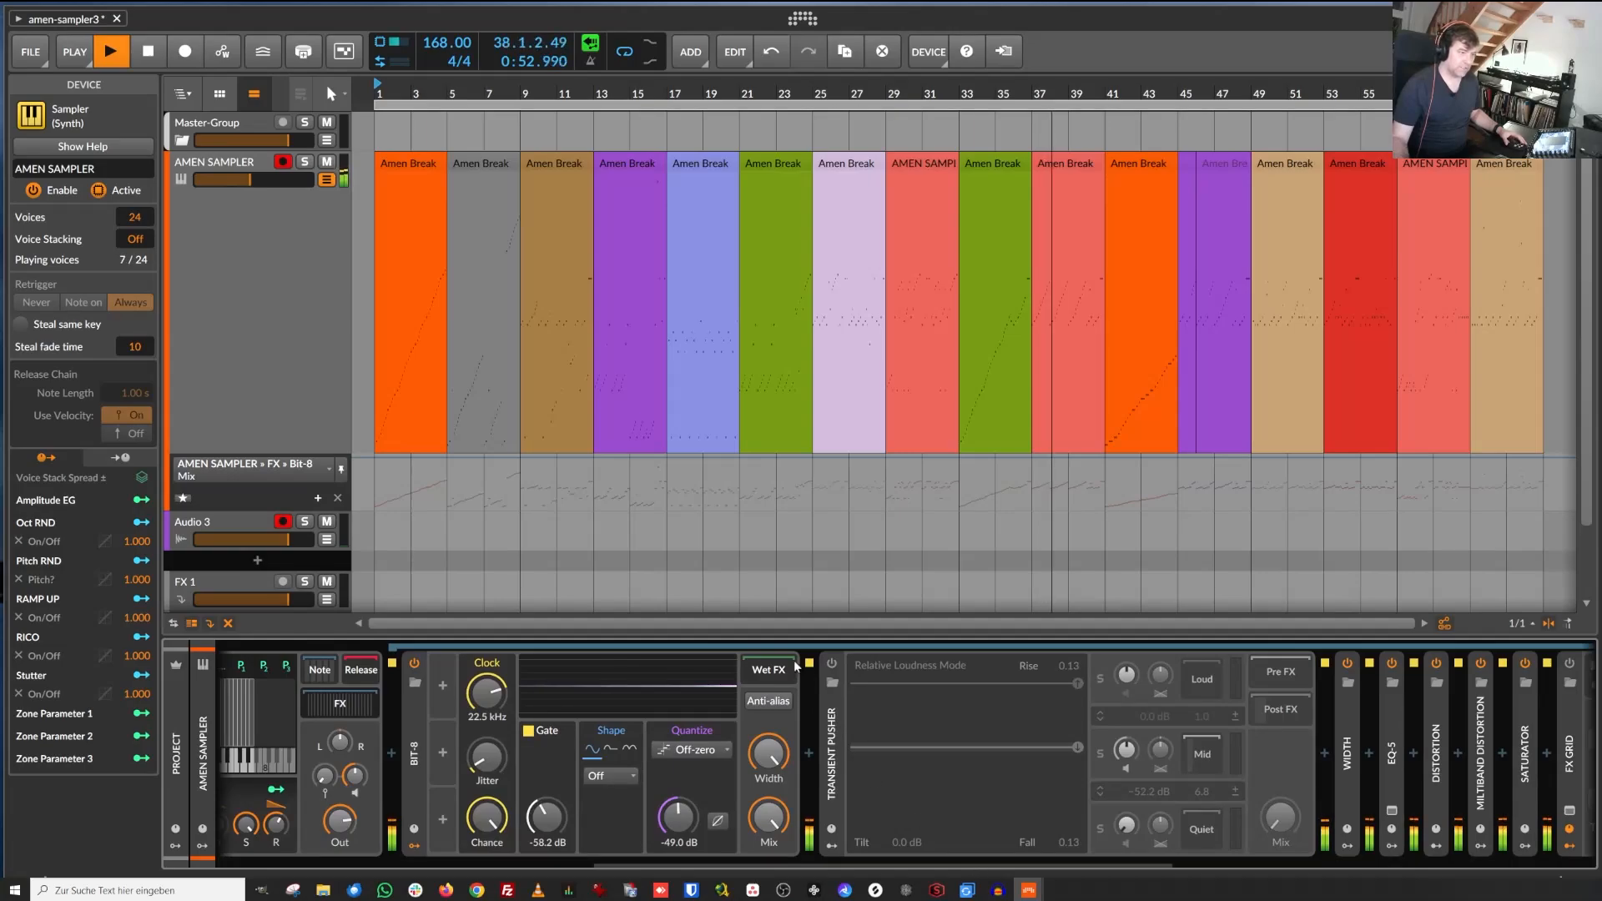
click(834, 663)
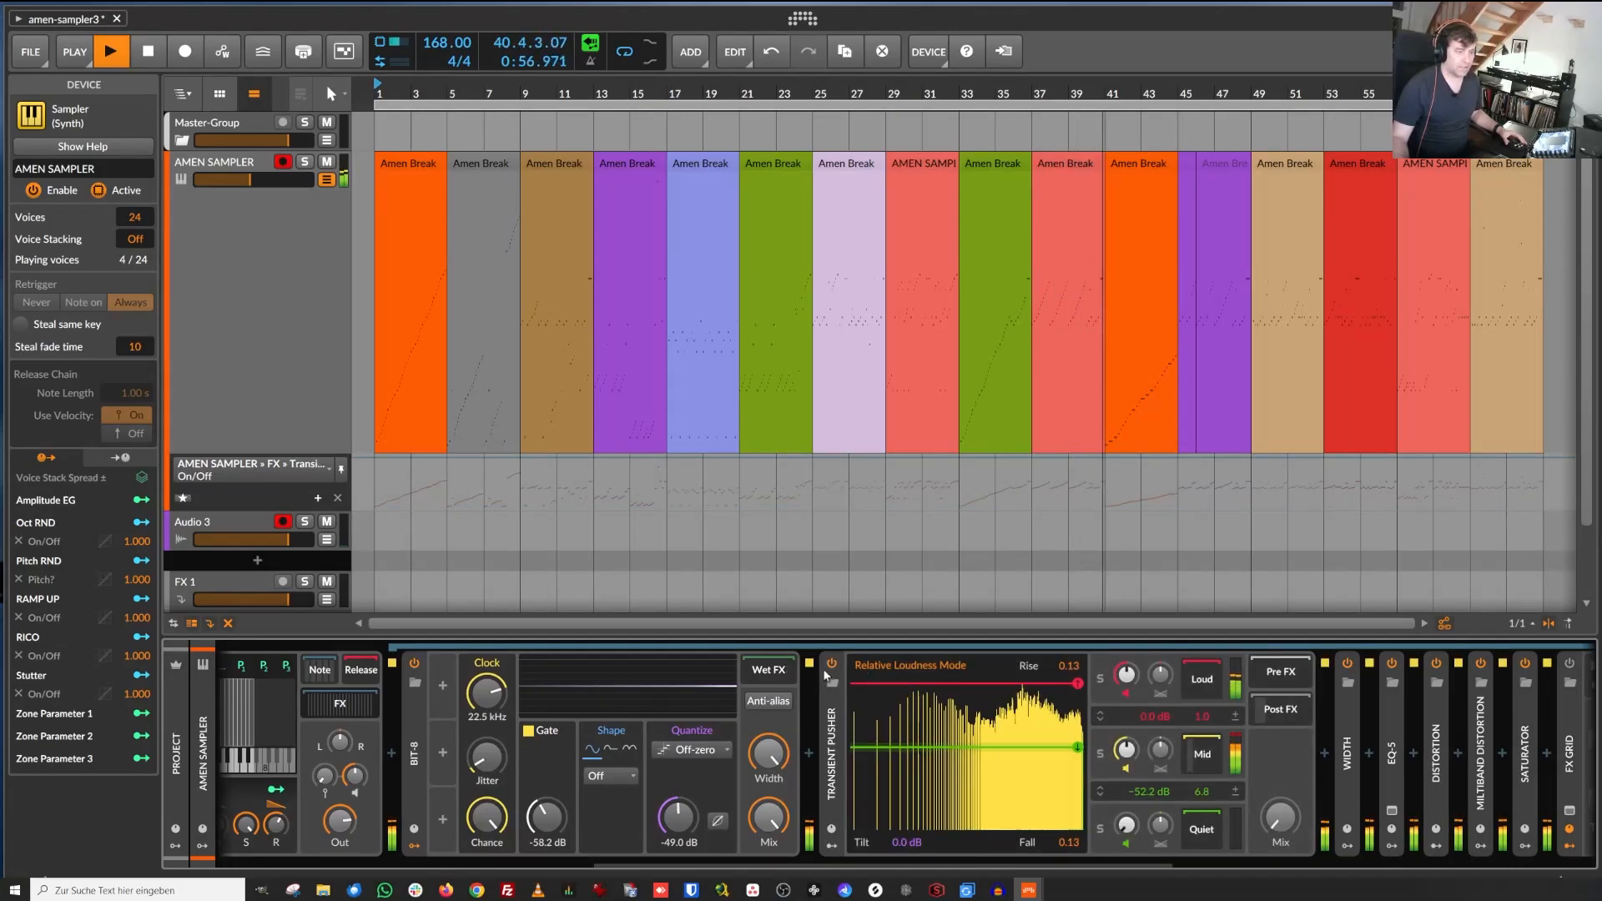
drag(941, 865, 1070, 867)
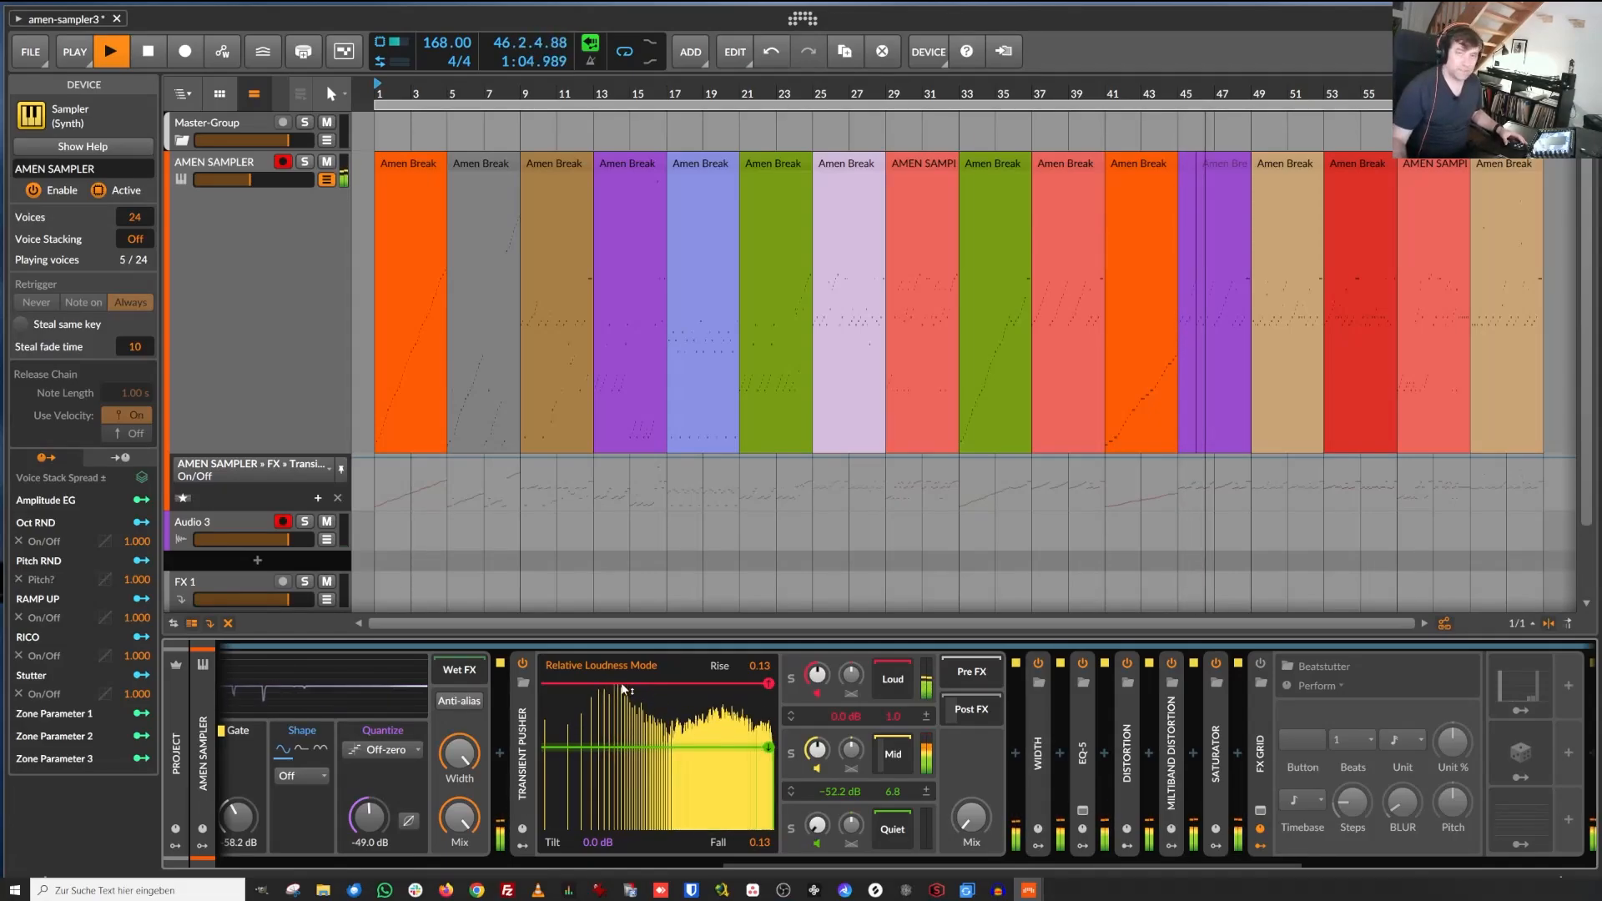
Compare the Transient Pusher's Mix at 0 % and 100 % several times, leaving it at 100 %.
click(971, 818)
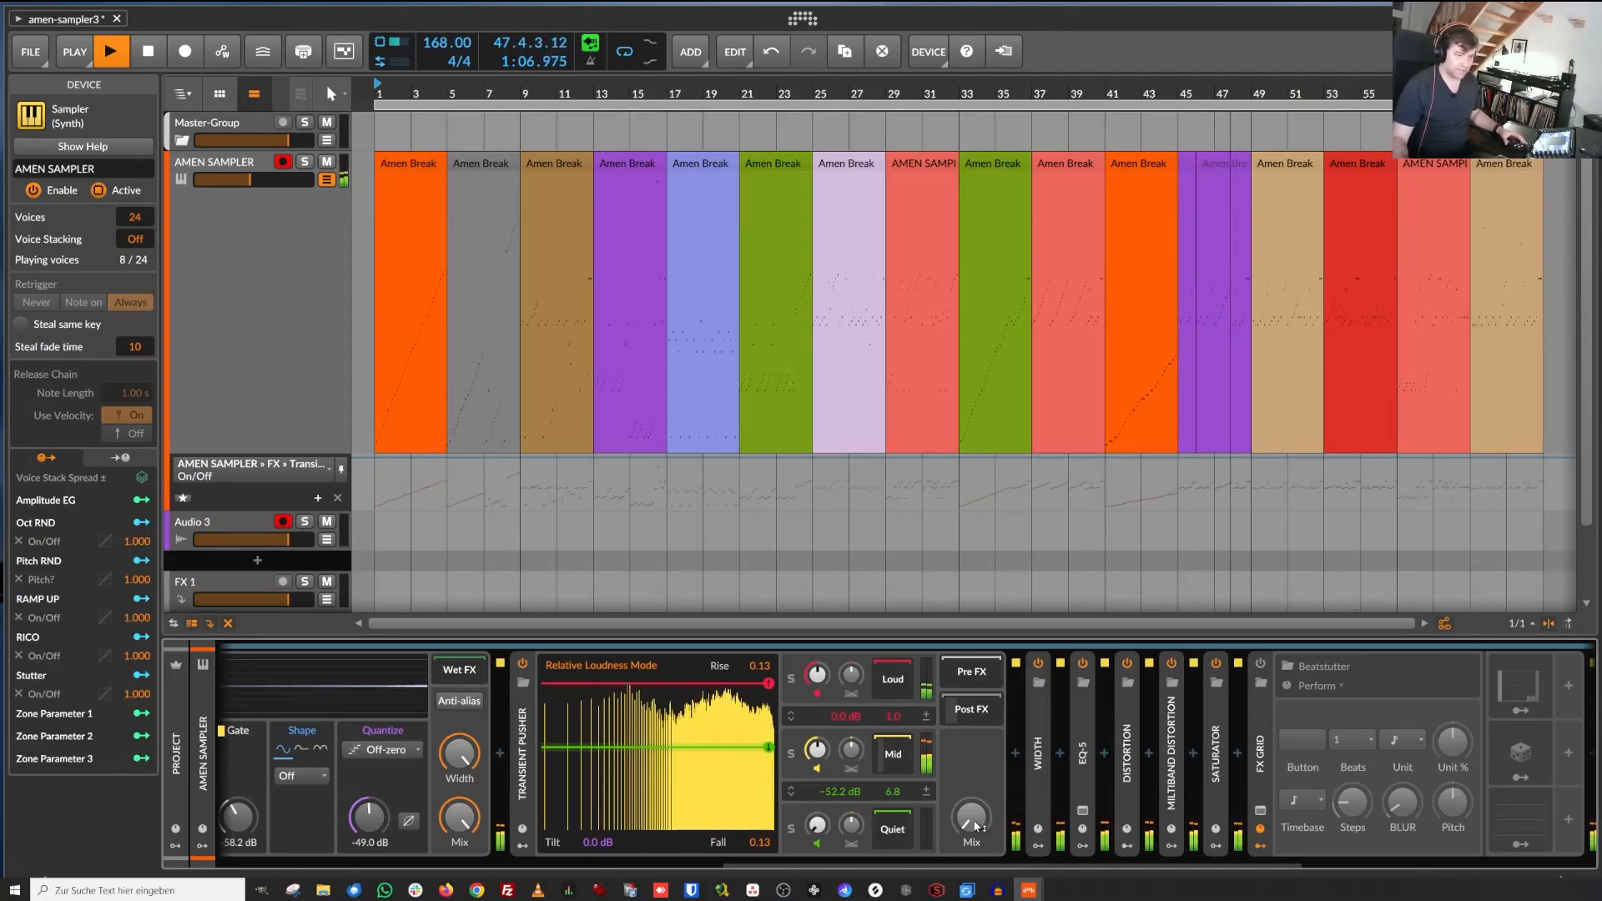
drag(971, 818, 972, 659)
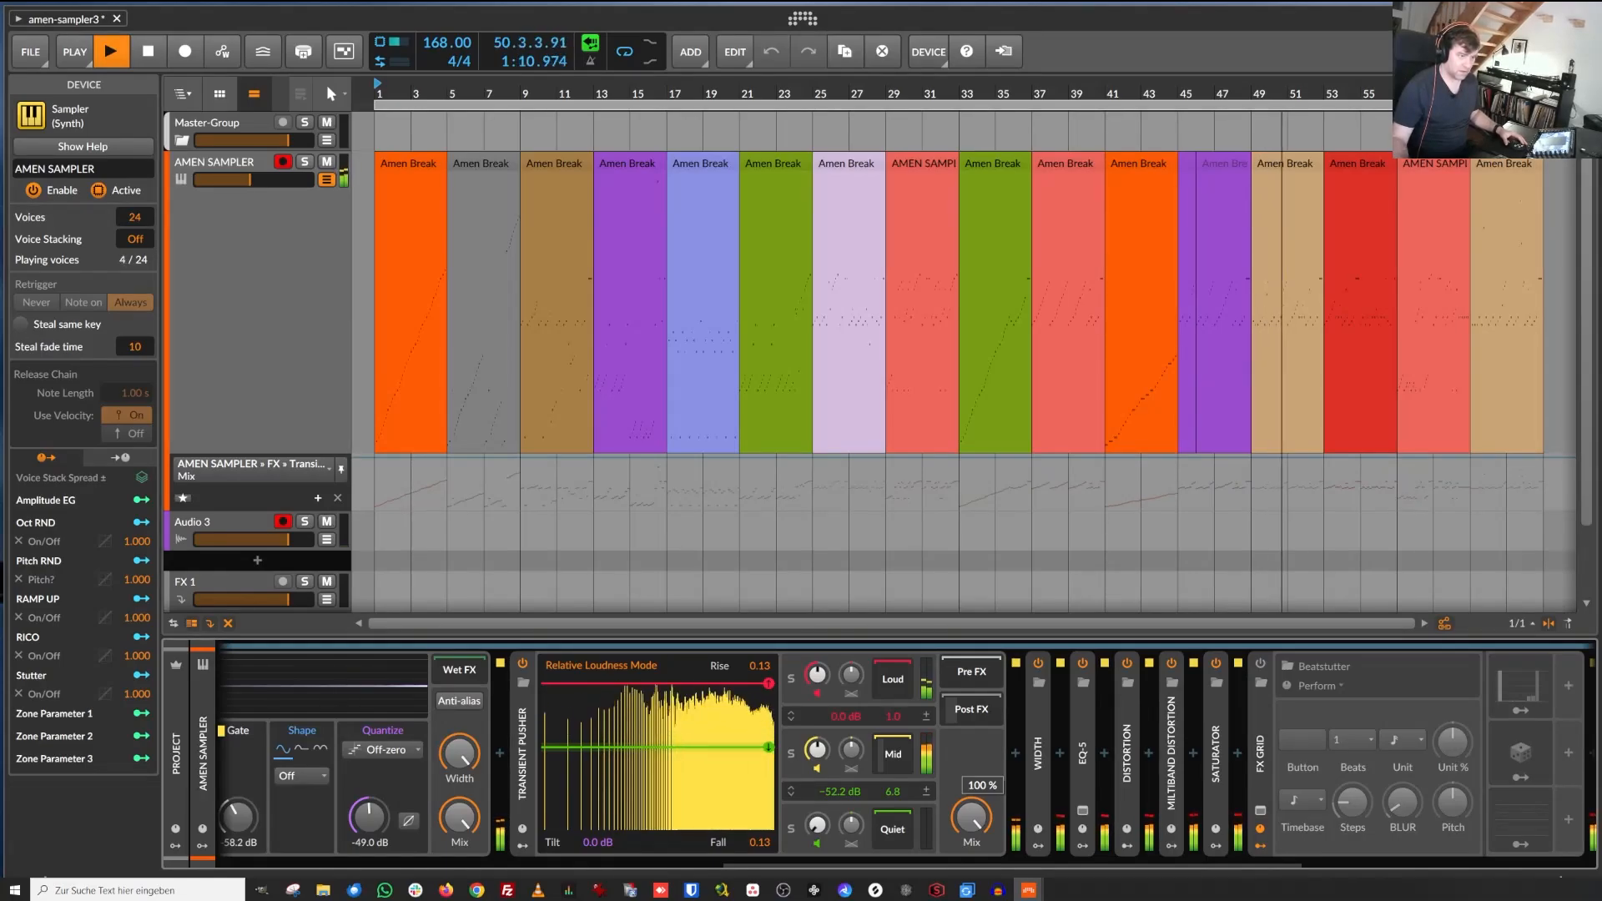
drag(971, 818, 972, 897)
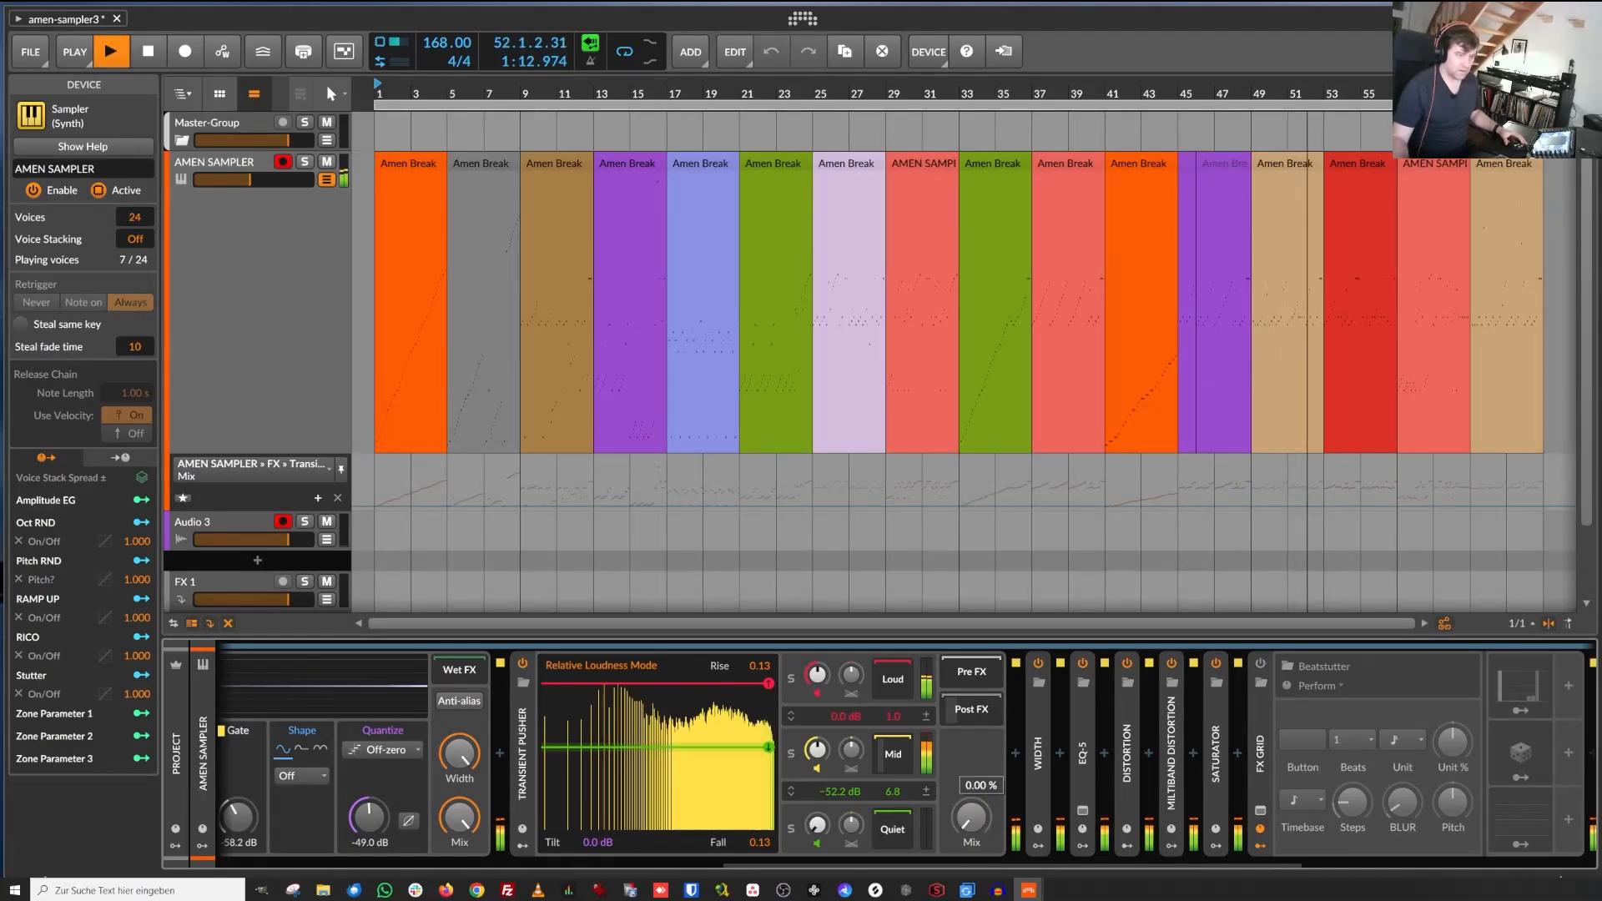
drag(971, 817, 972, 709)
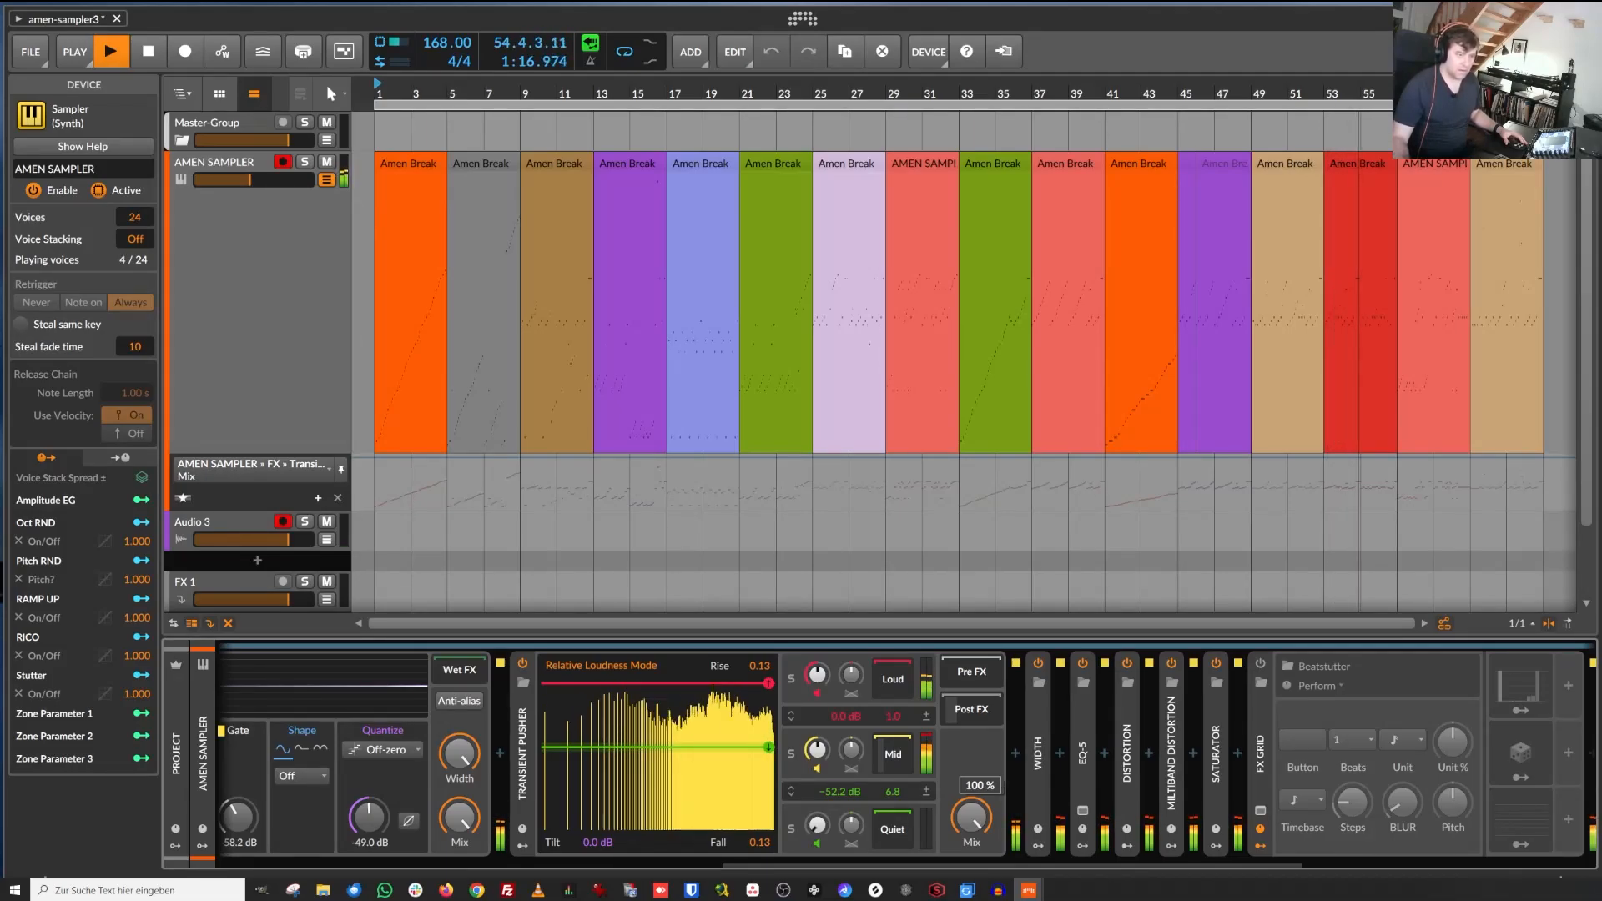
drag(971, 818, 971, 897)
drag(971, 818, 971, 710)
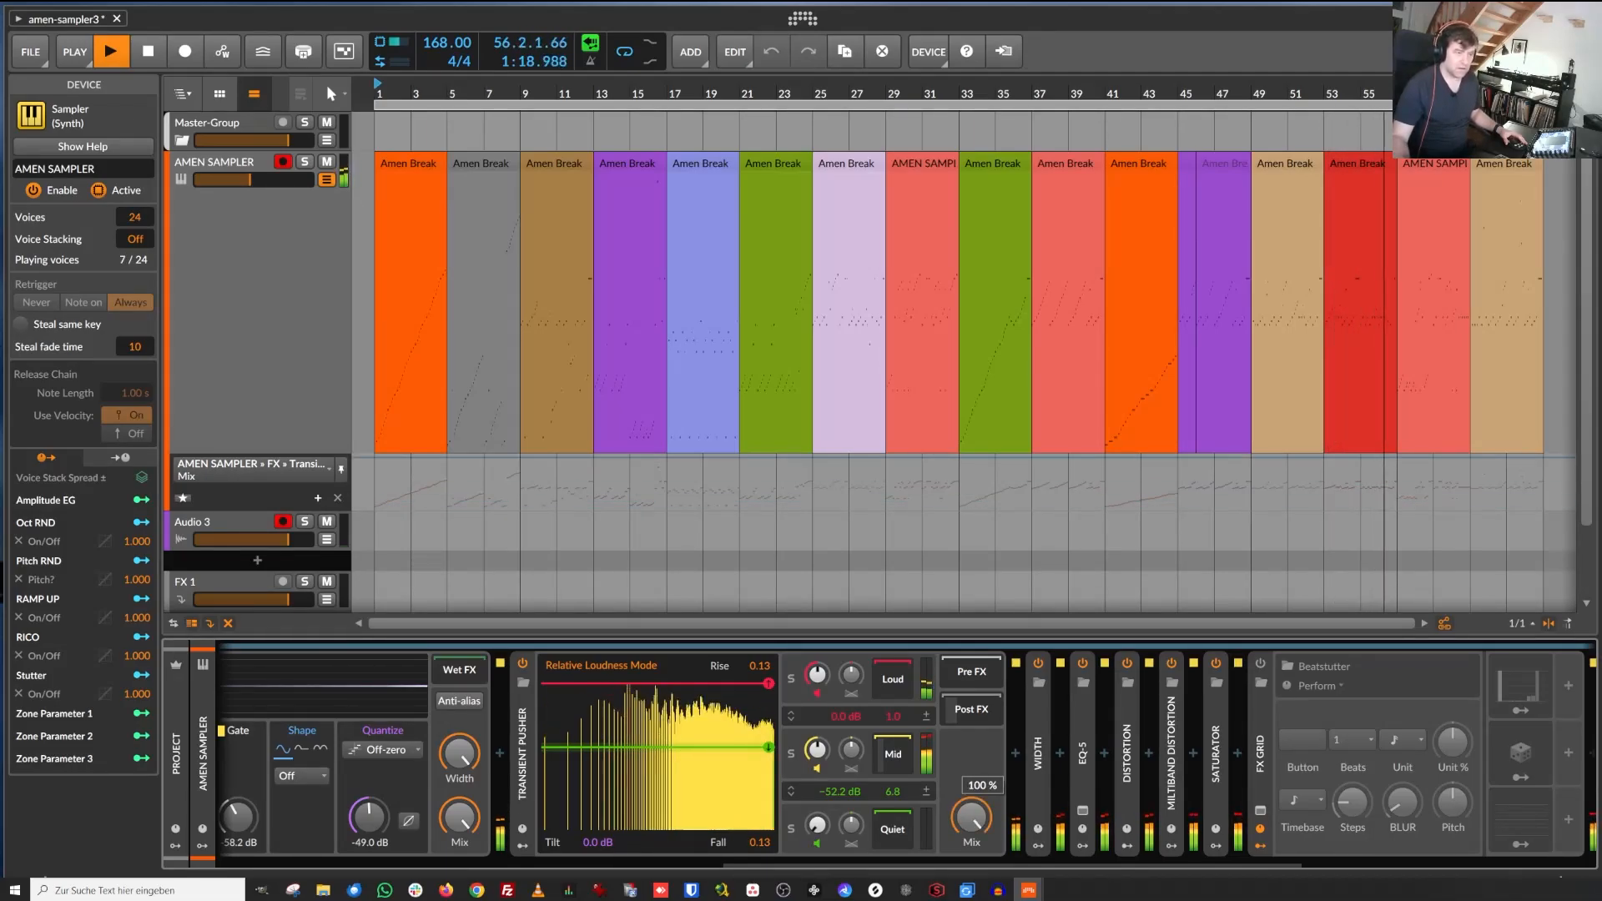
drag(971, 818, 972, 898)
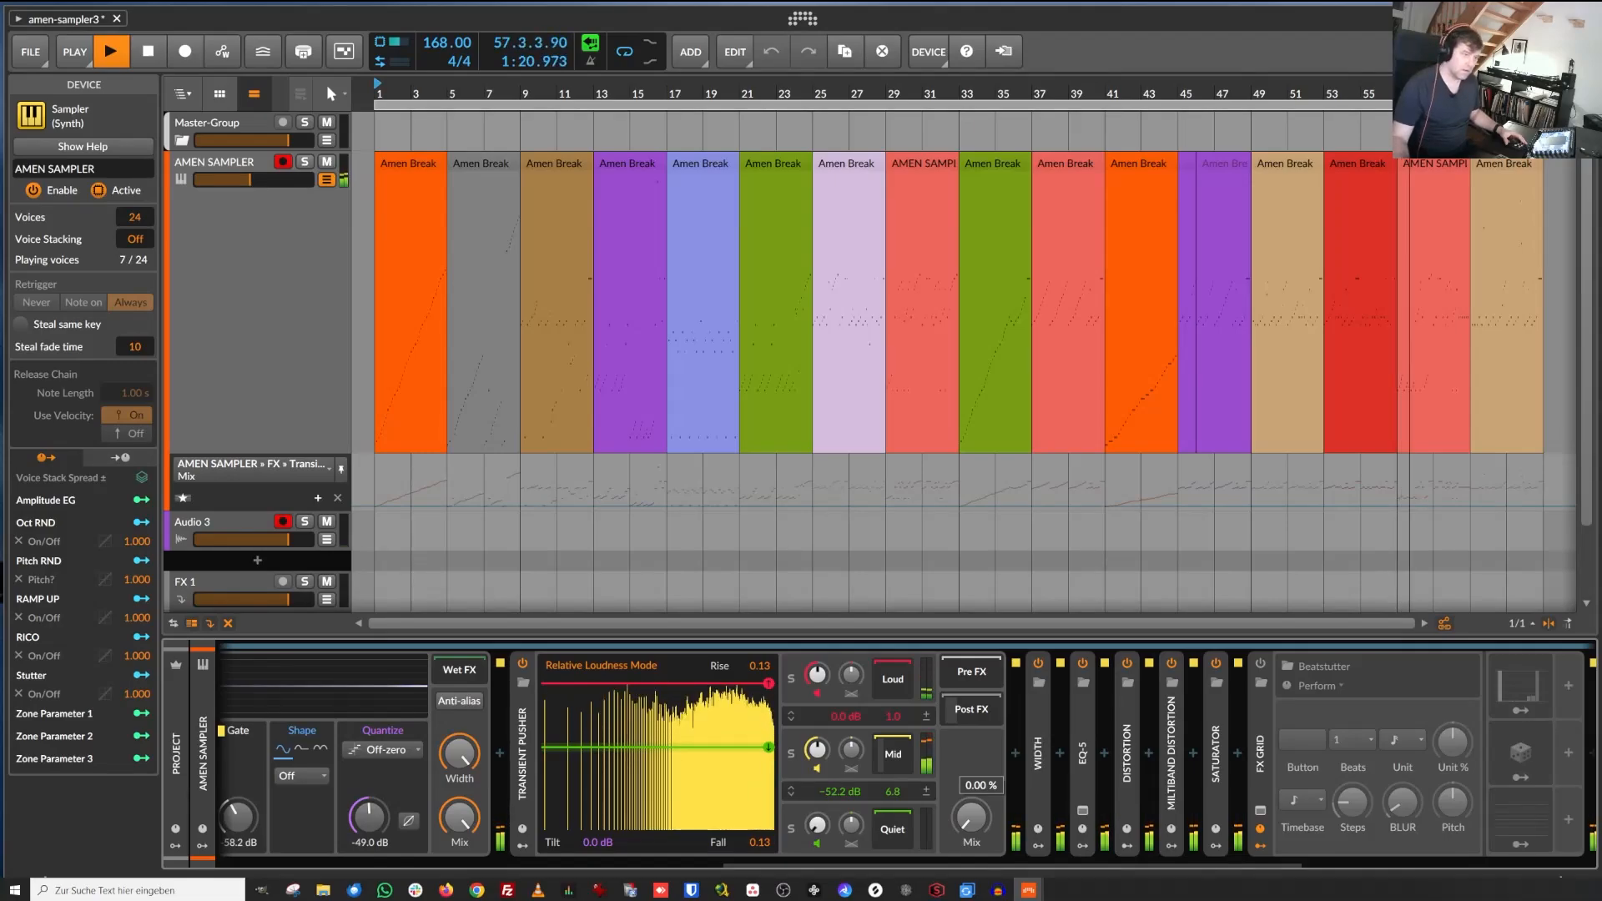
drag(971, 818, 972, 709)
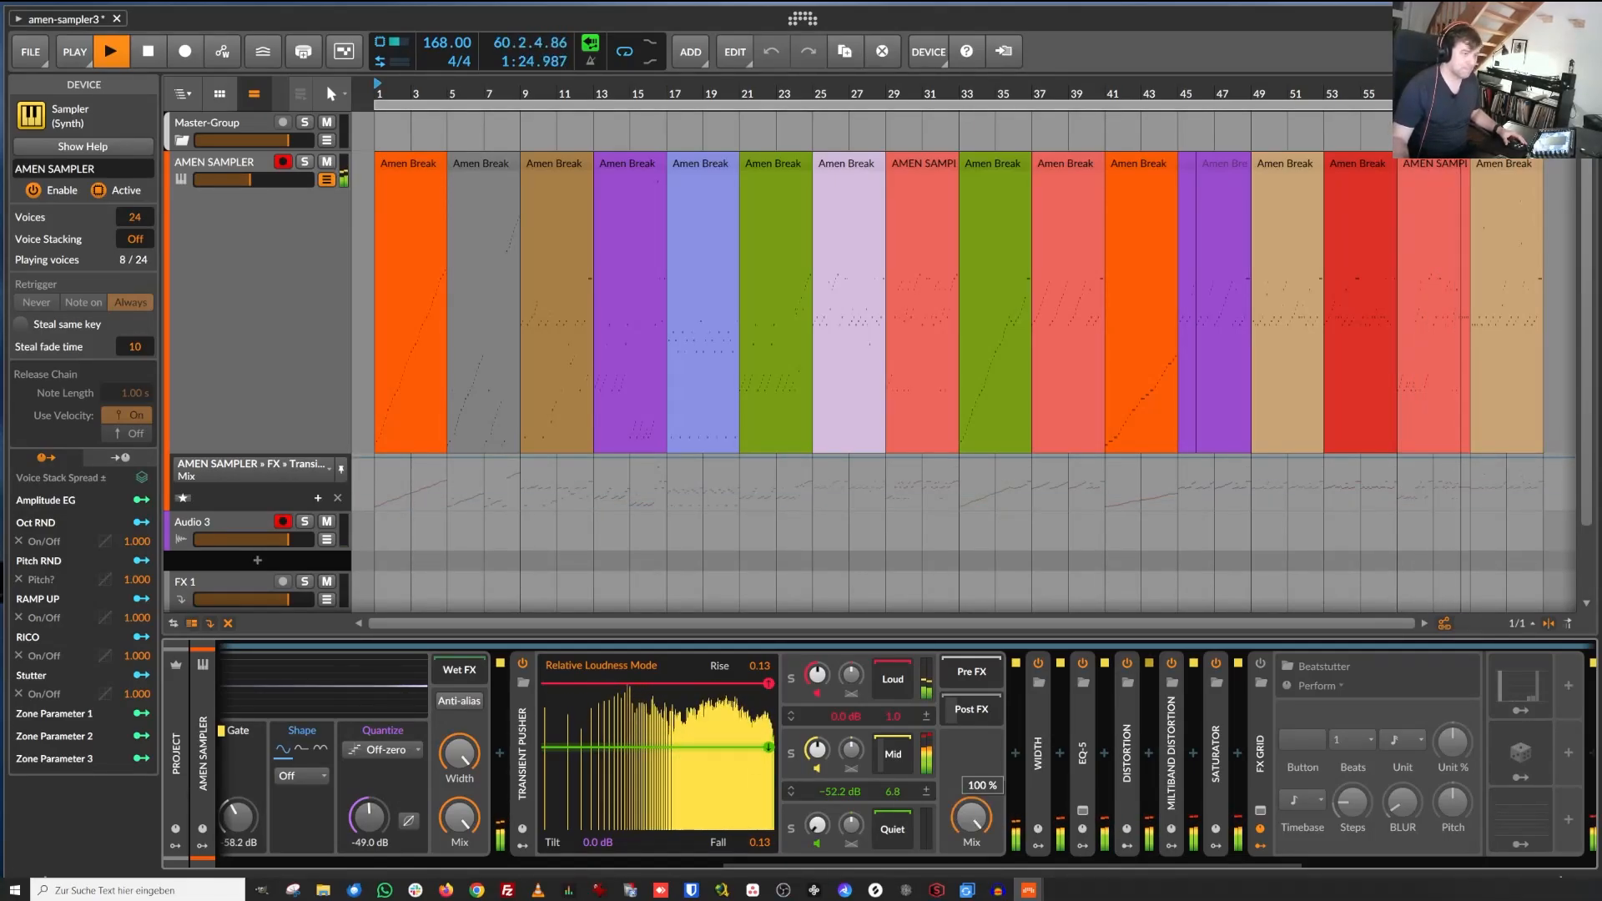
Set the Transient Pusher's Mix to 50.7 % and inspect the Tool inside the High band of the Width device.
drag(972, 818, 972, 874)
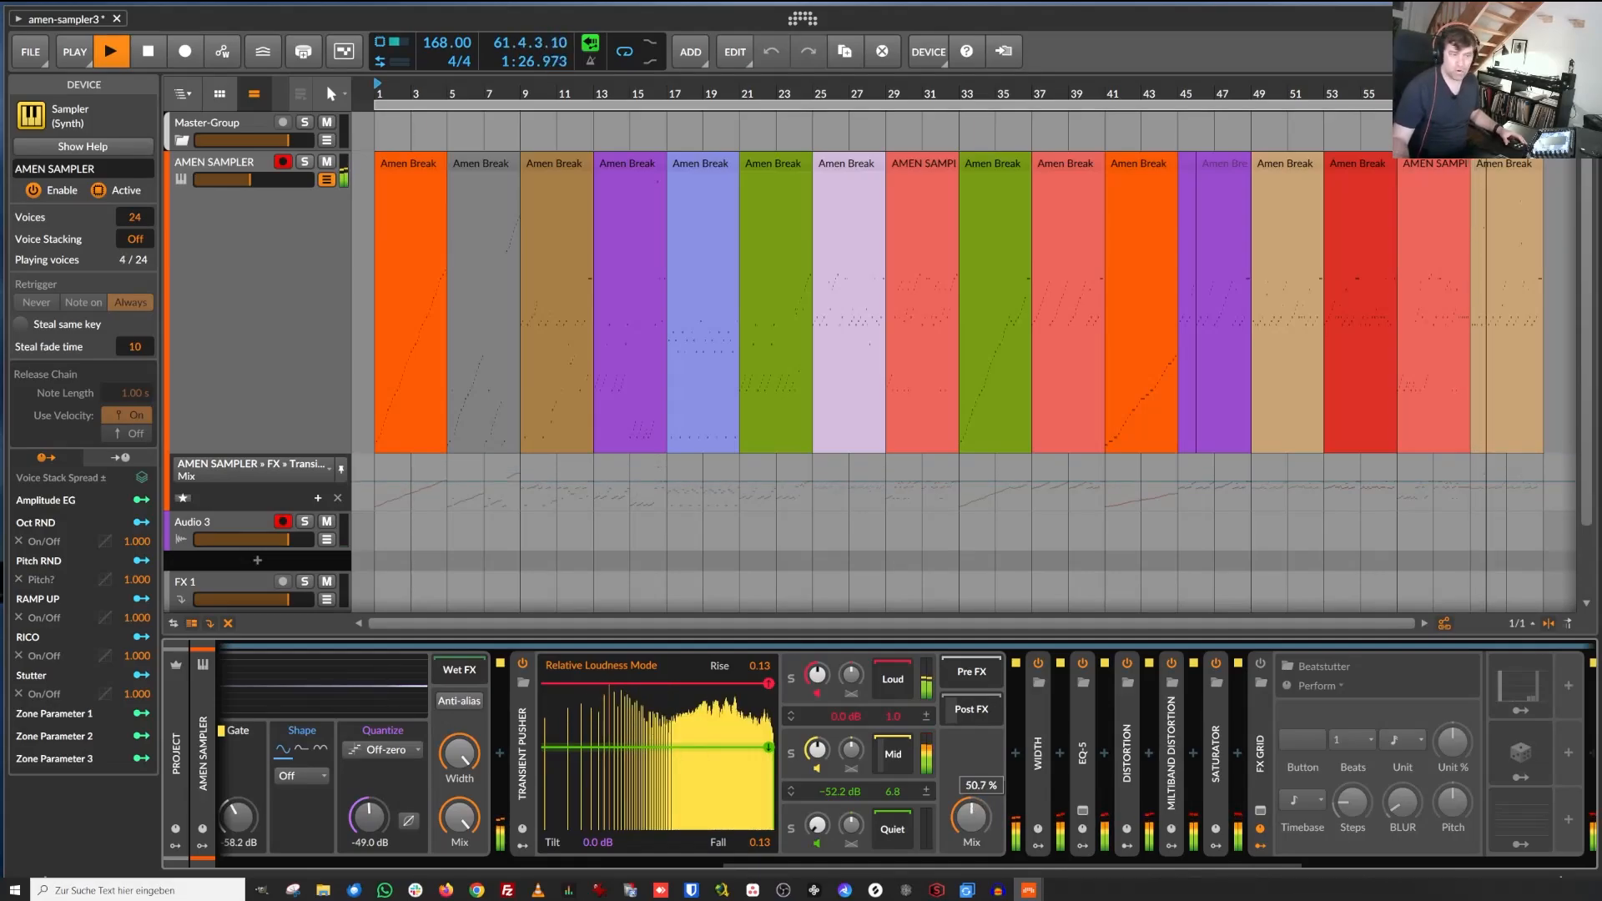
double_click(1039, 709)
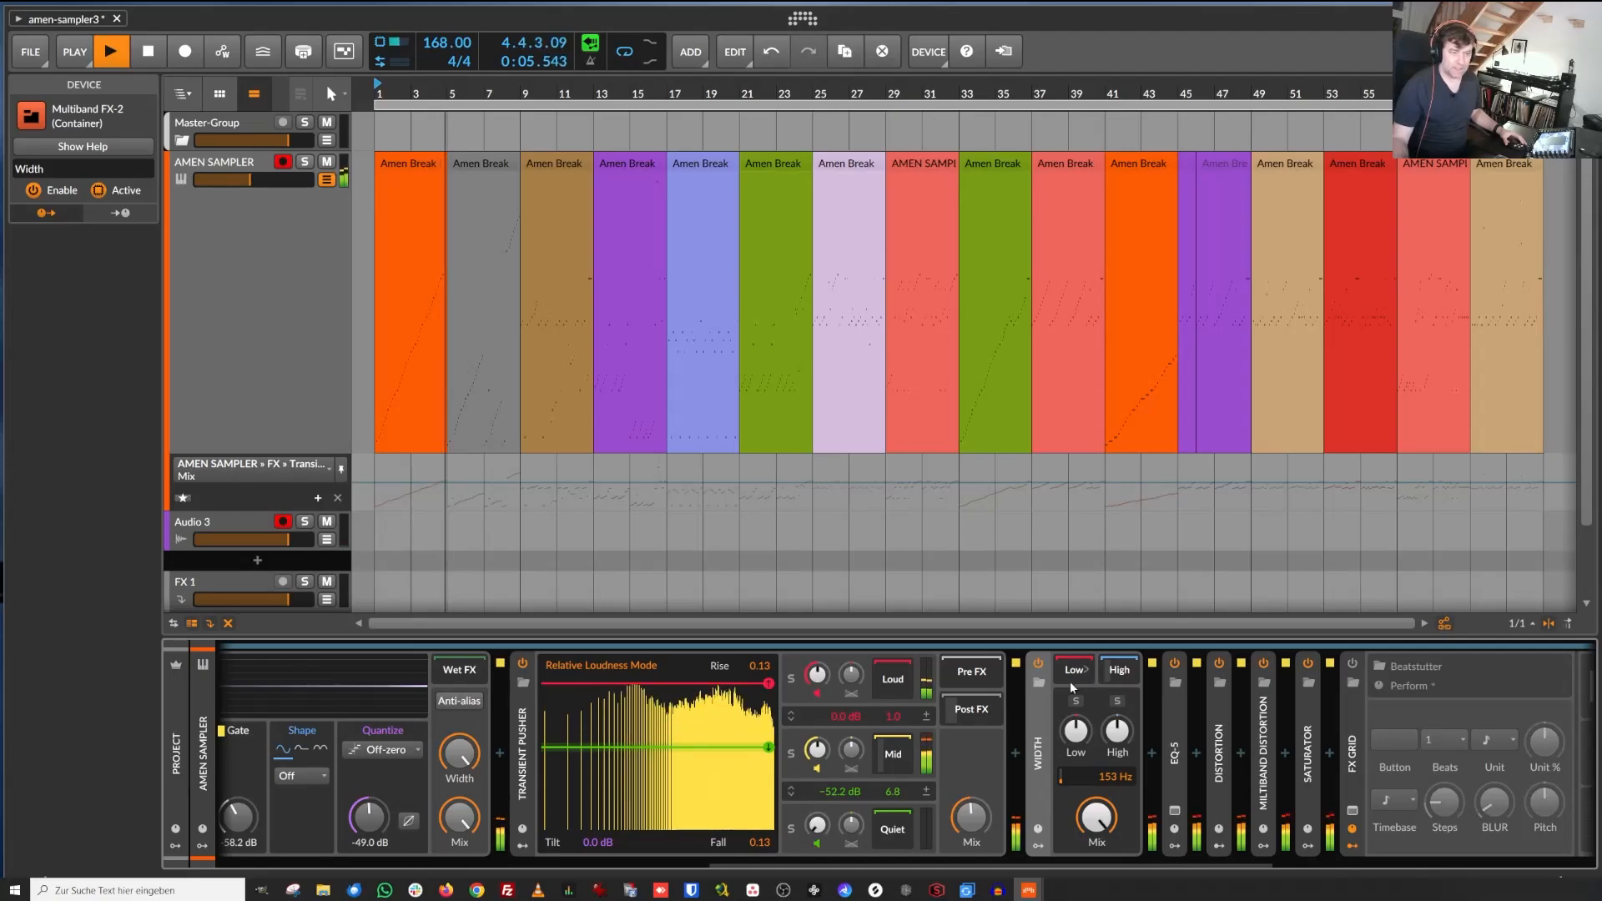
click(1131, 672)
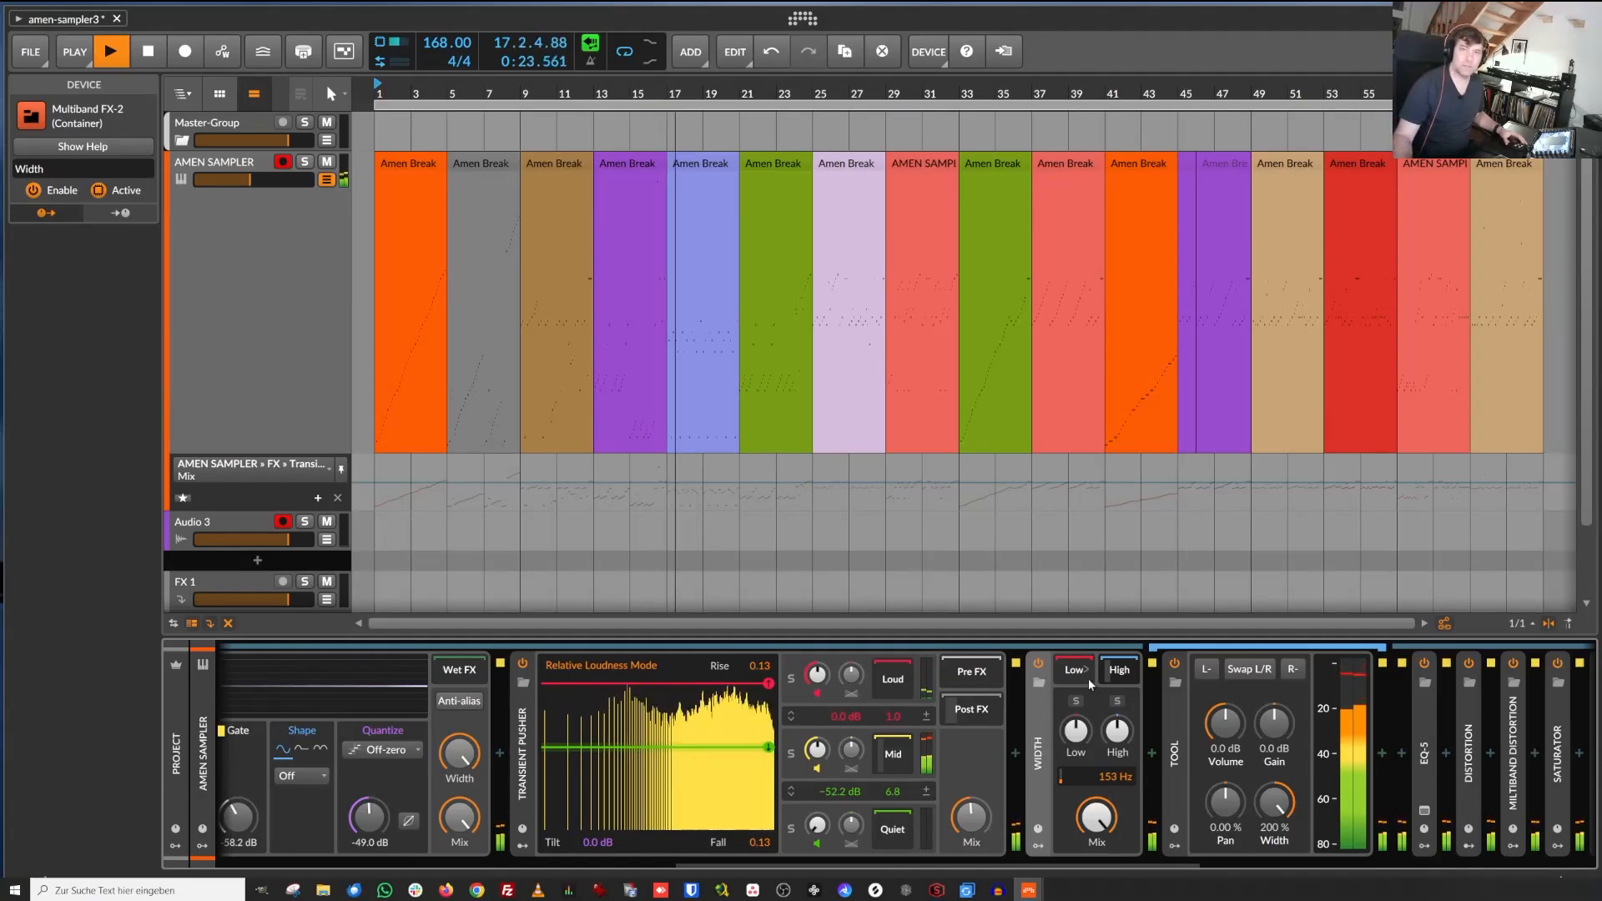
click(1040, 722)
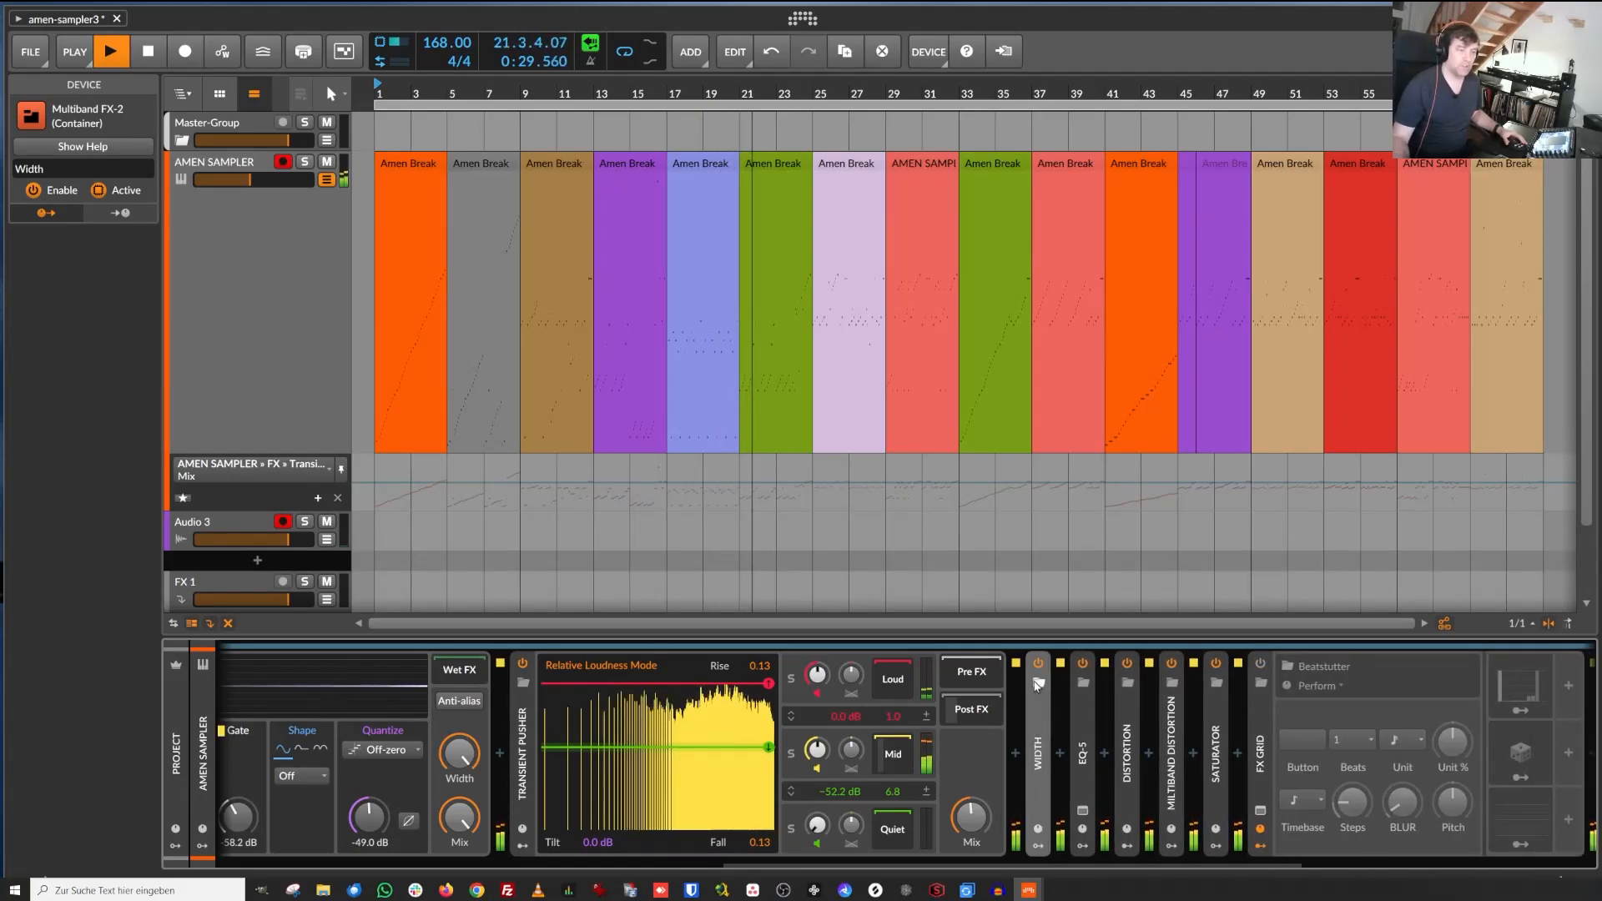
Expand the EQ-5, move band 2 to 427 Hz at −0.4 dB, and collapse the device again.
click(1082, 719)
click(1080, 715)
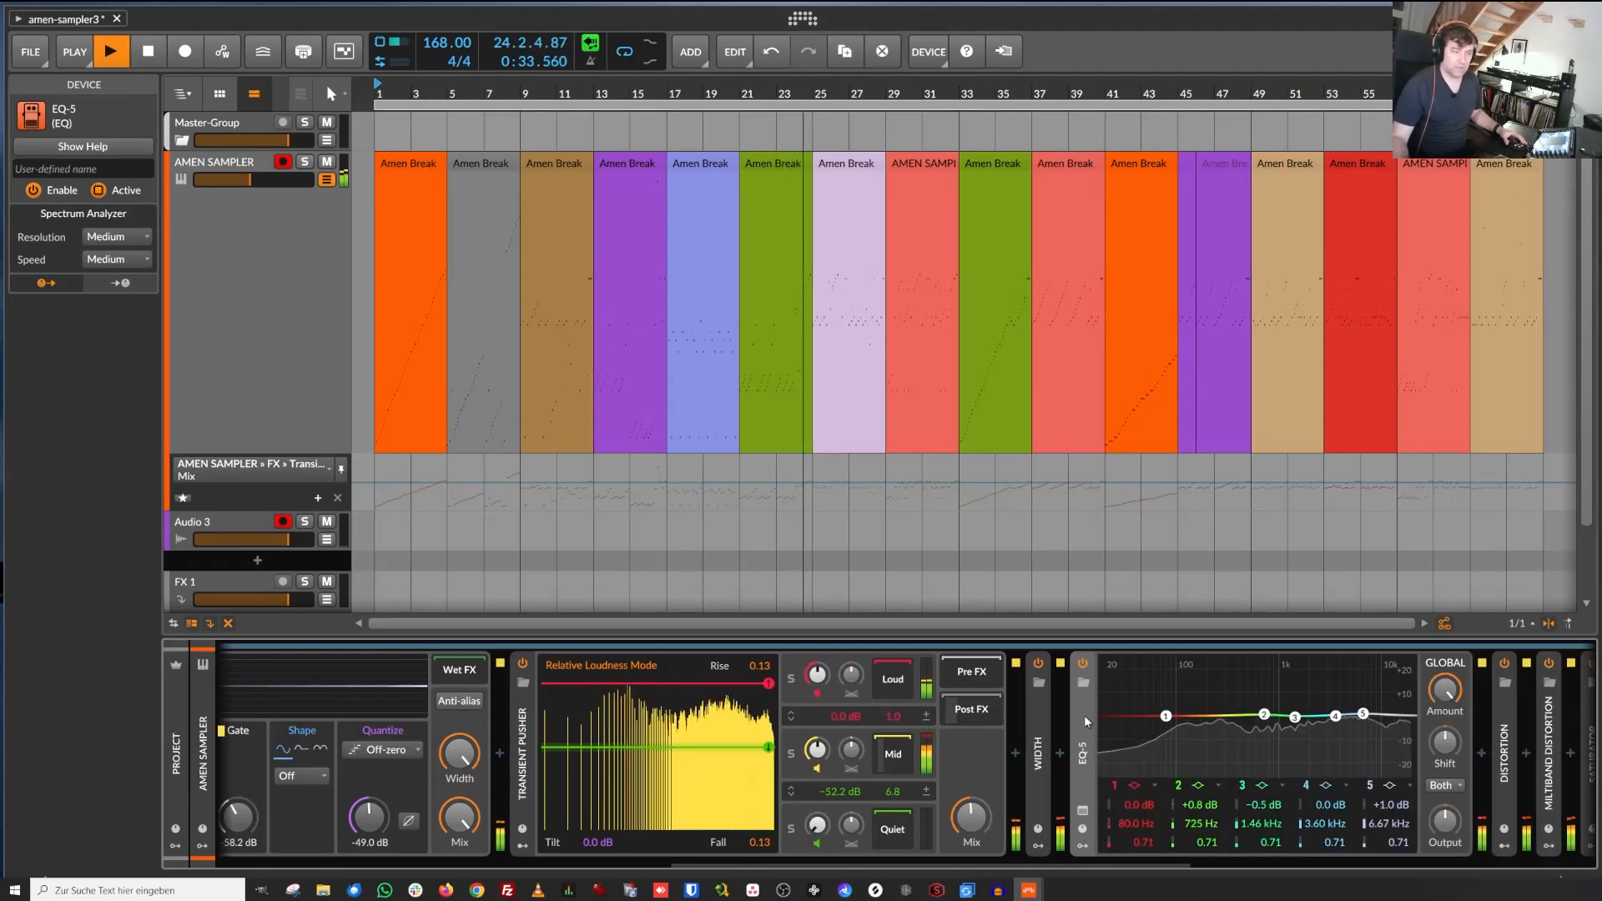
click(1084, 714)
click(1083, 713)
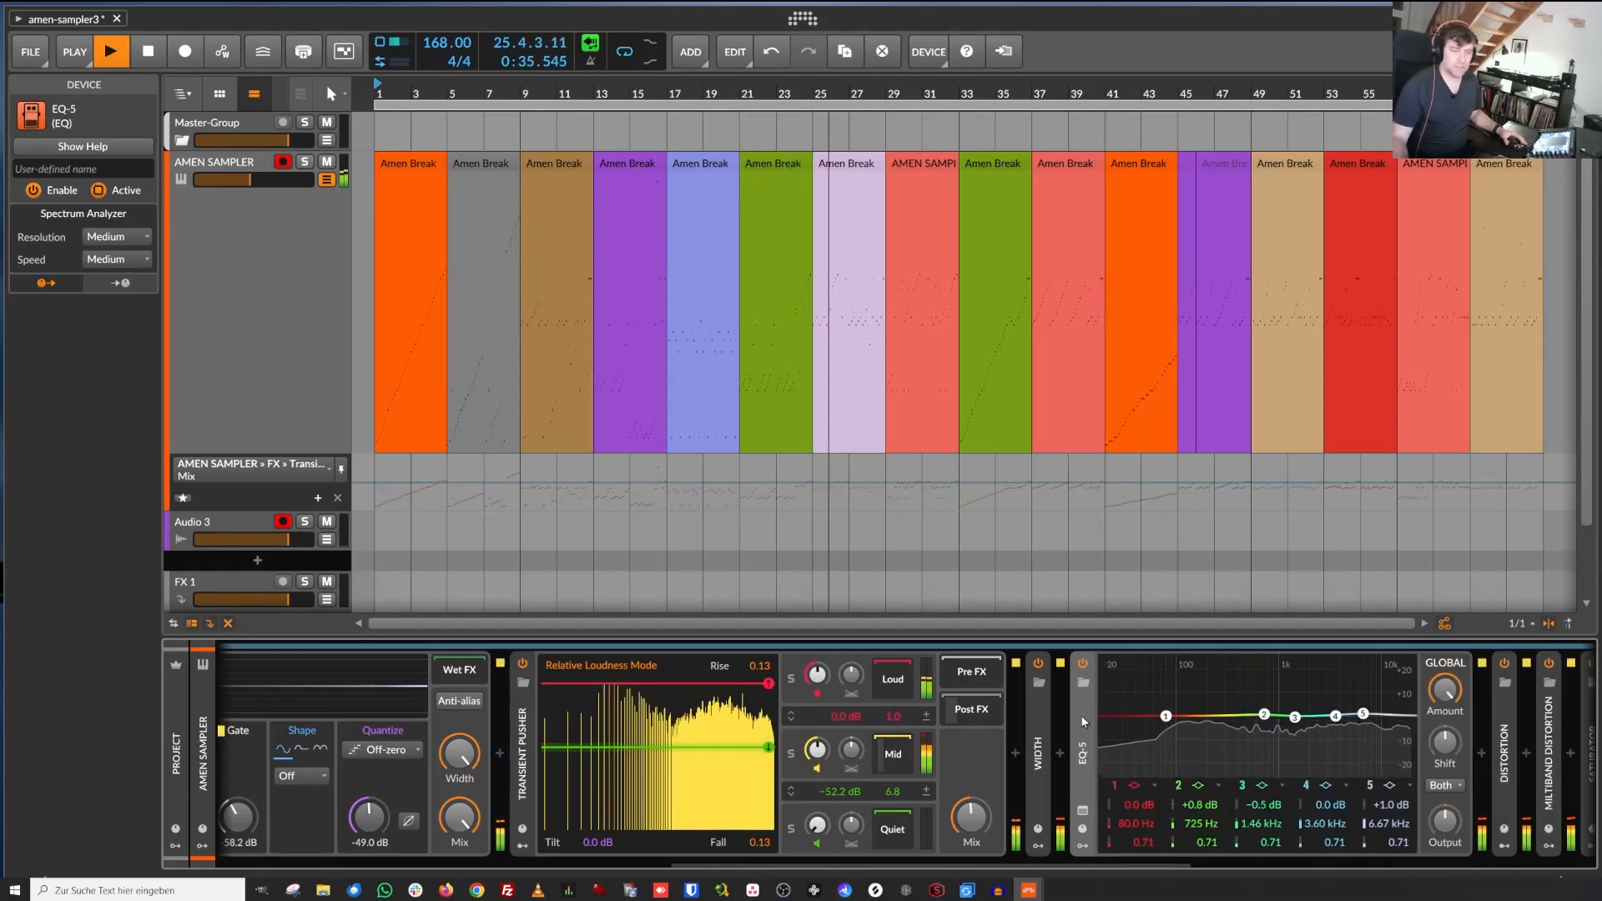
mouse_move(1263, 714)
mouse_down()
mouse_move(1218, 676)
mouse_move(1327, 676)
mouse_move(1274, 696)
mouse_move(1260, 684)
mouse_move(1315, 680)
mouse_move(1249, 766)
mouse_move(1251, 707)
mouse_move(1340, 676)
mouse_move(1310, 768)
mouse_move(1241, 717)
mouse_up()
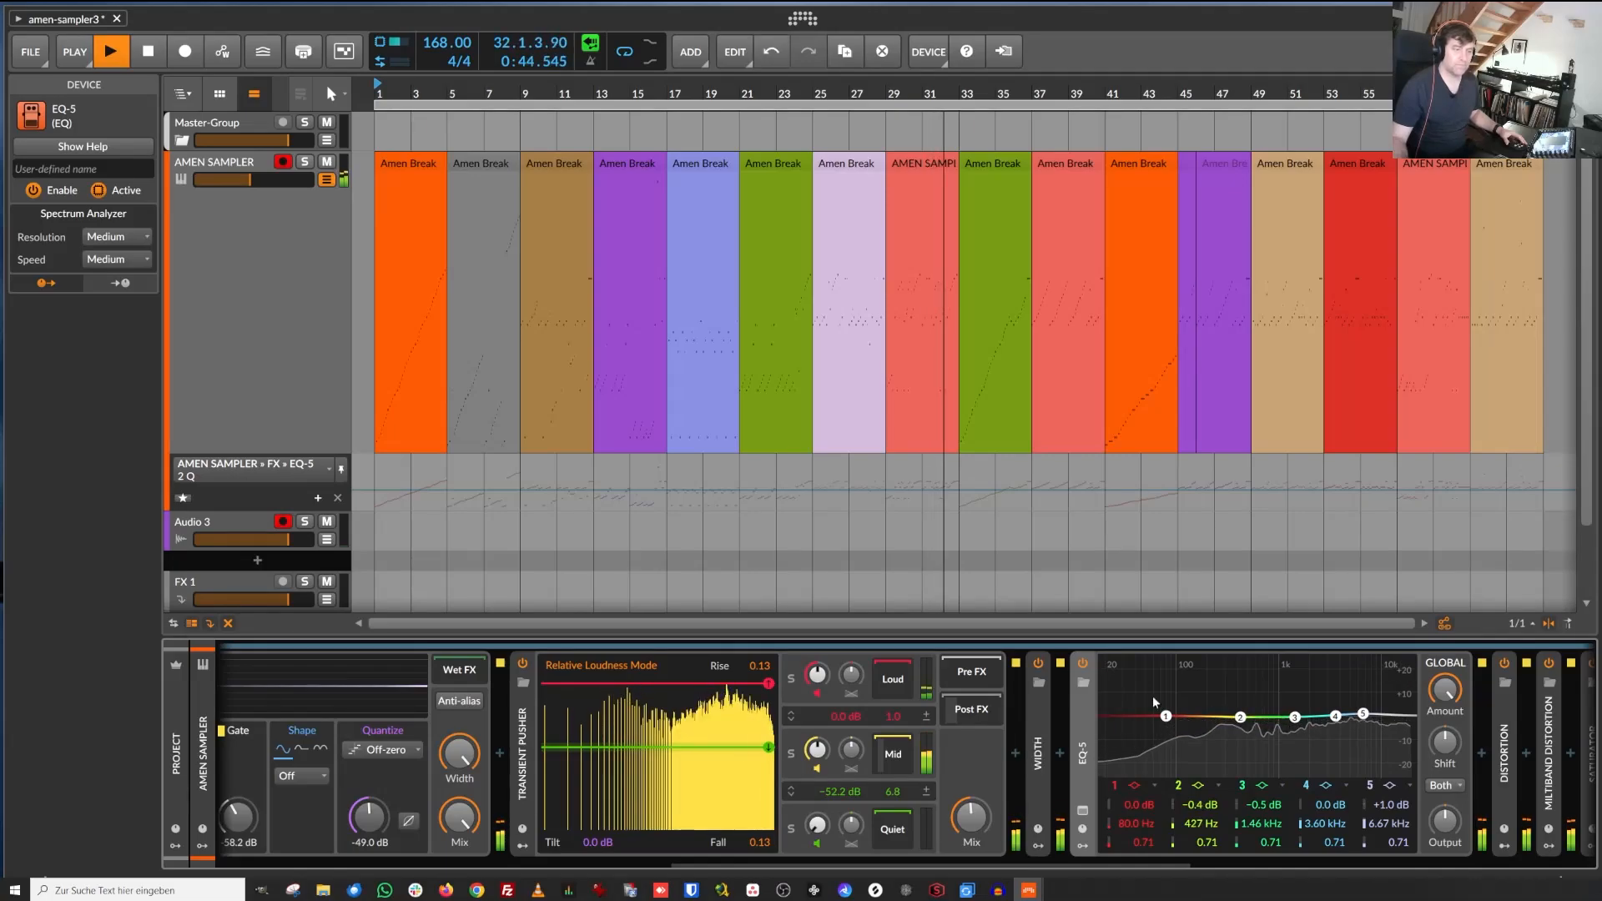
click(1080, 714)
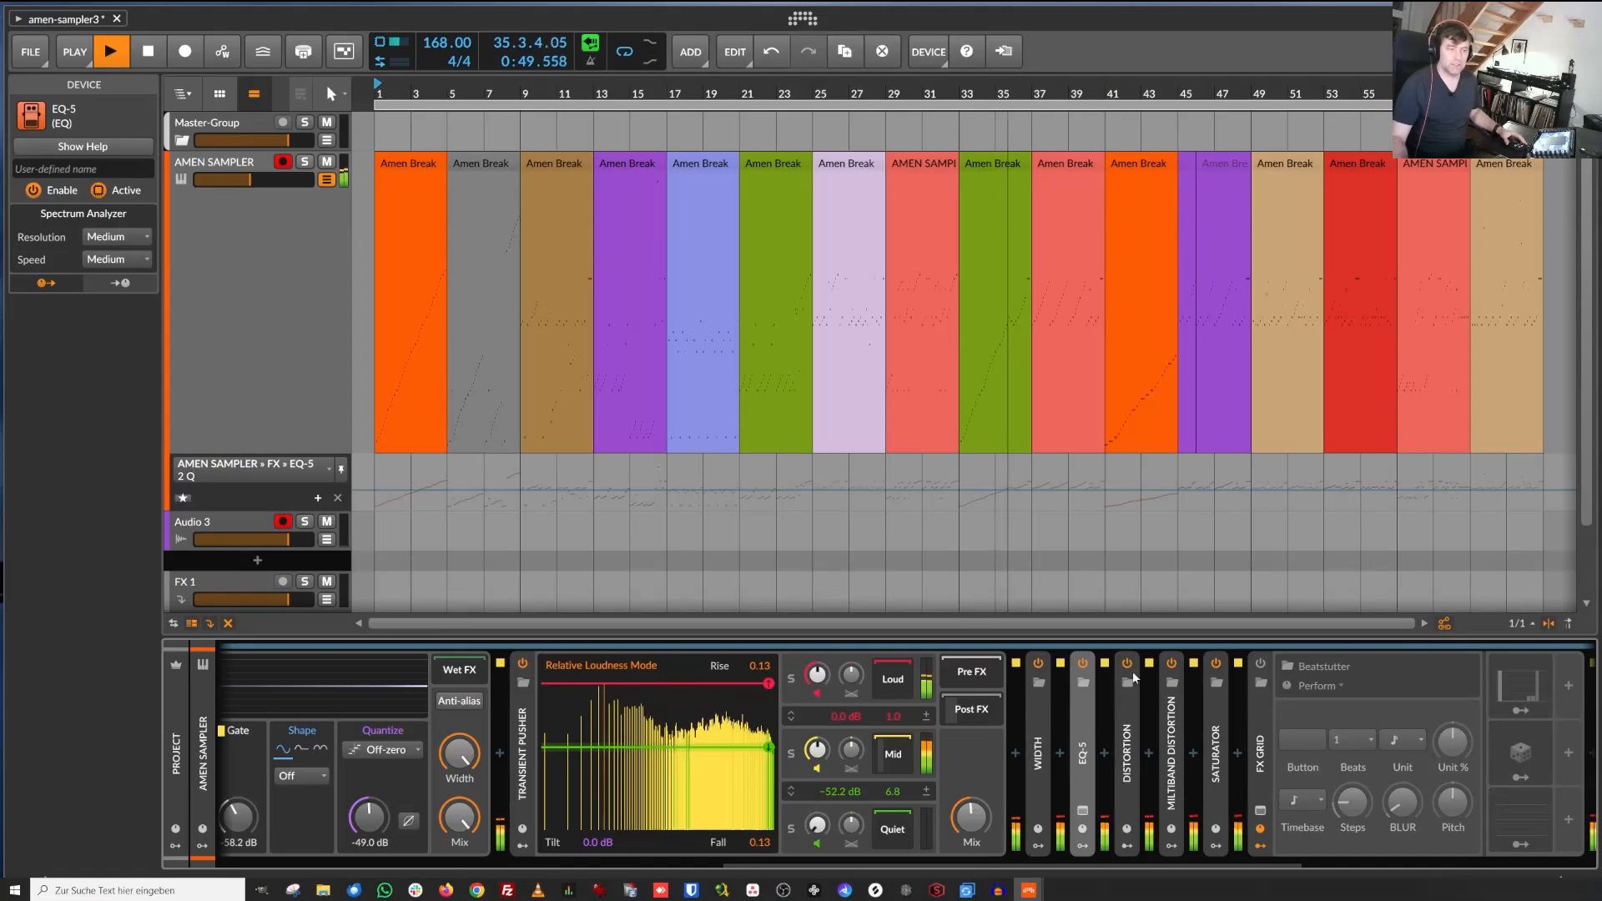
Expand the Distortion container and open its internal chain to show the Shaper, Convolution and Filter Stage.
click(1124, 708)
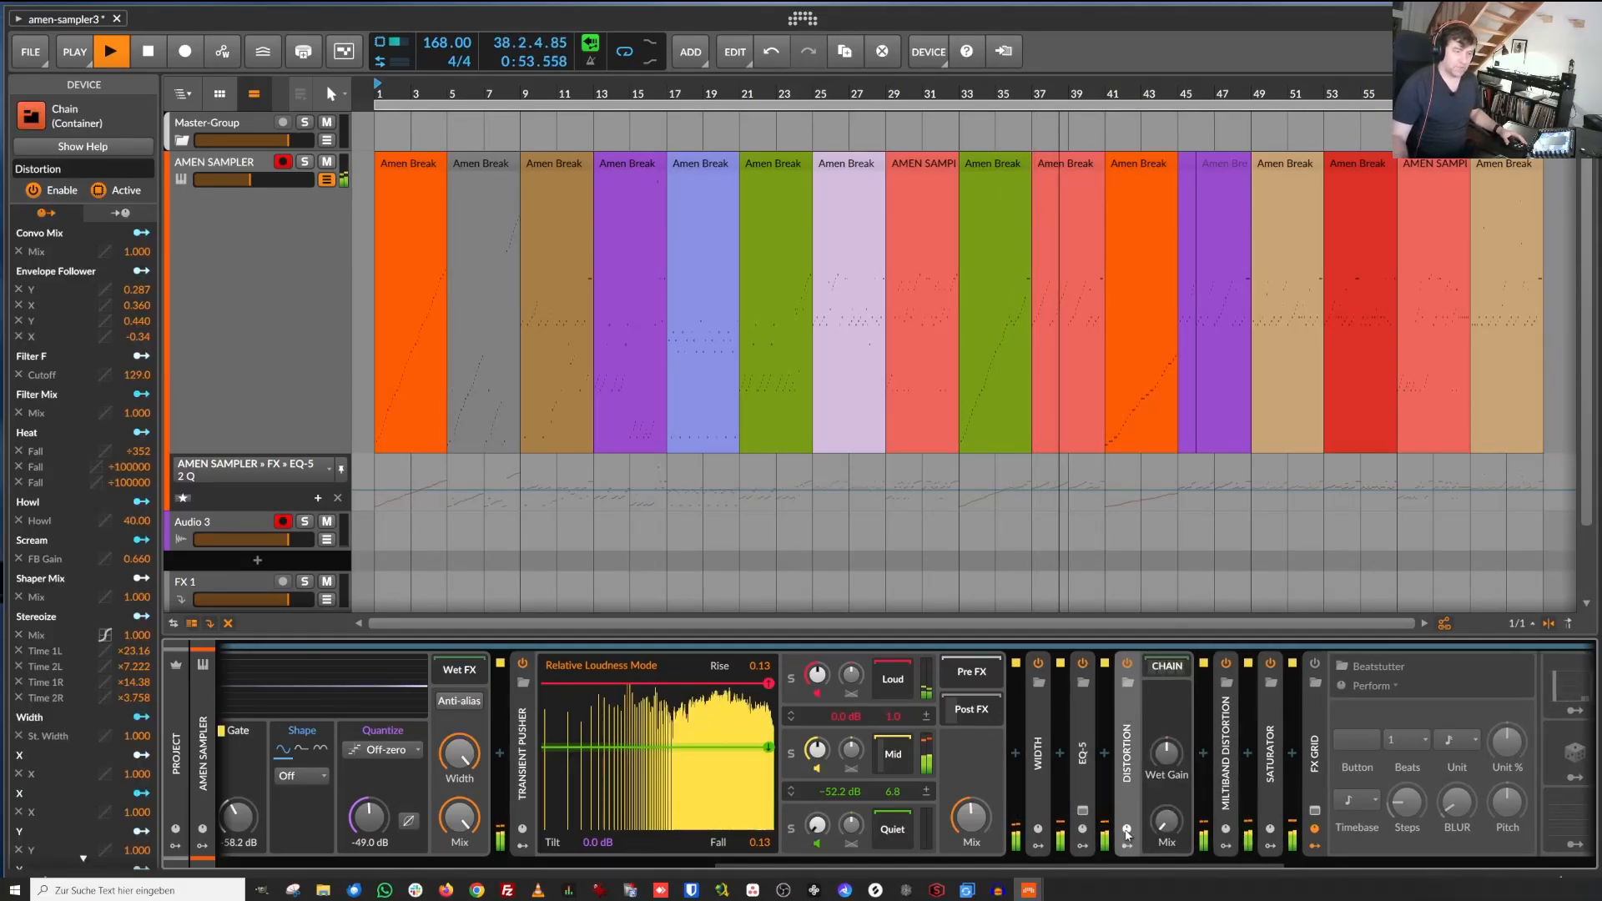
drag(1115, 865, 1312, 867)
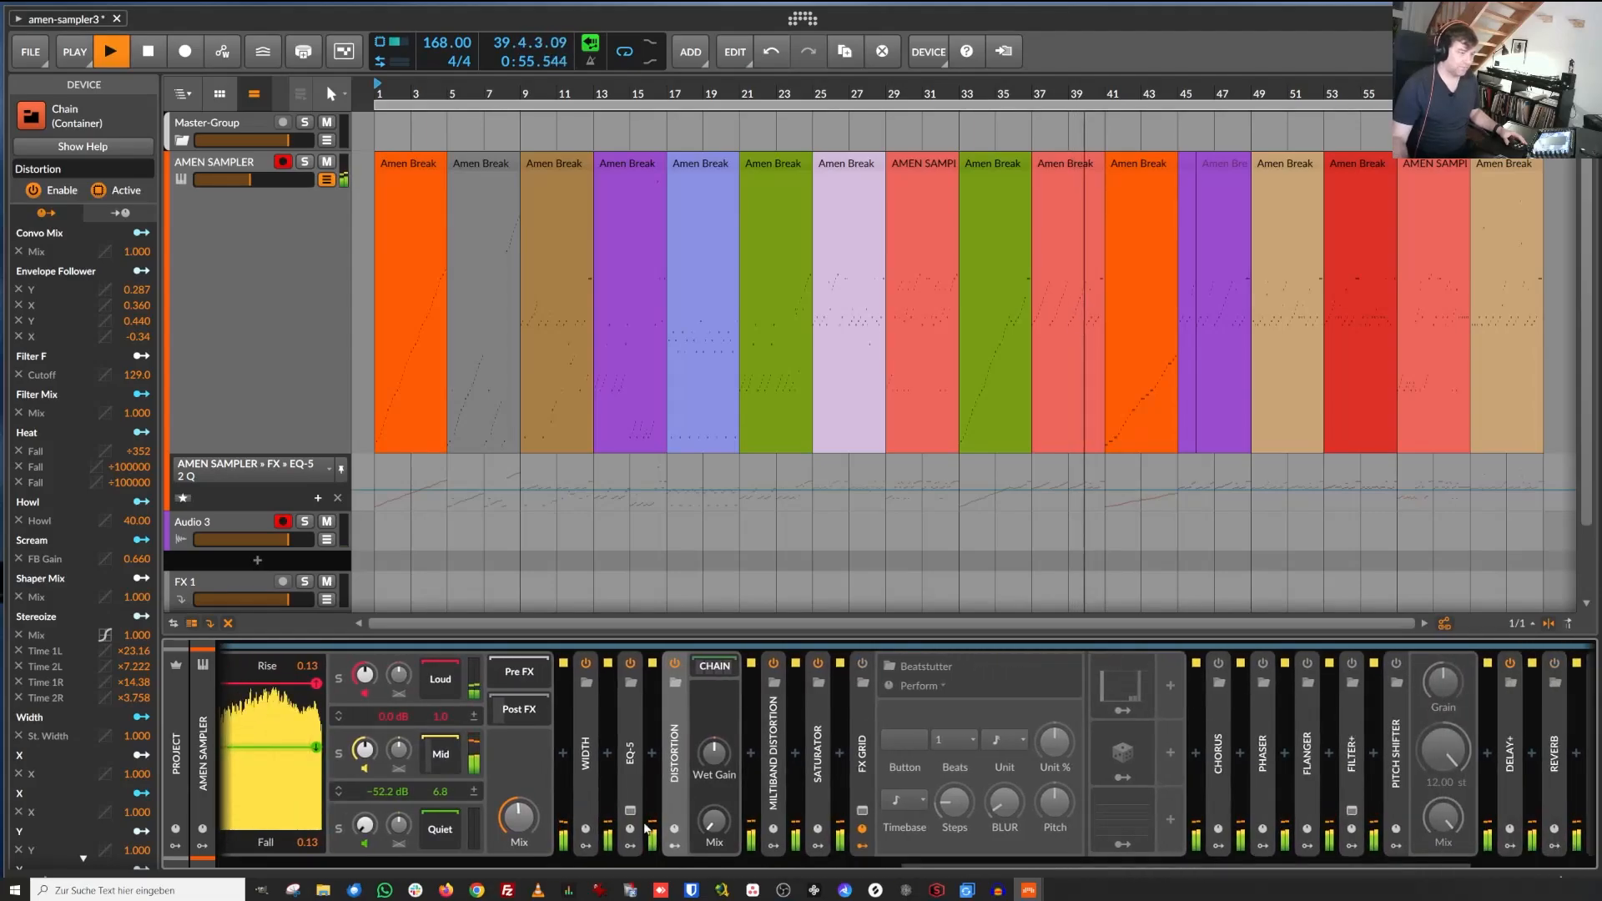
click(730, 668)
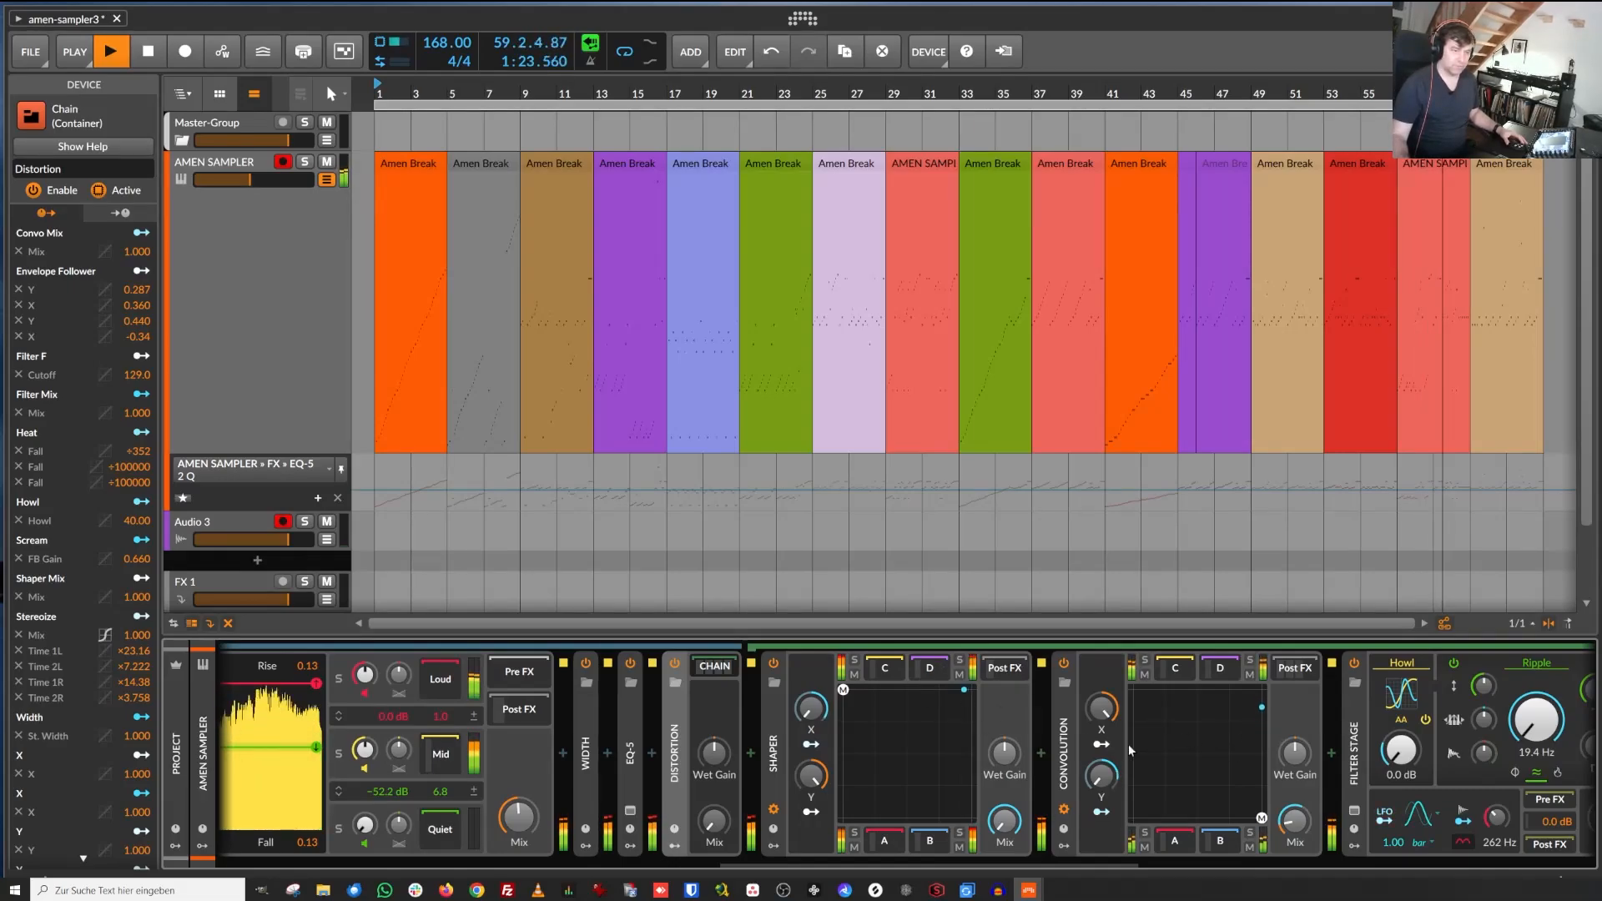
drag(848, 865, 911, 865)
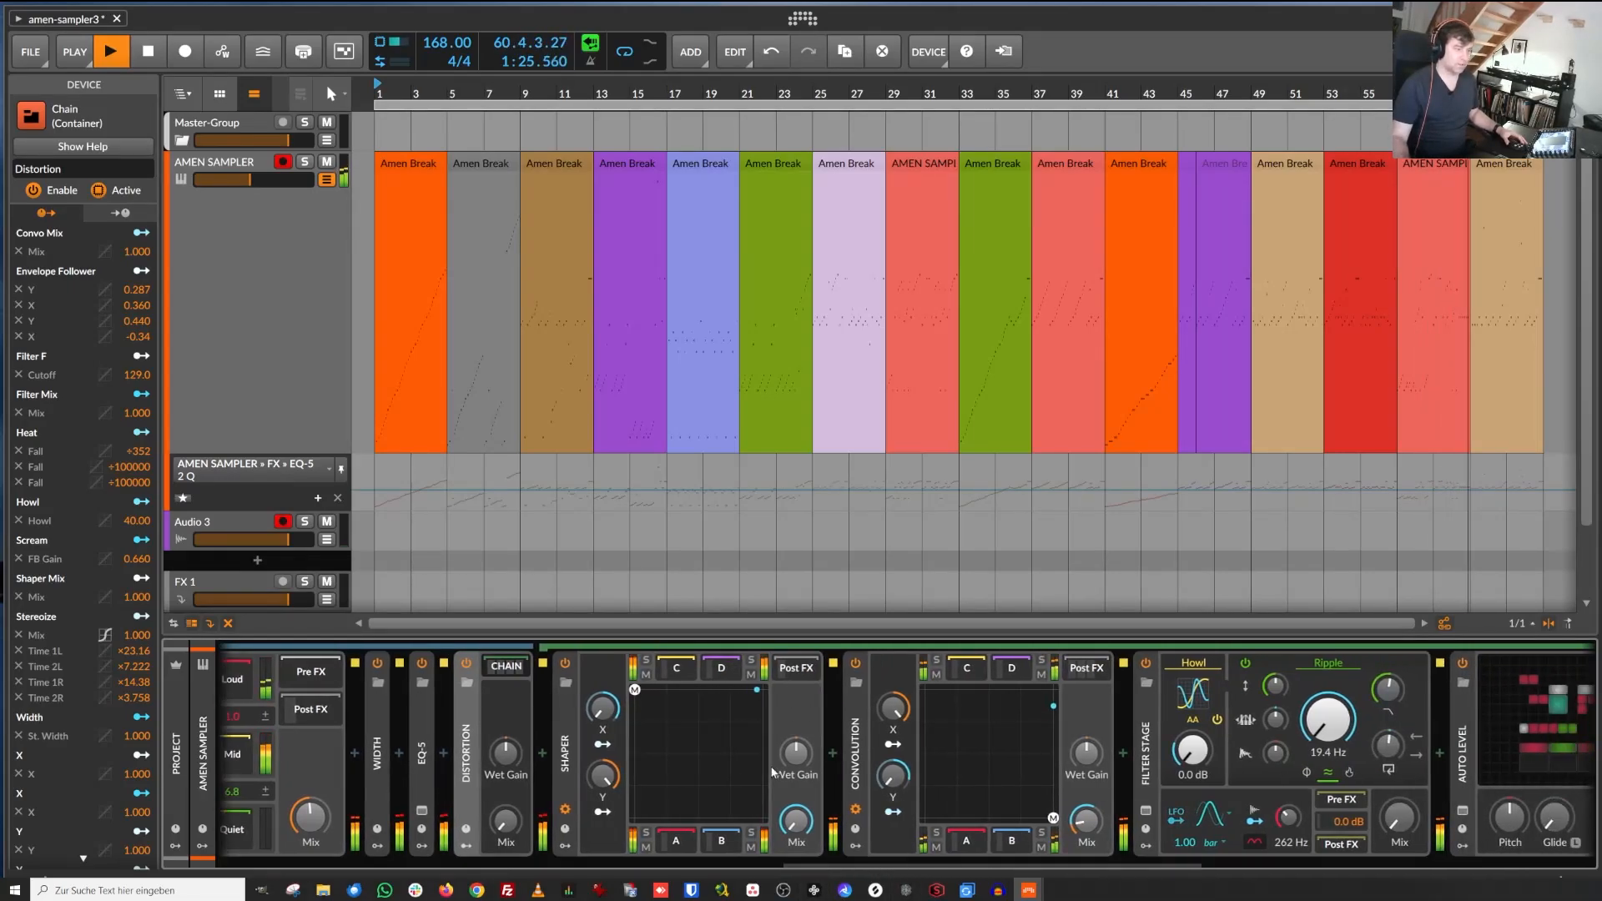
View the Filter+ devices in the Shaper's C, D, A and B layers.
click(691, 669)
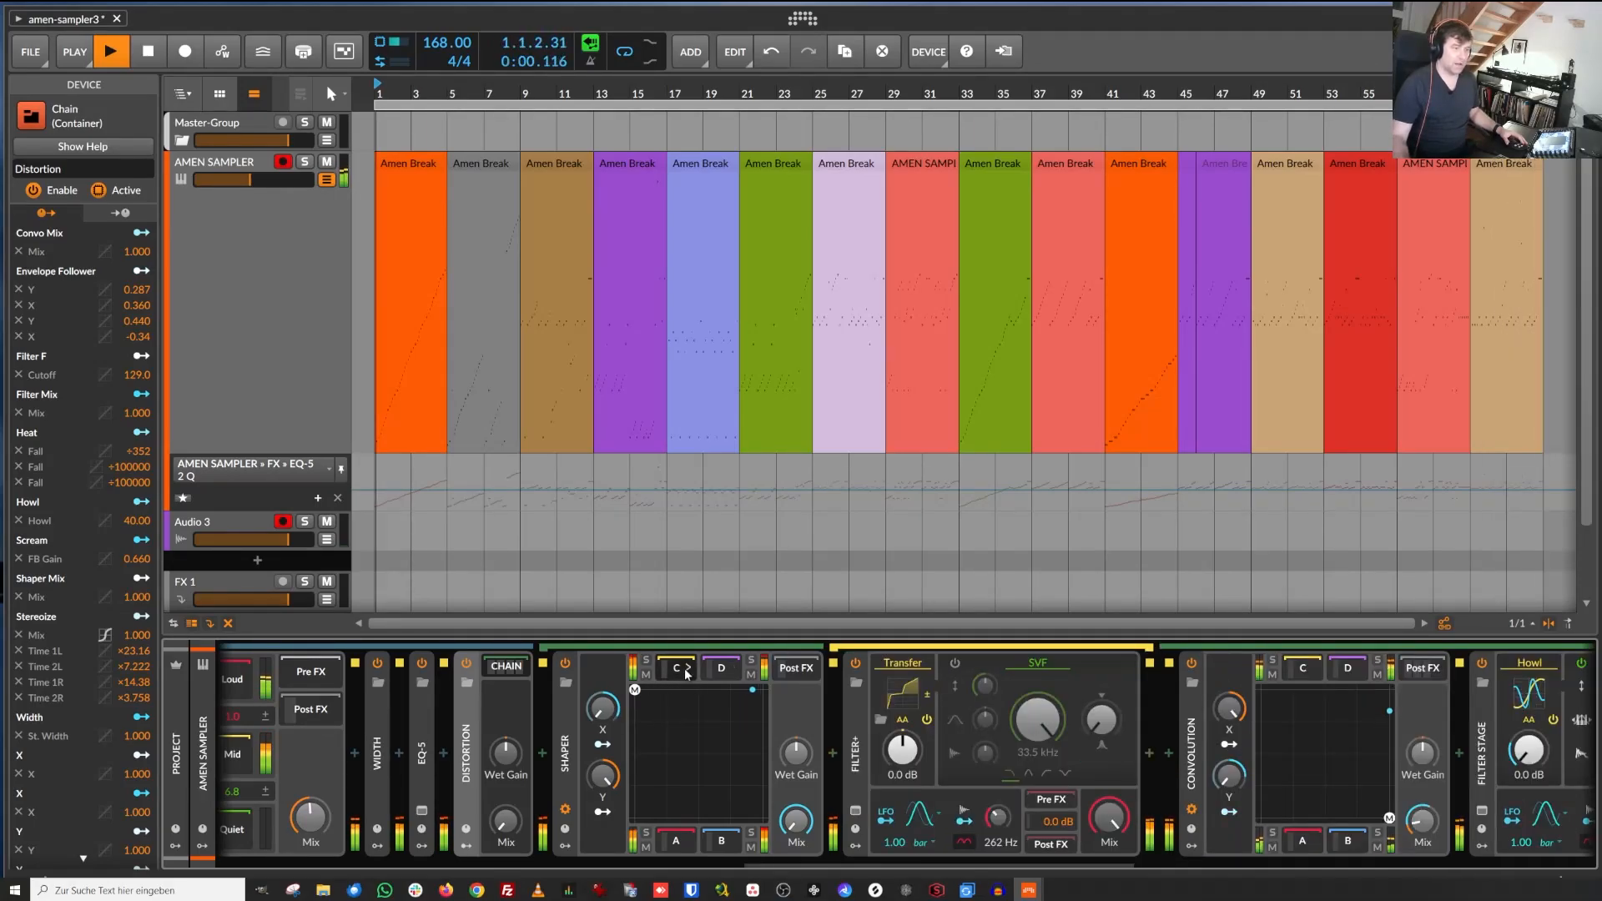
click(735, 669)
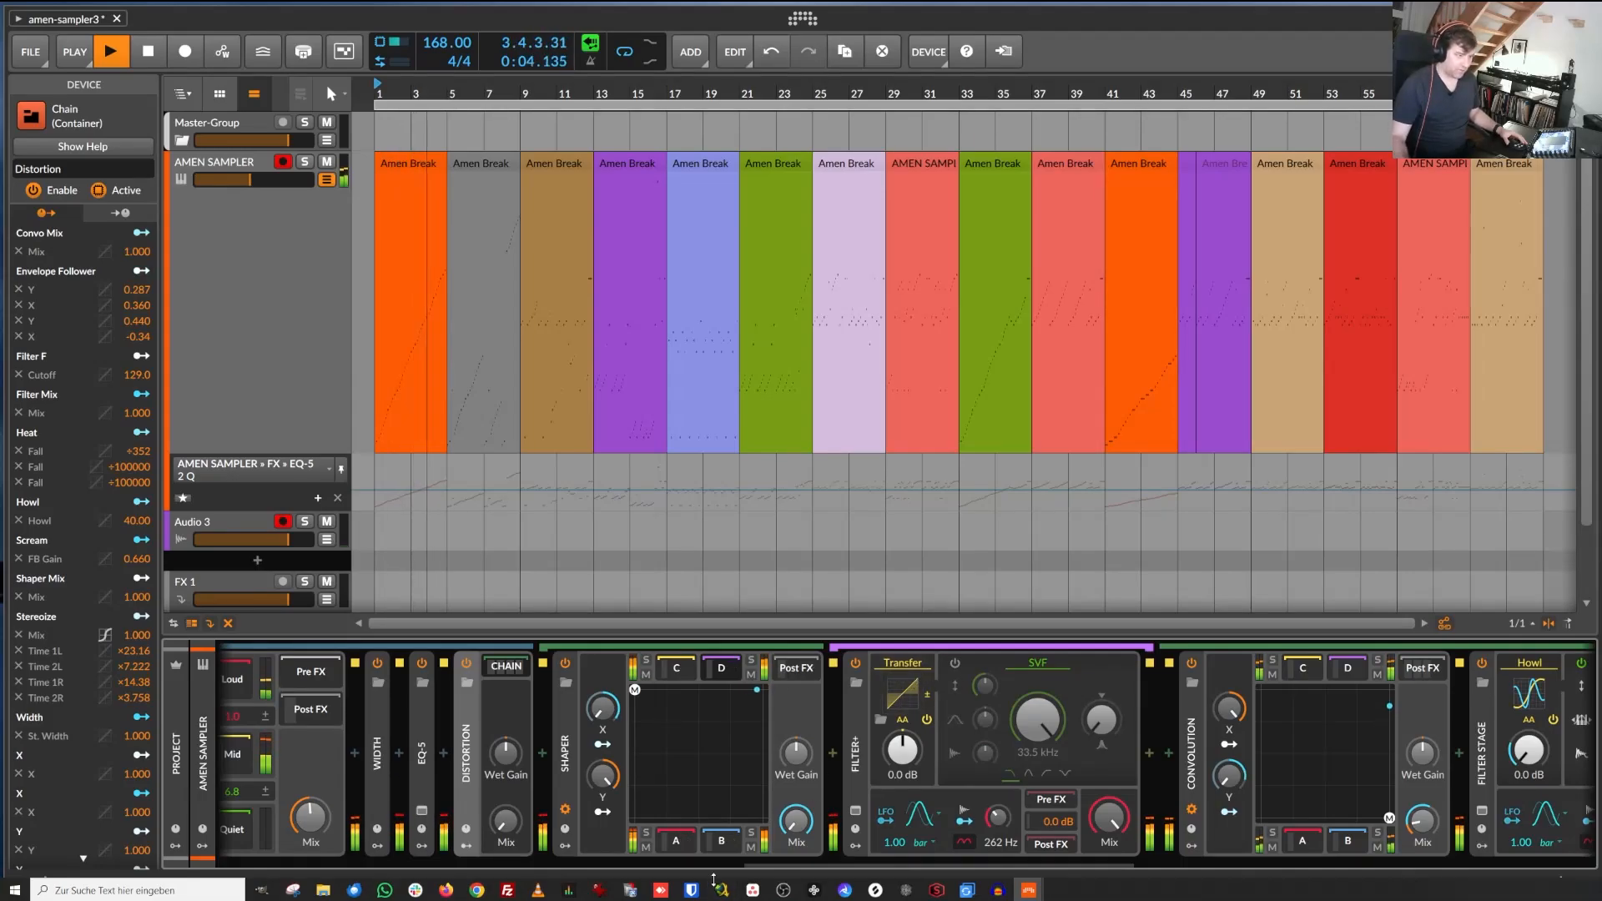
click(690, 841)
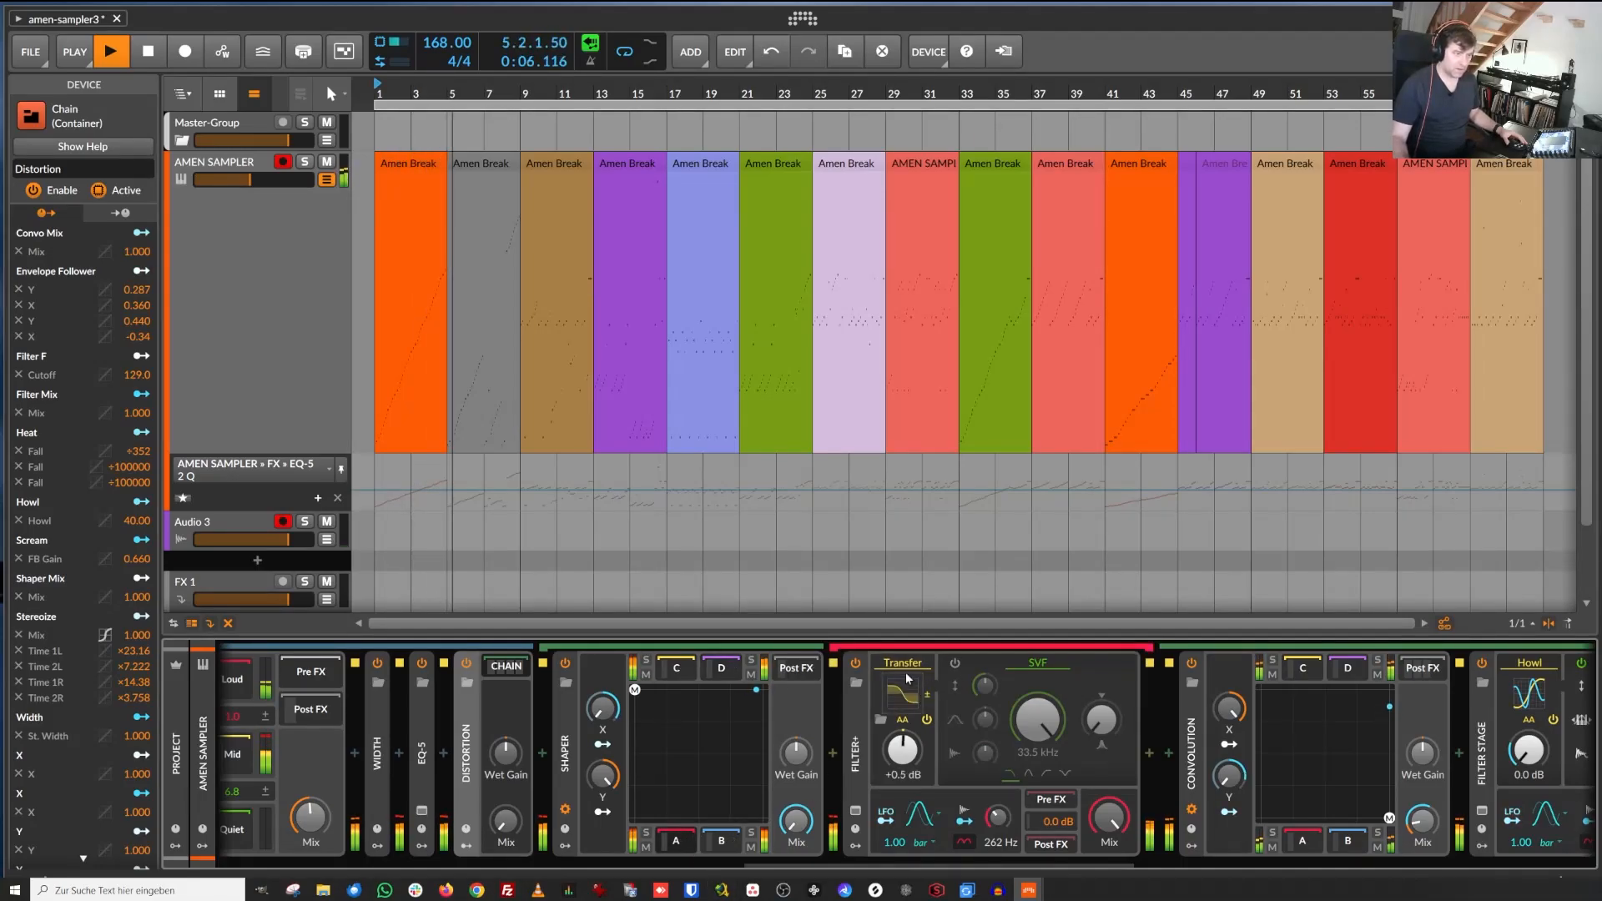
click(735, 840)
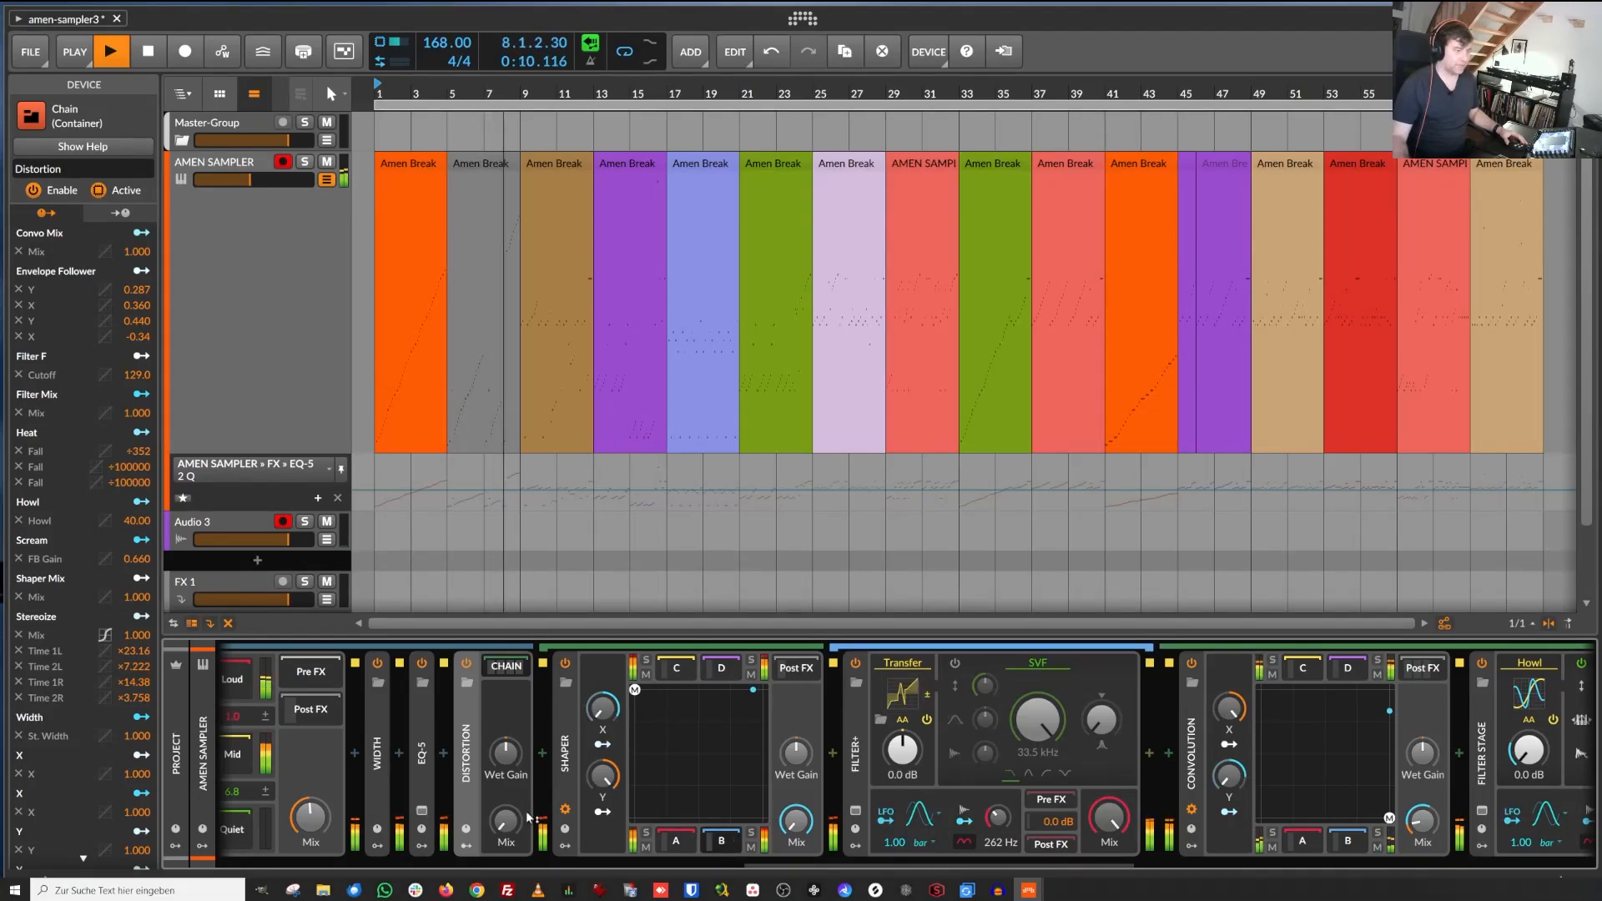
Raise the Distortion container's Mix and sweep the Shaper's XY position between its layers to audition the blend.
drag(509, 832, 512, 832)
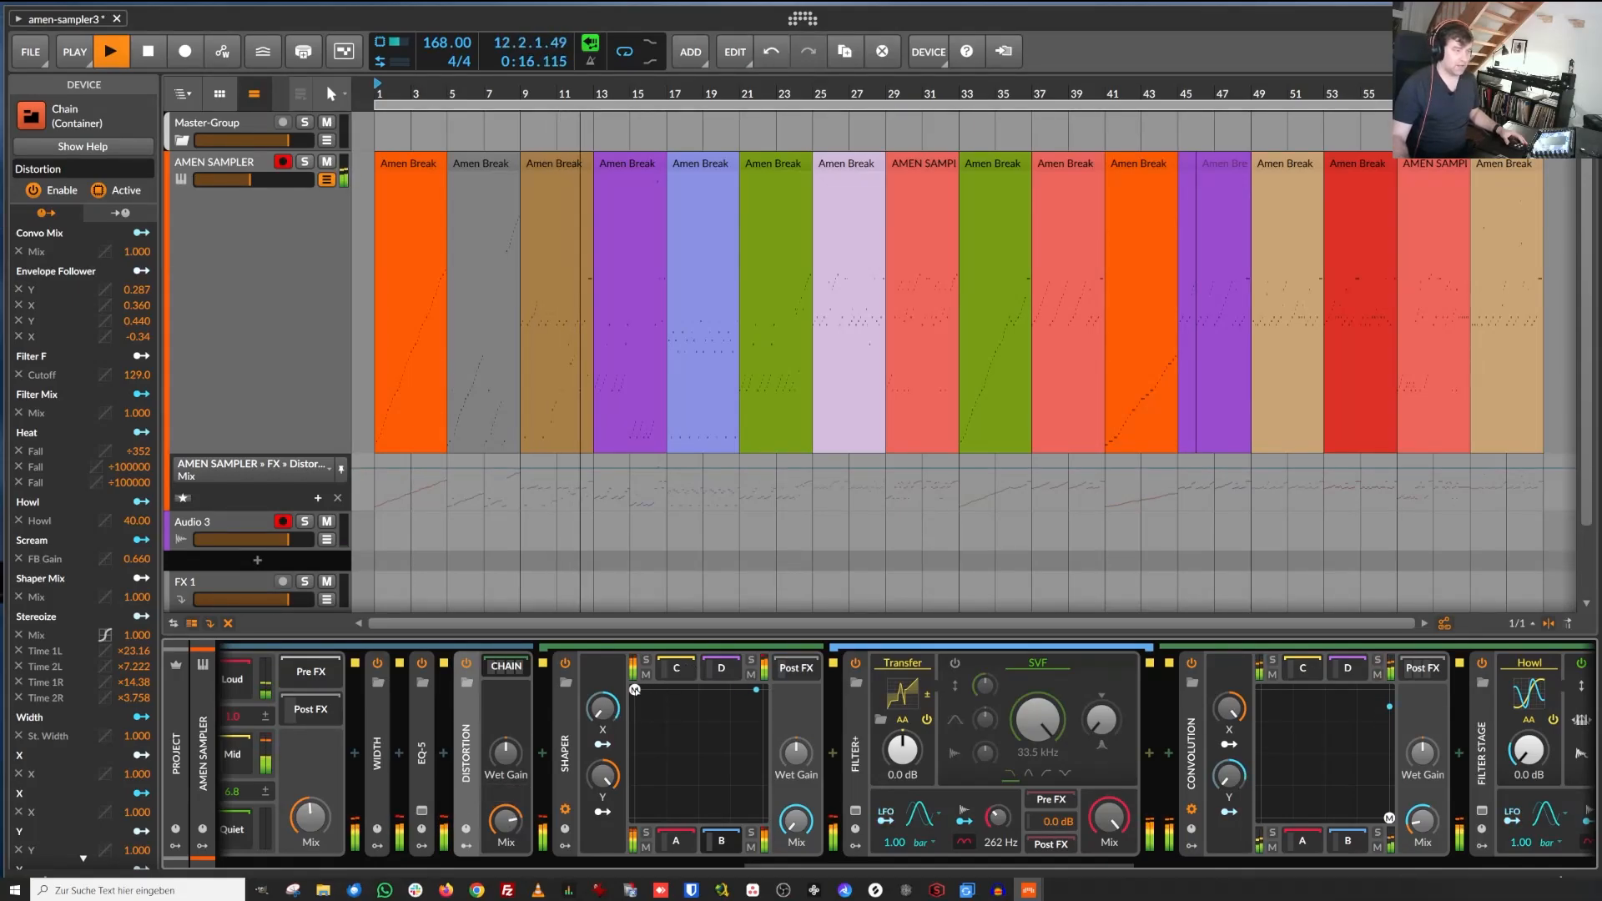
click(635, 691)
drag(647, 693, 650, 872)
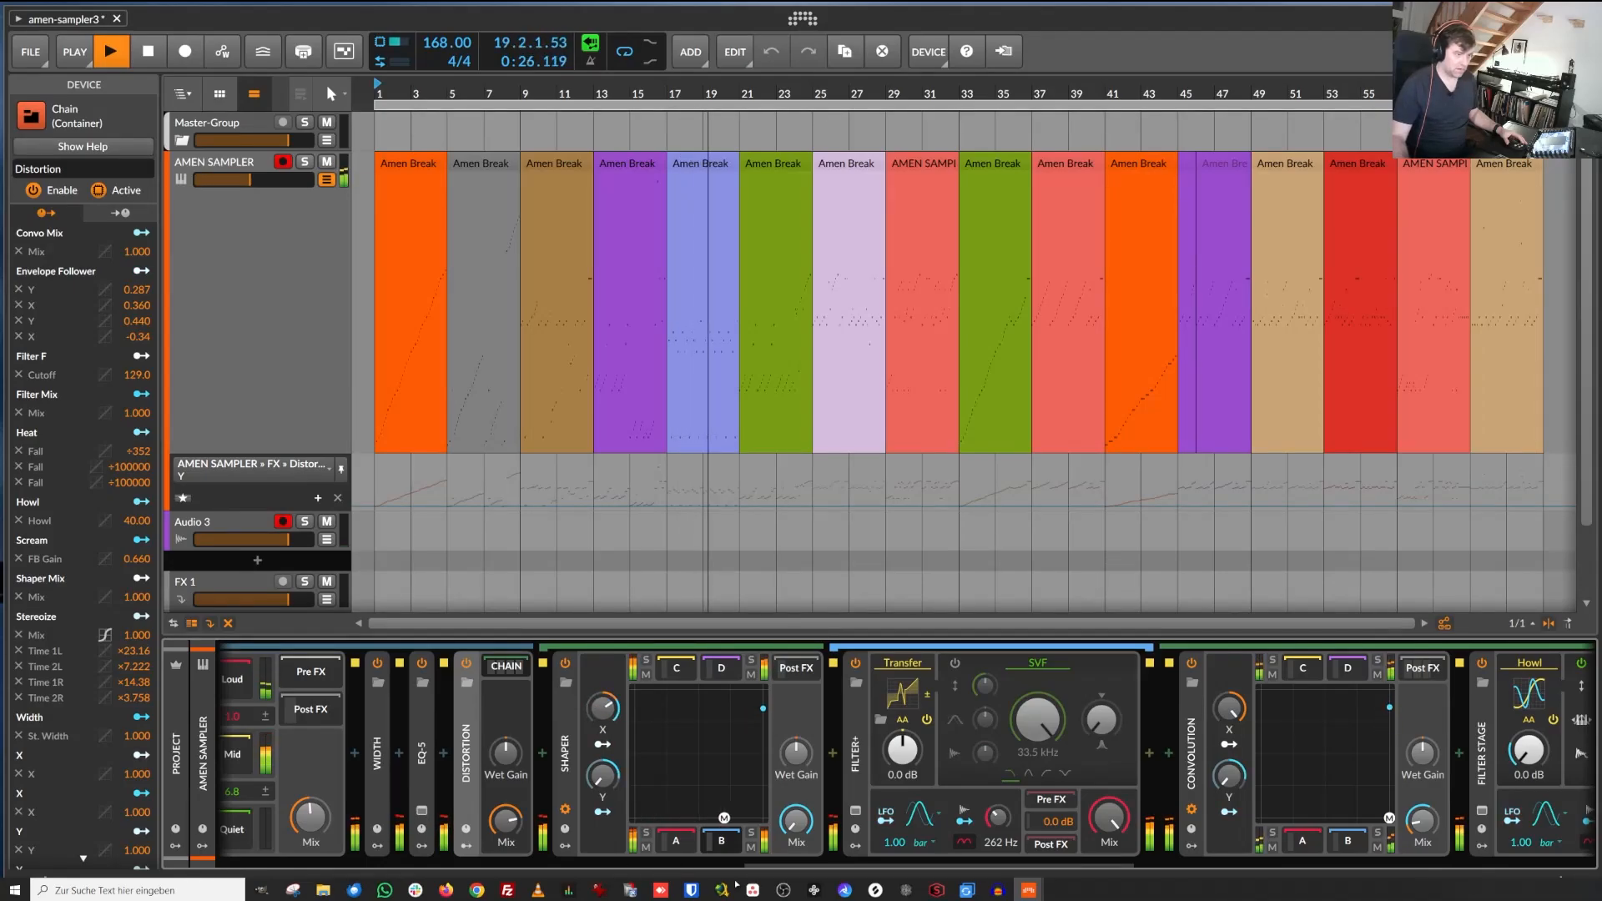
drag(769, 883, 622, 724)
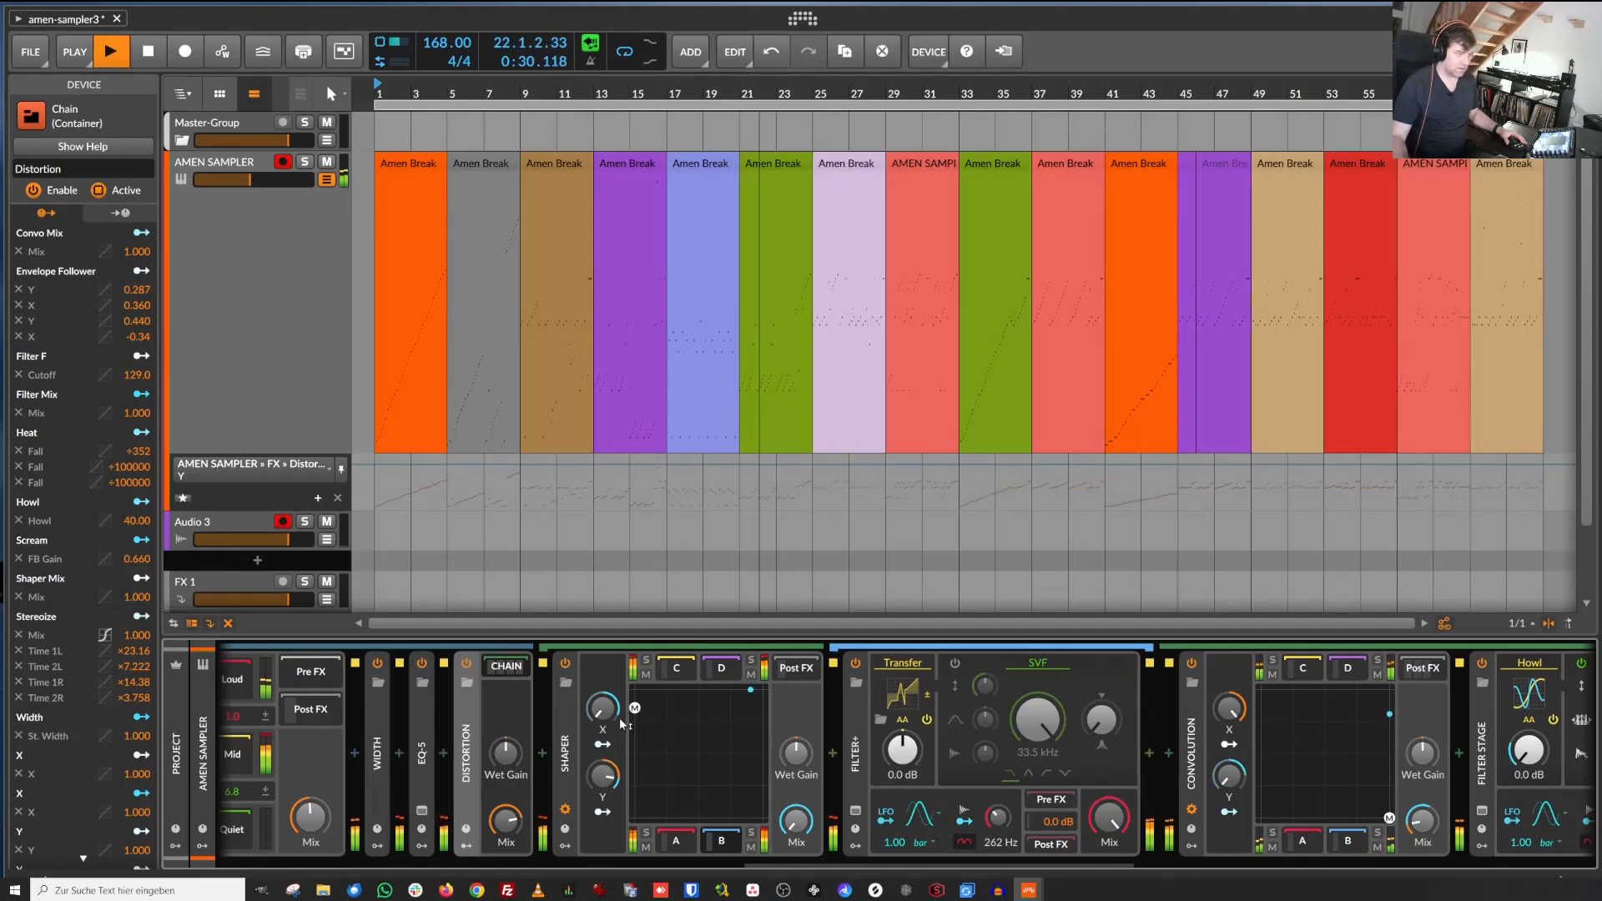
click(518, 824)
mouse_move(506, 822)
mouse_down()
mouse_move(506, 884)
mouse_move(515, 823)
mouse_up()
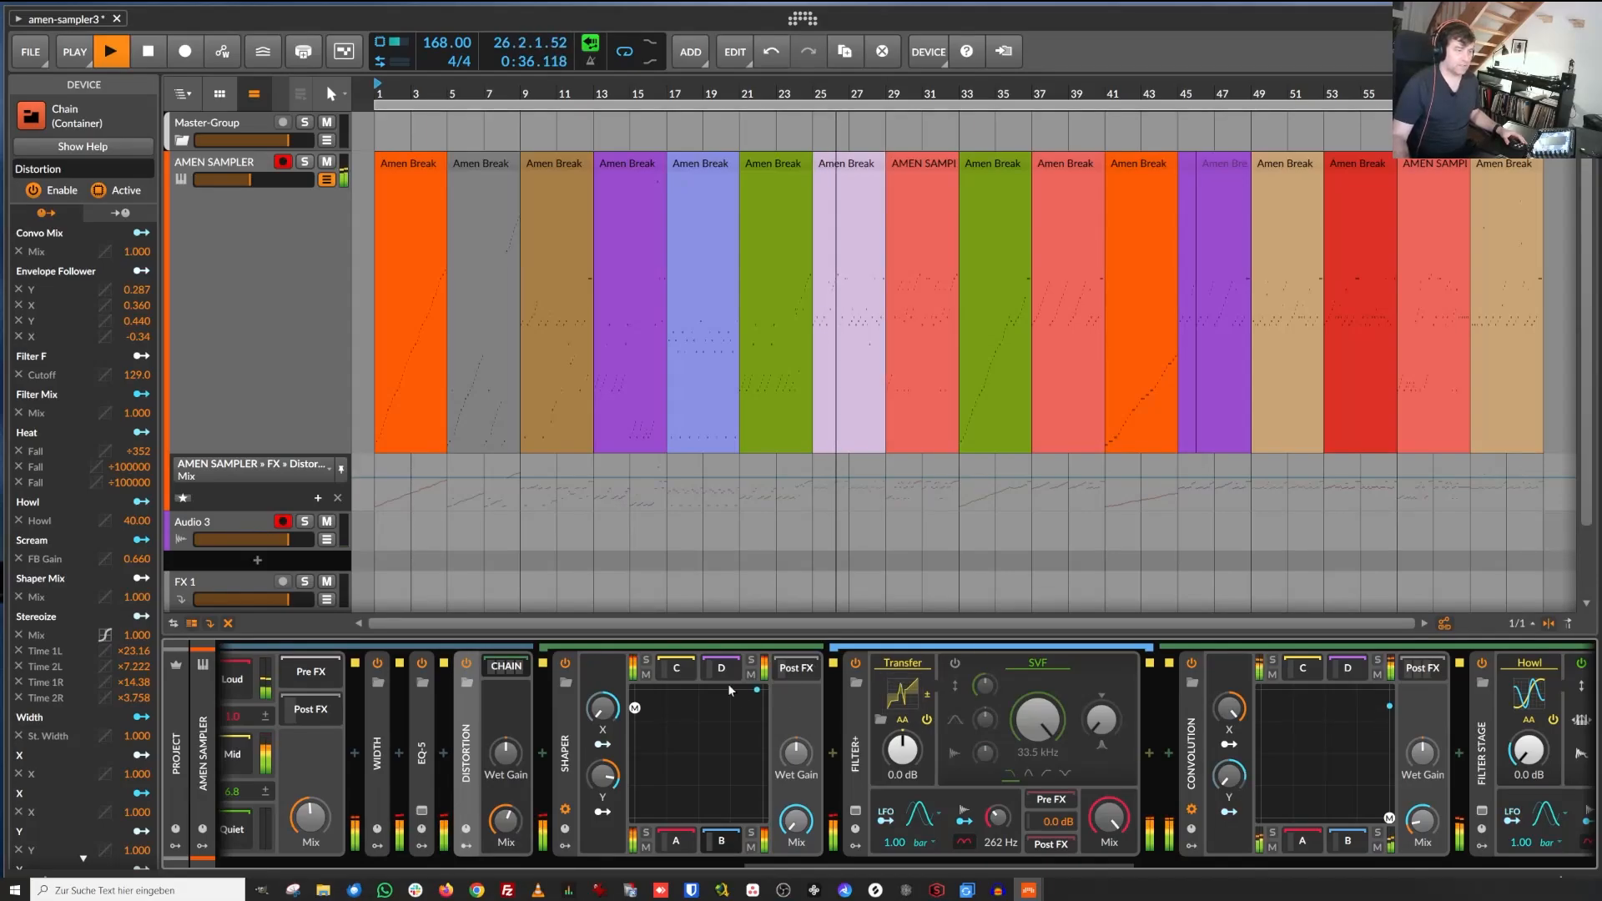
Reshape the Transfer curve of the Filter+ in Shaper layer B, moving three points to 0 %, 75 % and −12.5 %.
click(902, 693)
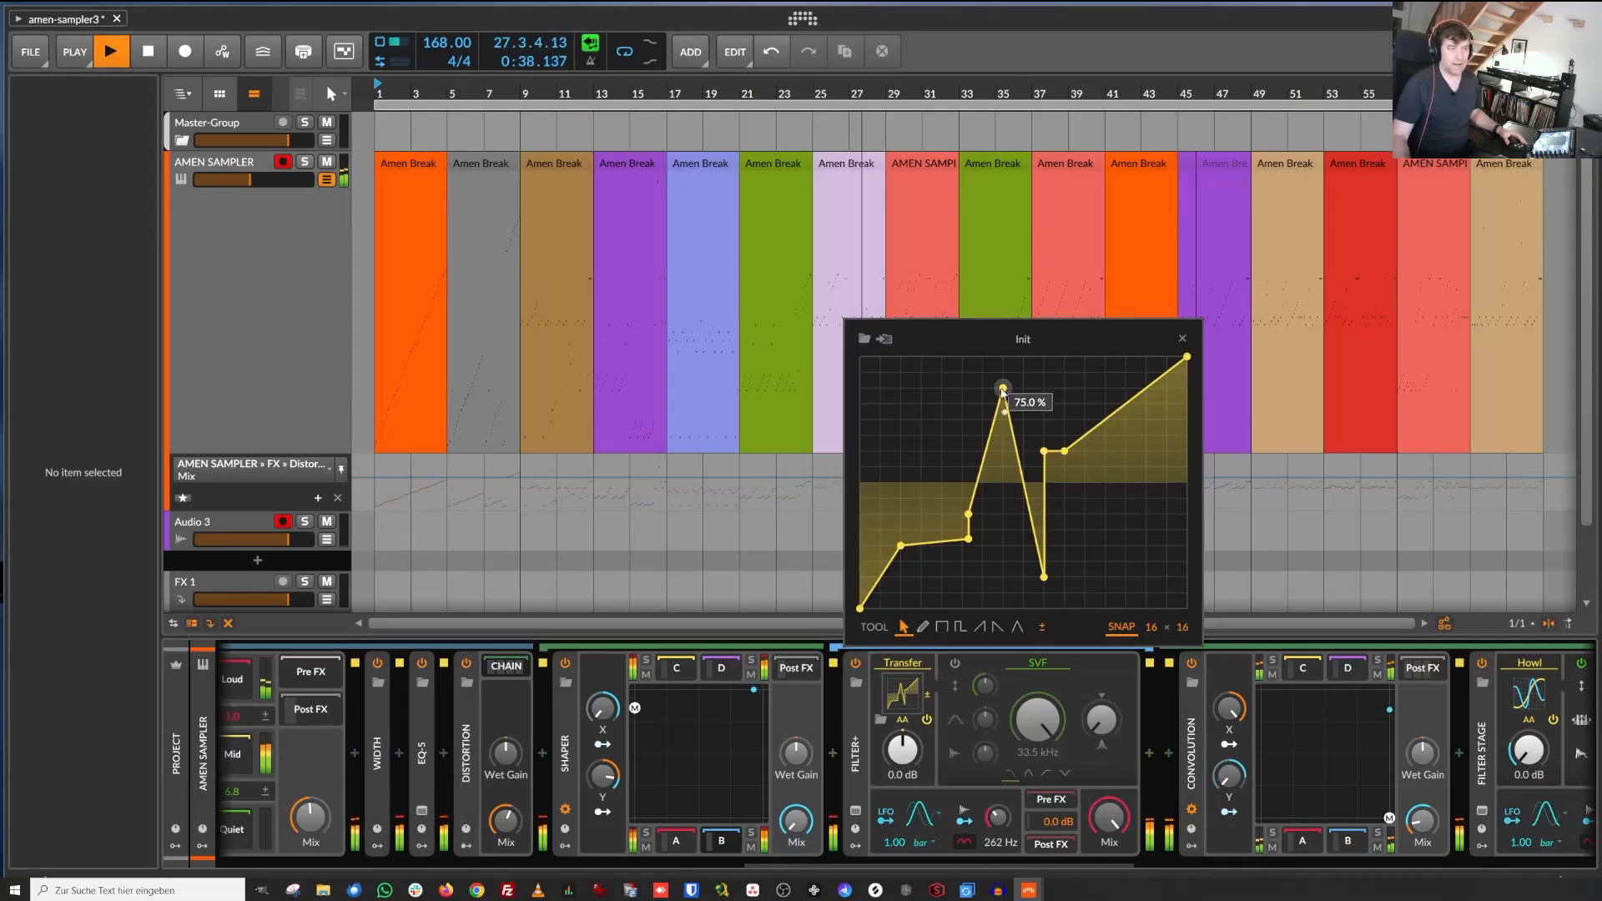
drag(1003, 390, 1077, 484)
drag(970, 516, 850, 399)
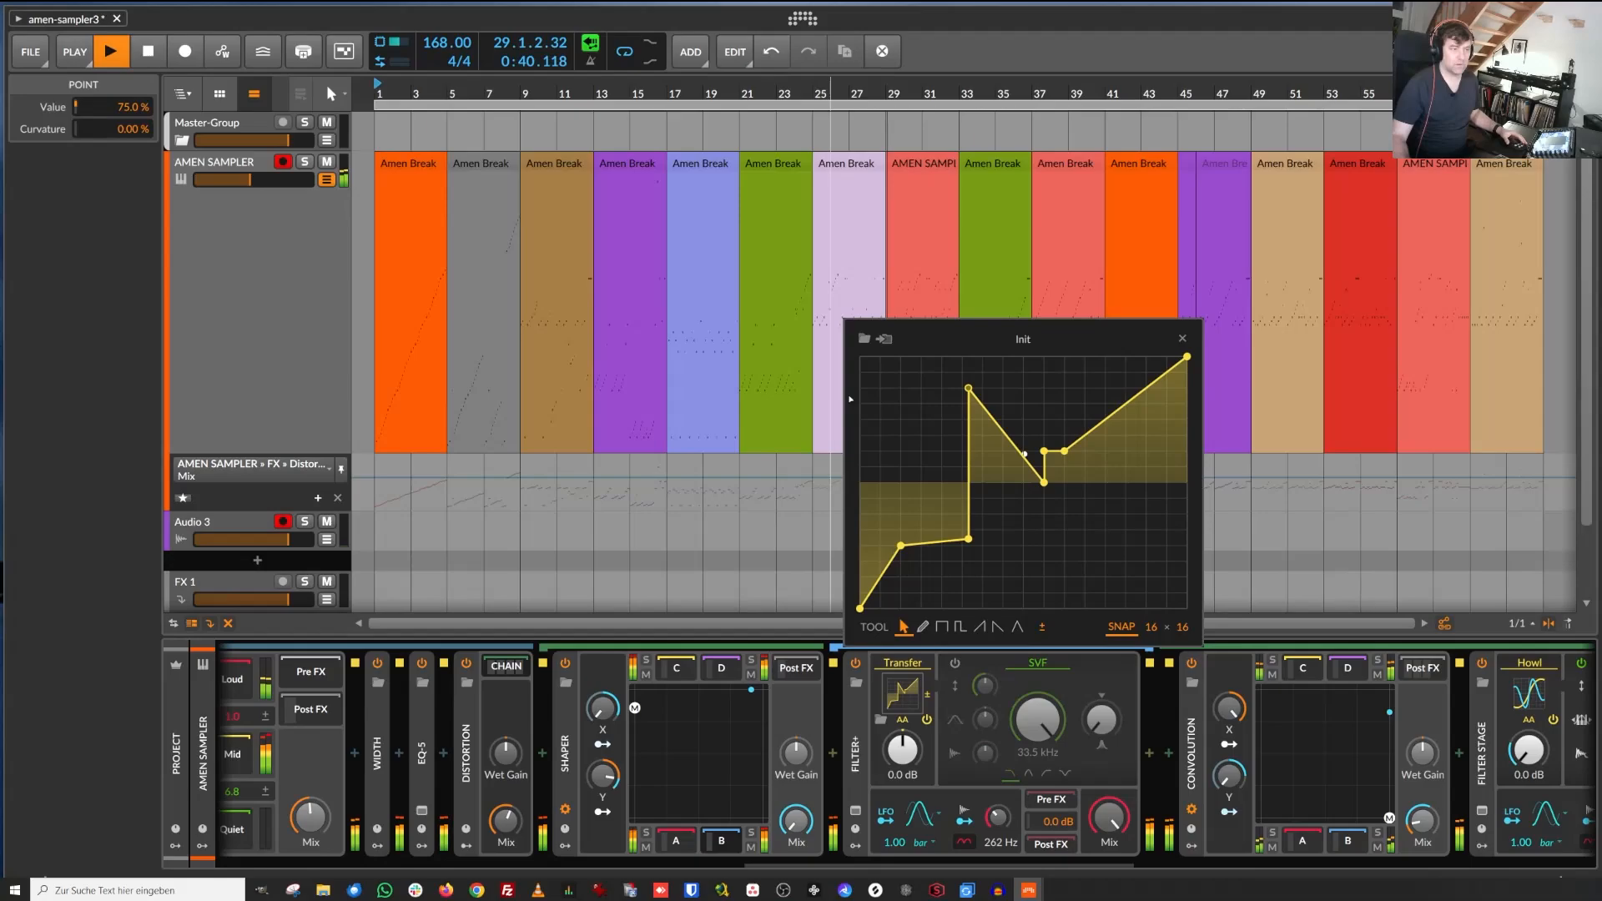
drag(970, 542, 900, 498)
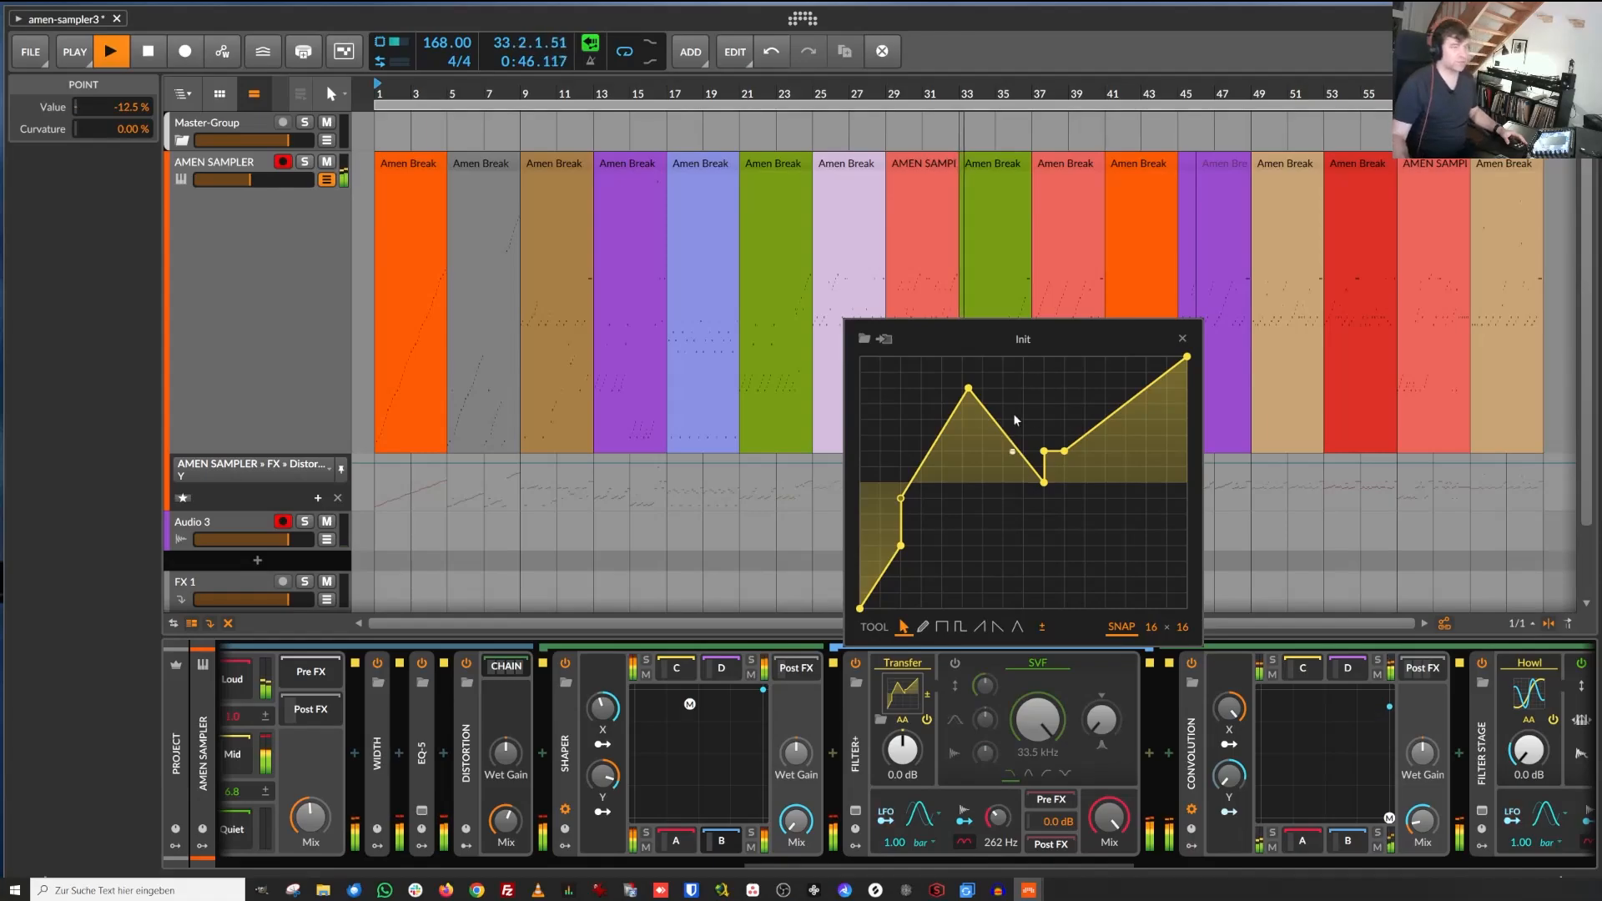
click(1182, 338)
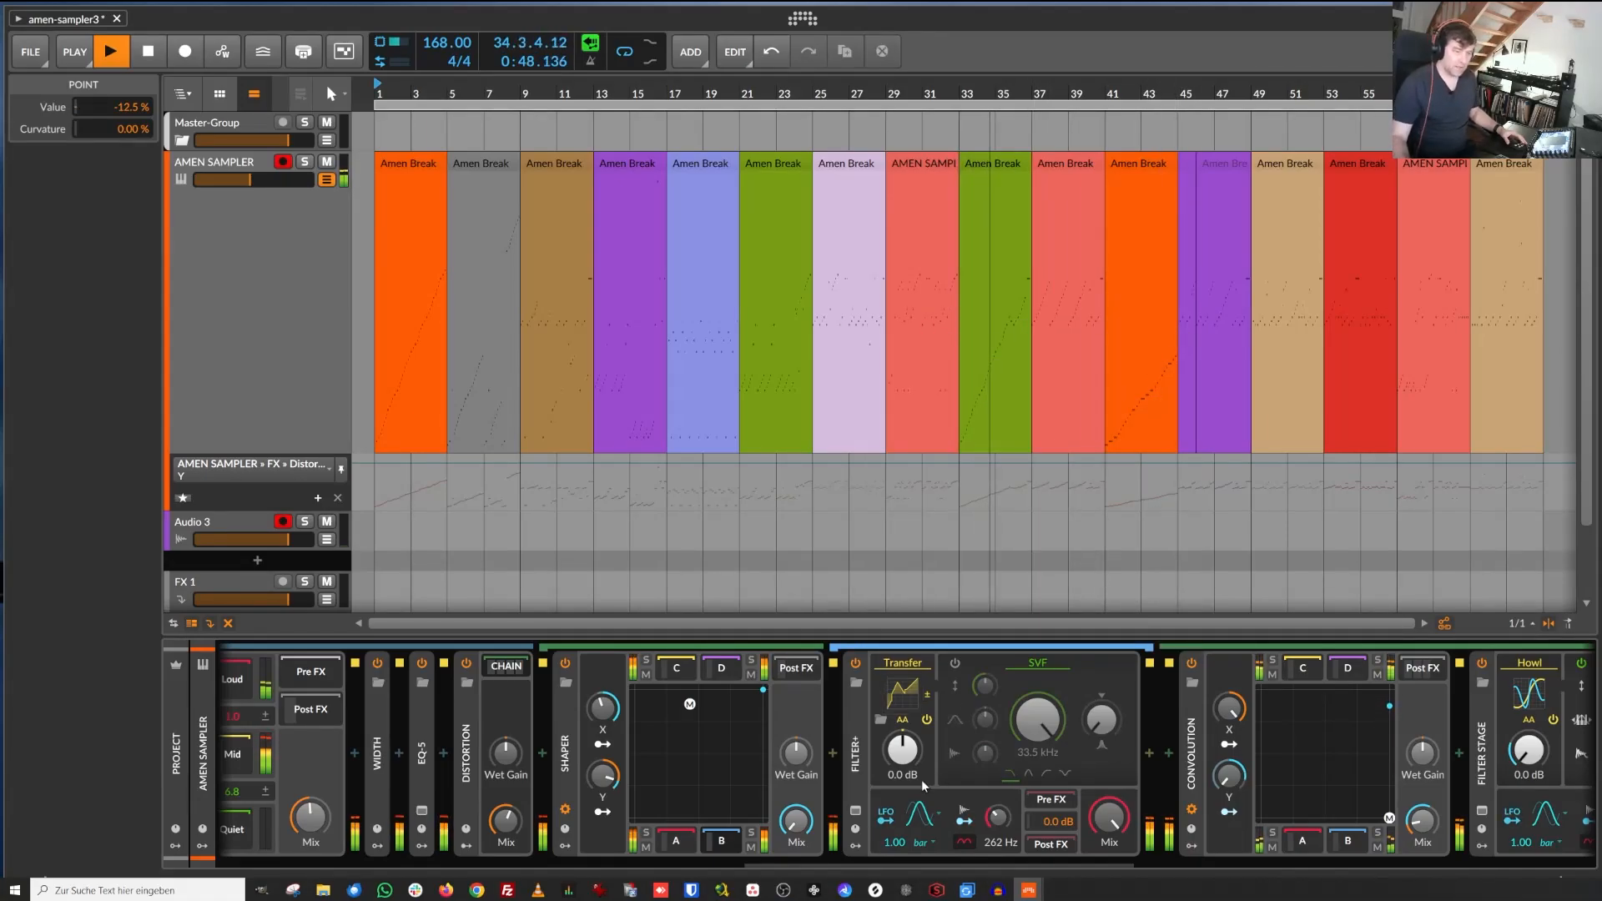
Audition the Convolution's Mix at 100 % and bring it back down to a low level.
drag(778, 858, 845, 872)
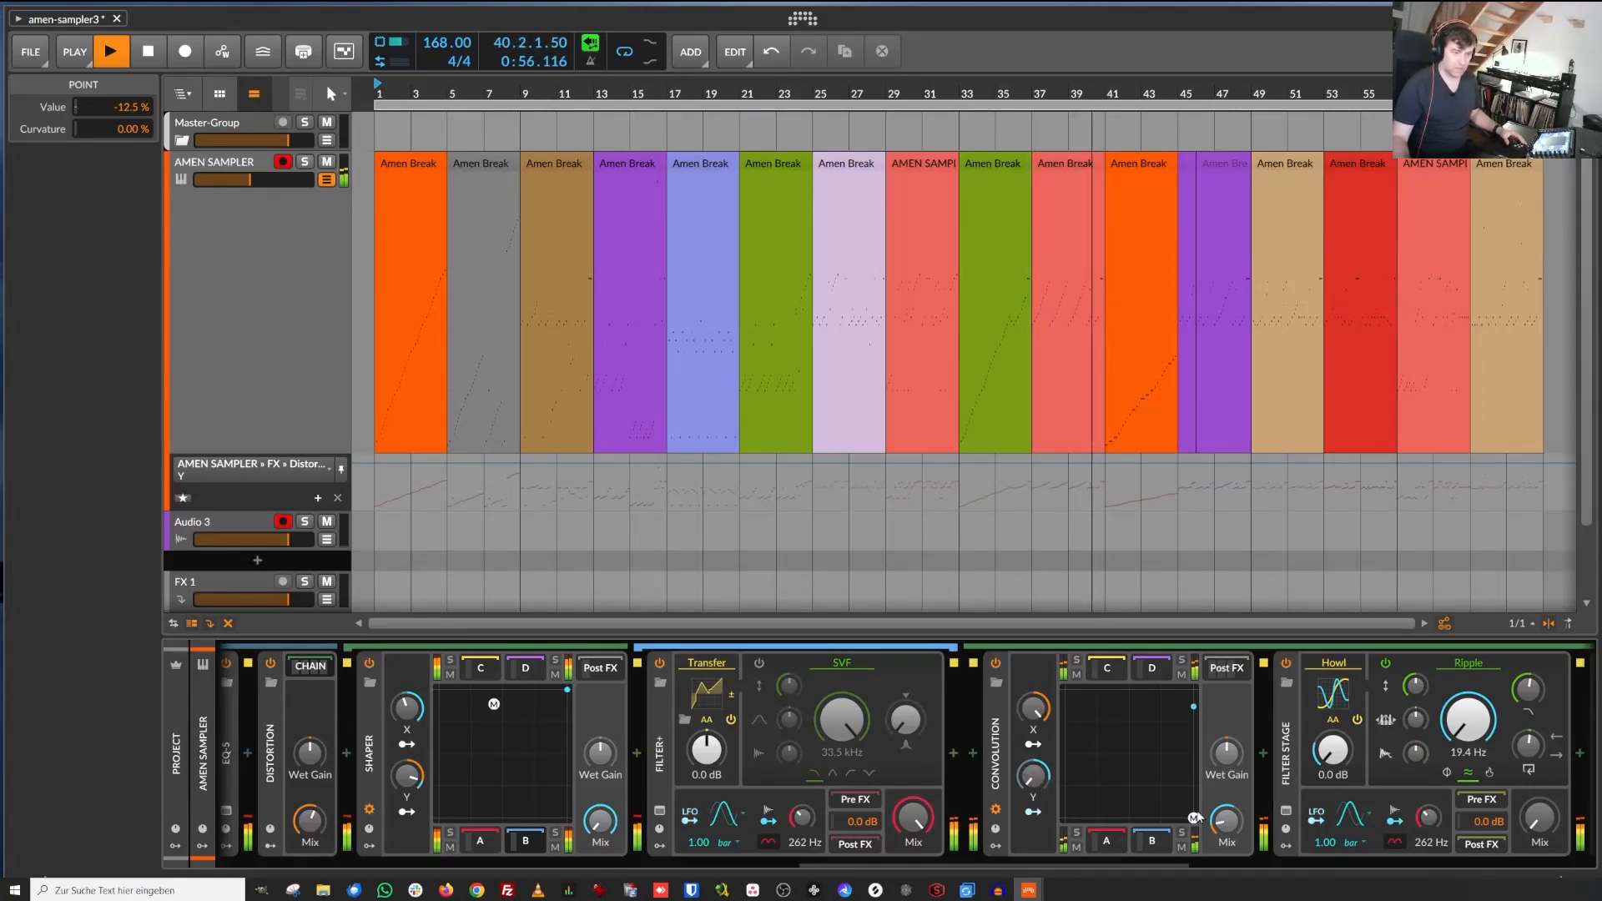
click(1226, 822)
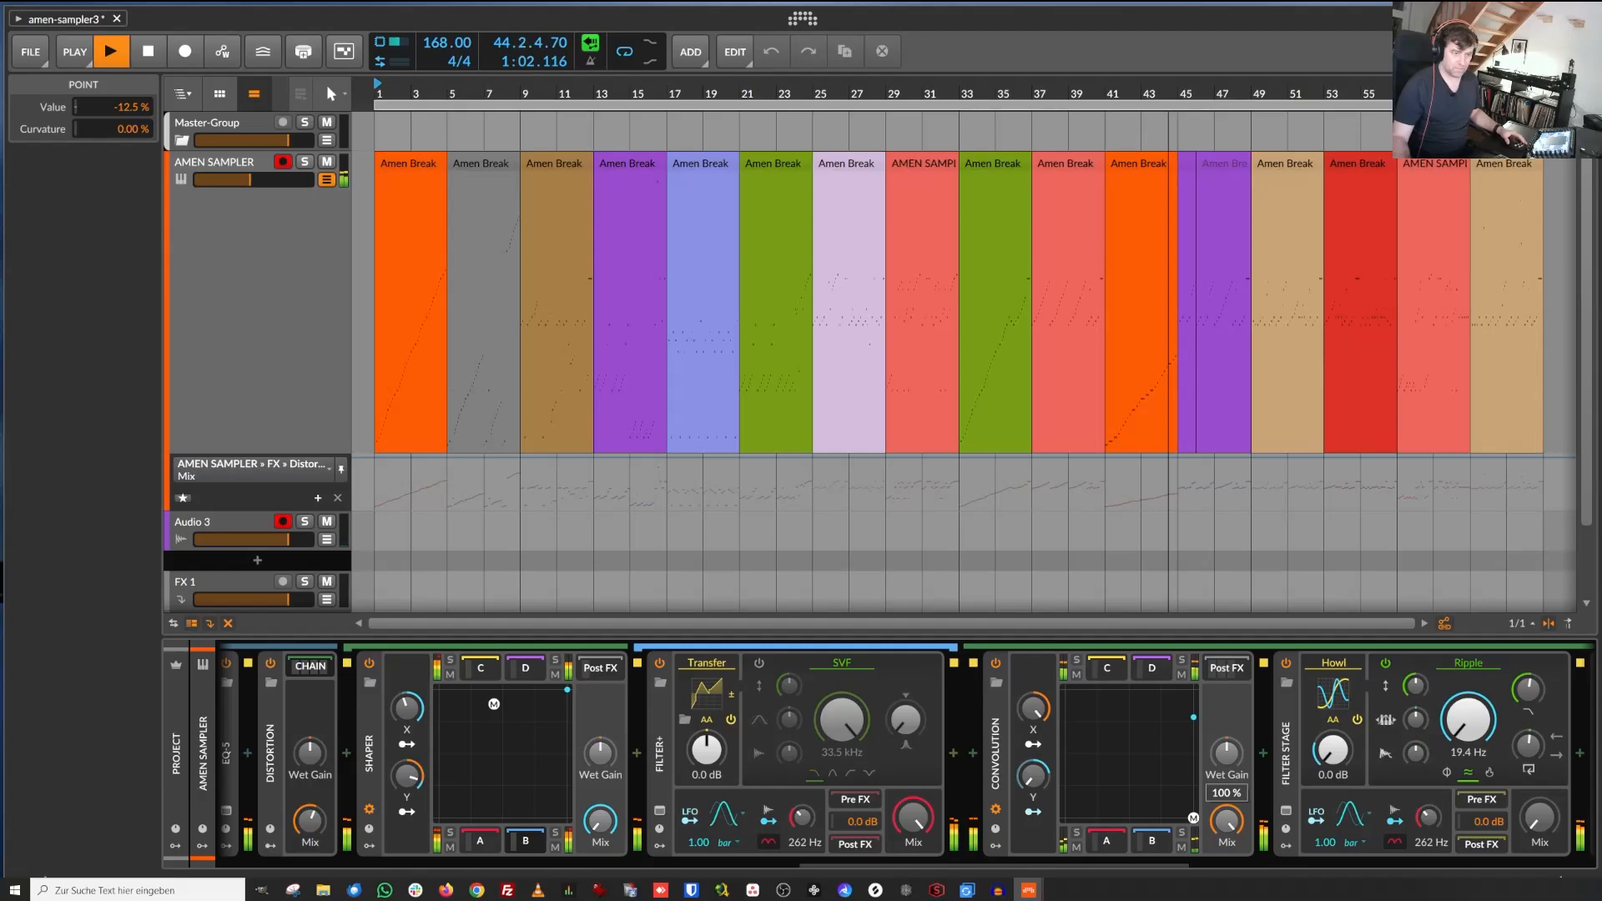
drag(1227, 822, 1227, 893)
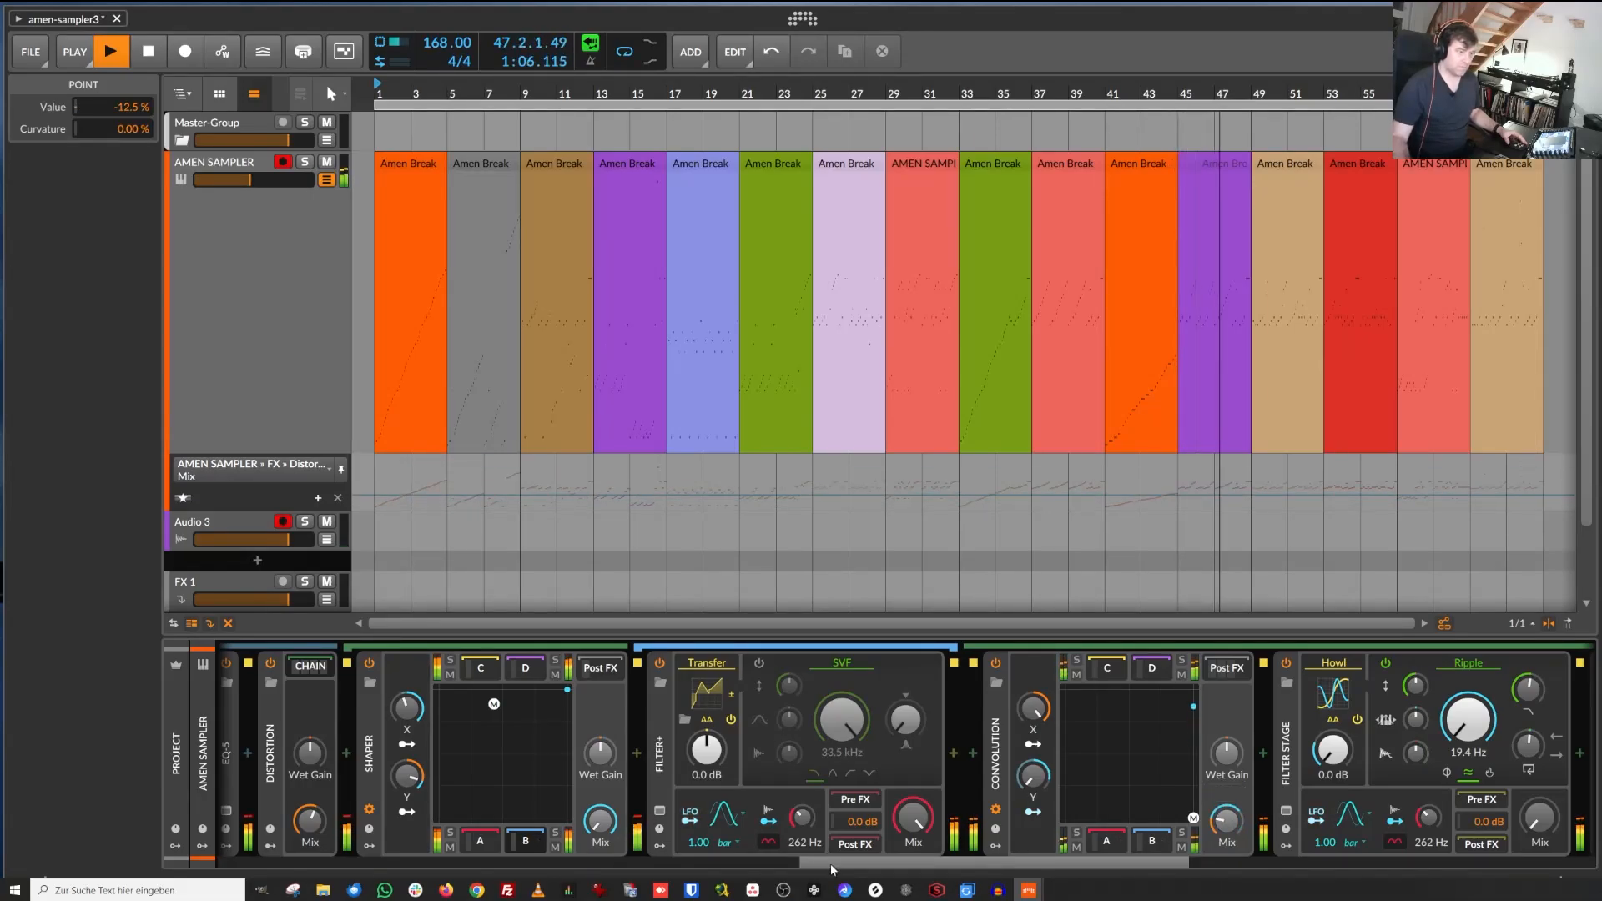
Set the Distortion container's Mix to 0.00 % and collapse the container.
drag(832, 867, 617, 865)
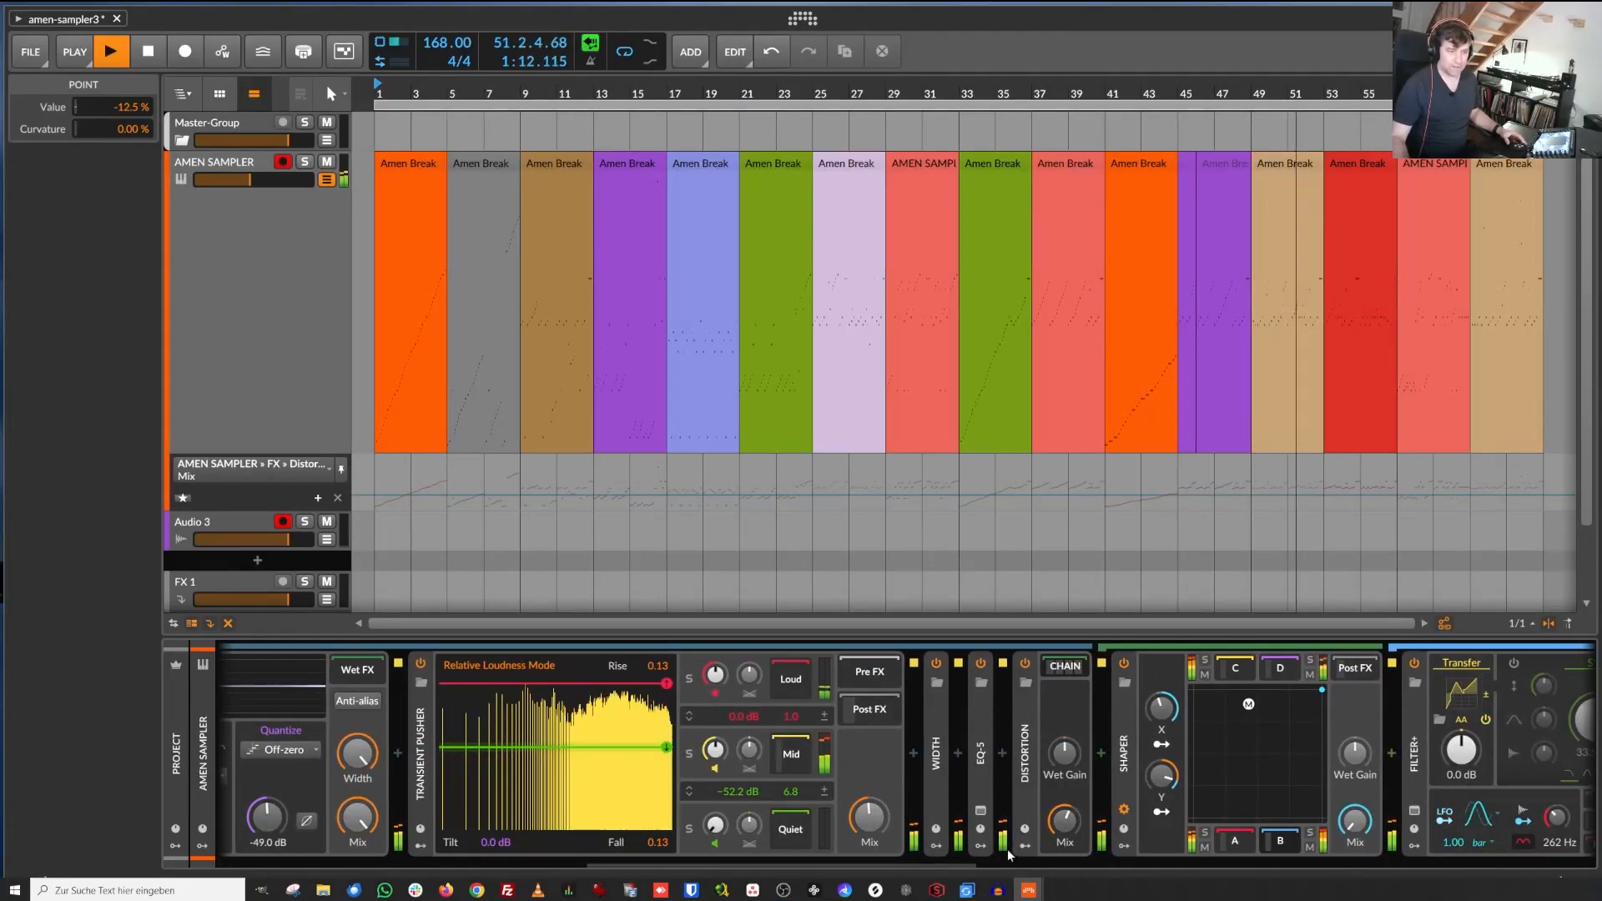
drag(1064, 821, 1064, 884)
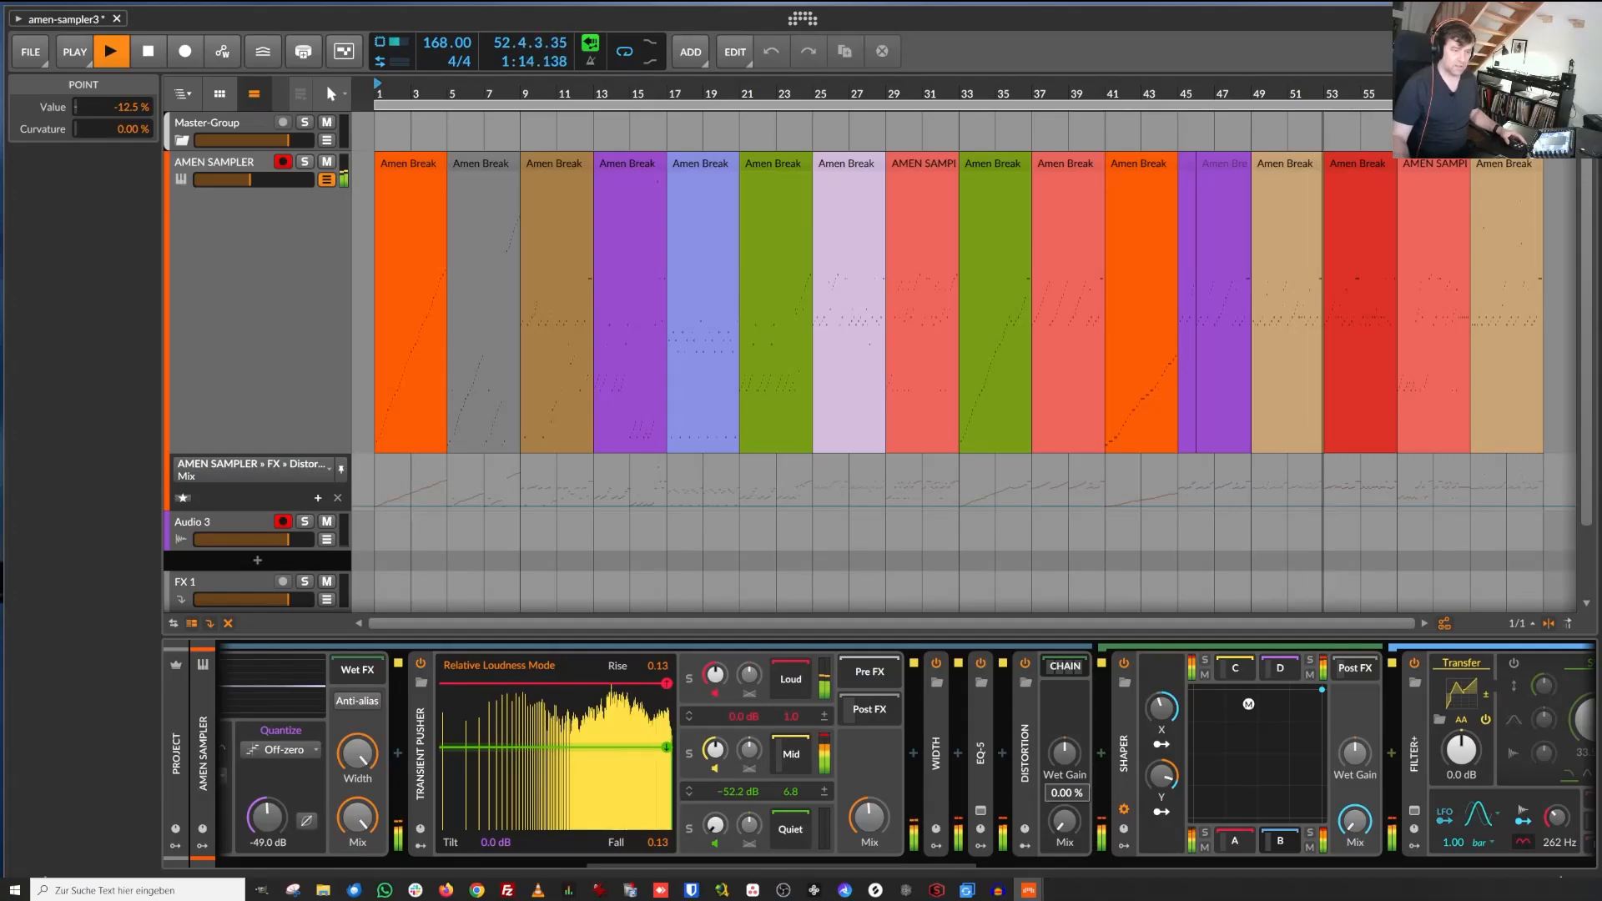
drag(901, 868, 985, 874)
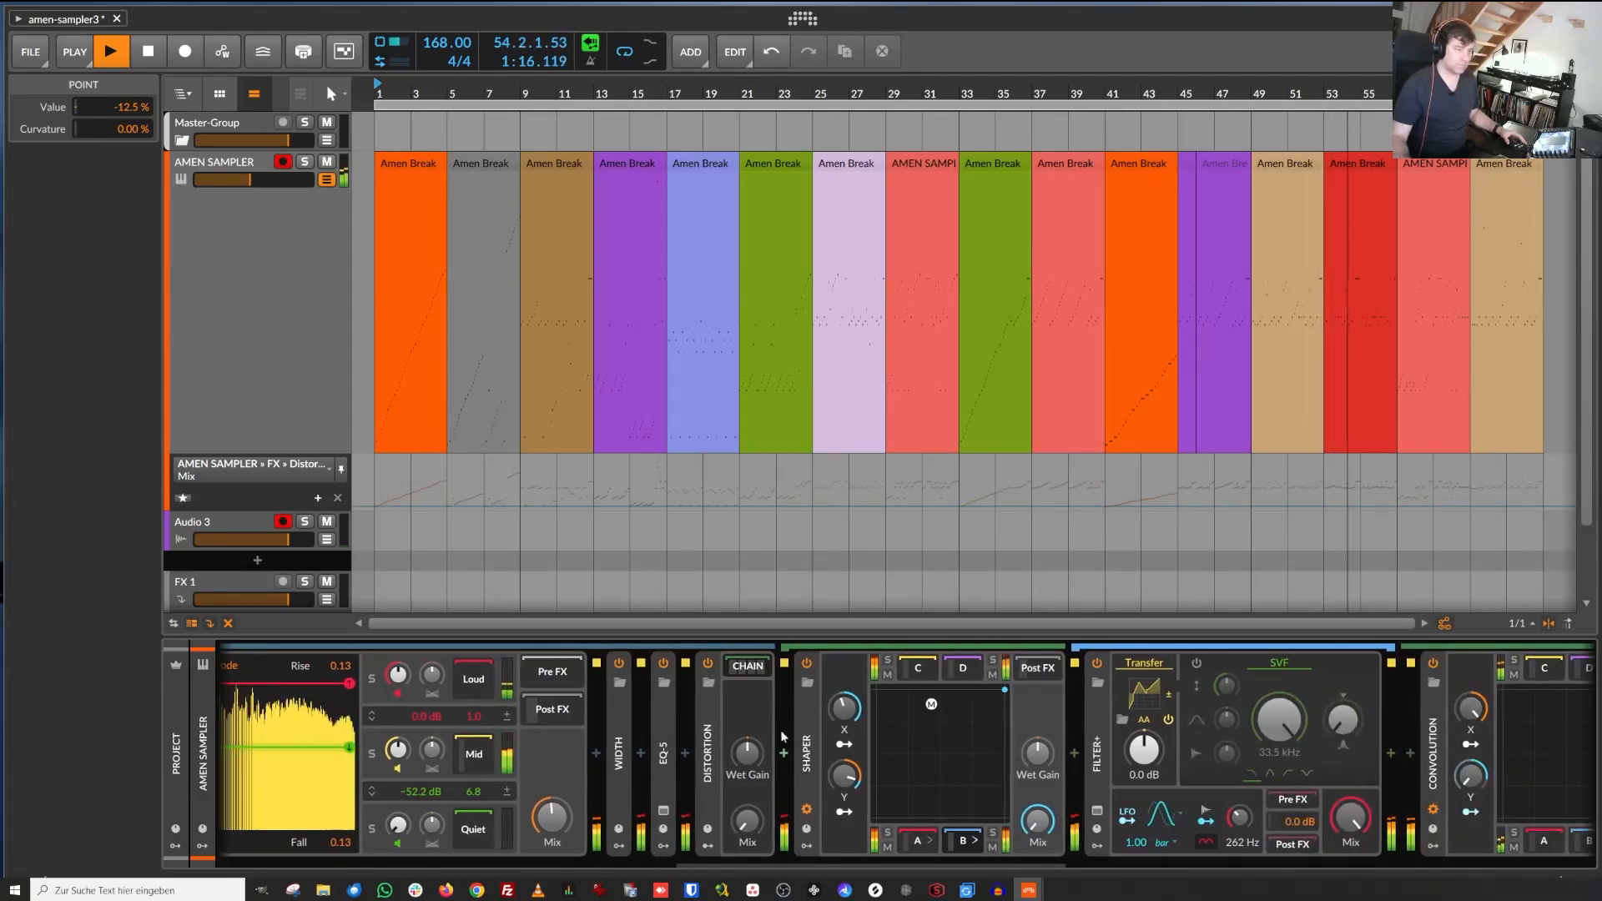
double_click(707, 715)
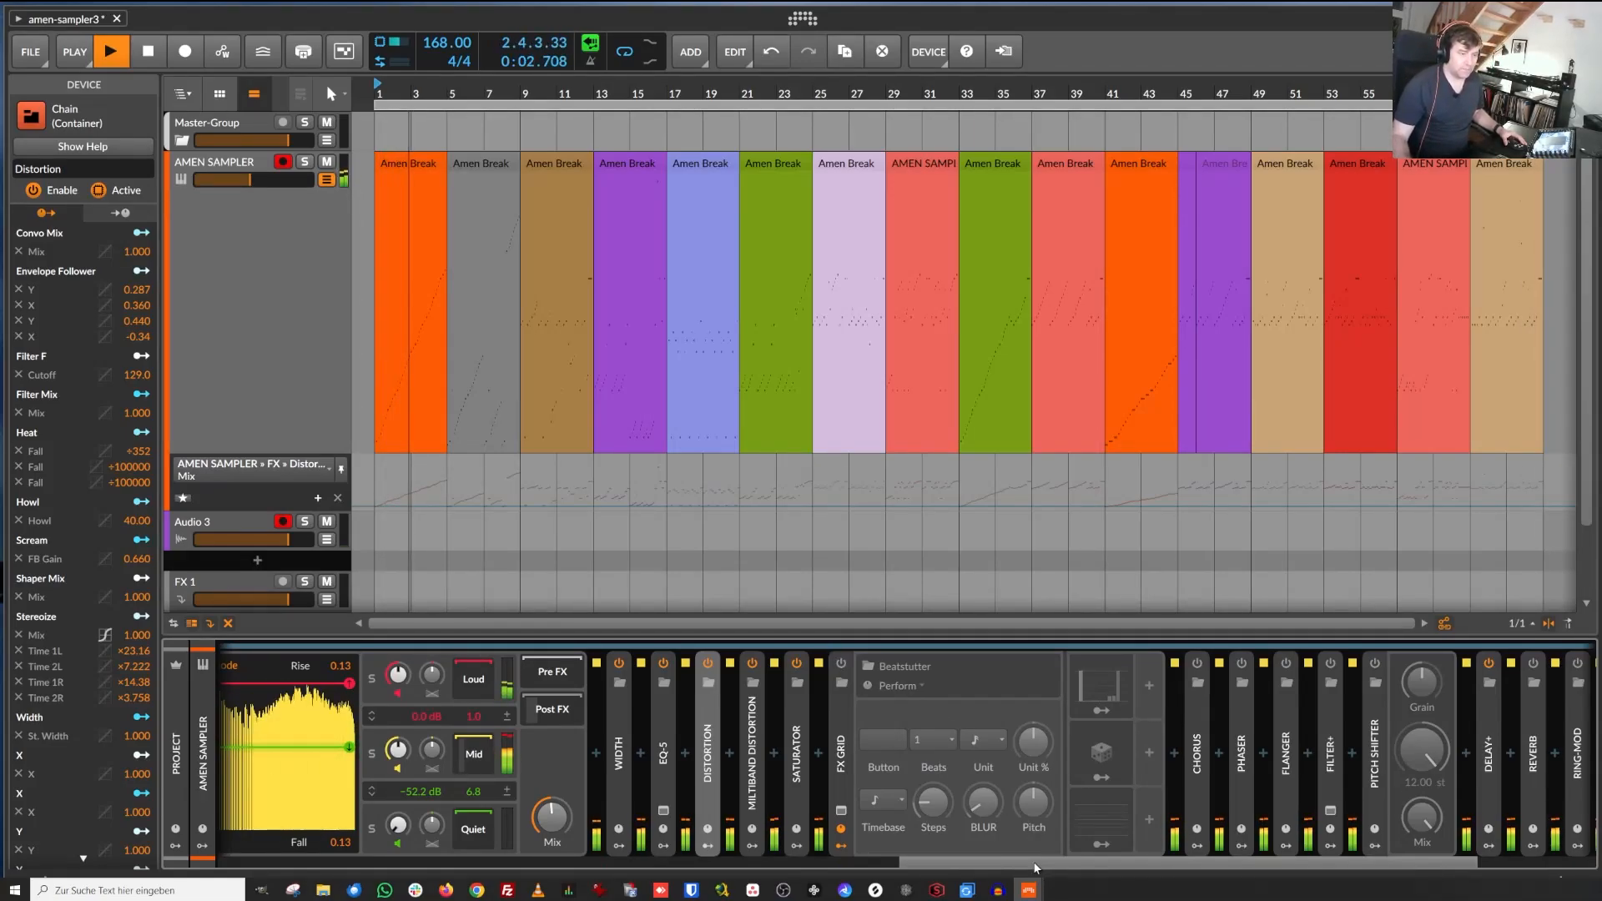
Show the sampler's STUTTER / TRANSIENT remote control page and switch to its Overview device page.
drag(1033, 866, 351, 865)
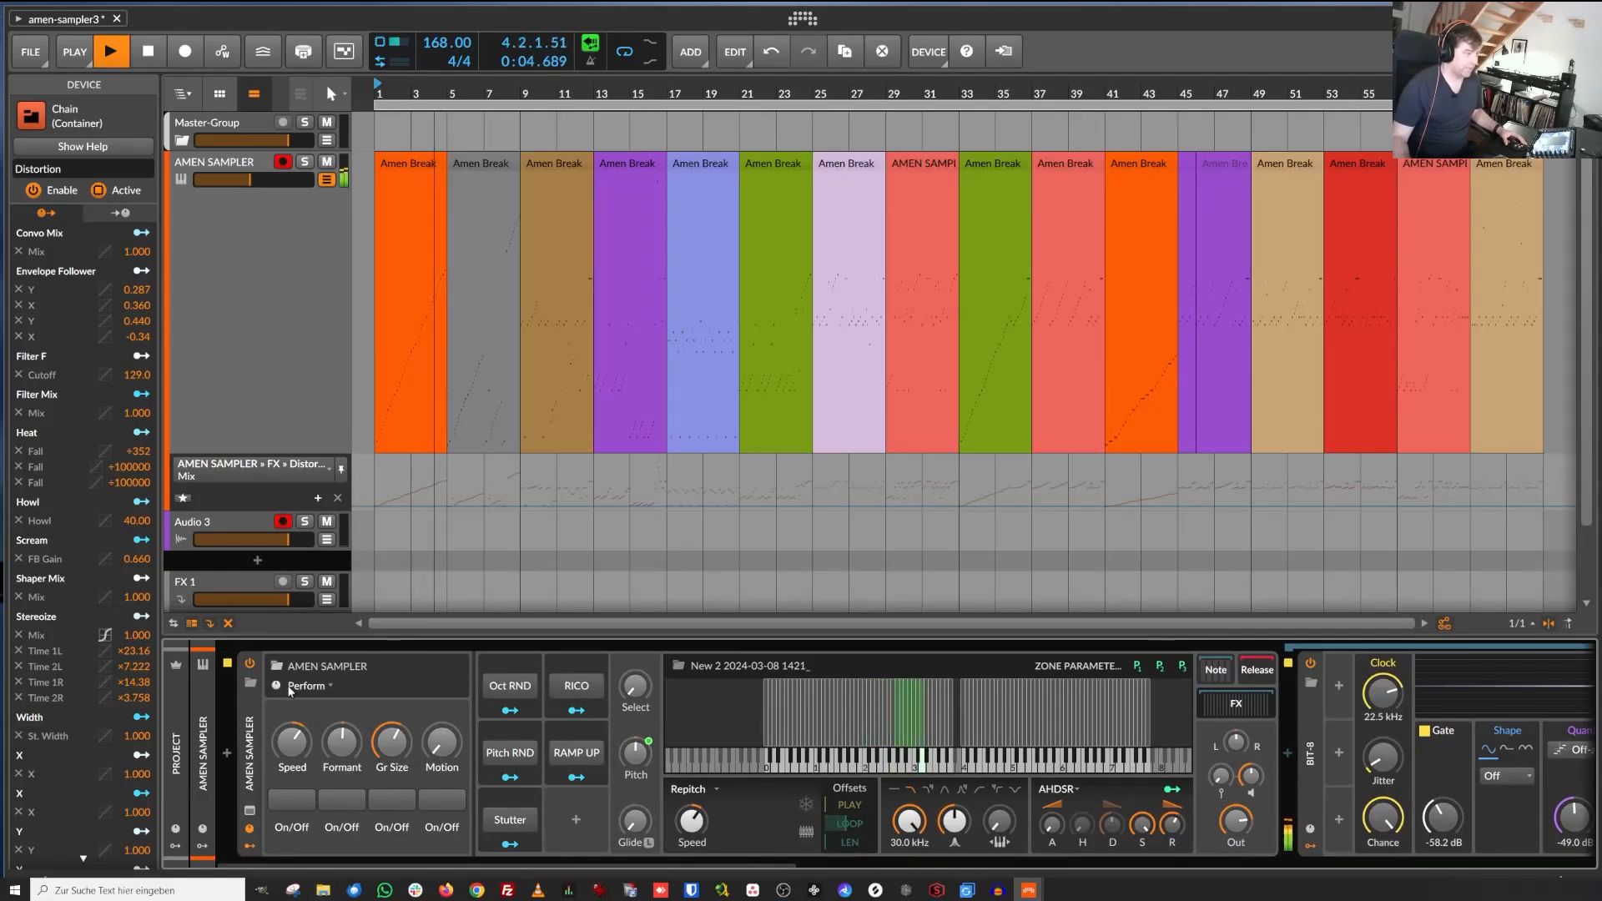
click(309, 685)
click(355, 312)
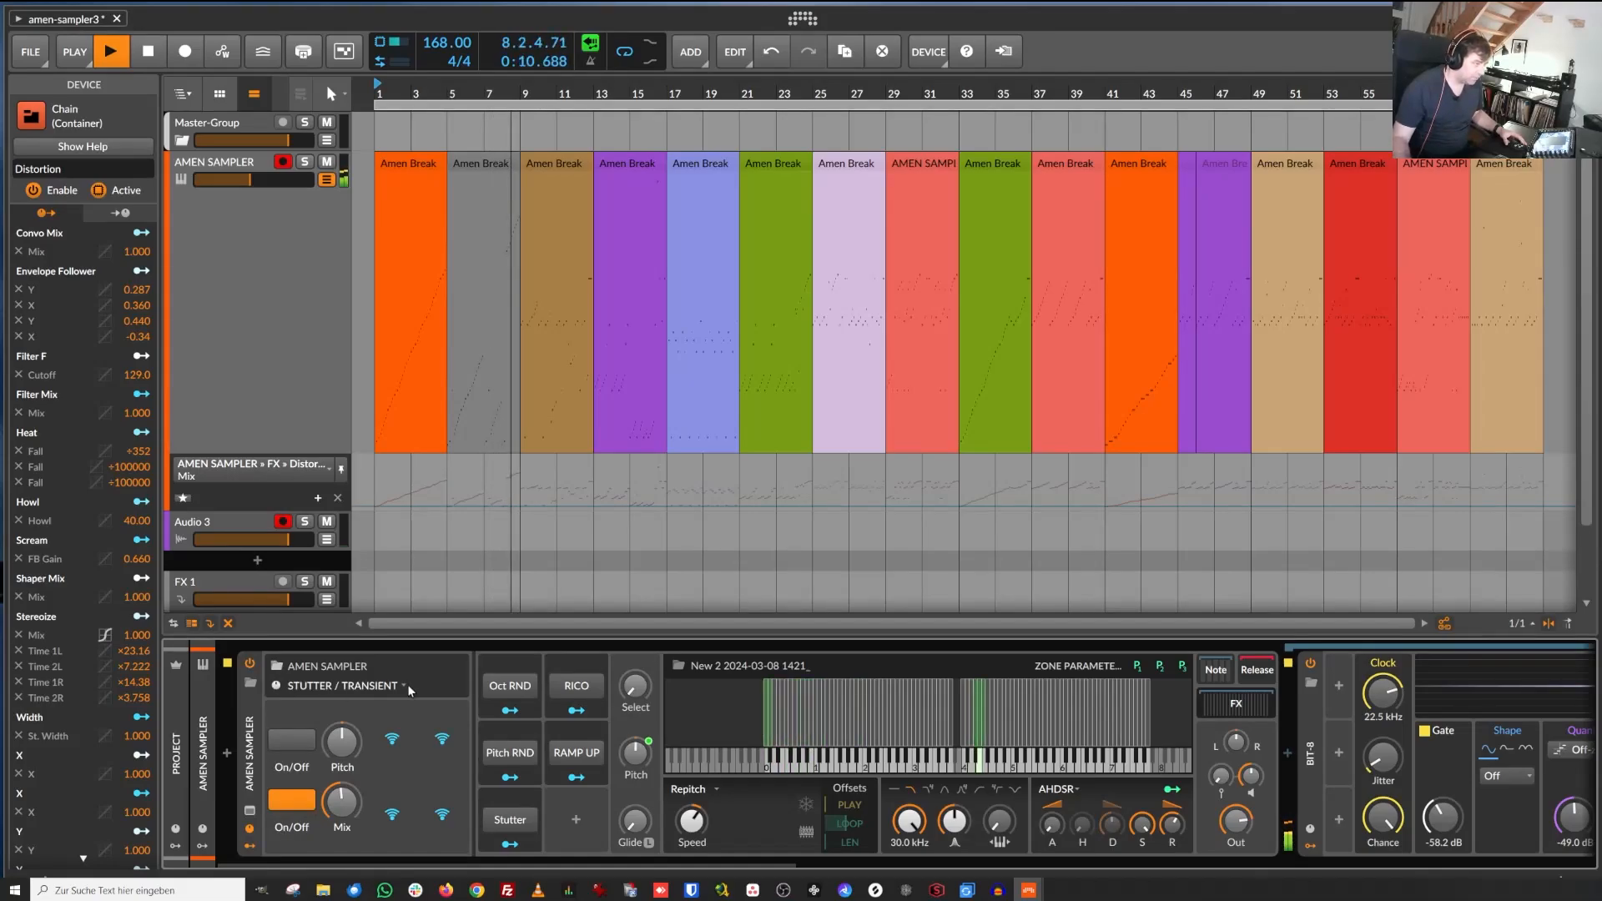
click(358, 686)
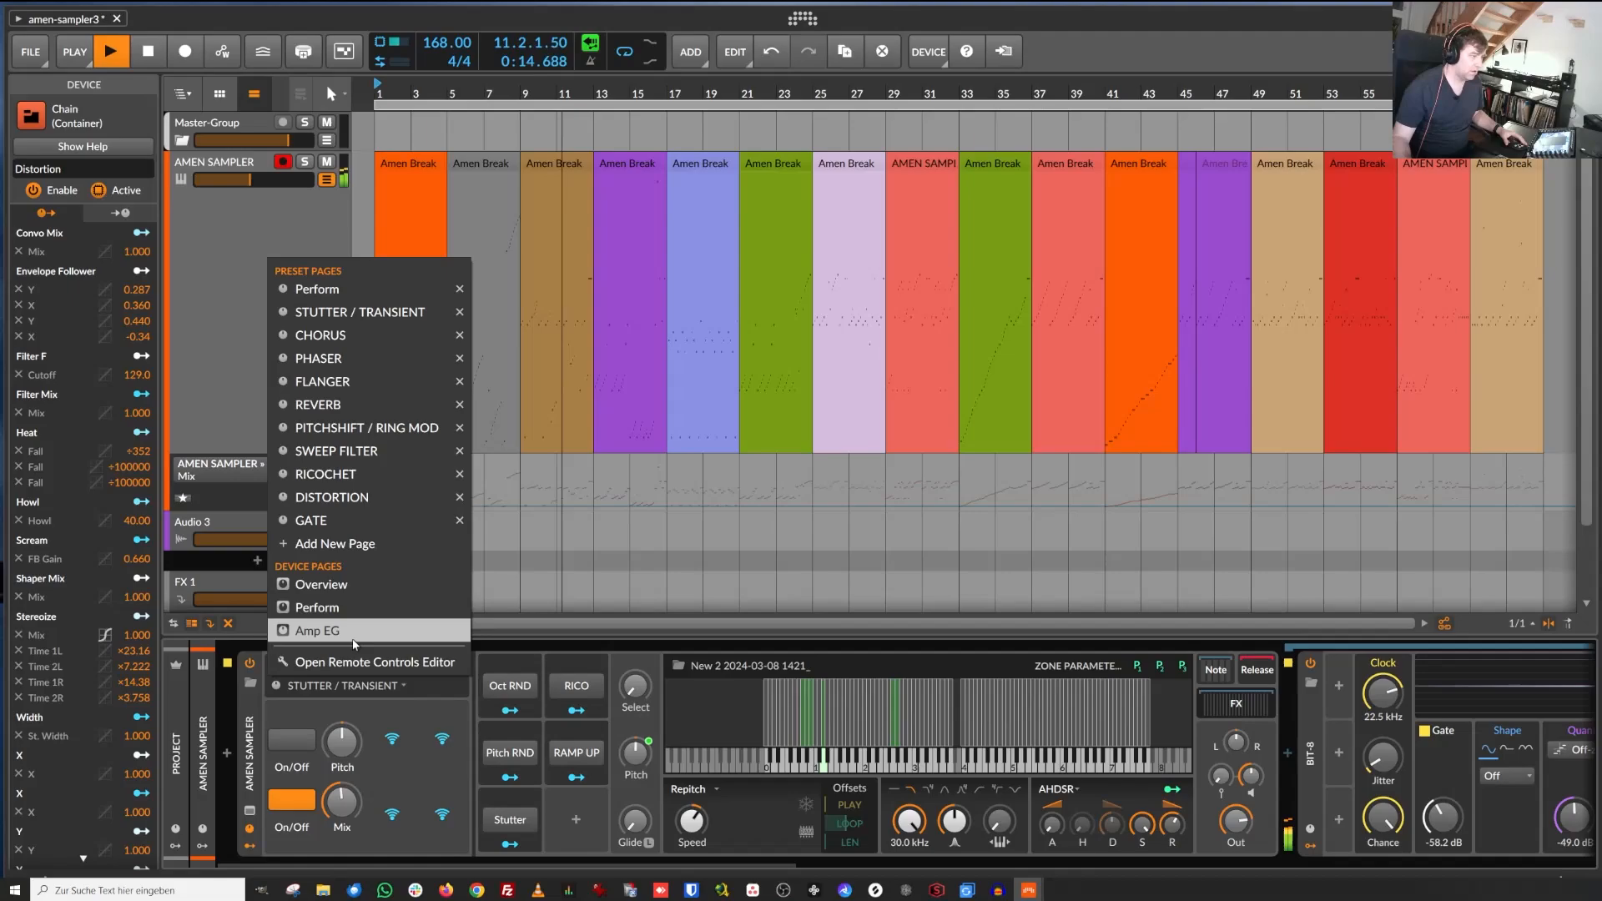
click(317, 585)
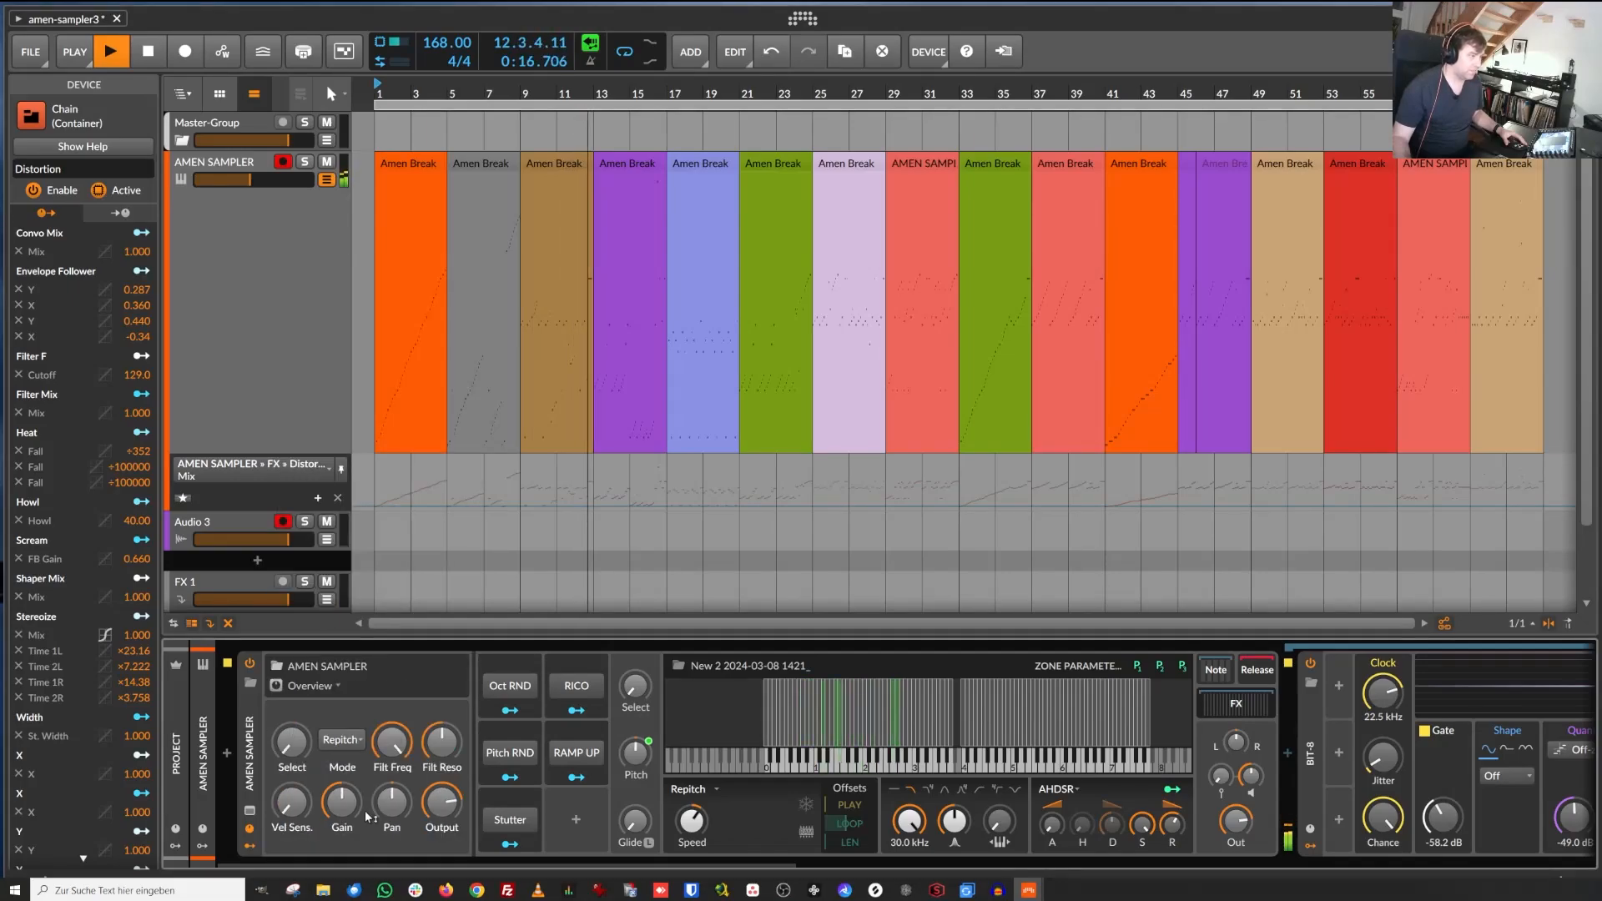
Open the sampler's Remote Controls Editor and toggle the Beatstutter with the upper On/Off control of the STUTTER / TRANSIENT page, leaving it enabled.
click(307, 686)
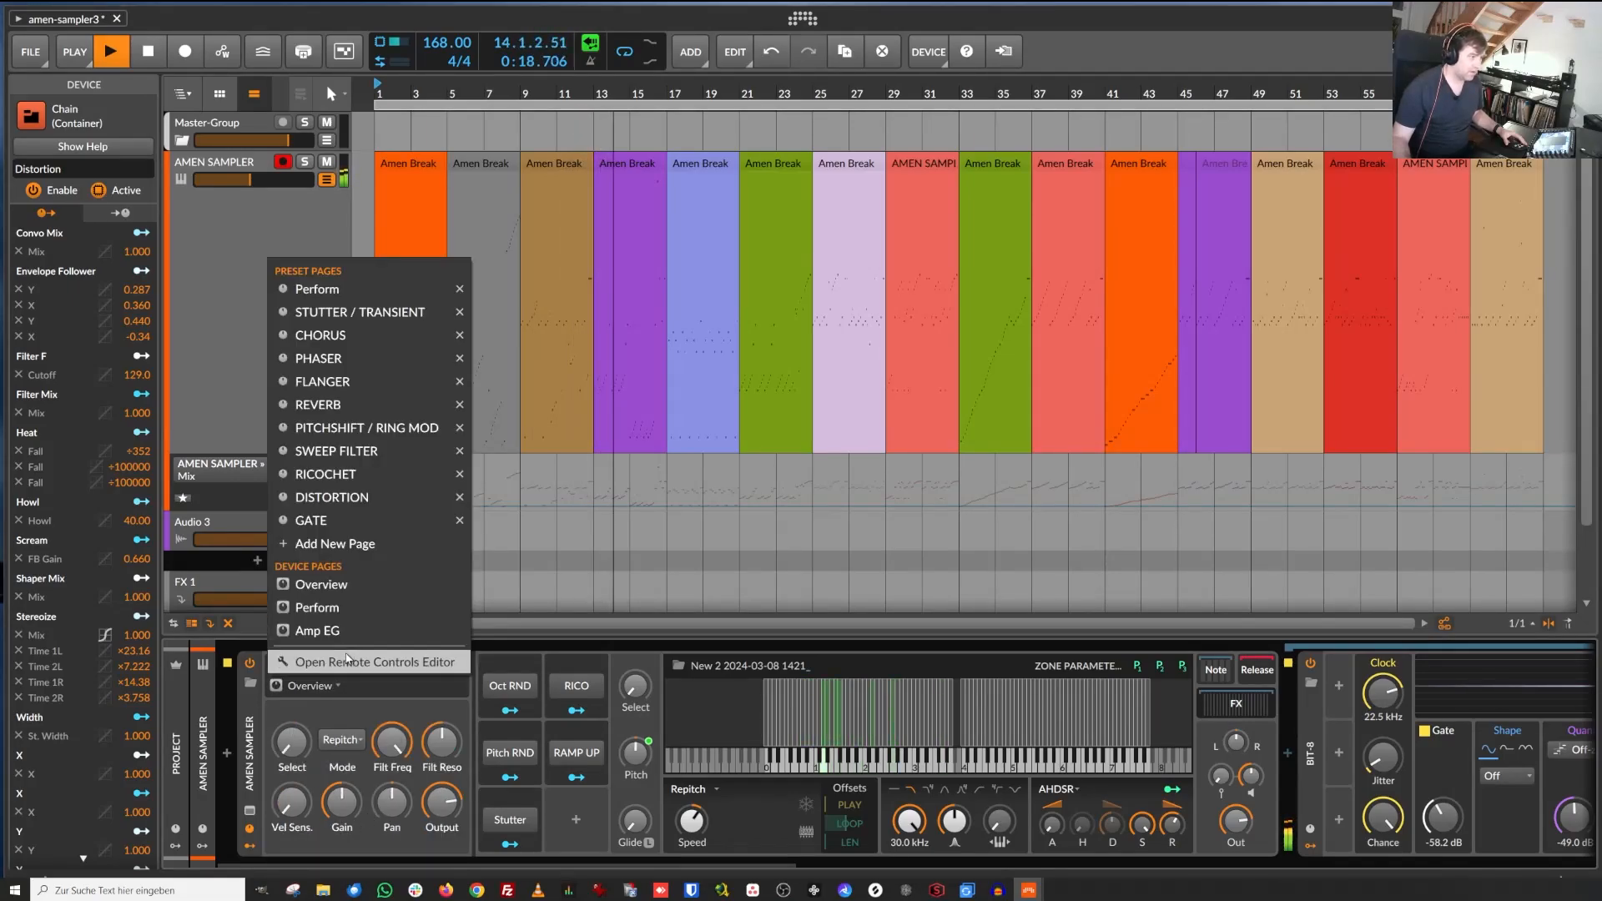
click(359, 662)
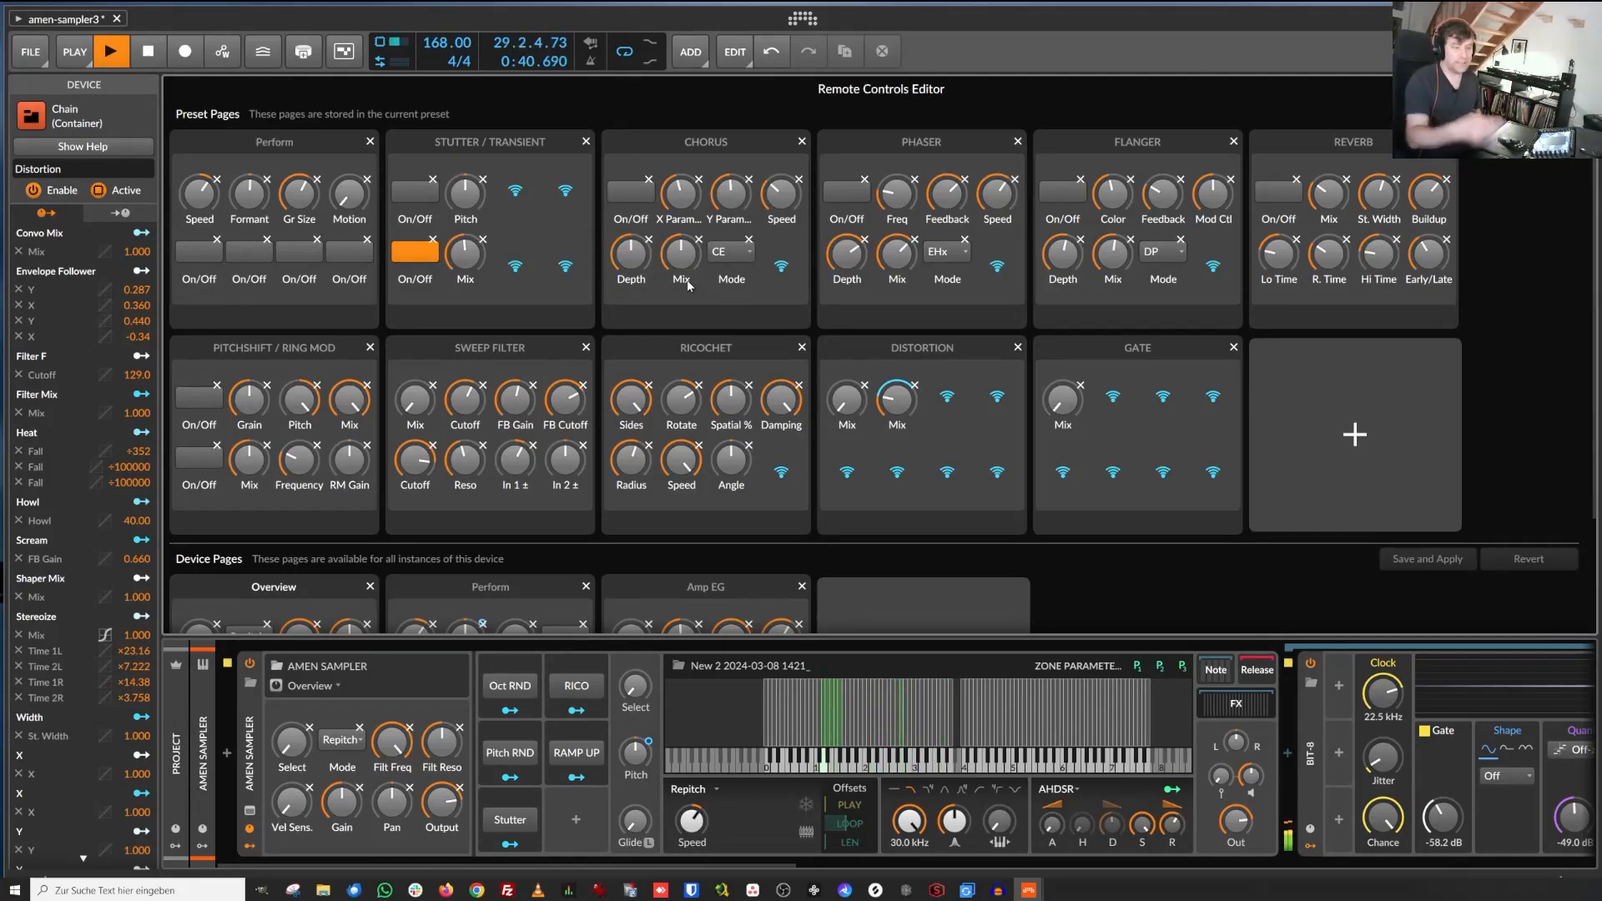
click(408, 193)
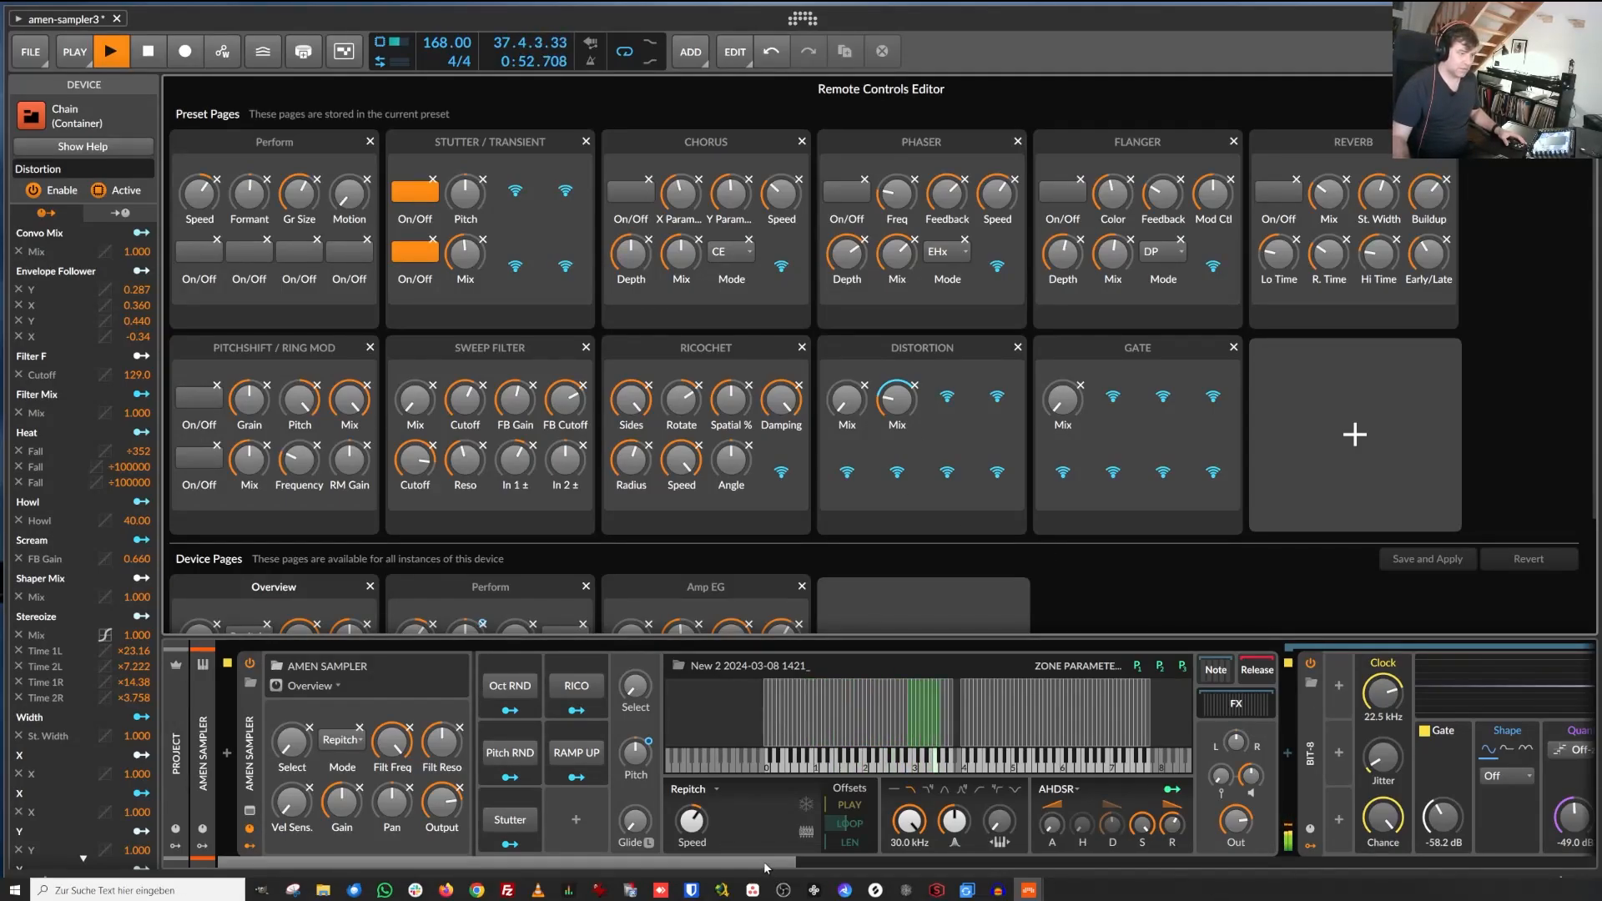
drag(782, 864, 1486, 877)
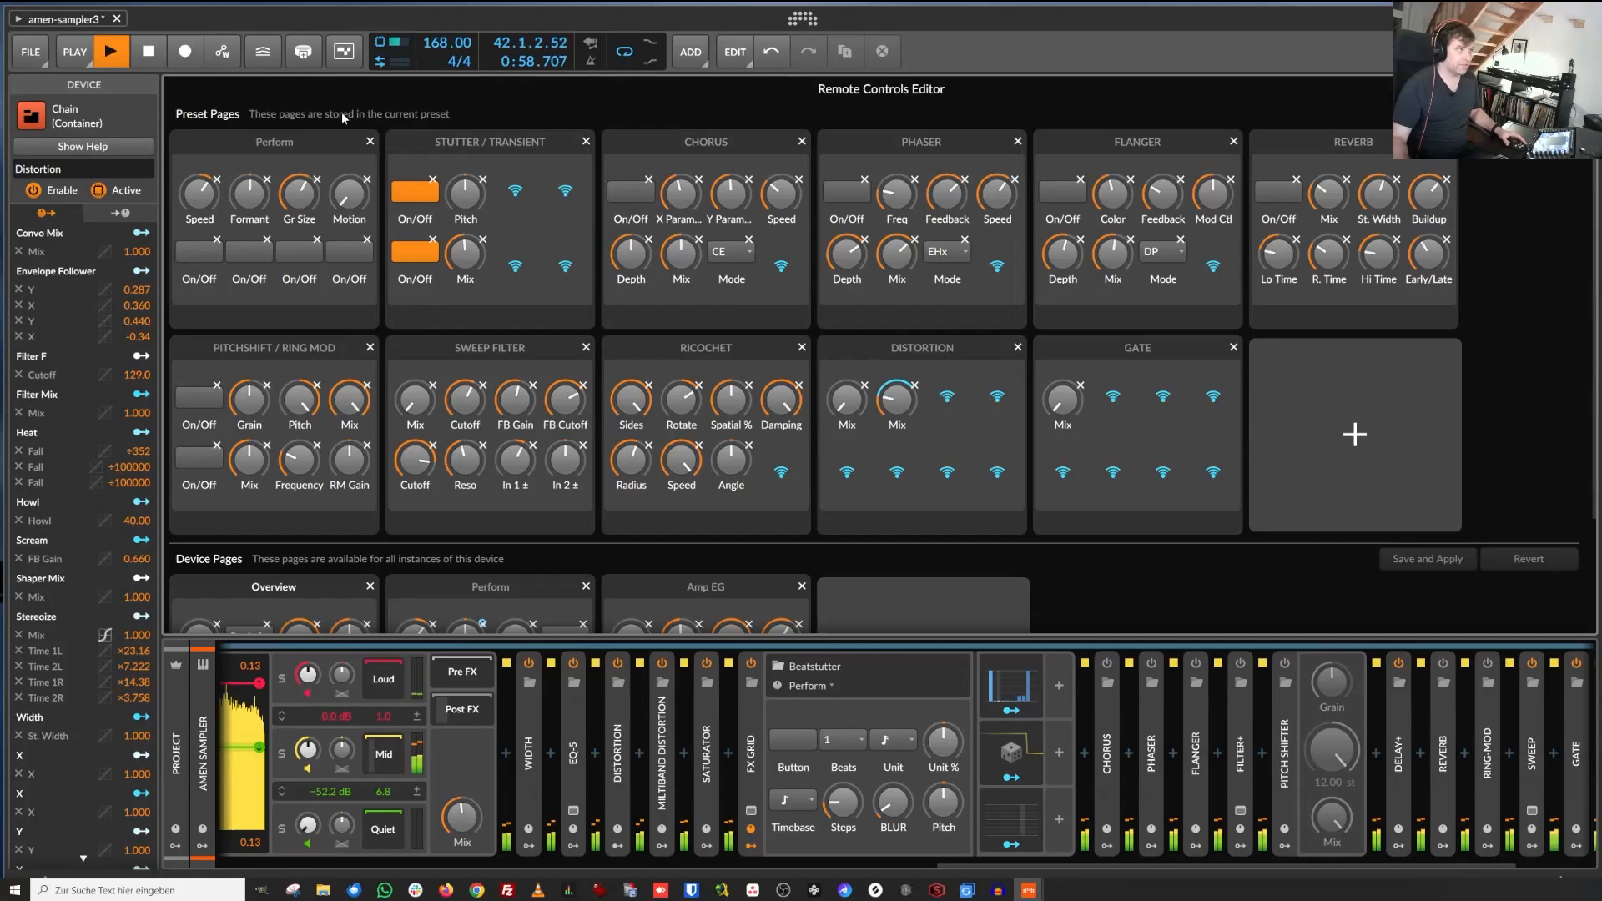
click(408, 196)
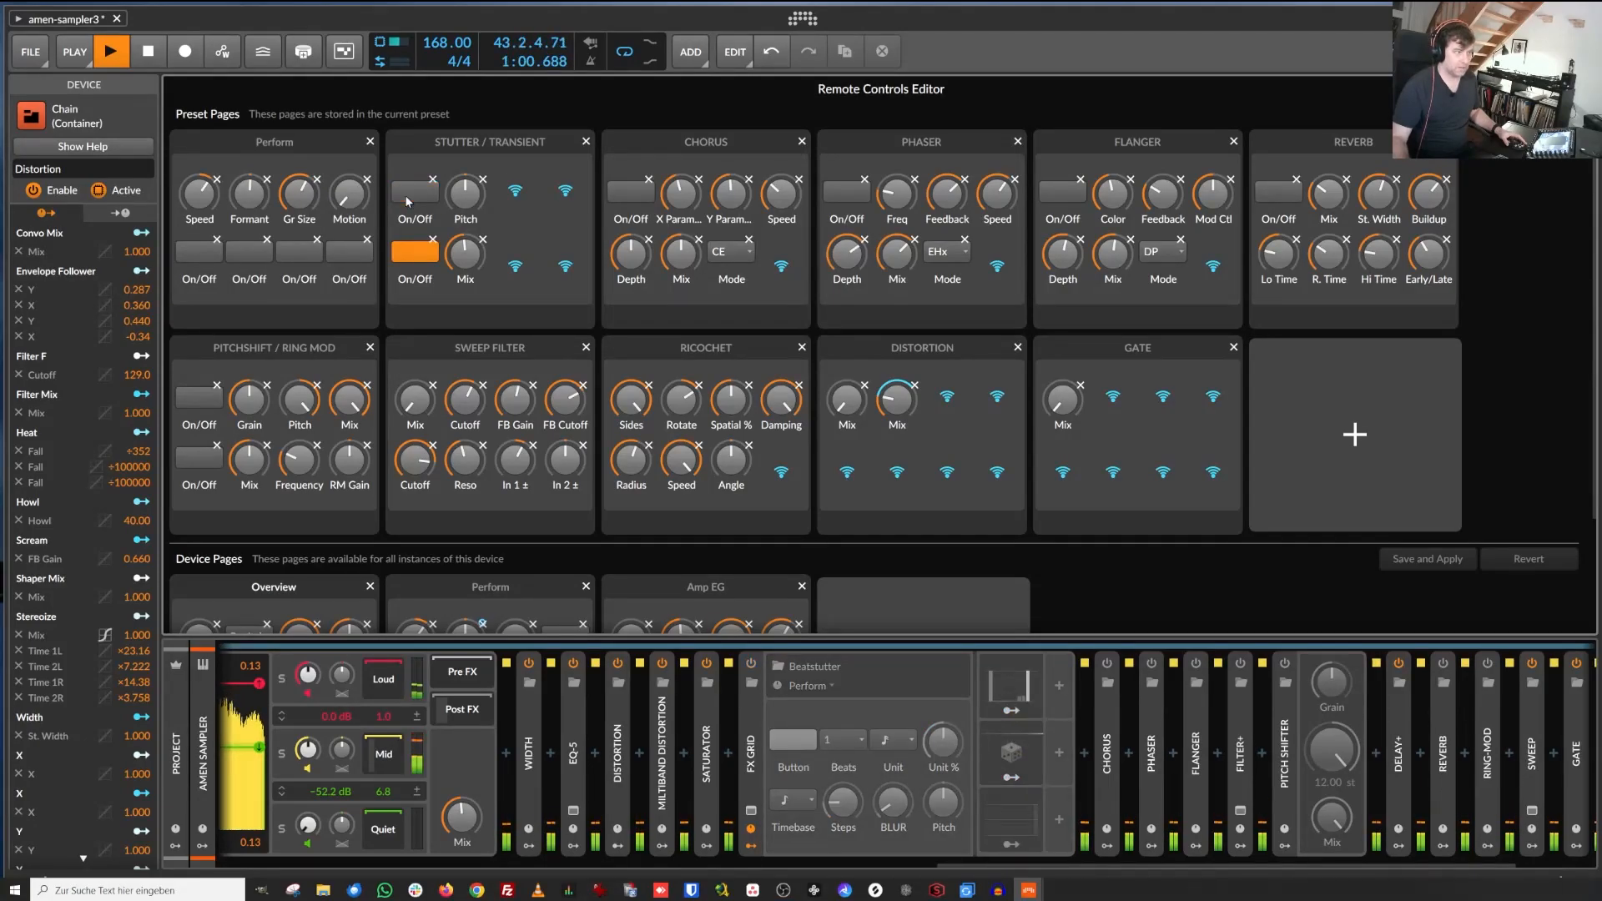
click(405, 194)
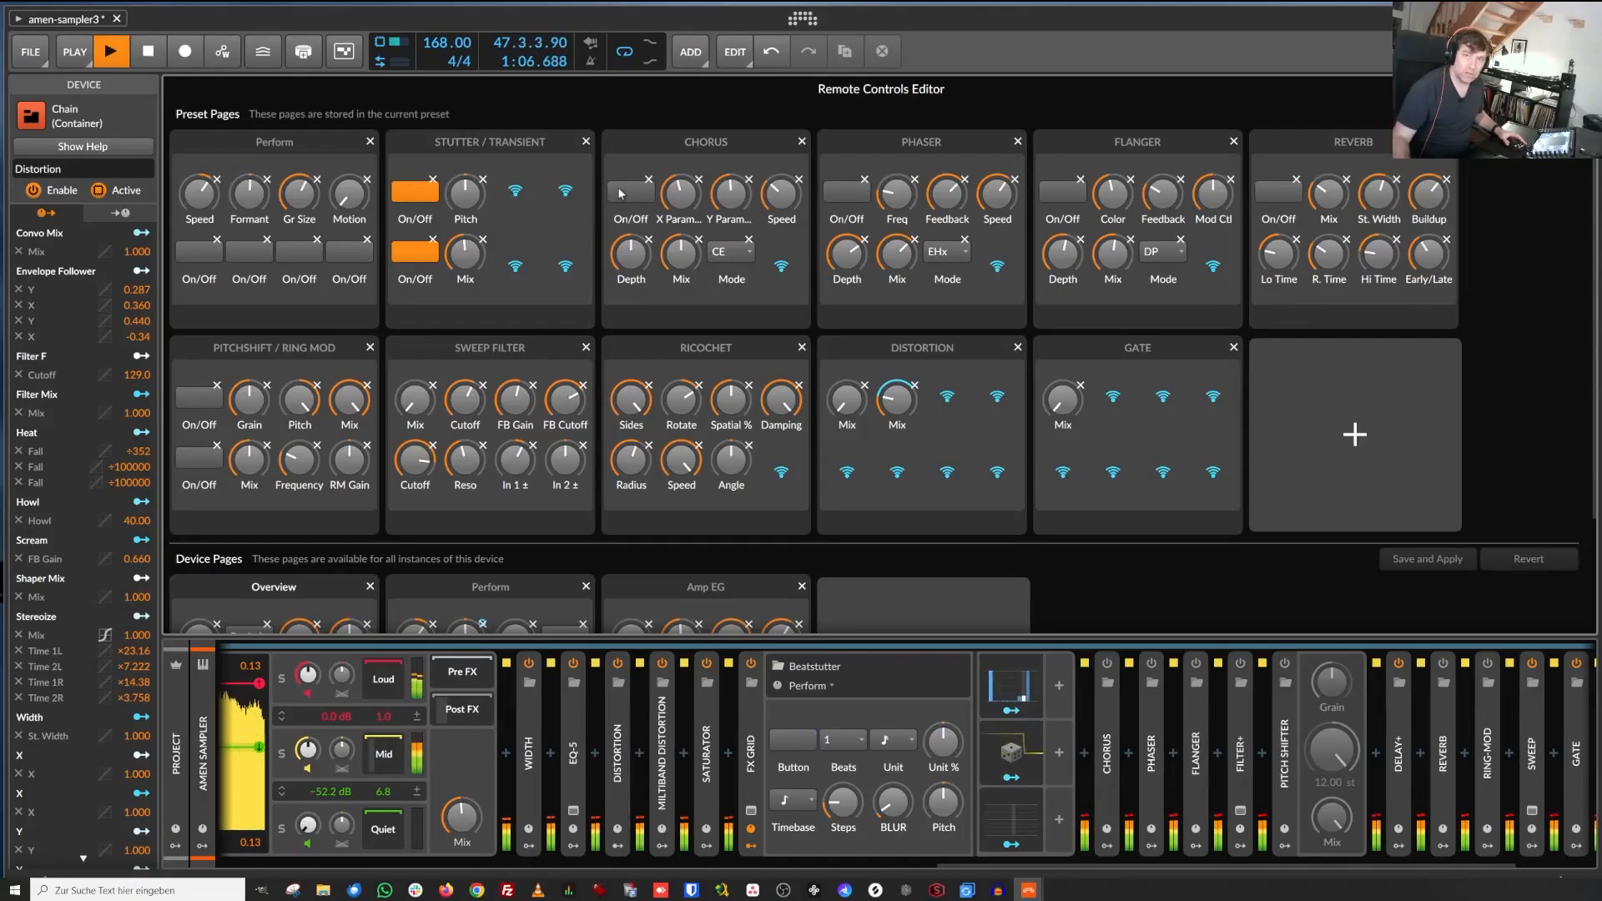
drag(1015, 866, 293, 866)
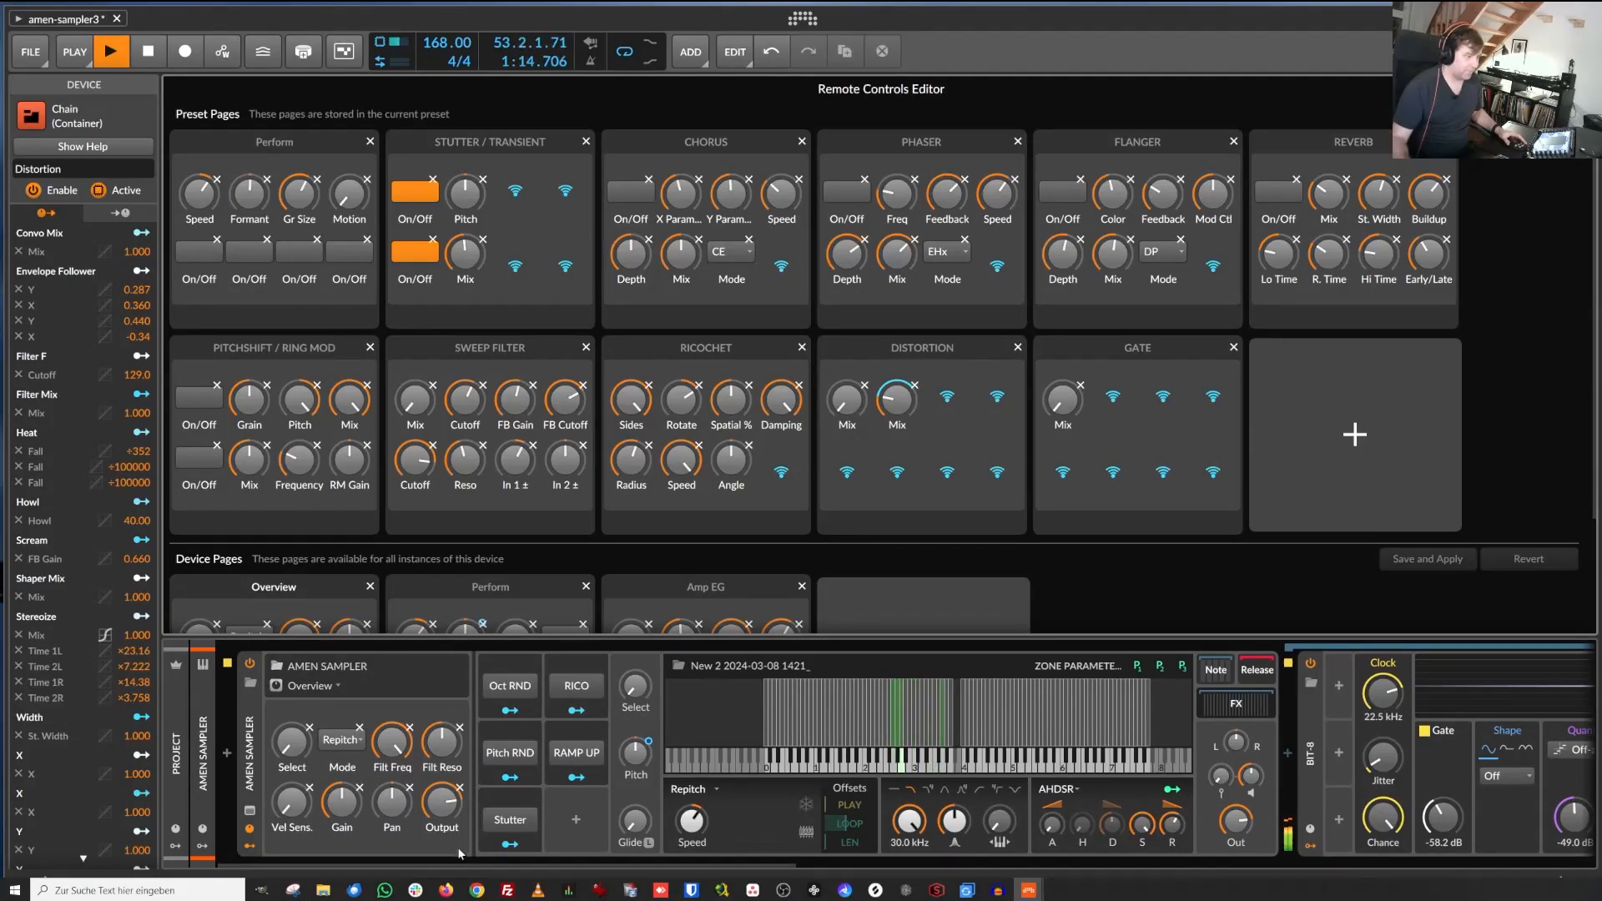
drag(459, 864, 1257, 882)
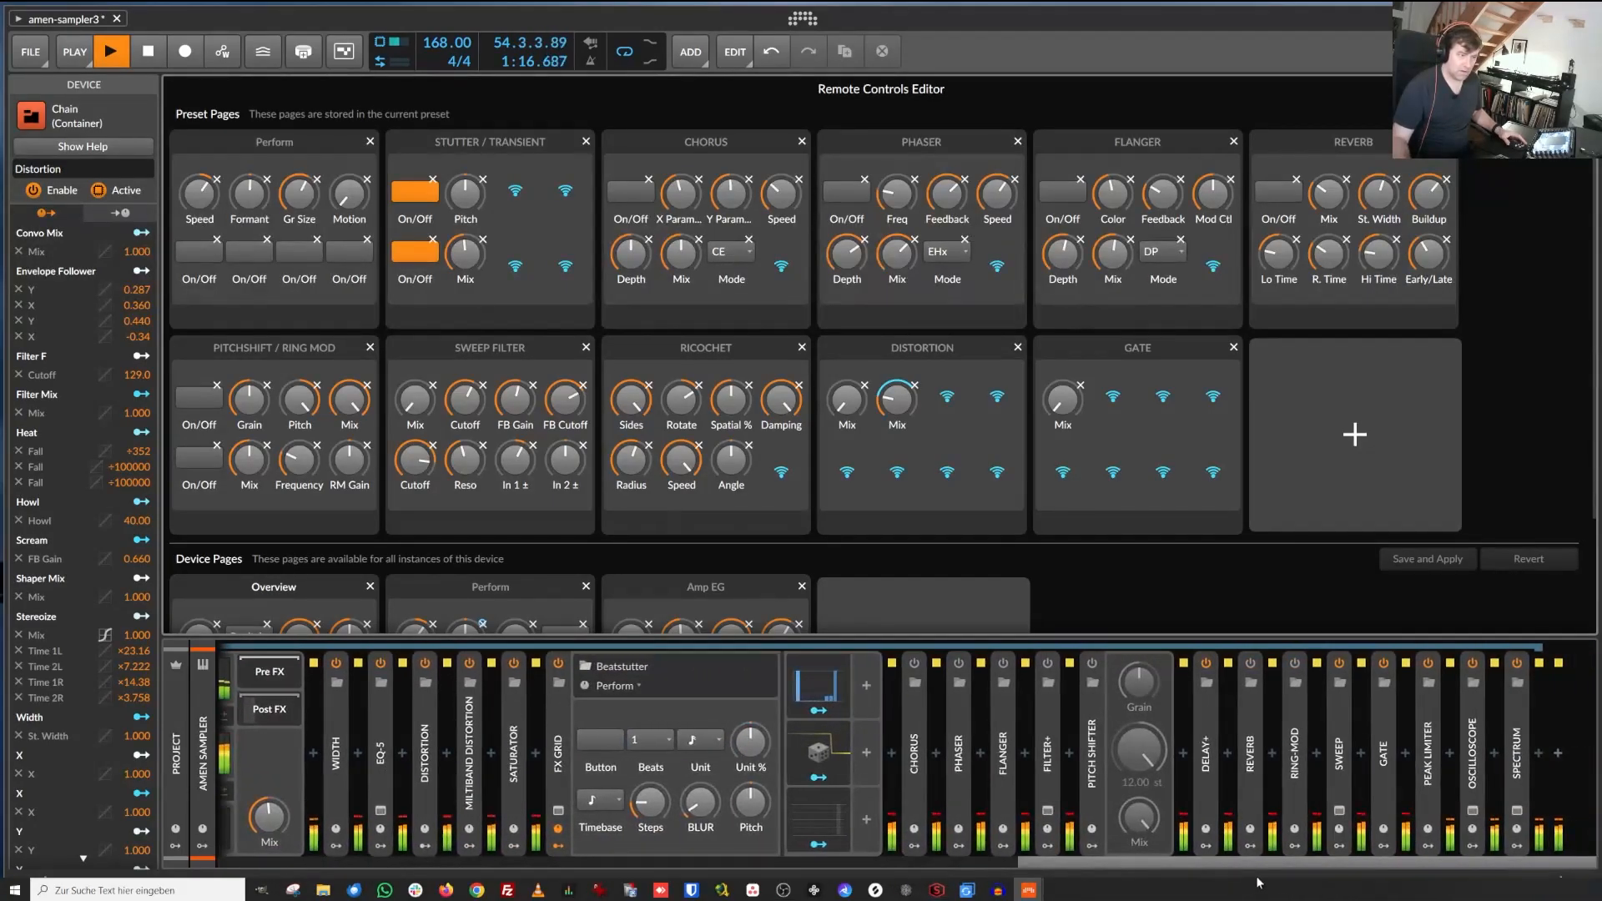
Audition the Reverb by toggling the first On/Off control of the Perform preset page, leaving it off.
click(193, 260)
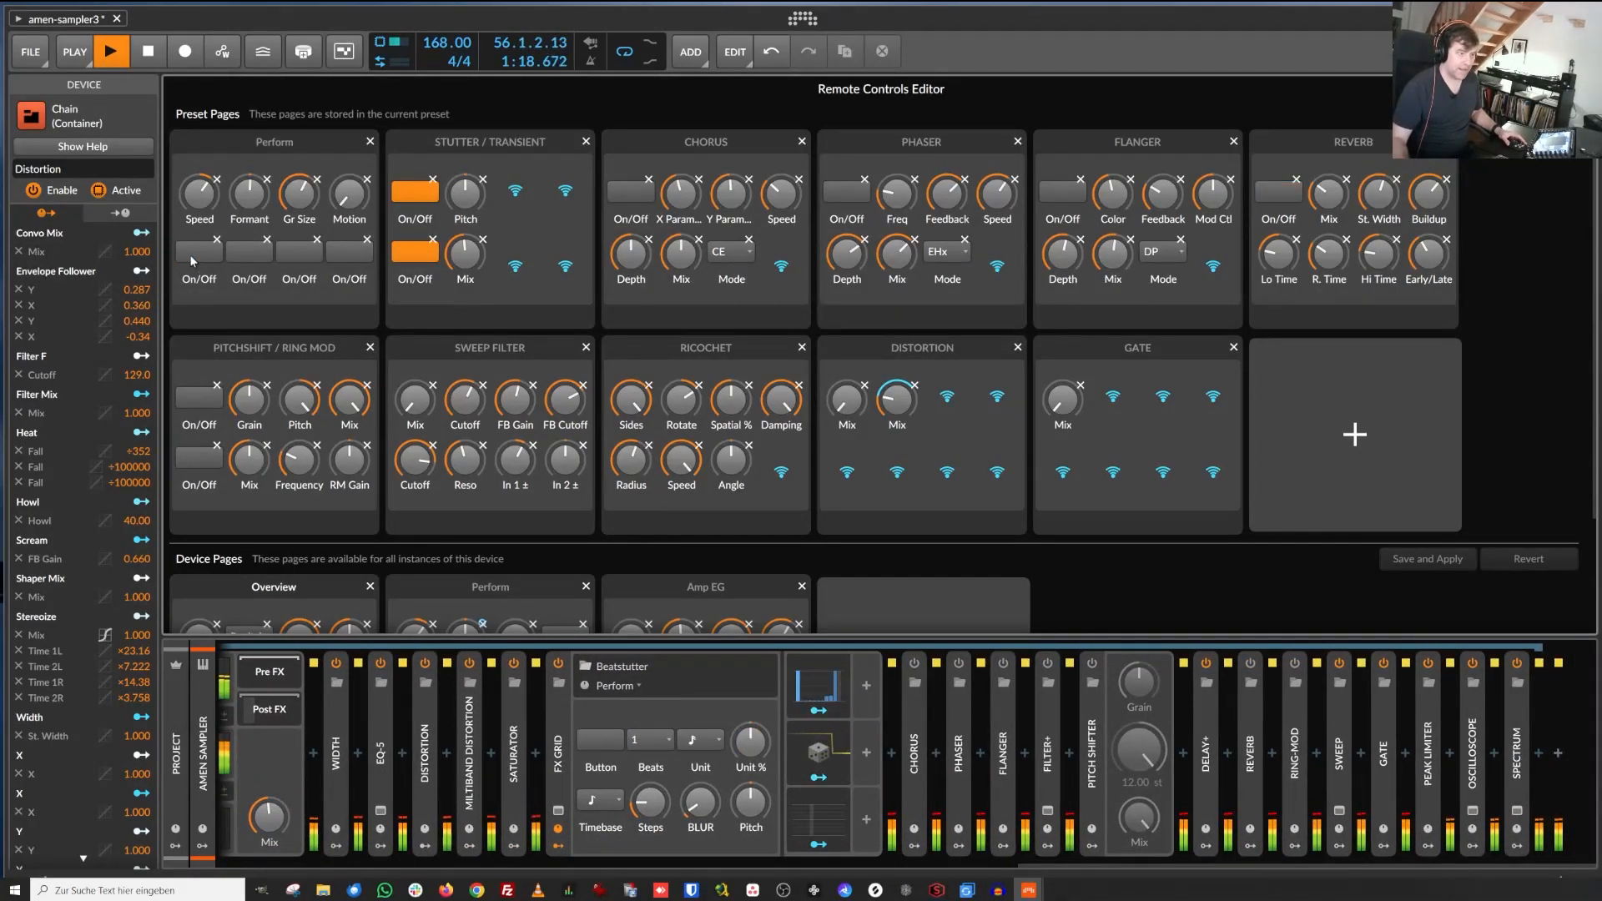
click(190, 260)
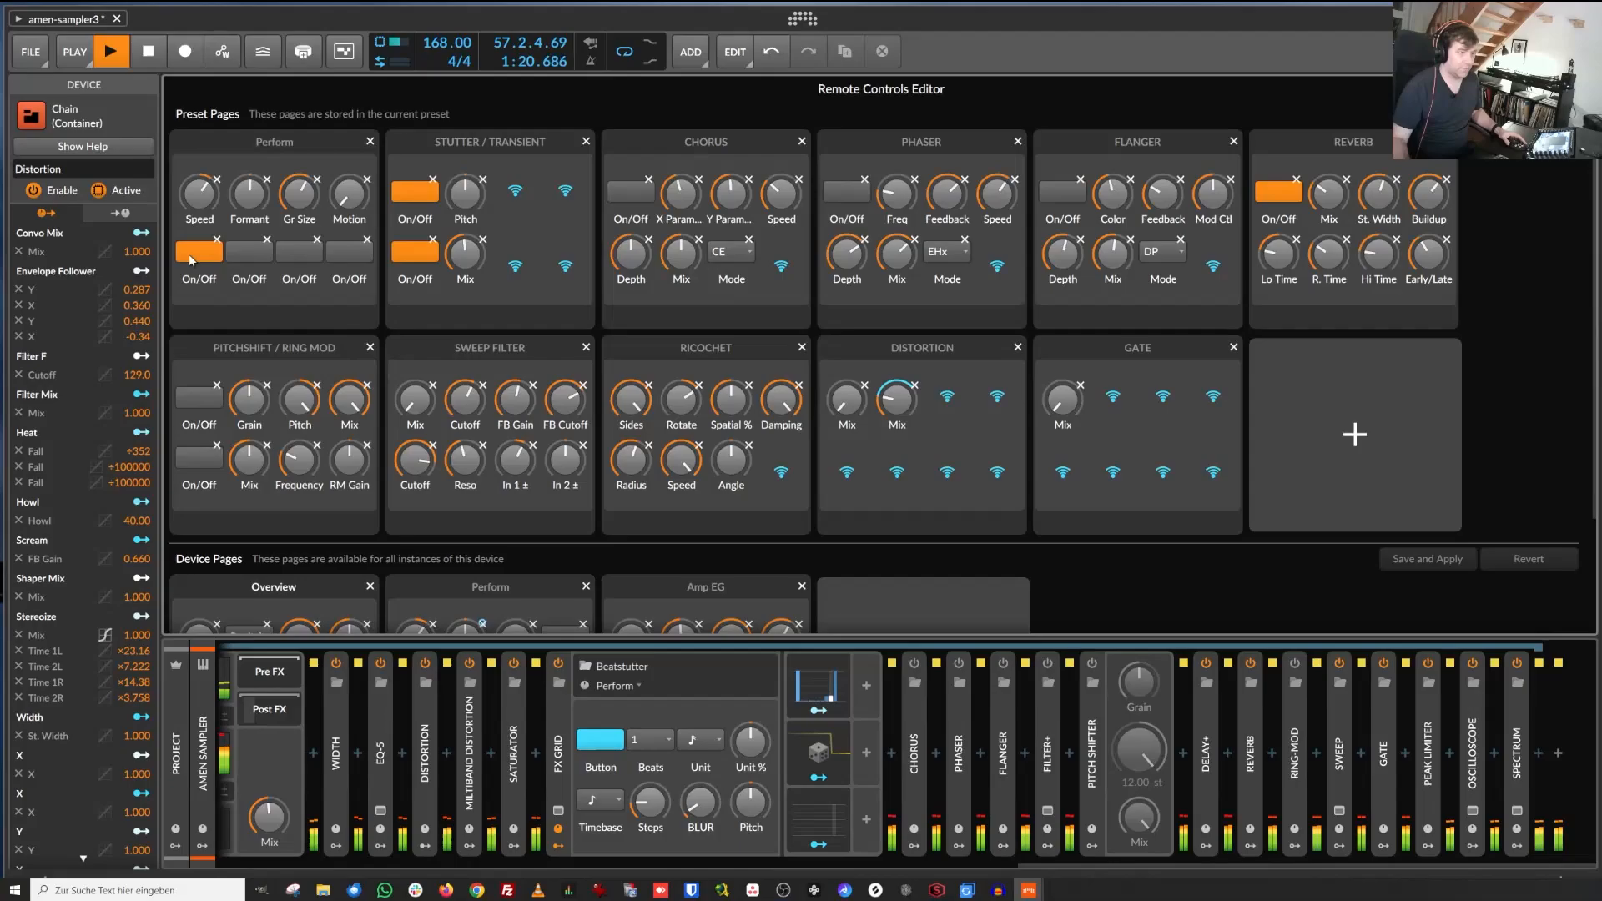
click(192, 260)
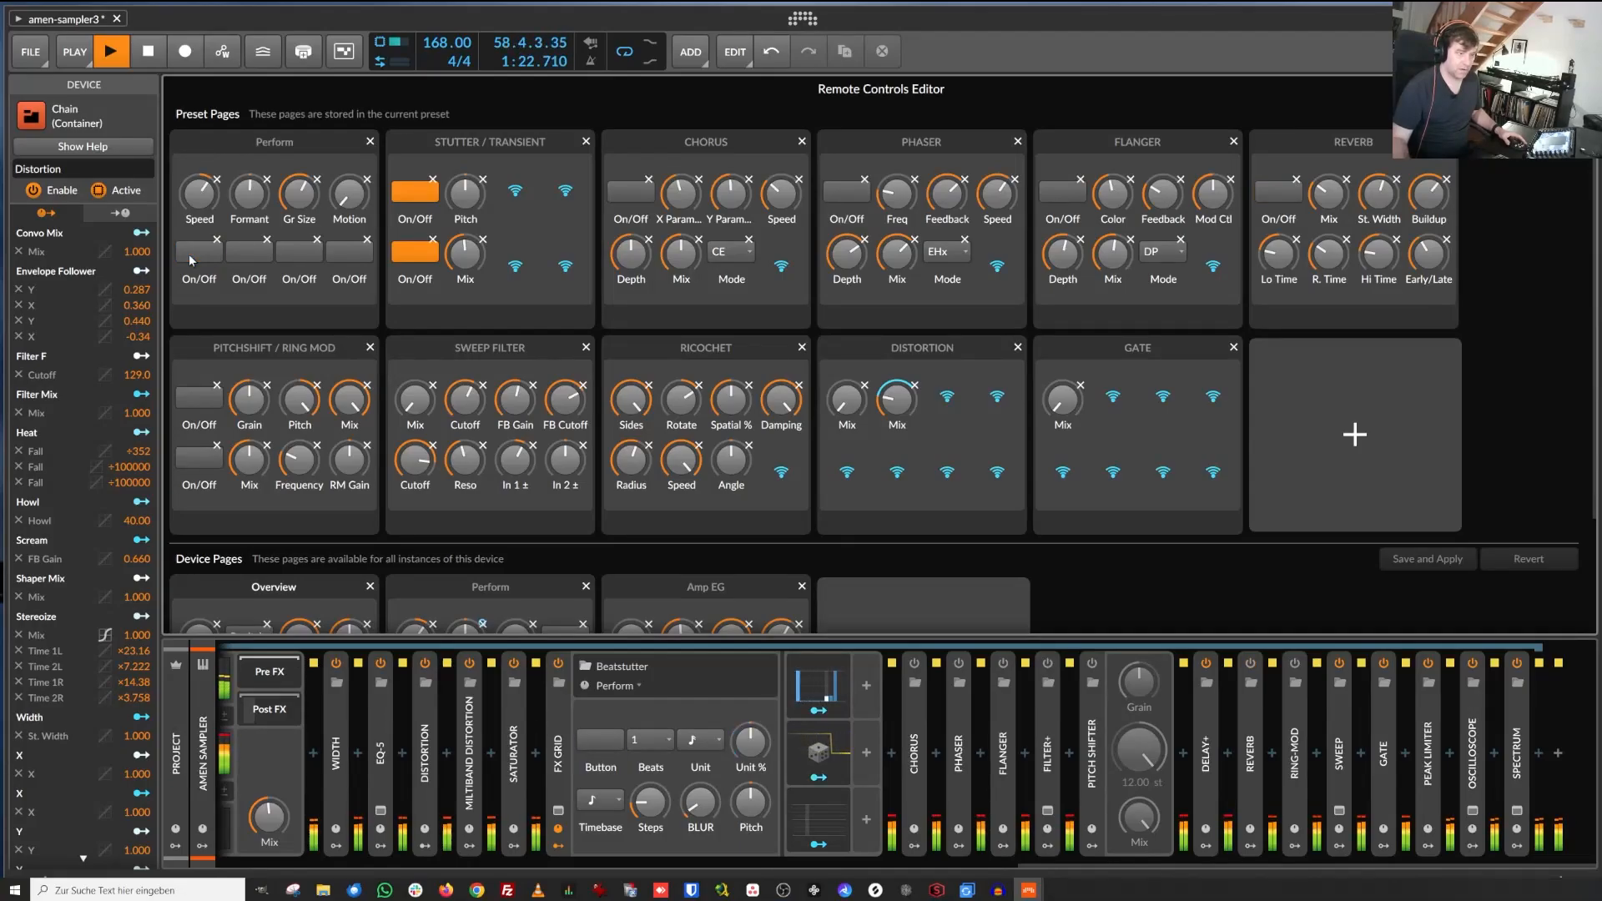
click(191, 259)
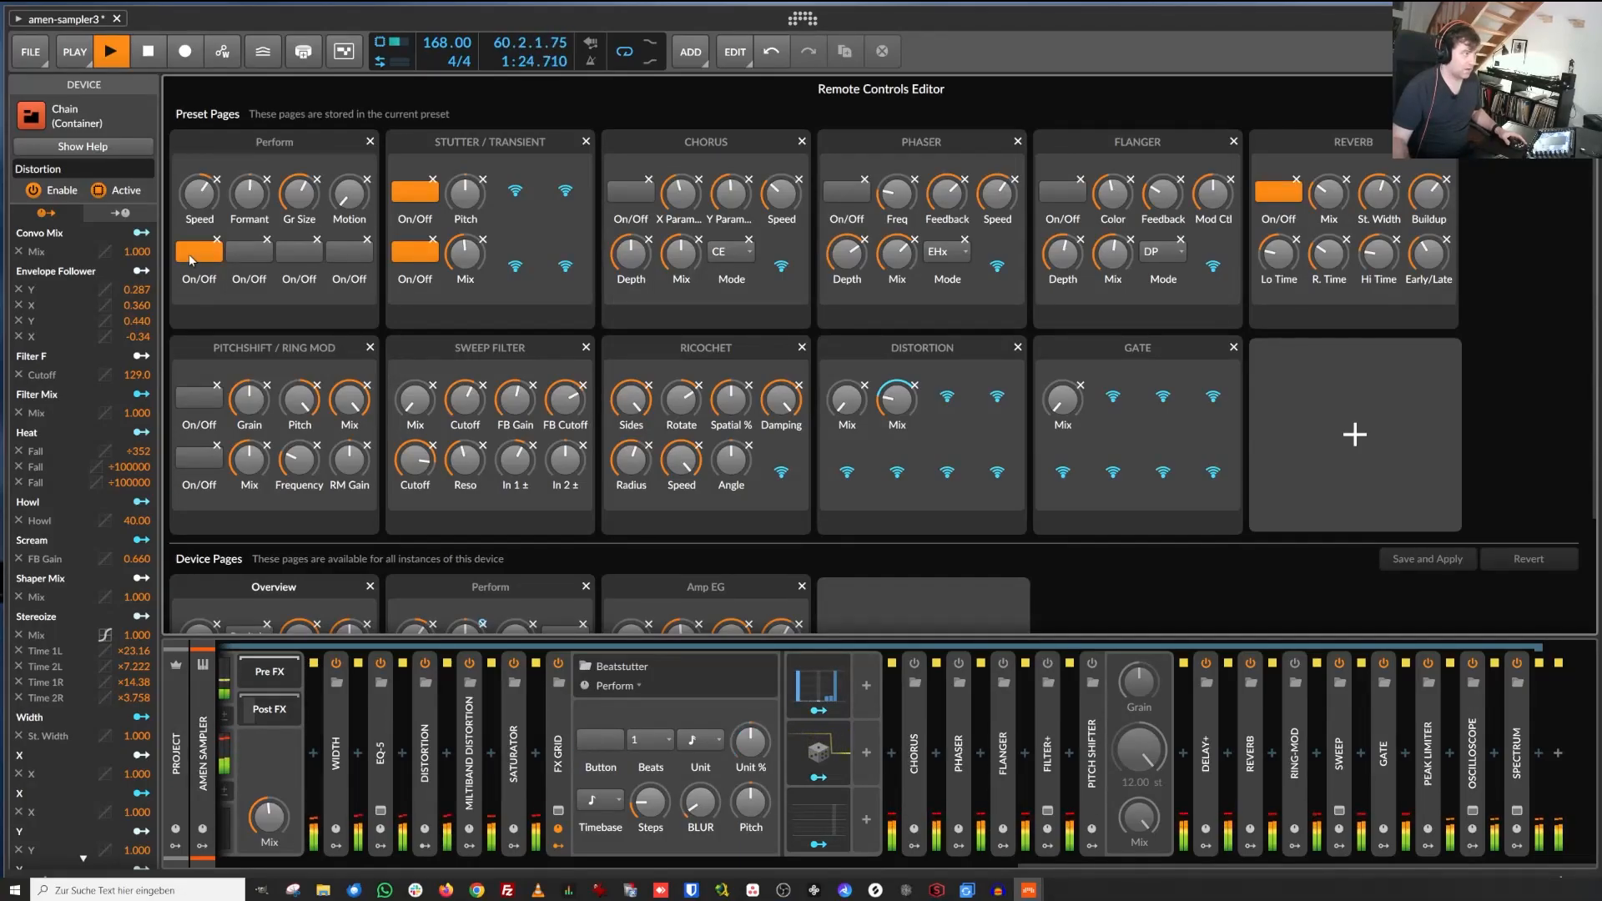
click(192, 259)
Enable the Chorus with the second On/Off control of the Perform preset page, lower its X parameter, and disable it again.
click(247, 255)
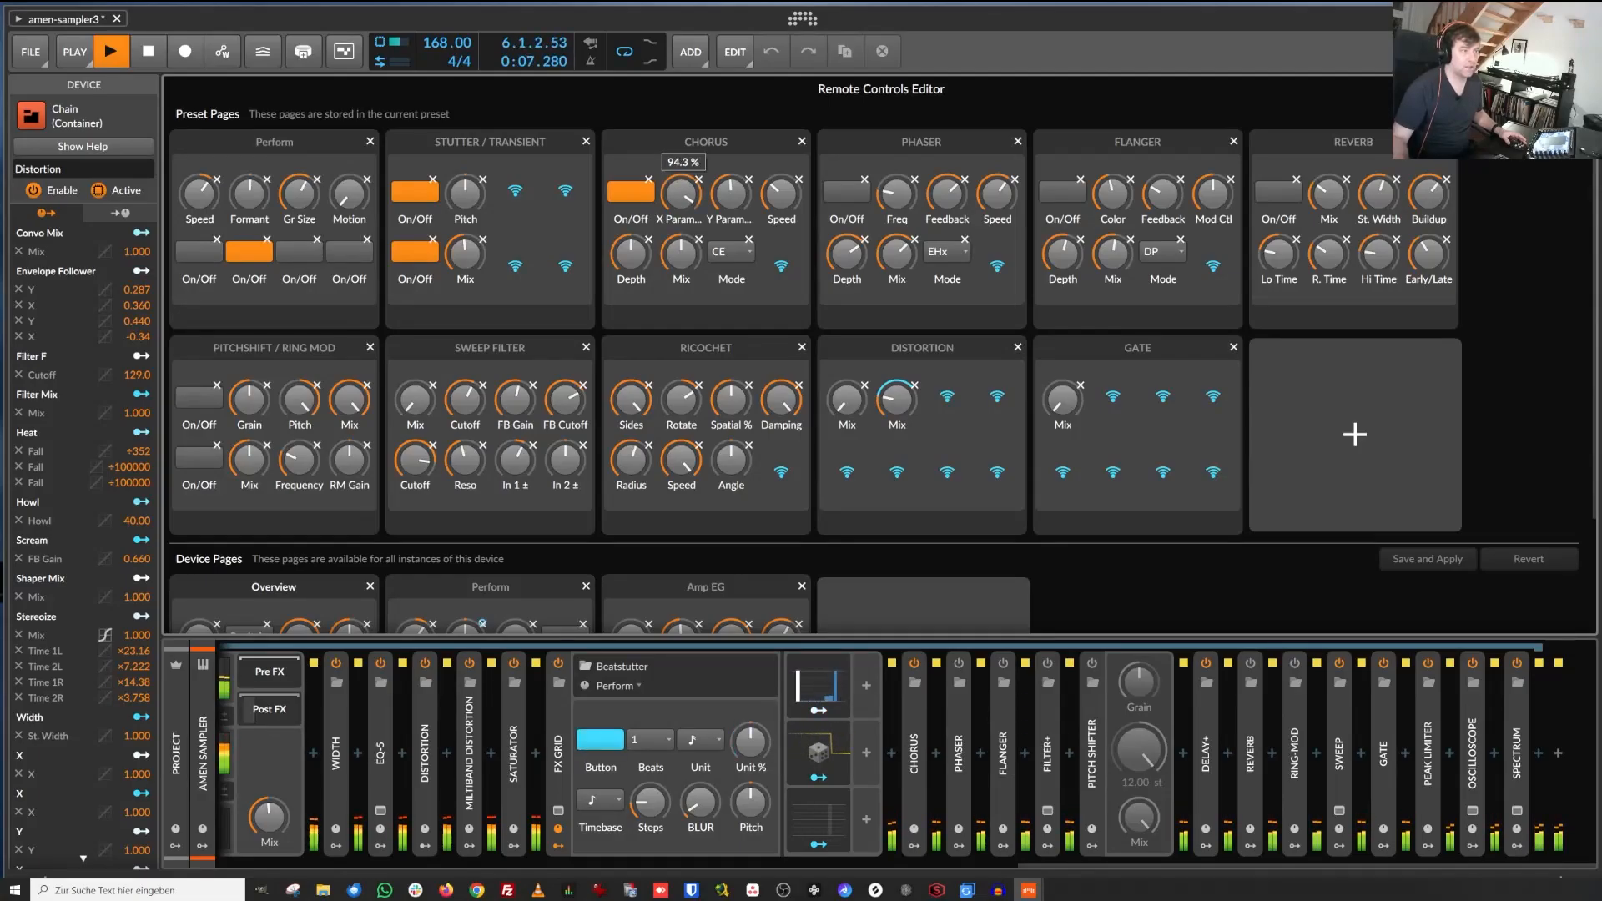
drag(681, 188, 682, 177)
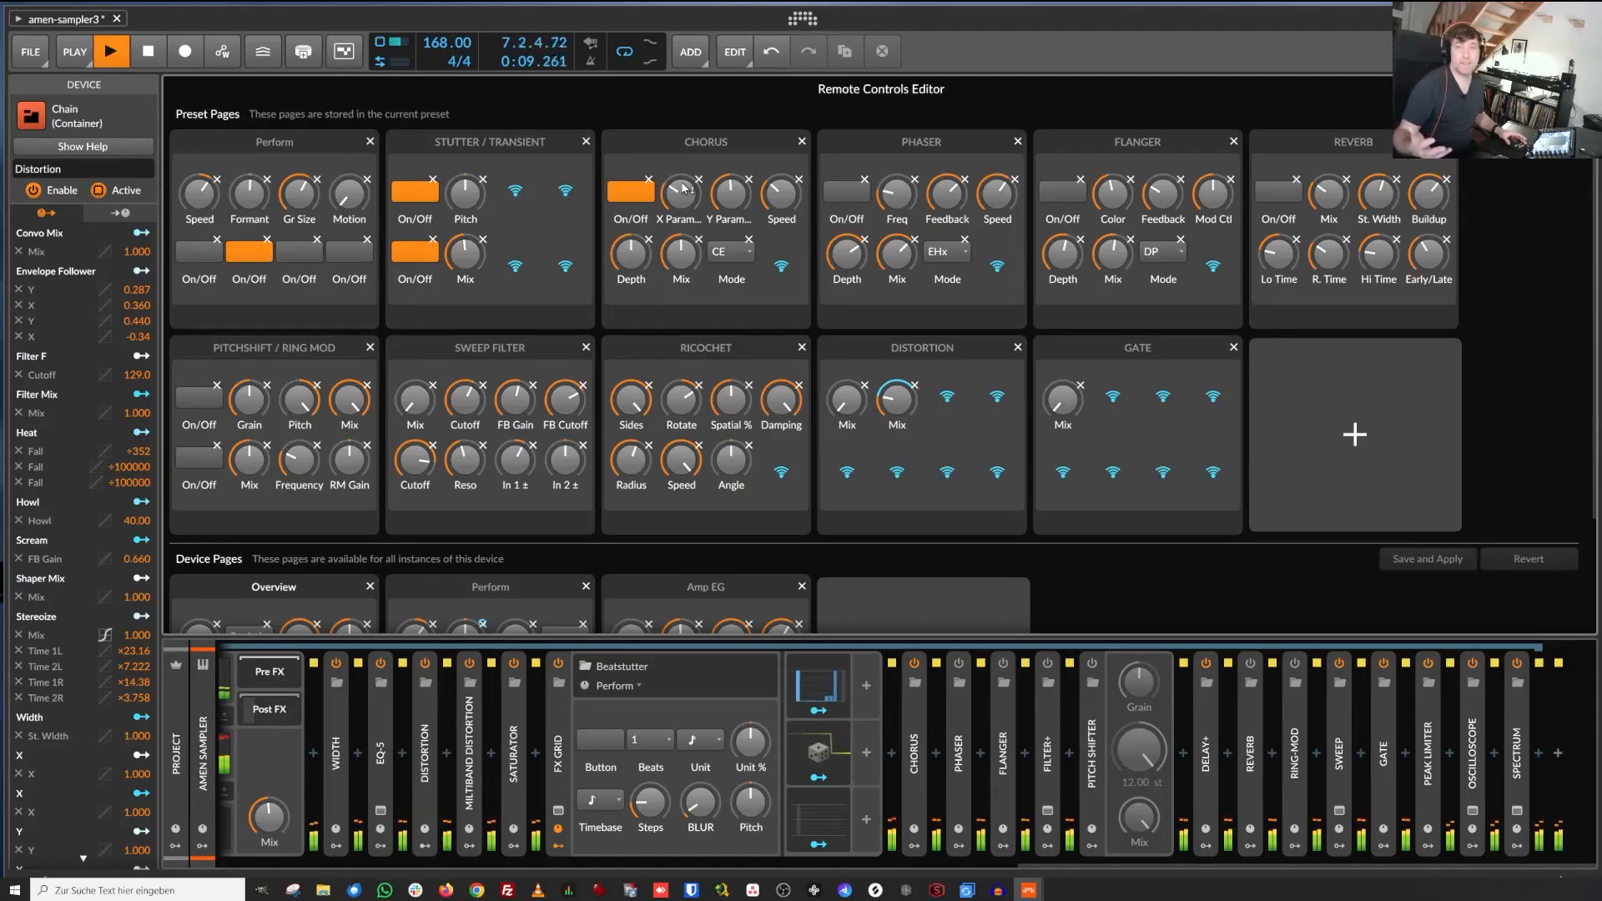
click(257, 261)
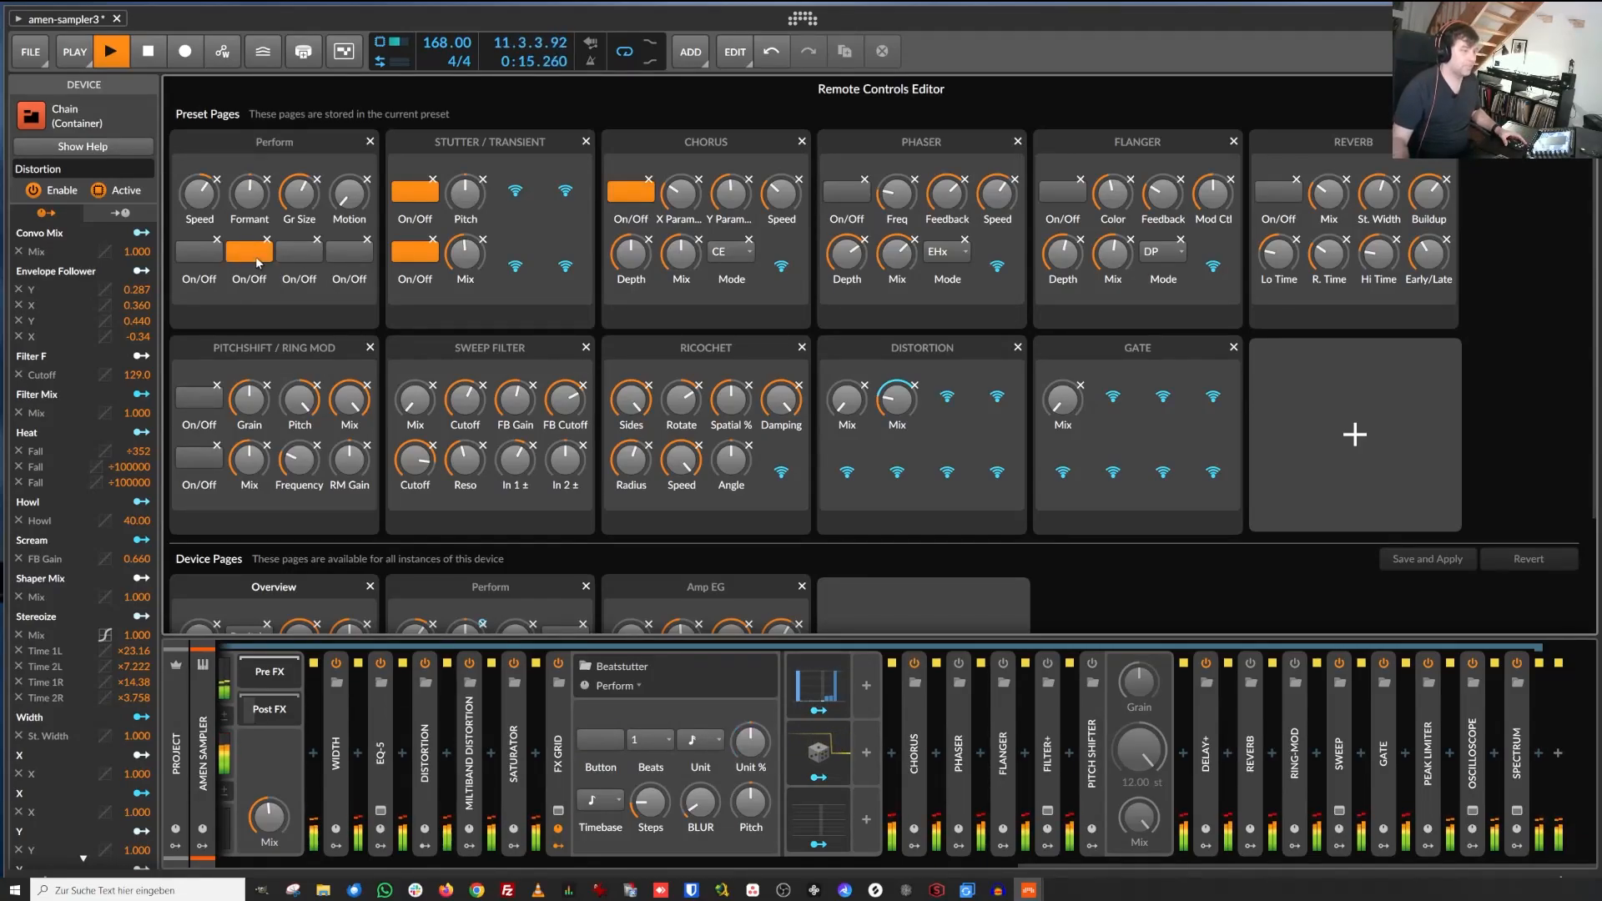
click(258, 261)
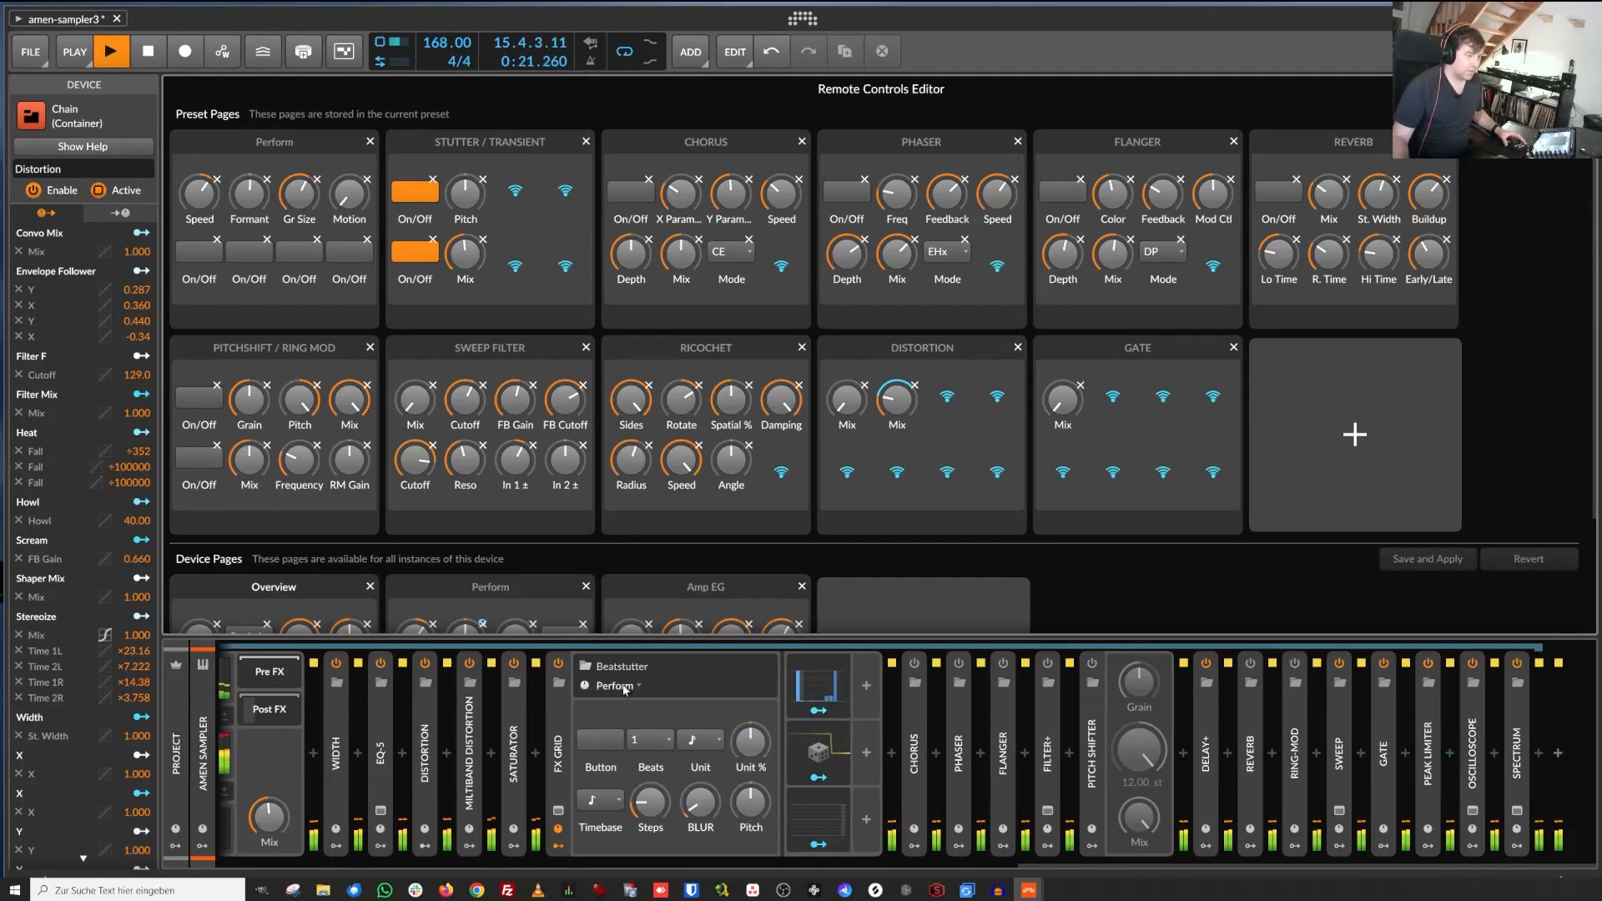
View the Beatstutter's grid patch and redraw its first Steps modulator with a few isolated high steps and the rest near zero.
click(557, 812)
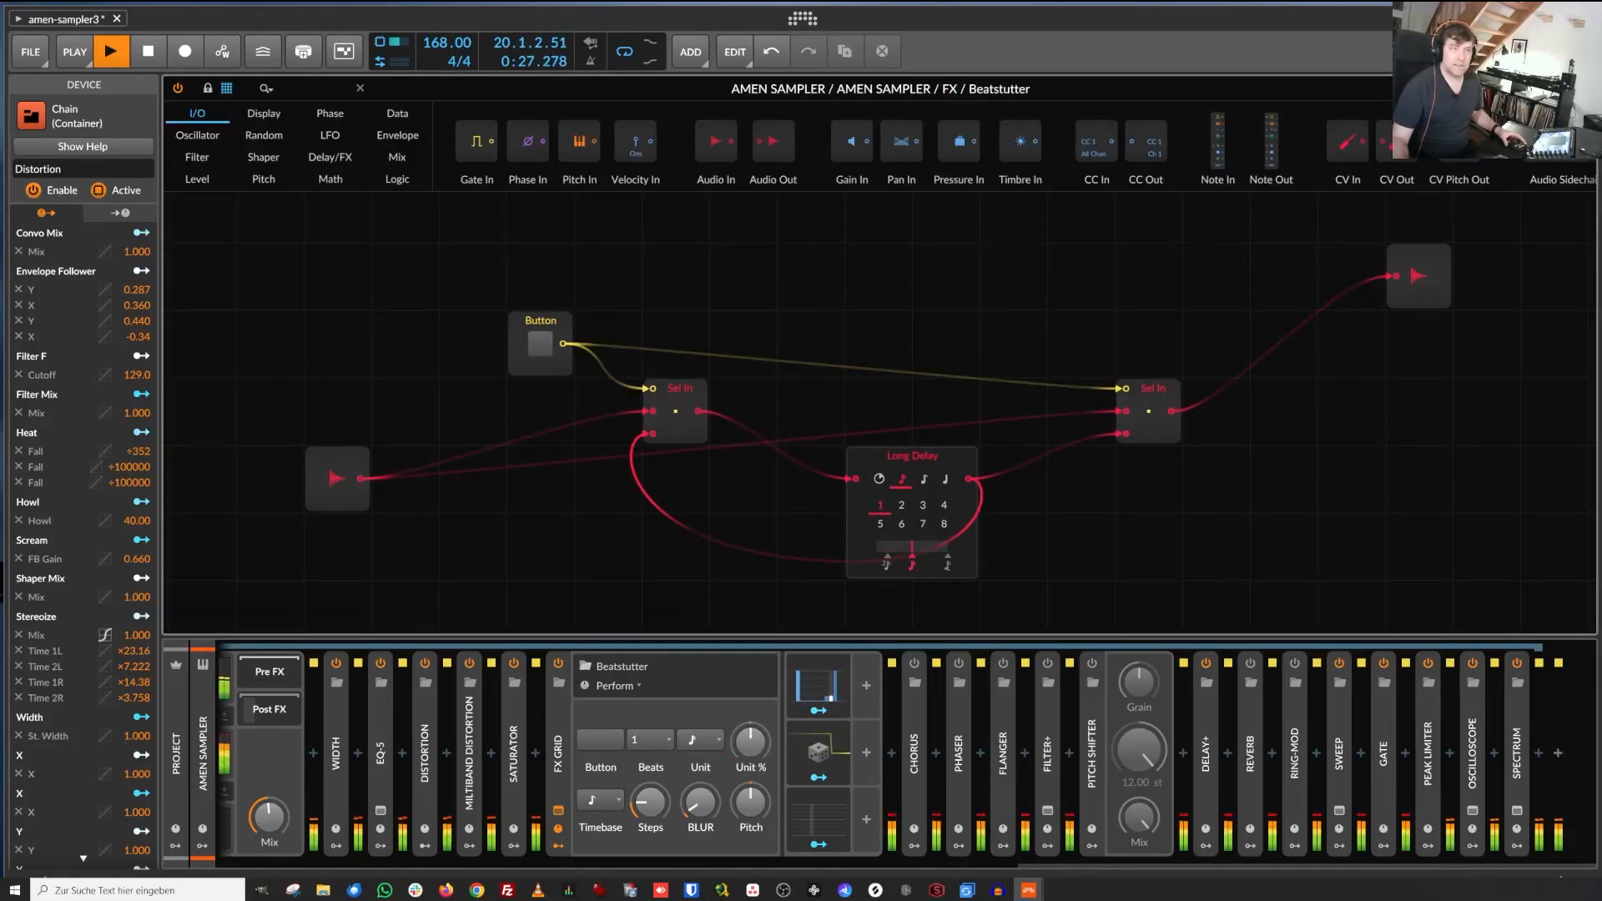
click(557, 811)
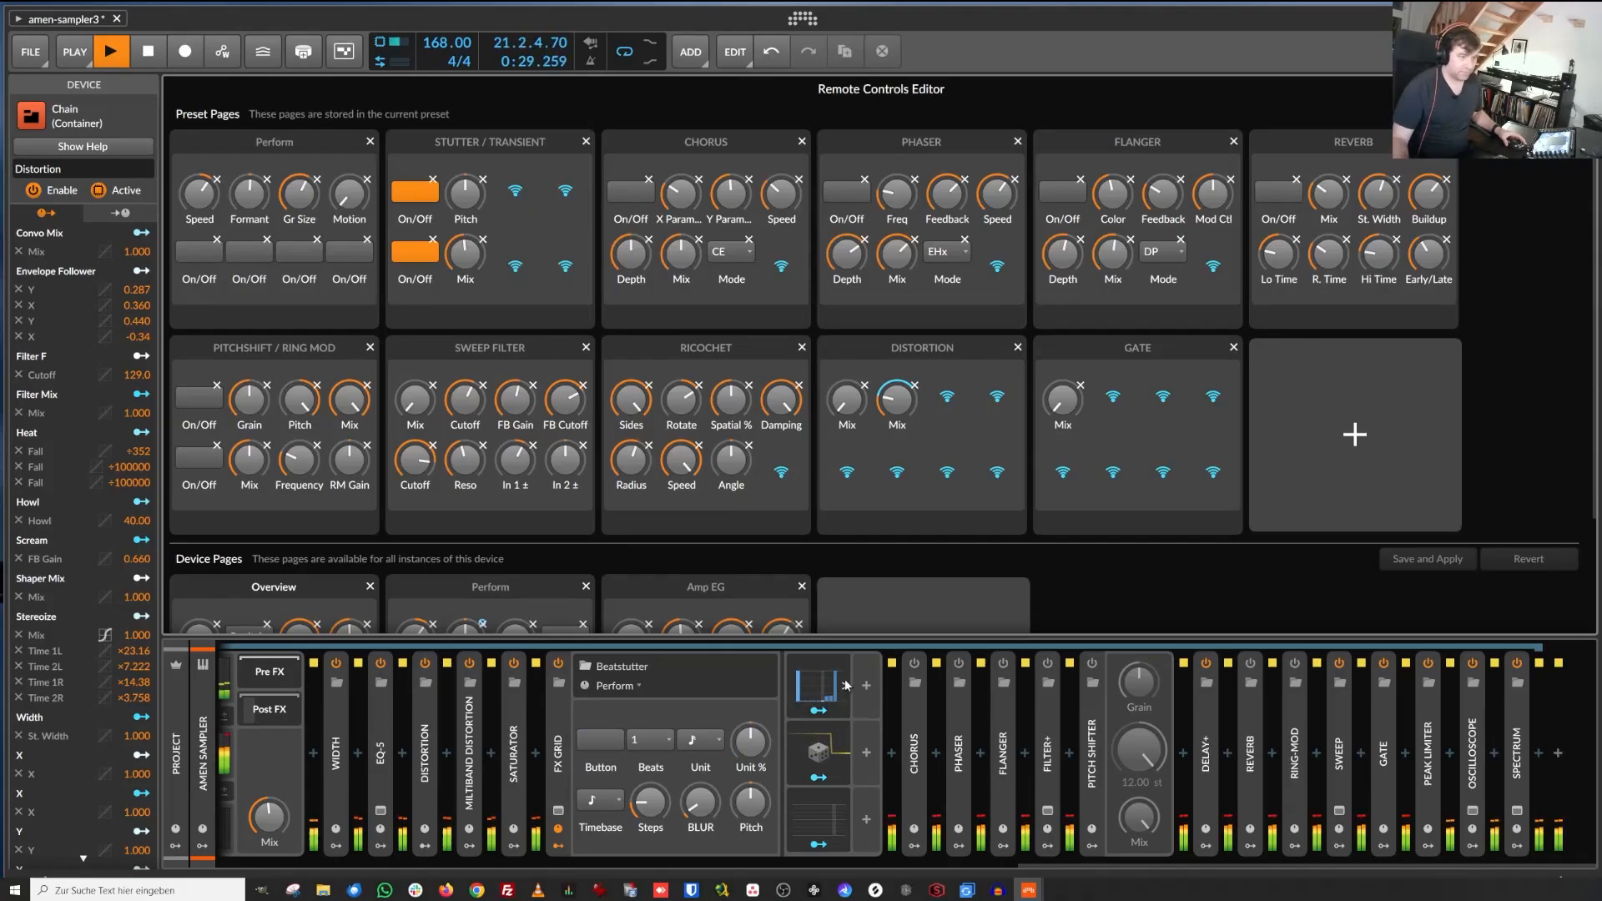
click(817, 686)
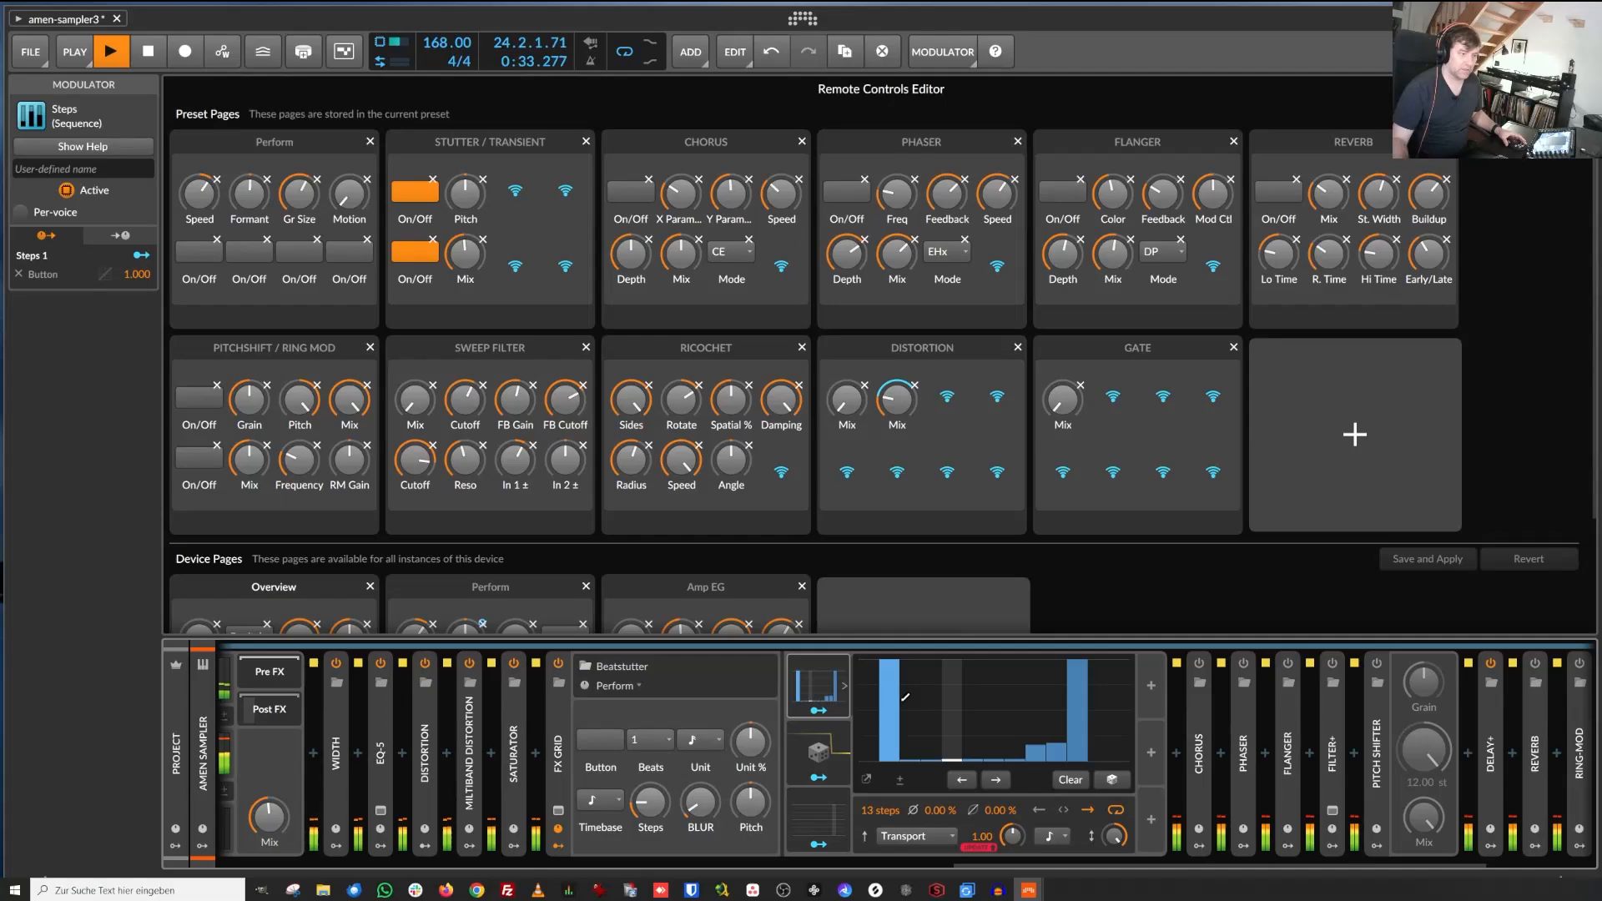
drag(911, 692, 1103, 668)
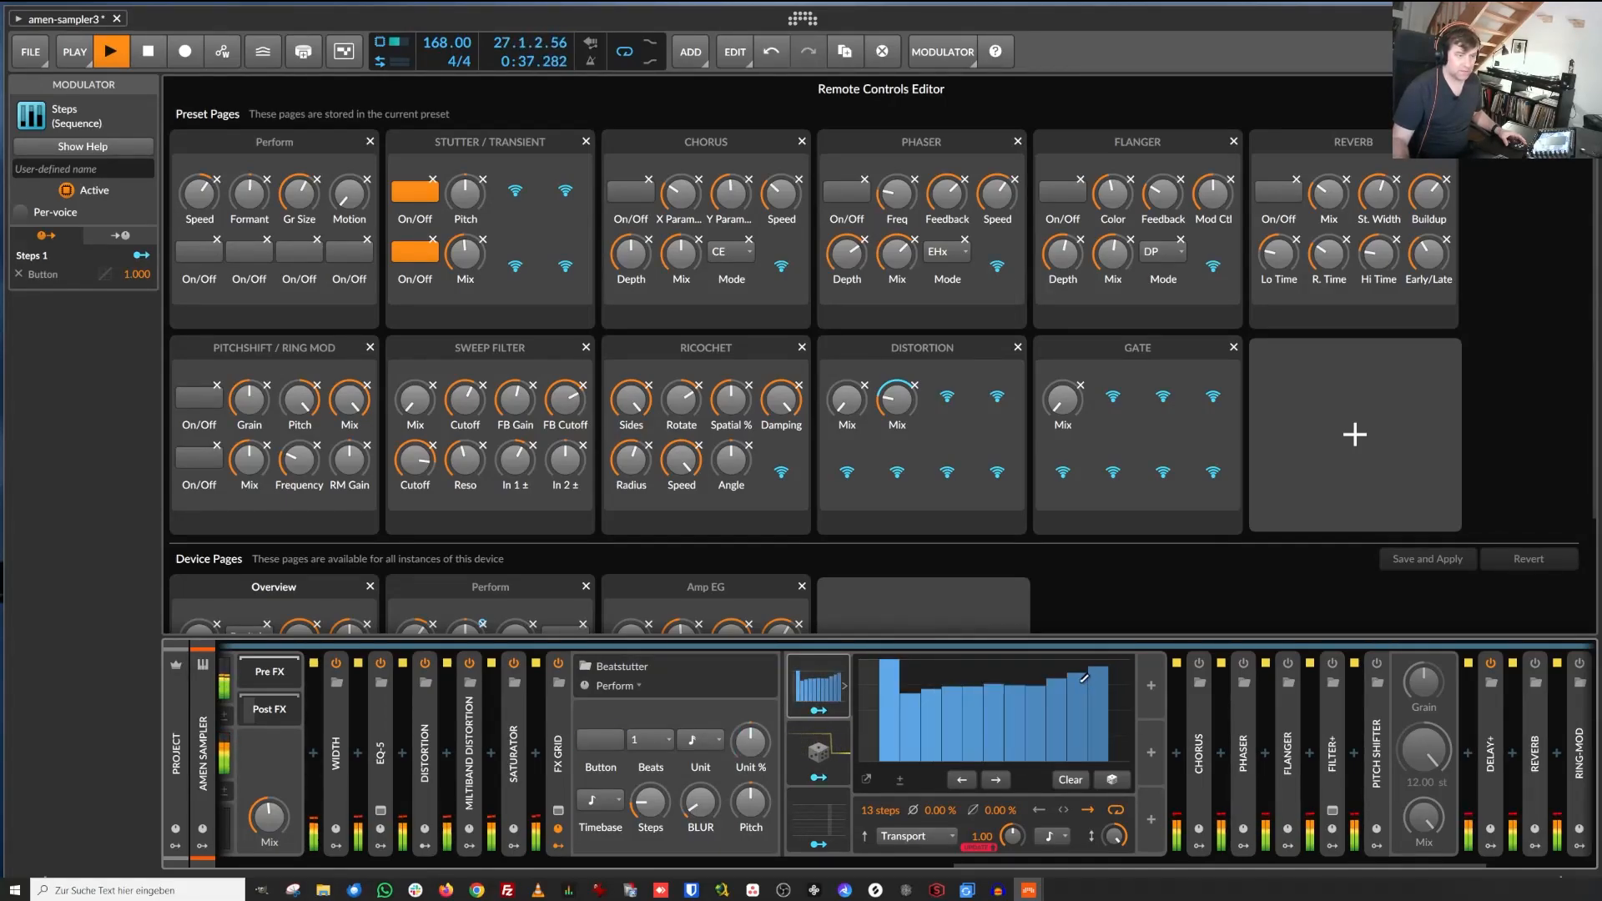
mouse_move(1084, 763)
mouse_down()
mouse_move(889, 755)
mouse_move(960, 699)
mouse_move(991, 722)
mouse_move(951, 762)
mouse_up()
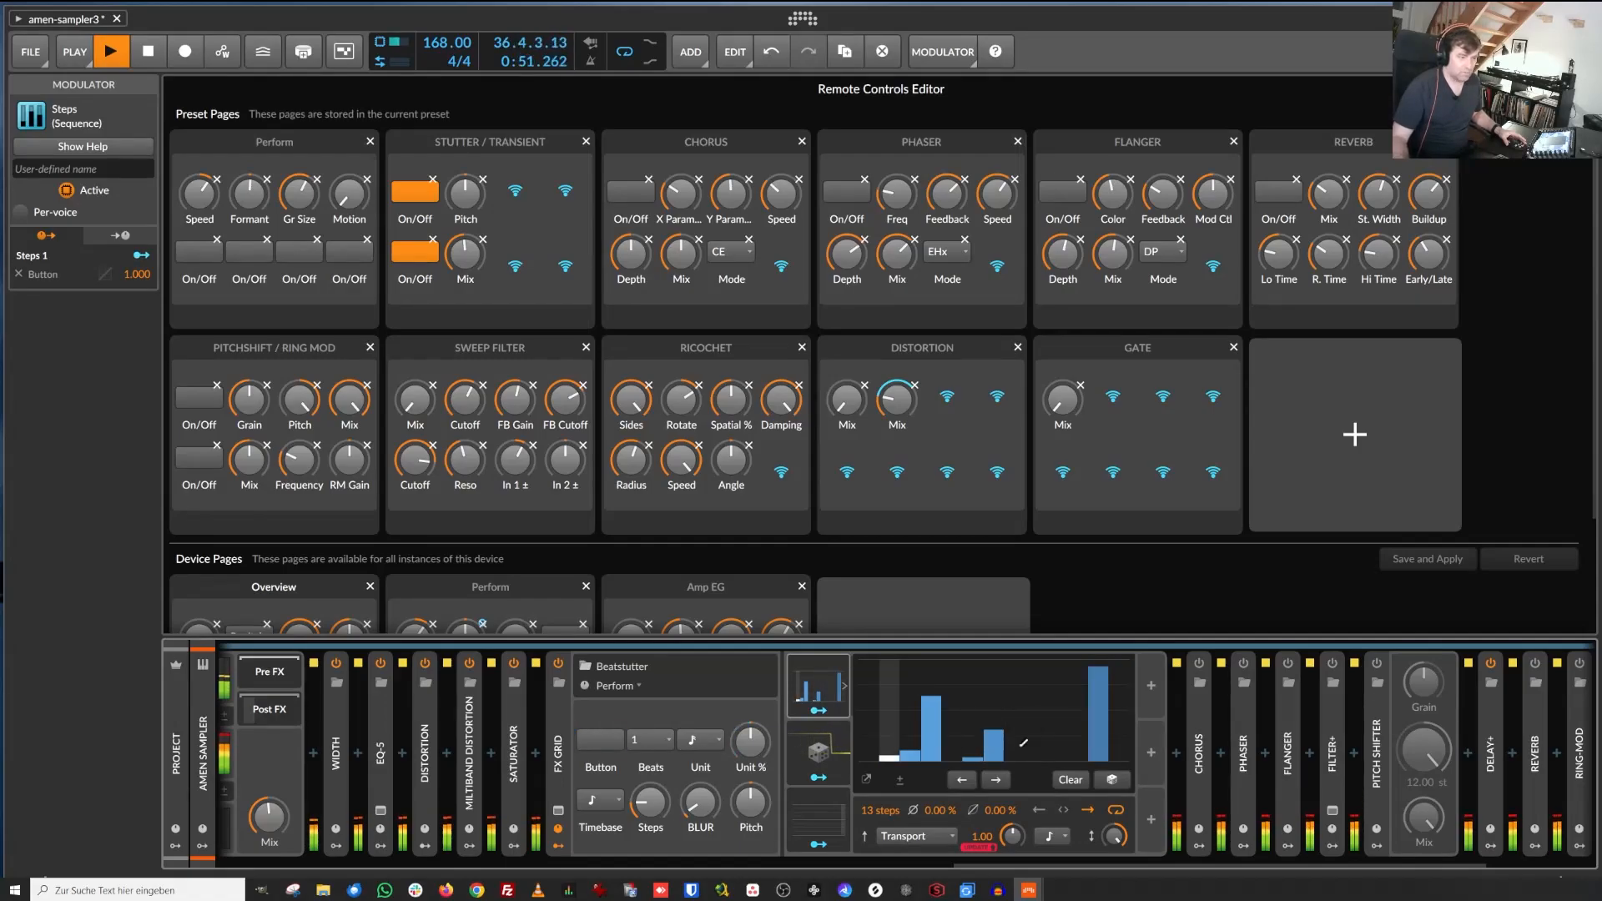
Inspect the Beatstutter's Random modulator settings, collapse them, and select the FX Grid device.
click(559, 709)
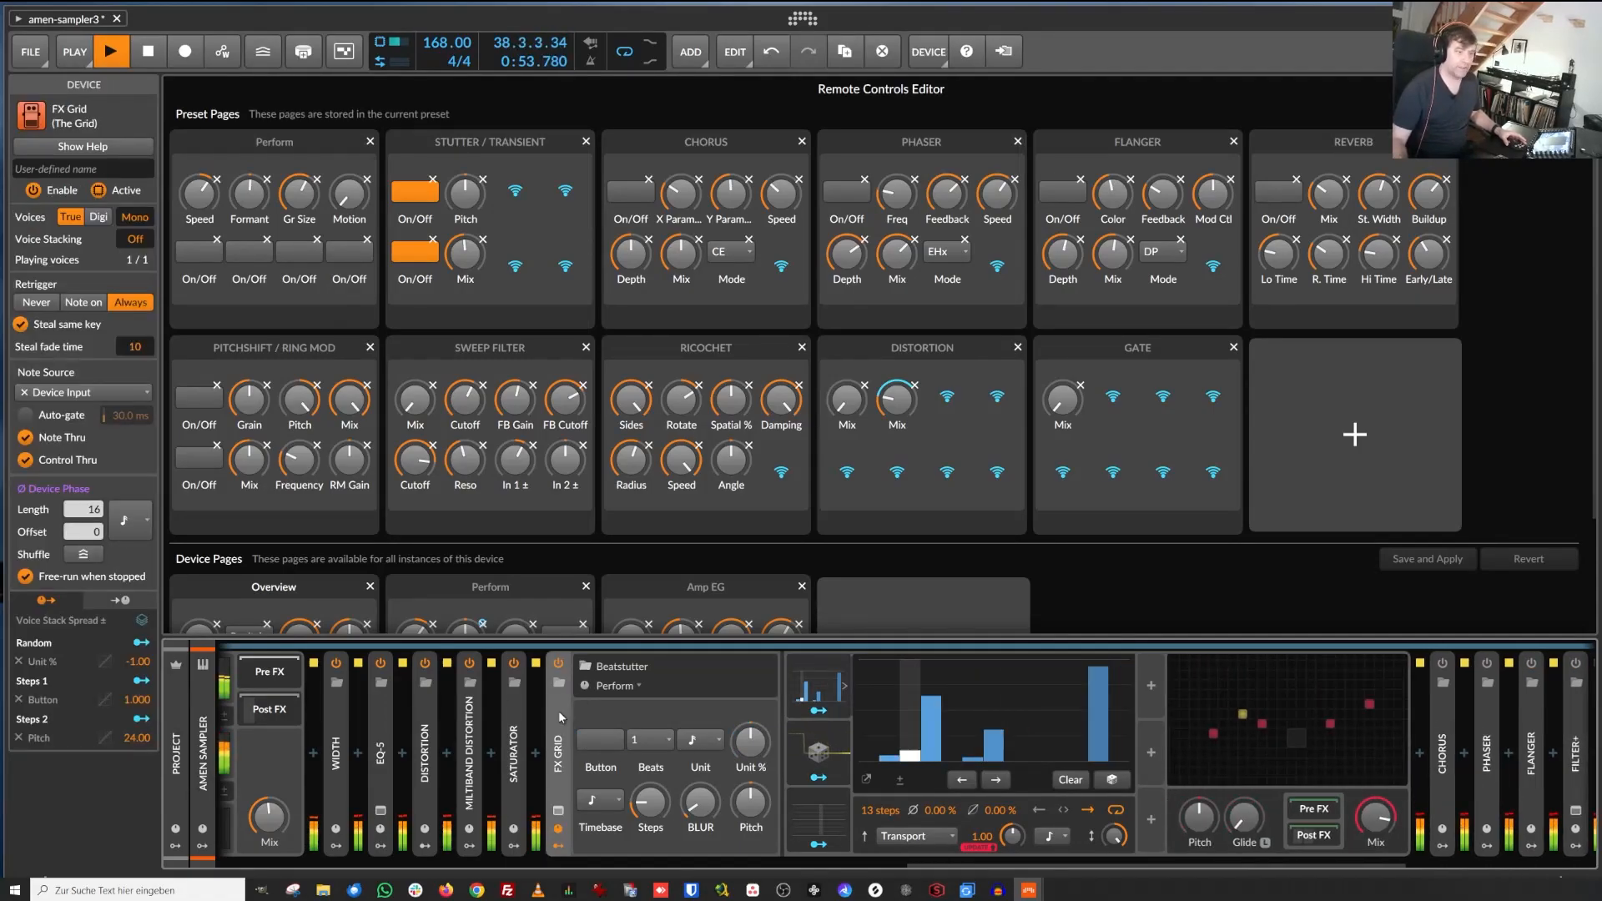
click(844, 755)
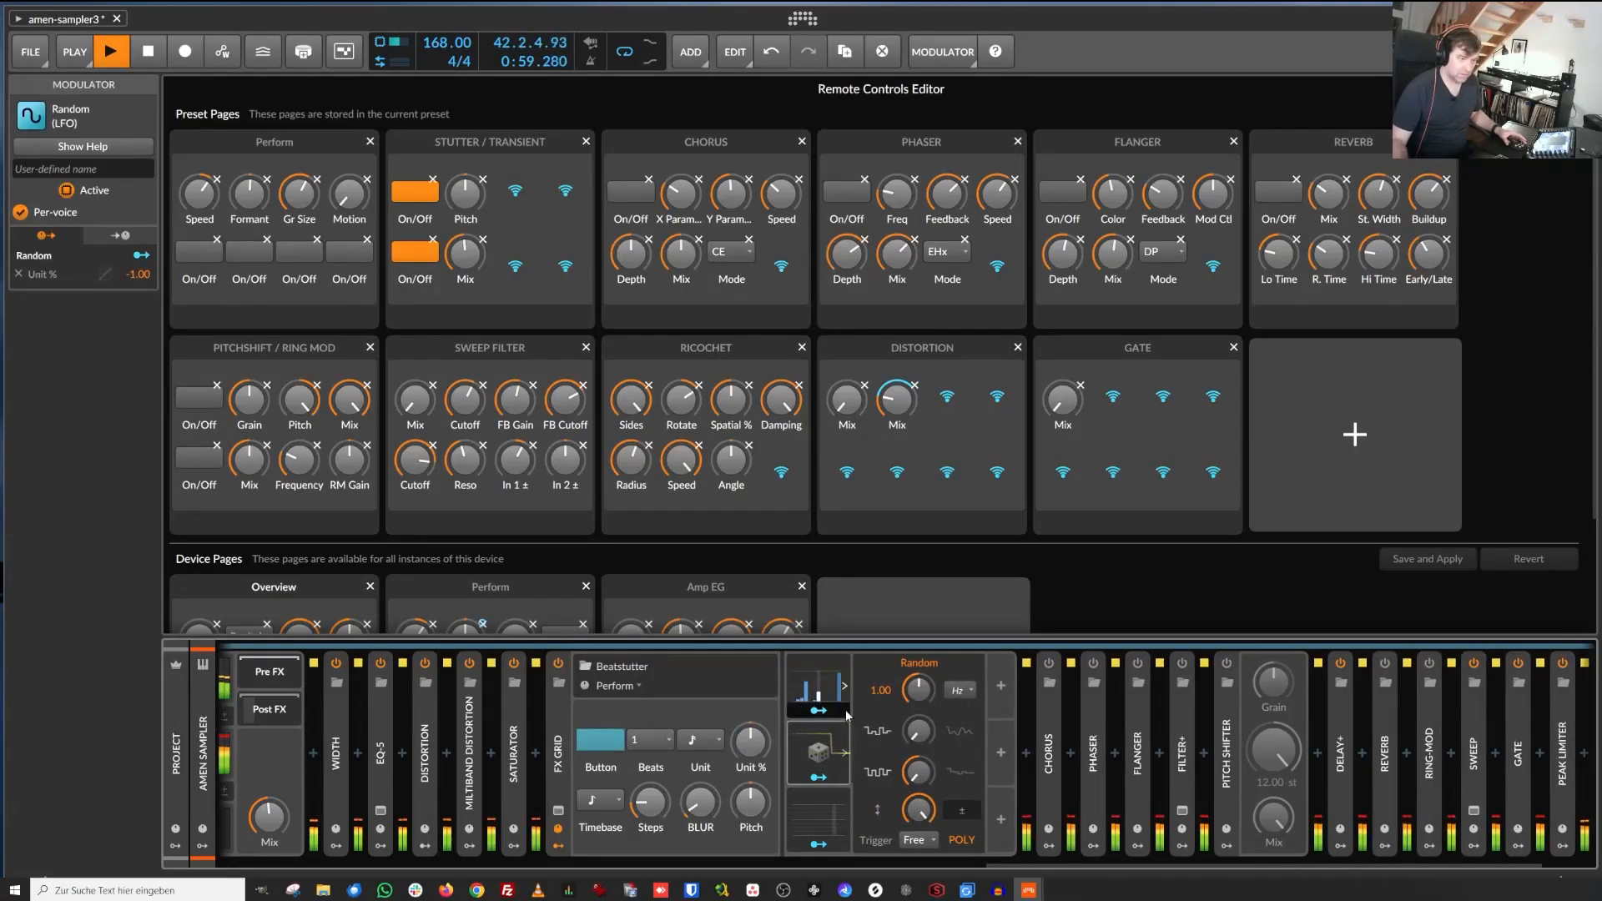
click(847, 755)
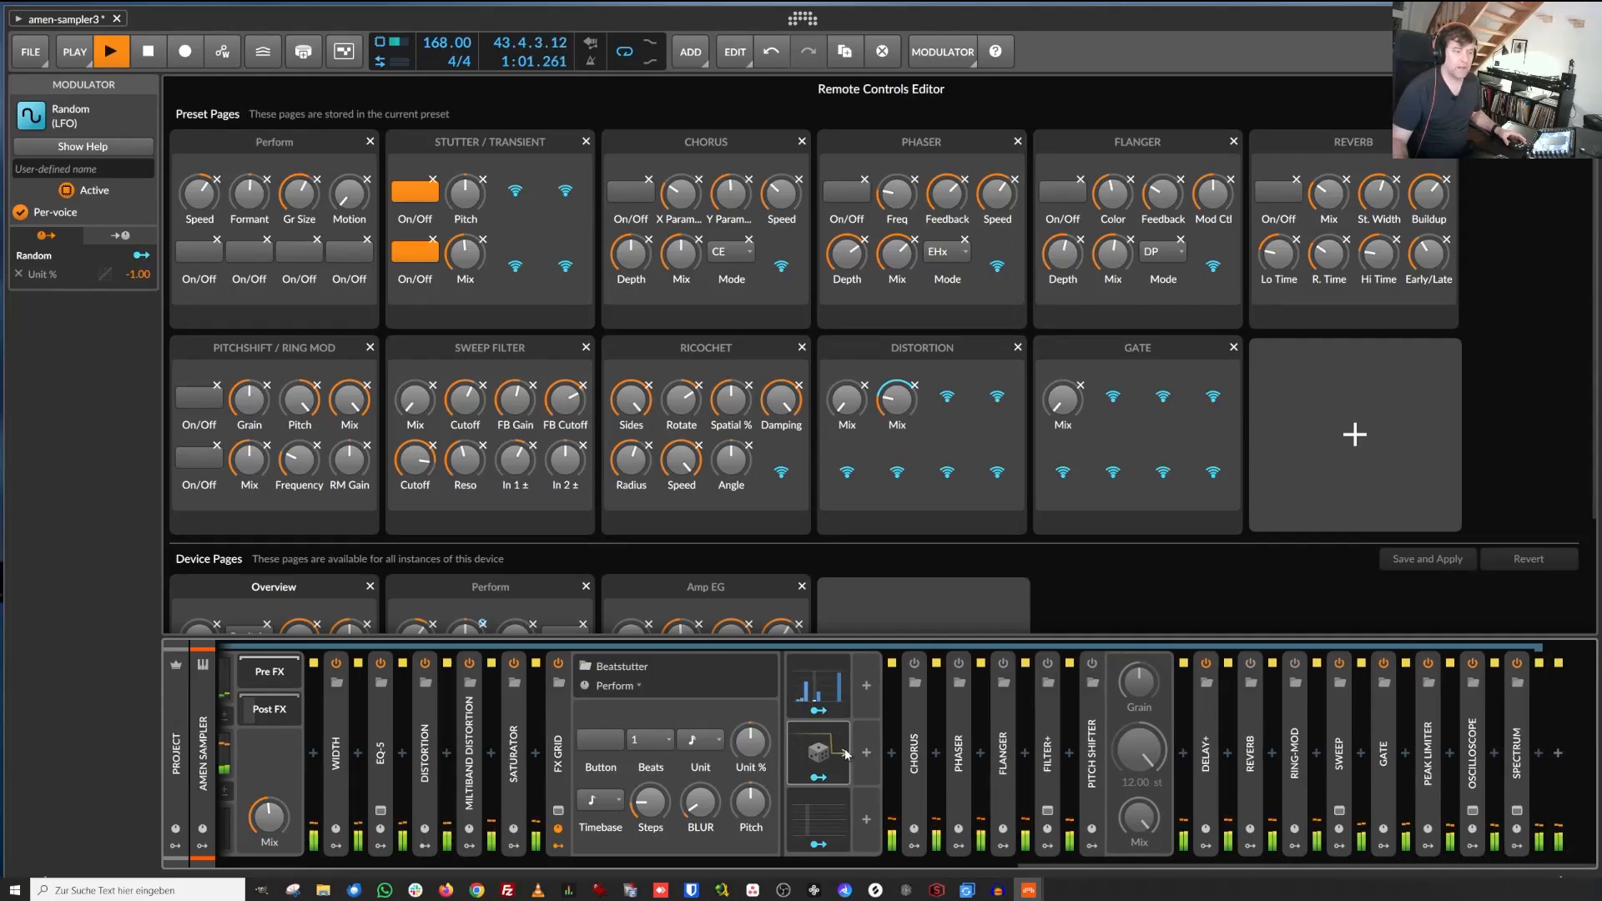
click(557, 716)
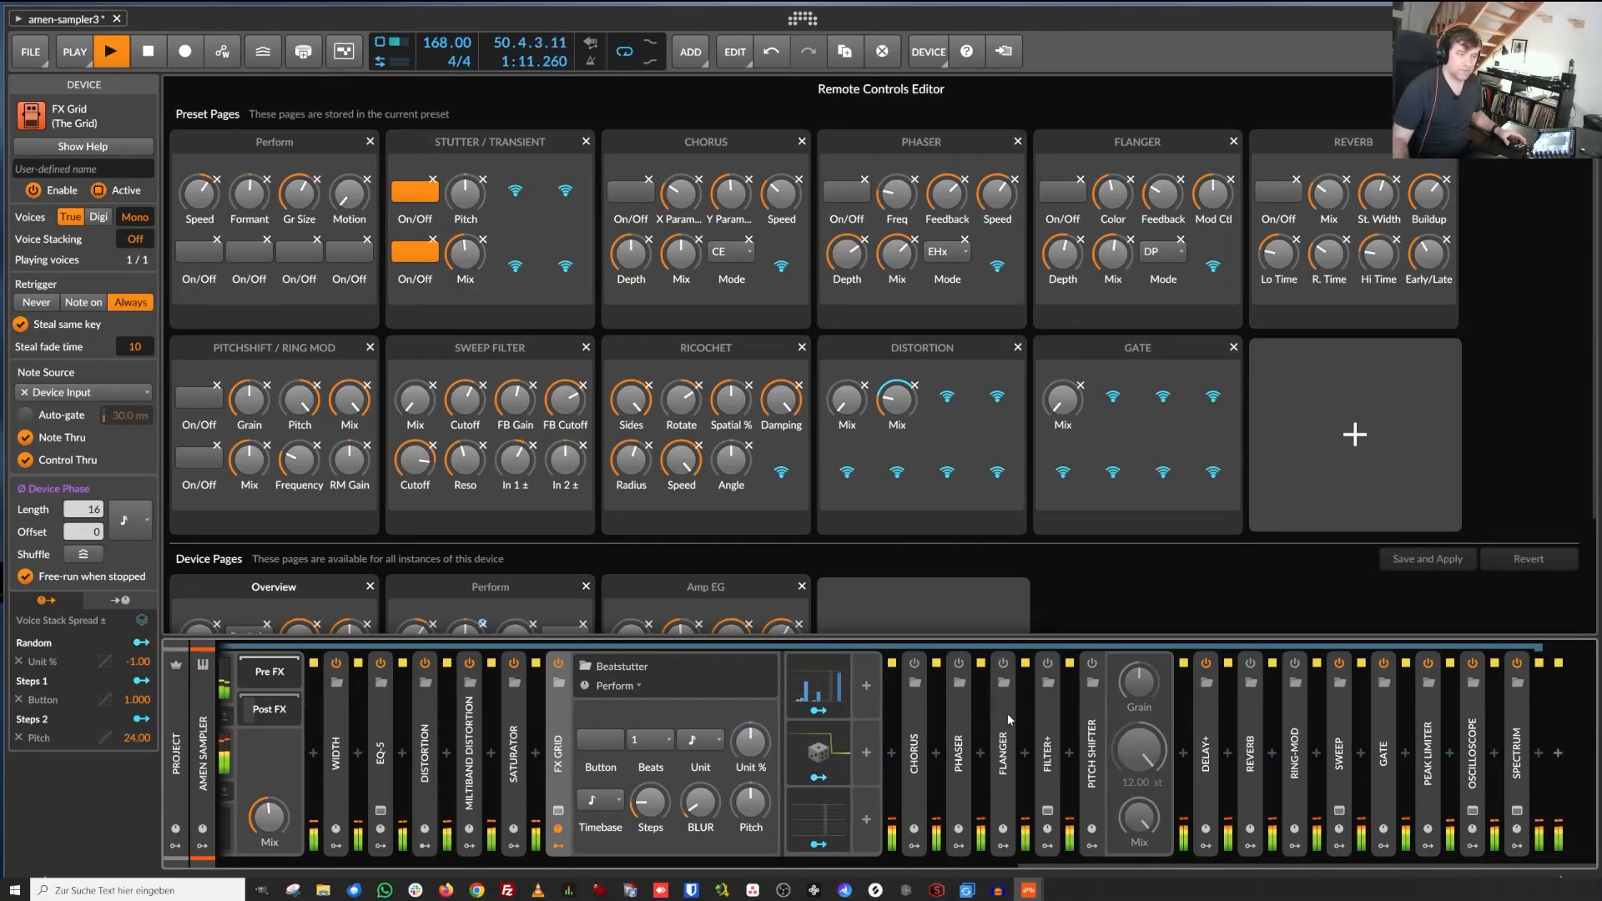
Expand the Filter+, audition it switched on while setting its cutoff to 8.70 kHz, and switch it off again.
double_click(1050, 712)
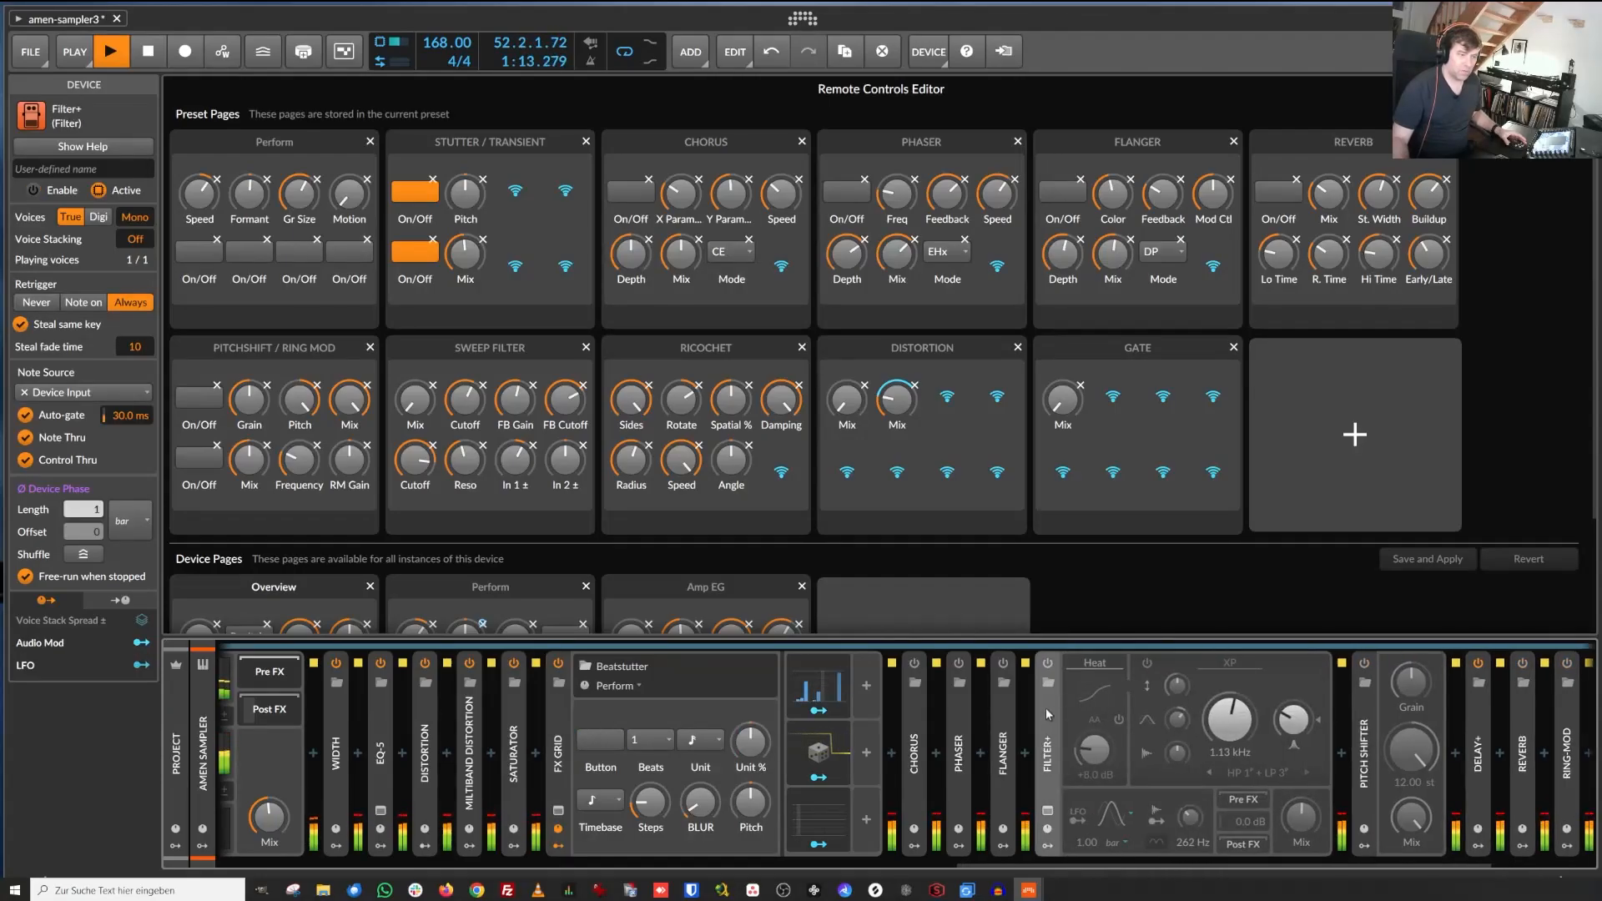
click(1048, 665)
click(1048, 665)
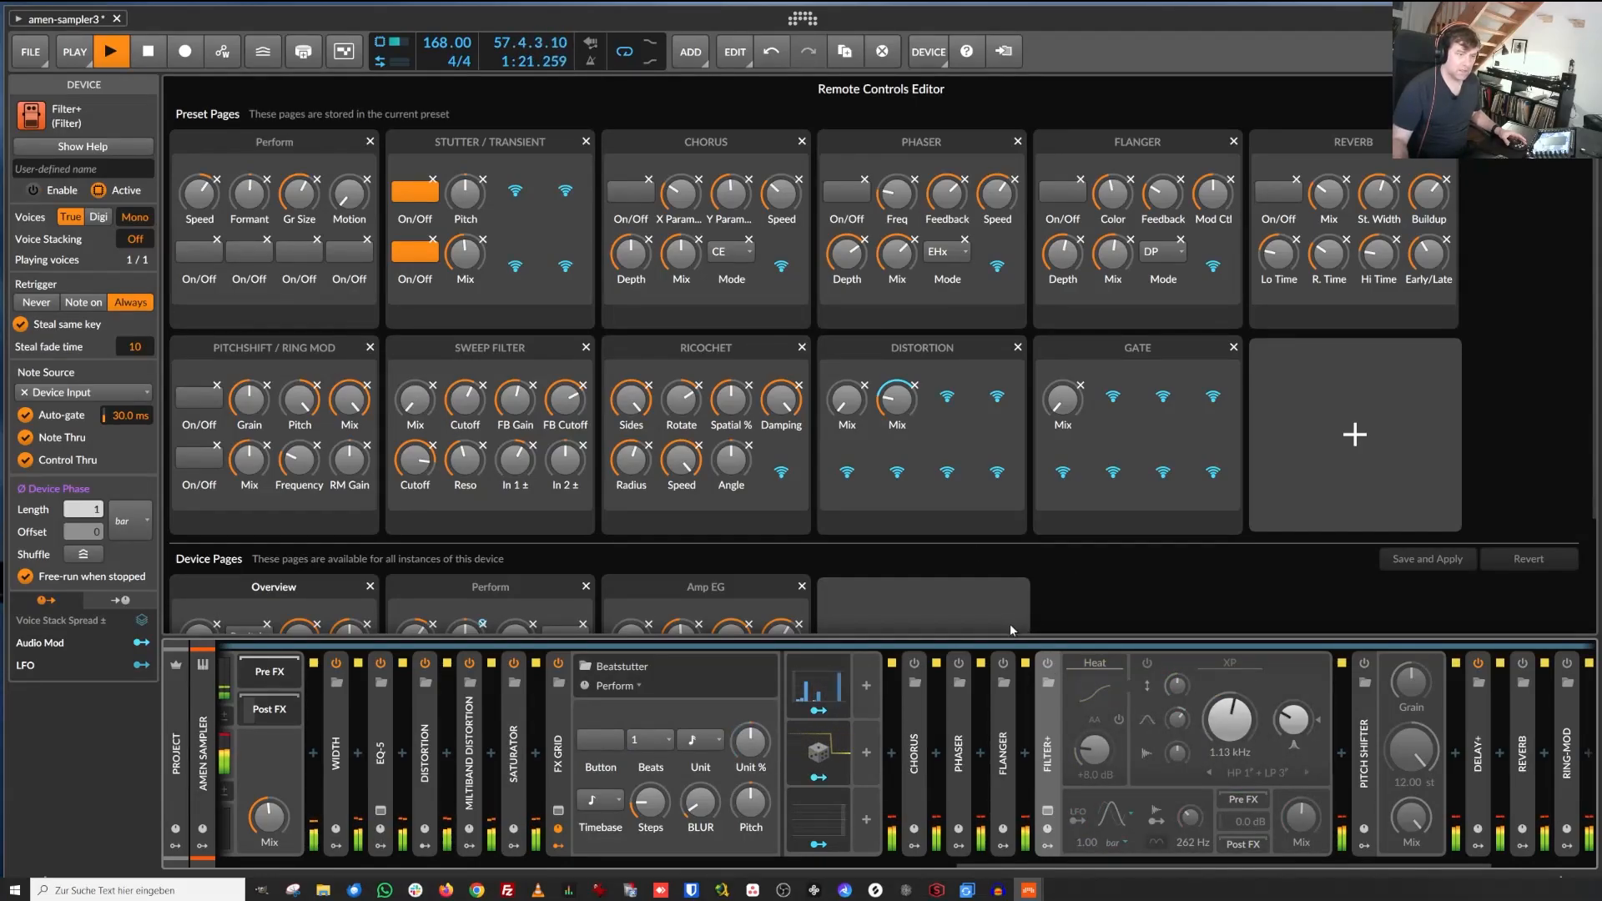
click(1048, 664)
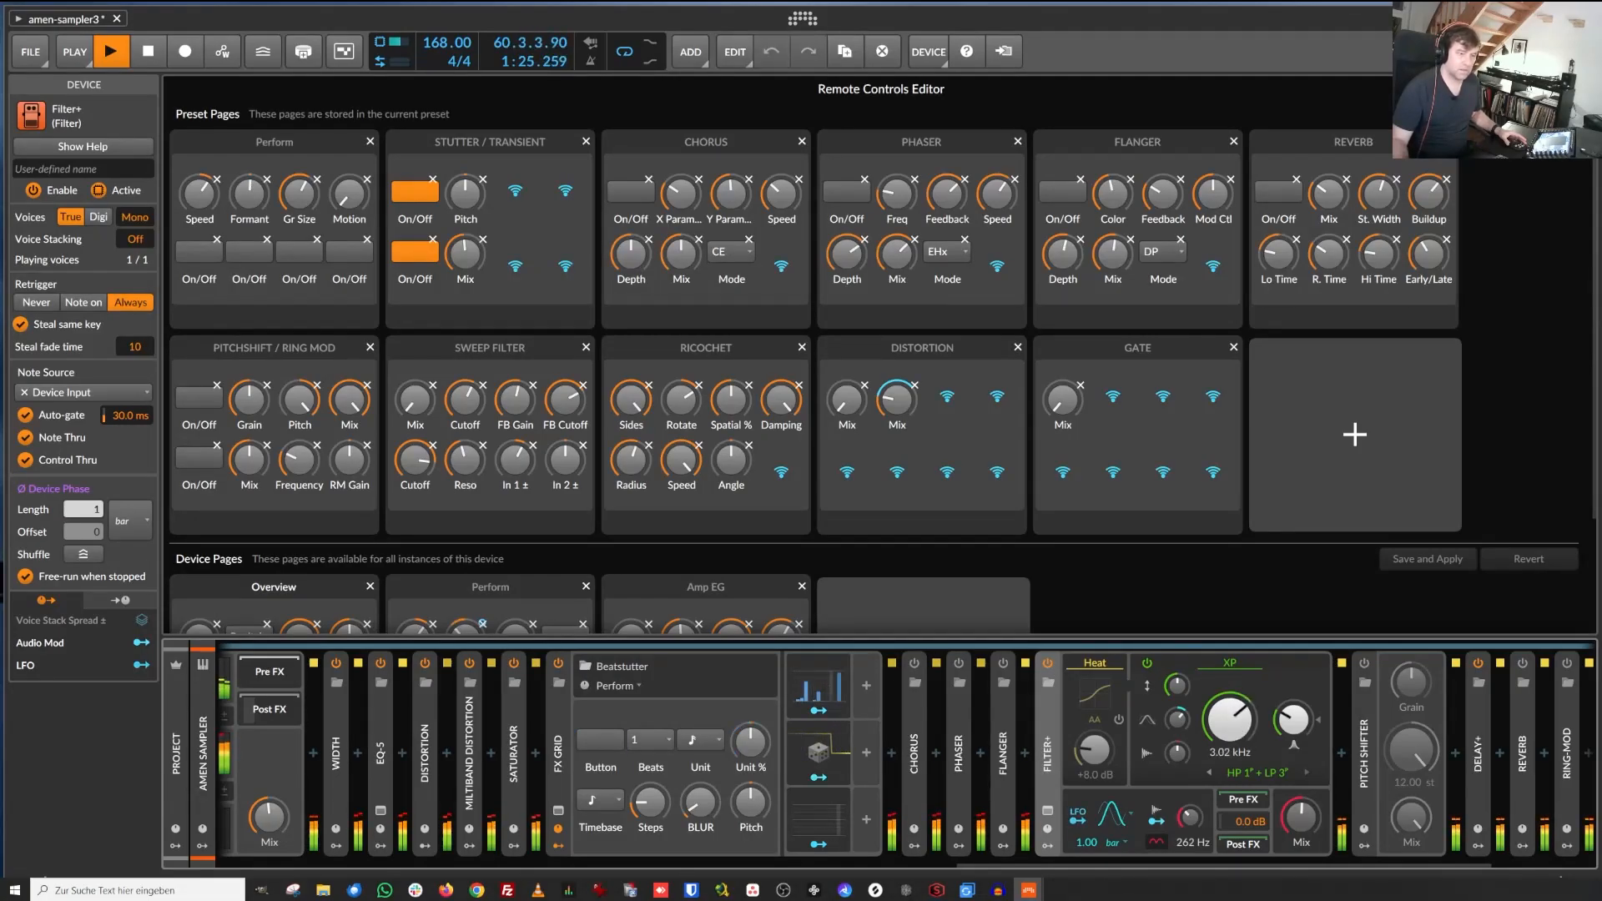
drag(1231, 719, 1230, 663)
drag(1230, 719, 1230, 755)
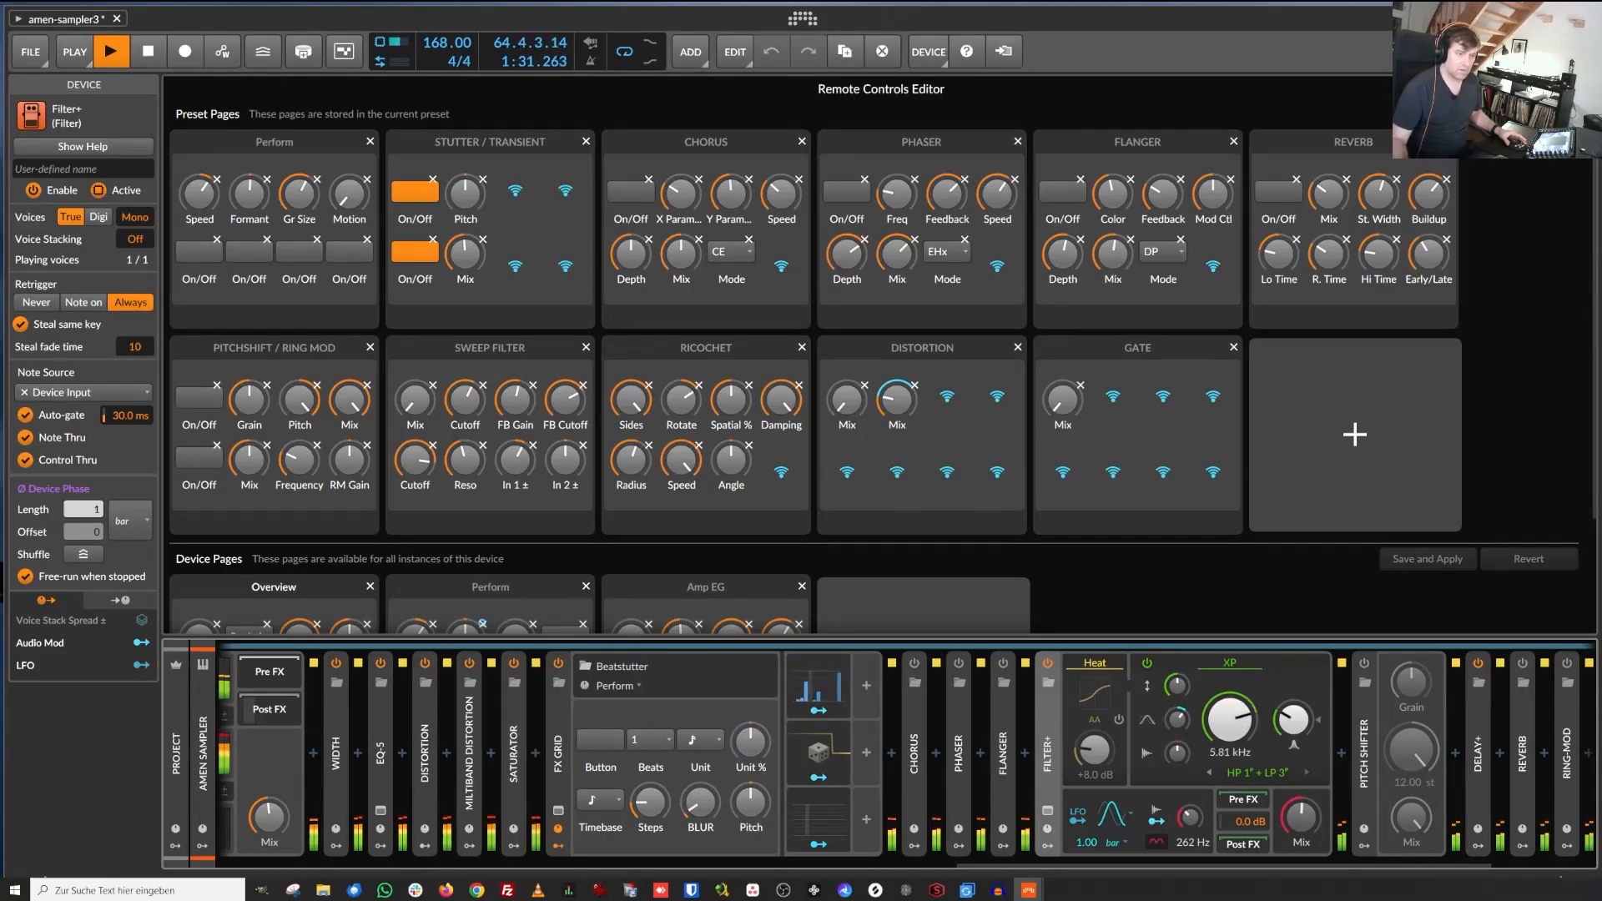
click(1048, 663)
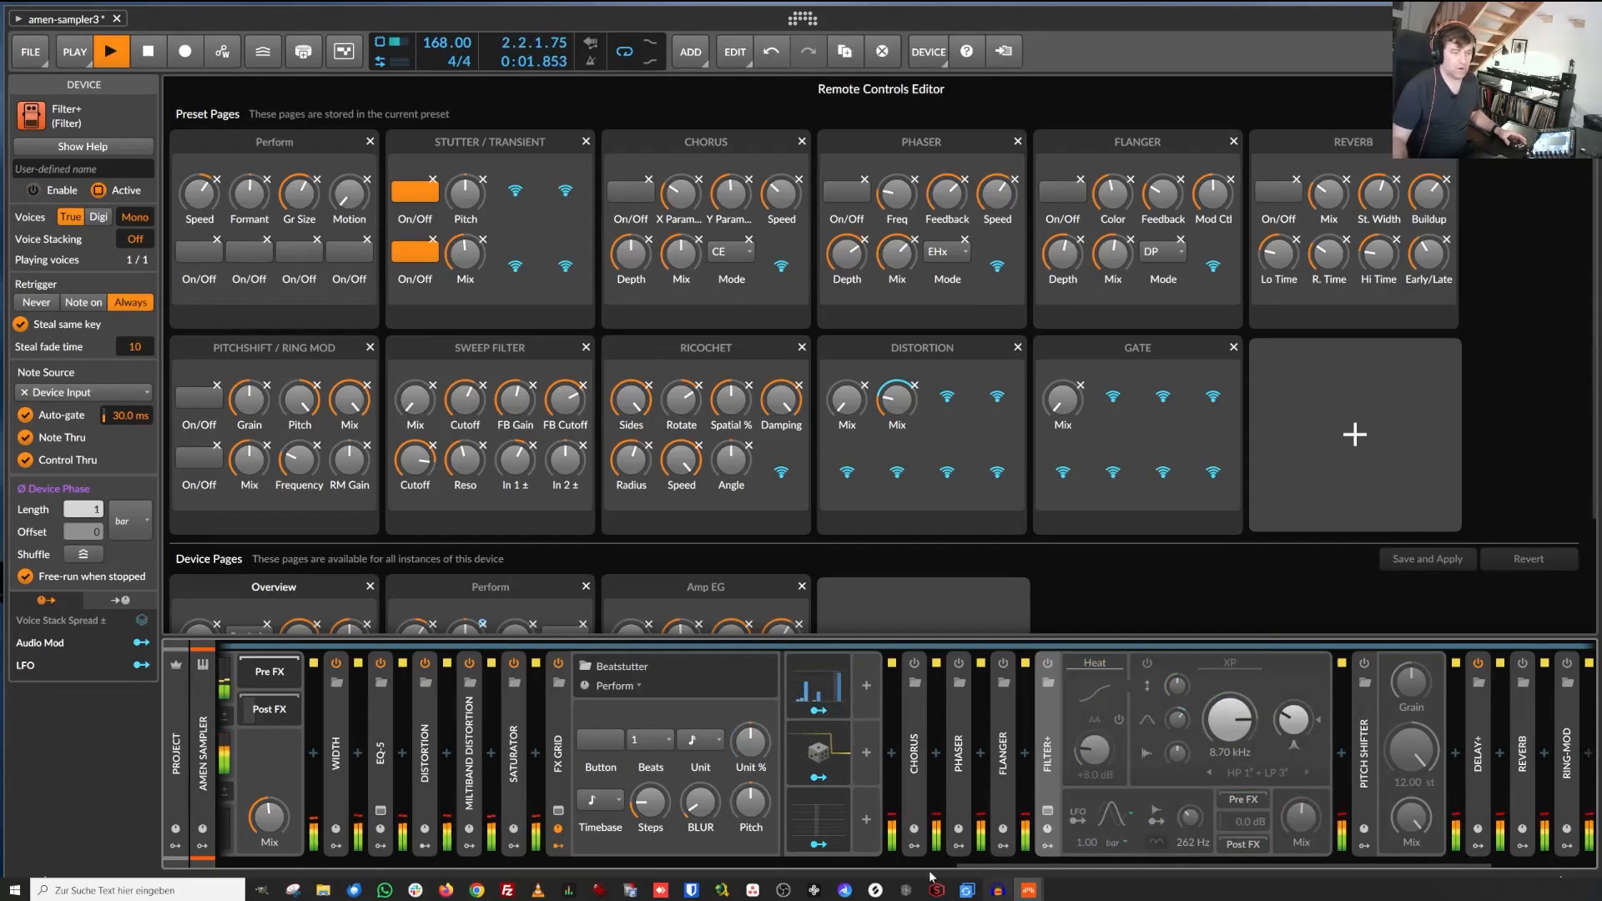
Toggle the Pitch Shifter with the upper On/Off control of the PITCHSHIFT / RING MOD page, leaving it enabled.
drag(1010, 866, 1229, 864)
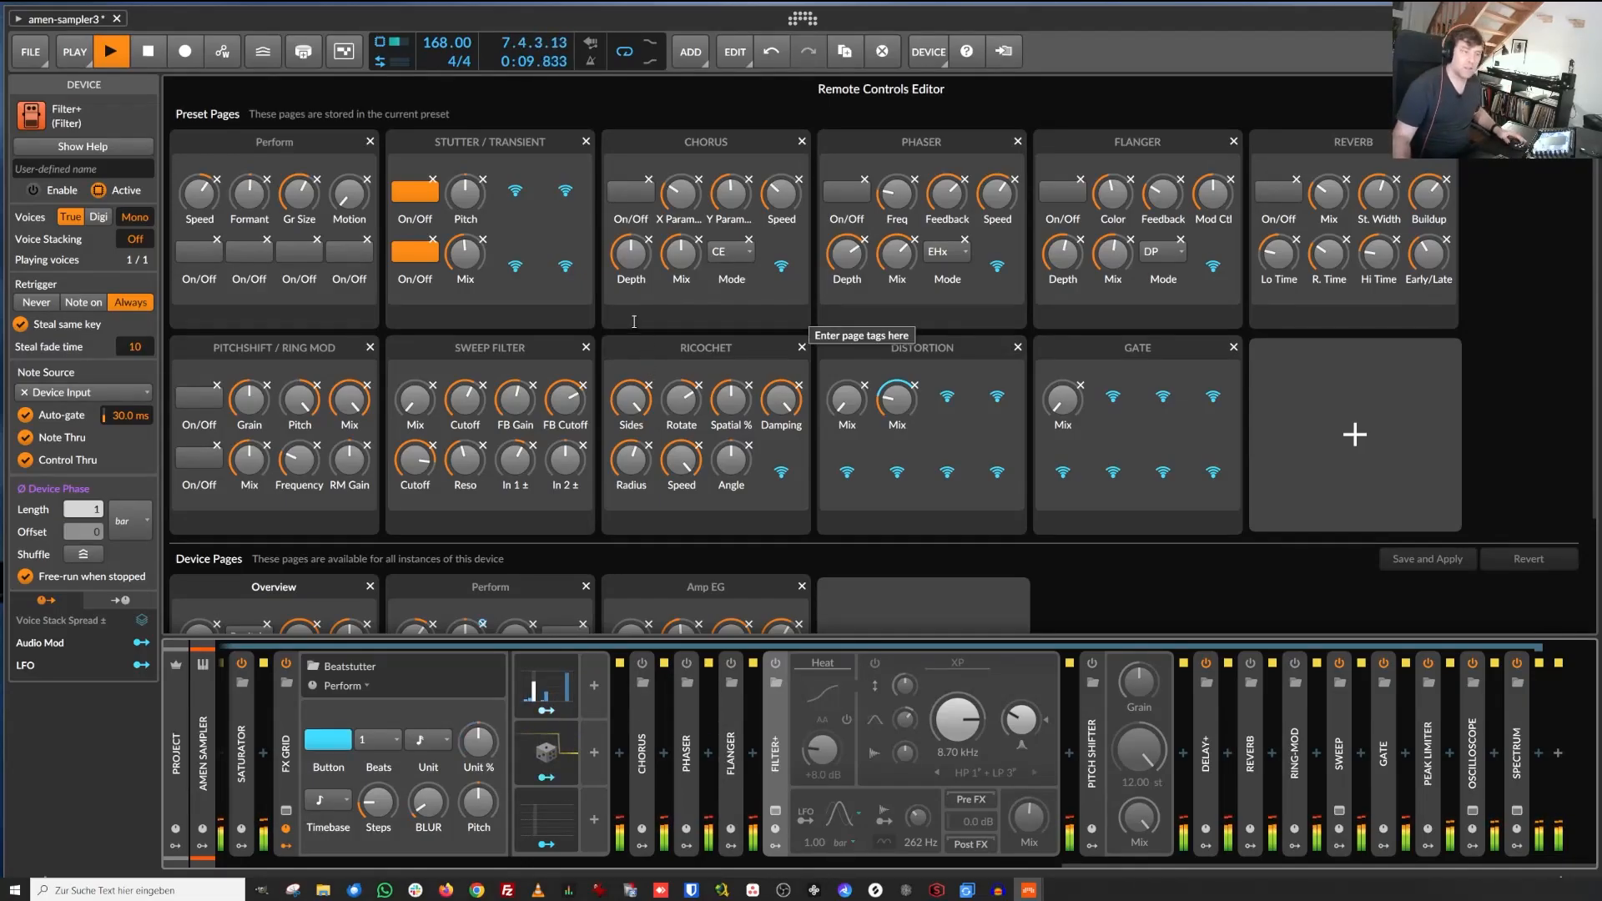
scroll(633, 340, down, 2)
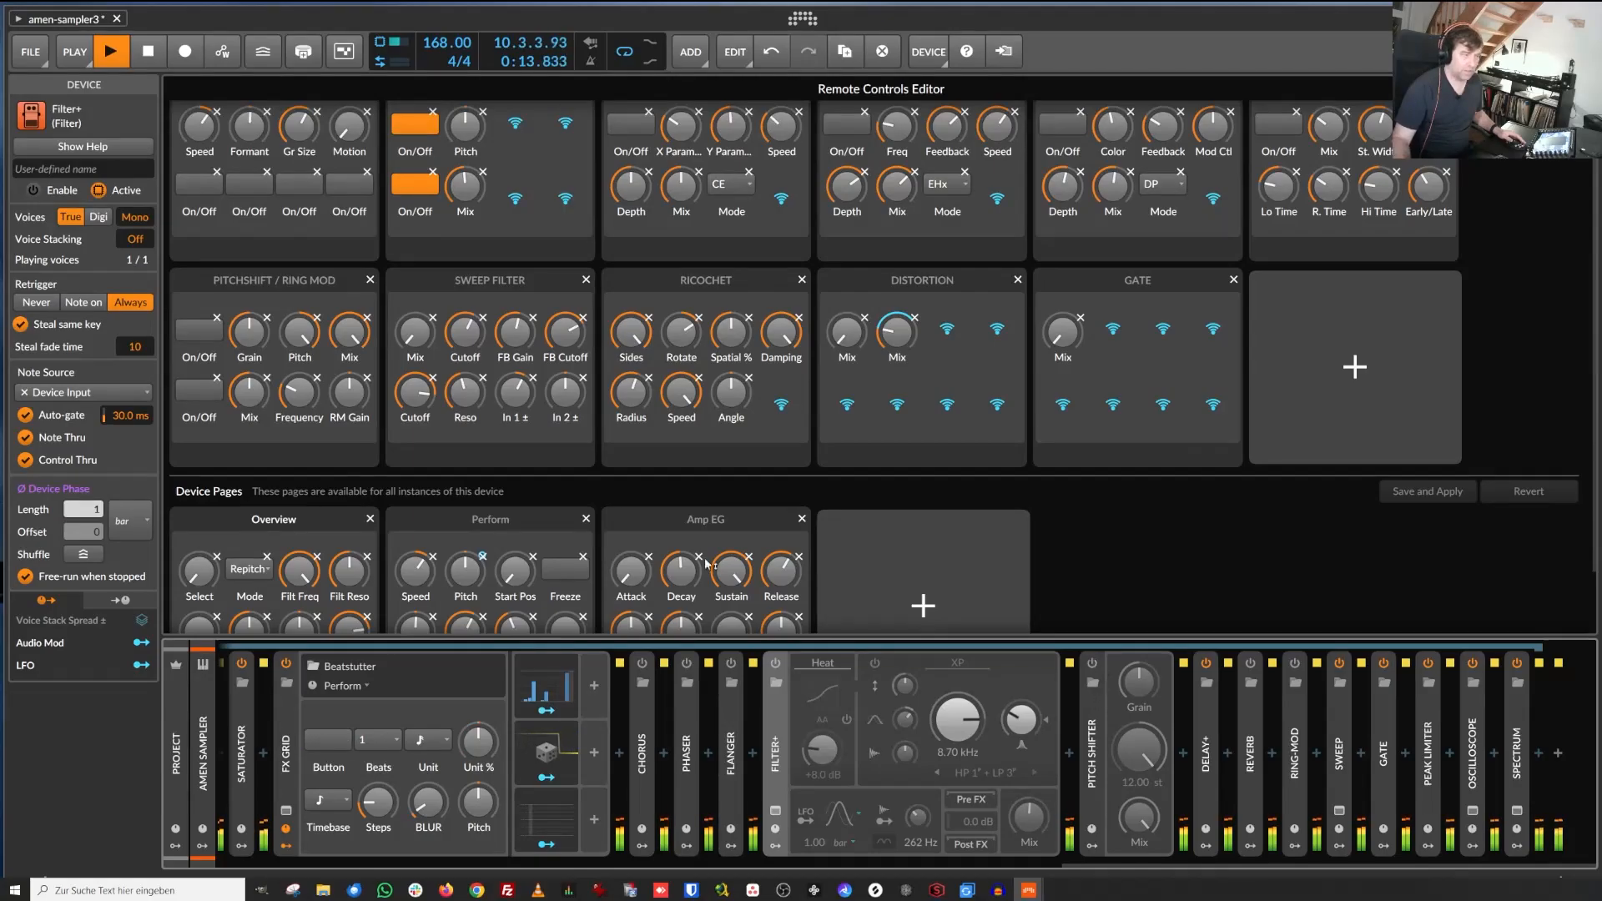
click(198, 332)
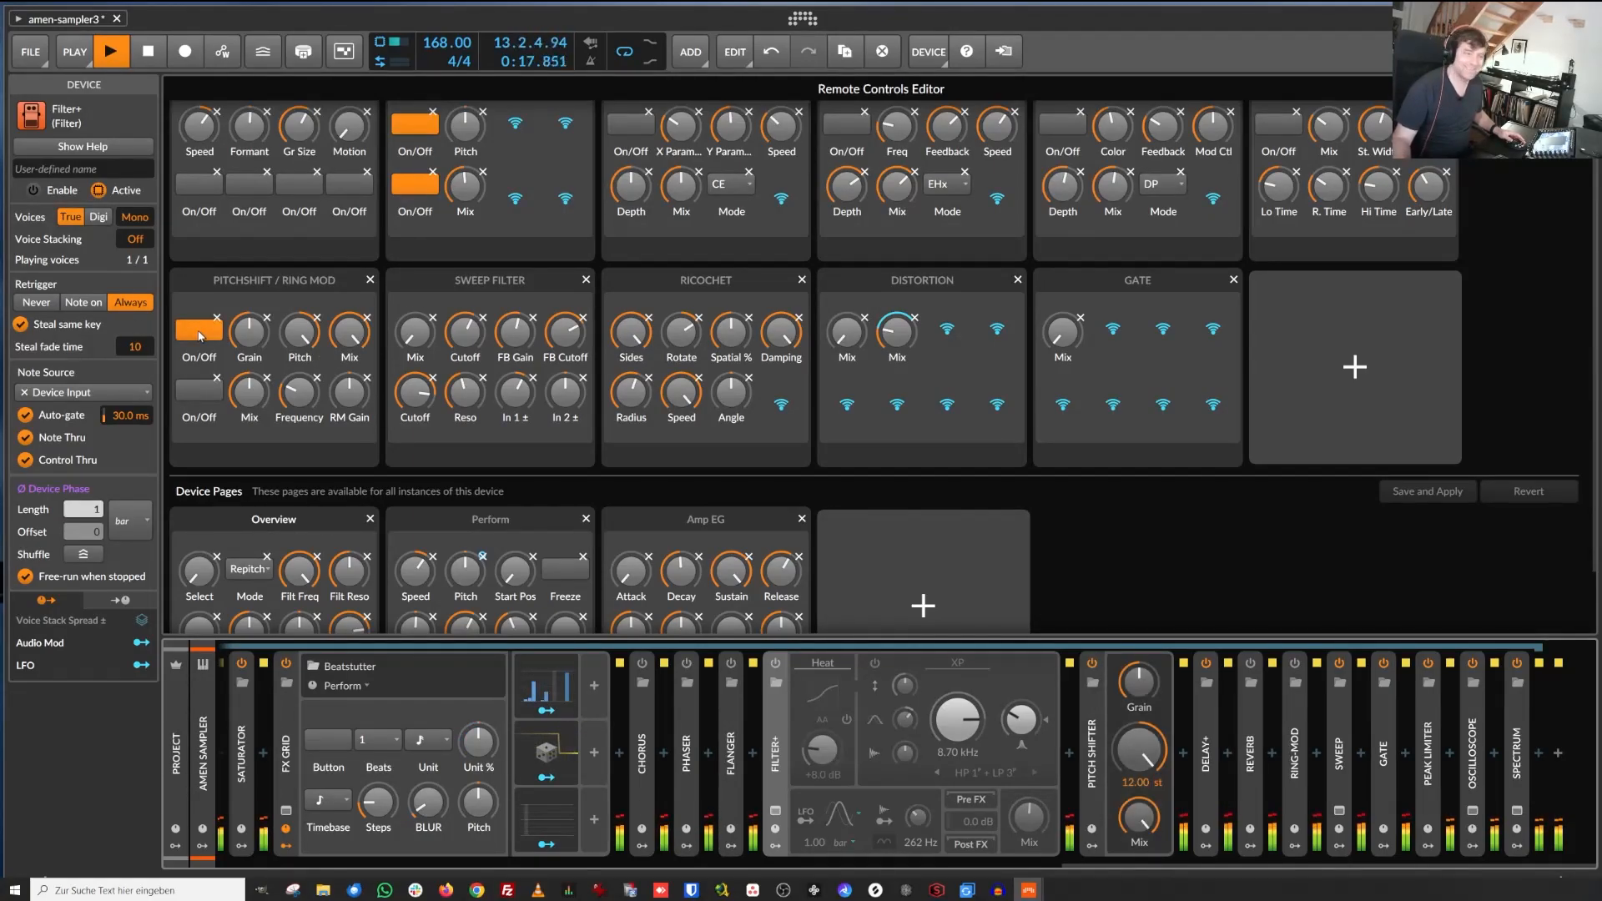
click(199, 332)
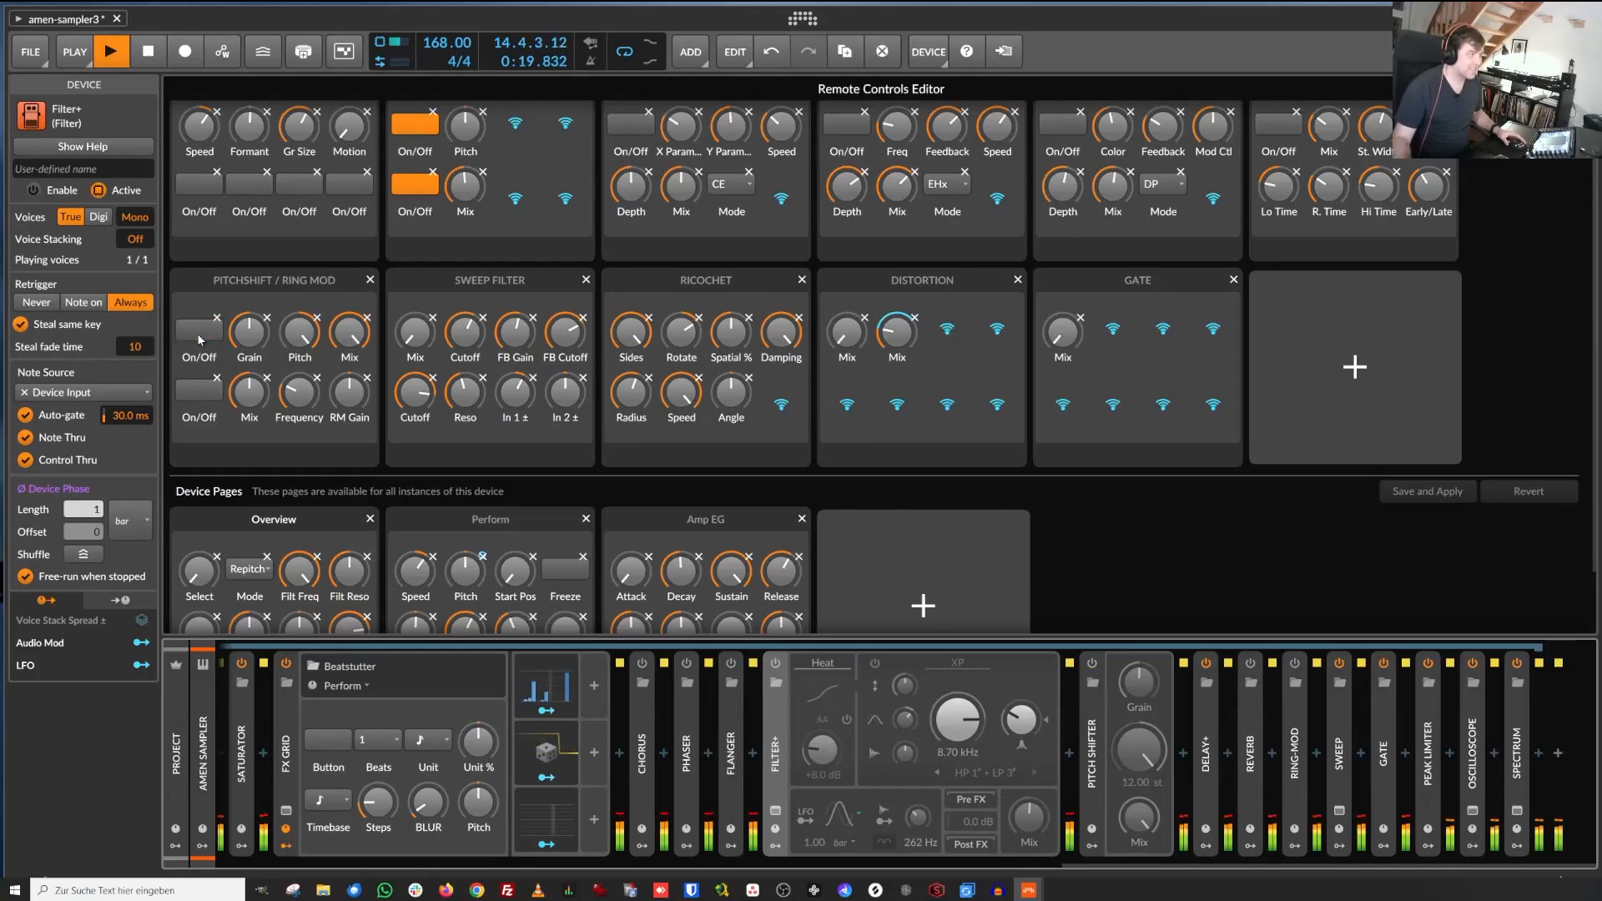
click(199, 332)
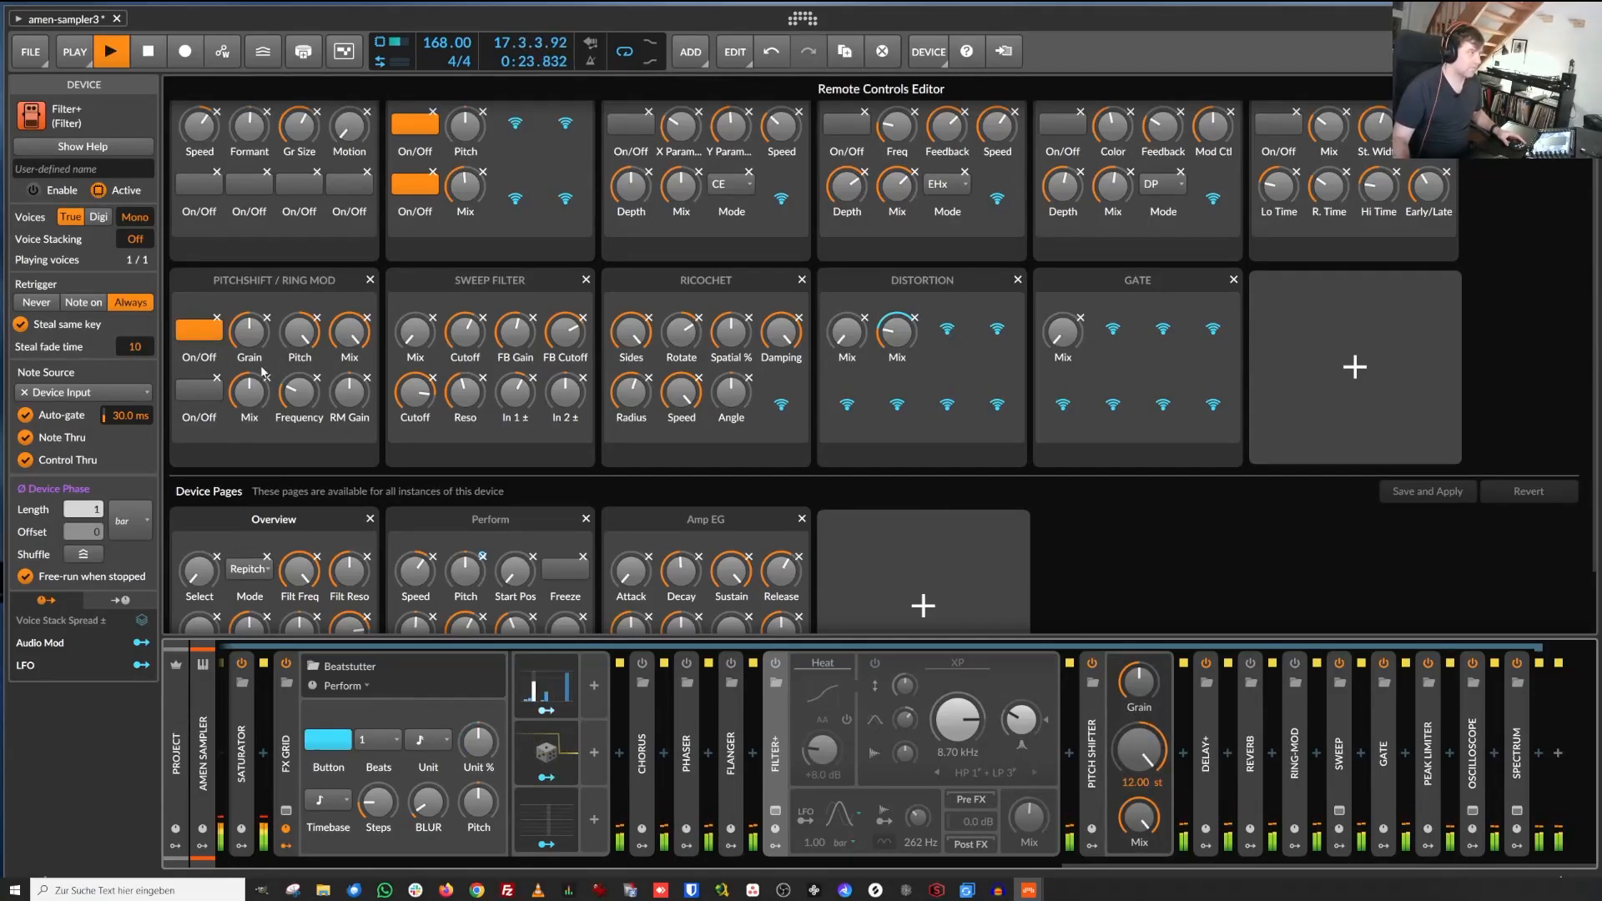
Audition the Pitch Shifter by sweeping its pitch, keep its mix at 100 %, and switch it off through its remote control.
mouse_move(1144, 755)
mouse_down()
mouse_move(1139, 734)
mouse_move(1144, 779)
mouse_up()
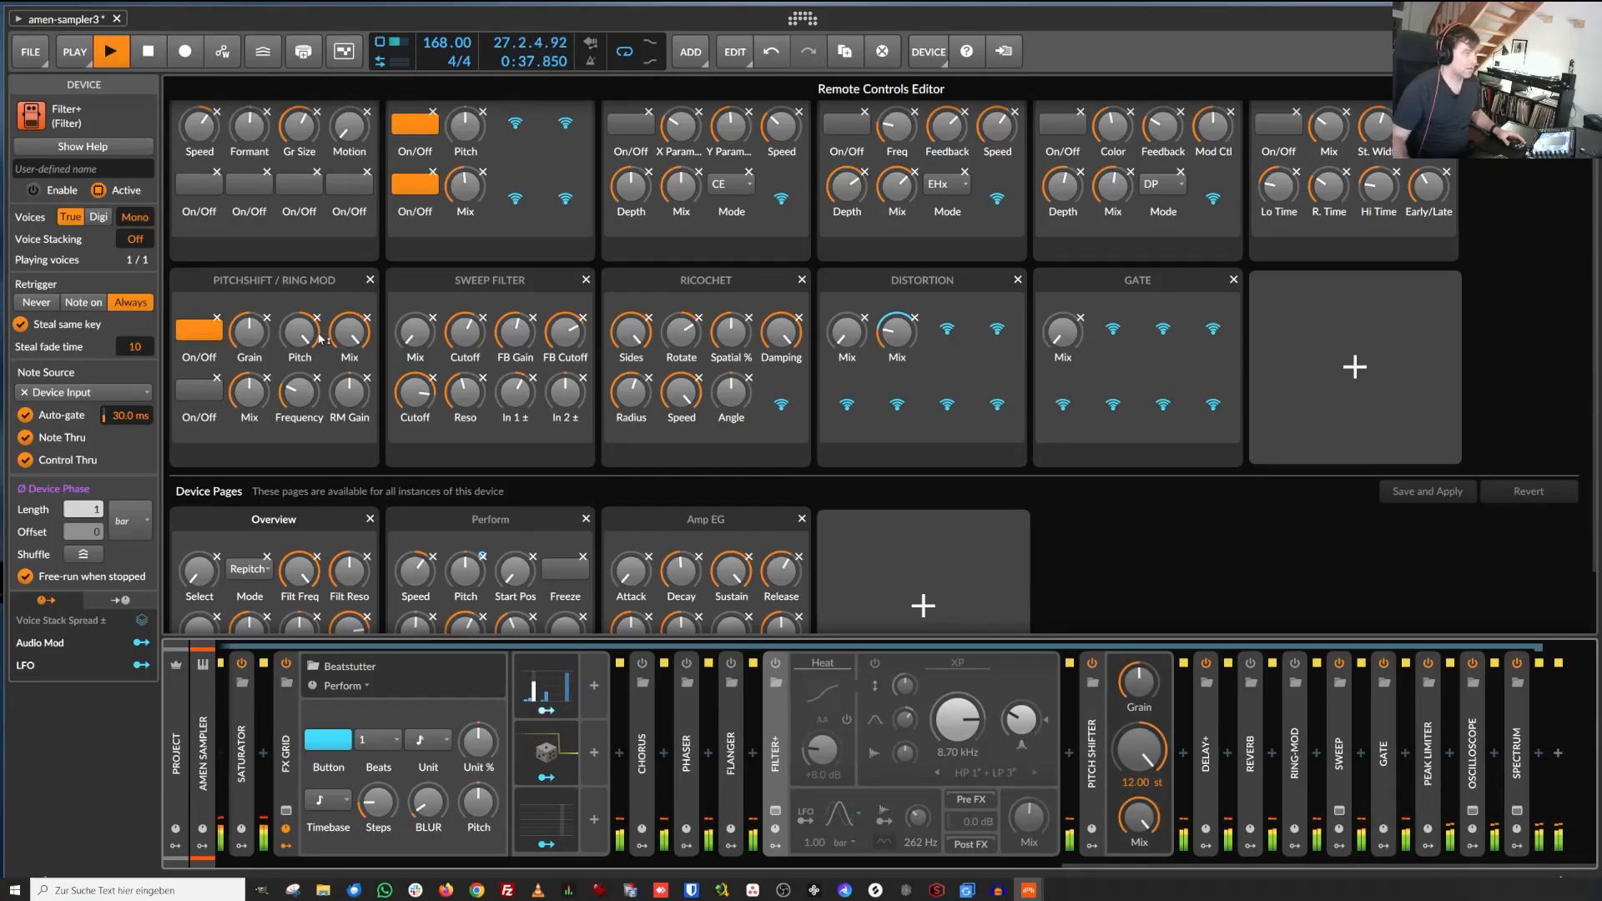
mouse_move(359, 333)
mouse_down()
mouse_move(359, 433)
mouse_move(360, 333)
mouse_up()
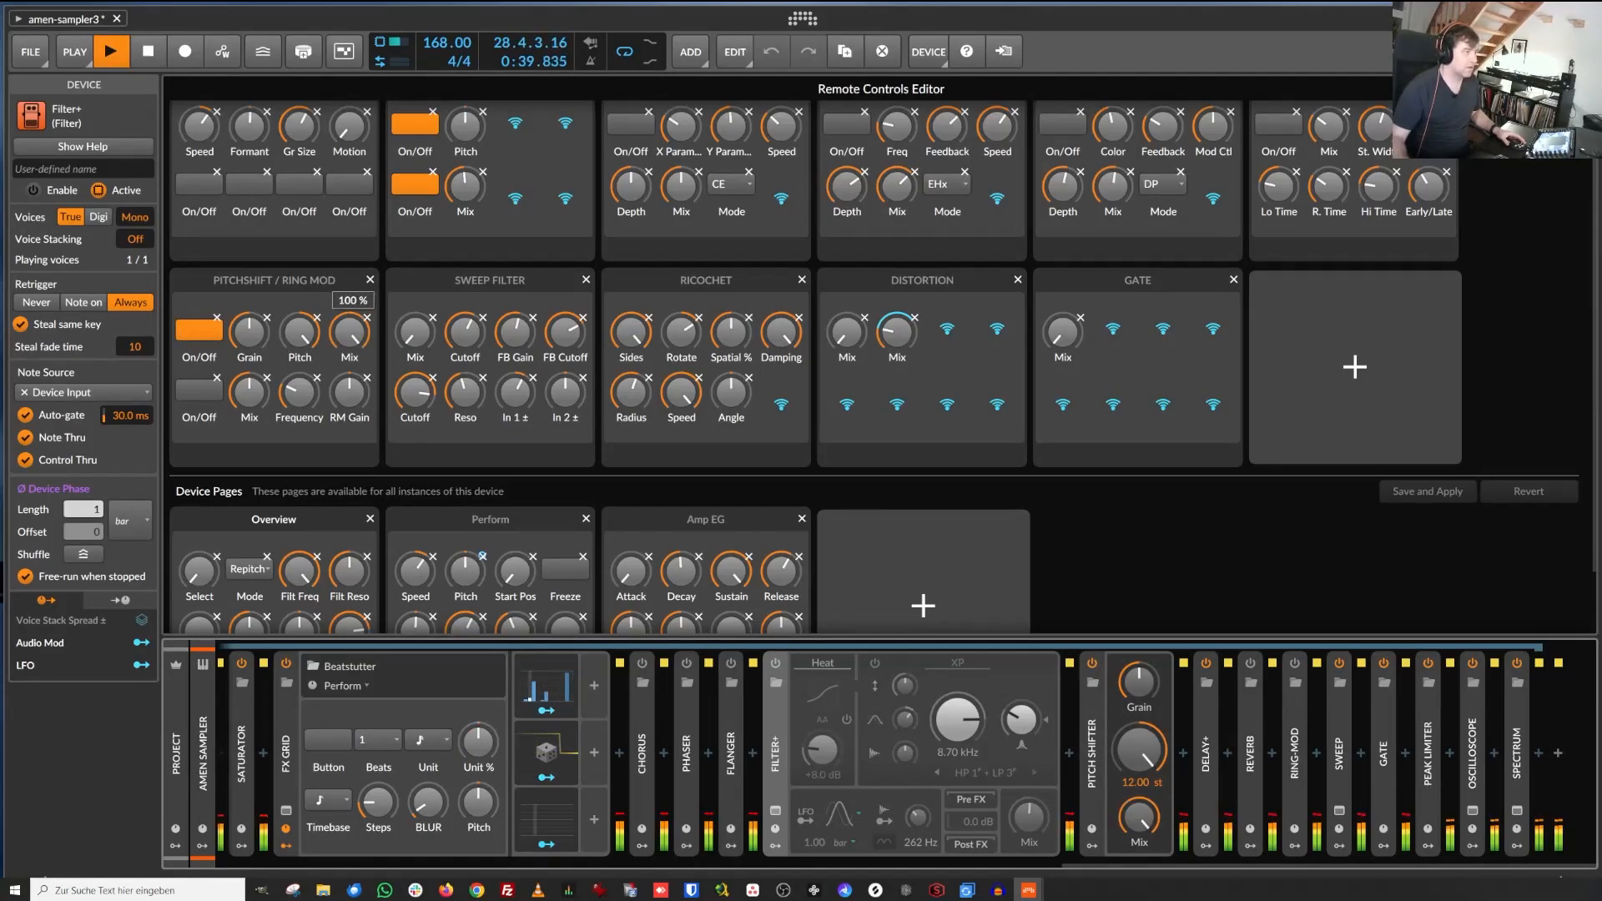
click(192, 335)
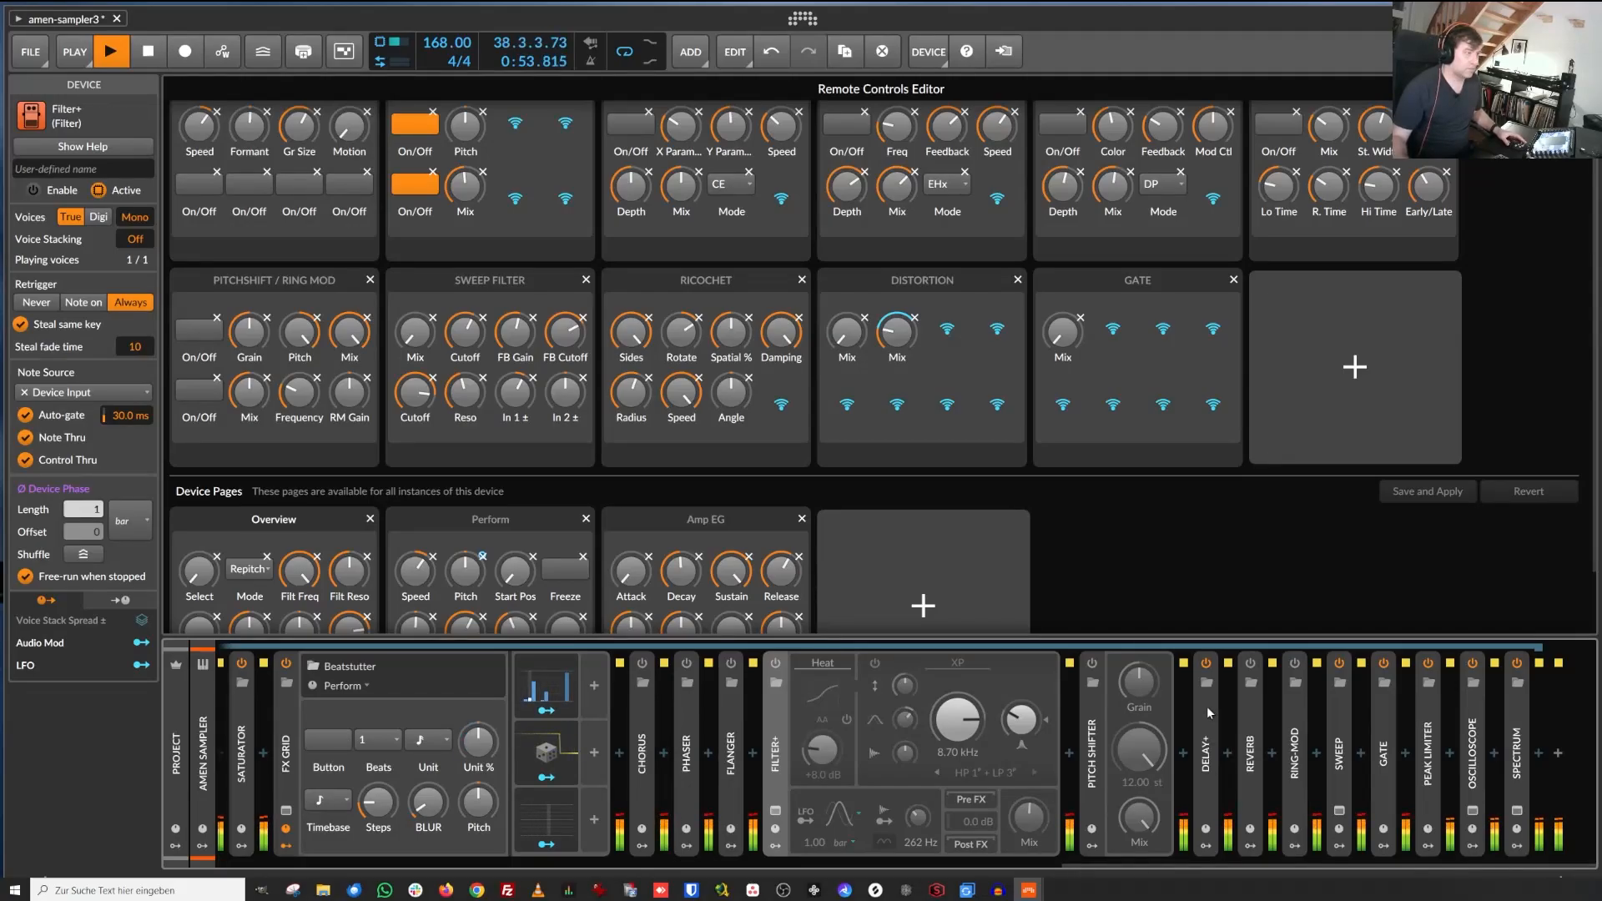
Expand the Delay+, audition its mix at 61.7 %, bring the mix back down, switch the device off, and collapse it.
scroll(481, 293, down, 2)
scroll(484, 299, up, 3)
scroll(489, 302, down, 3)
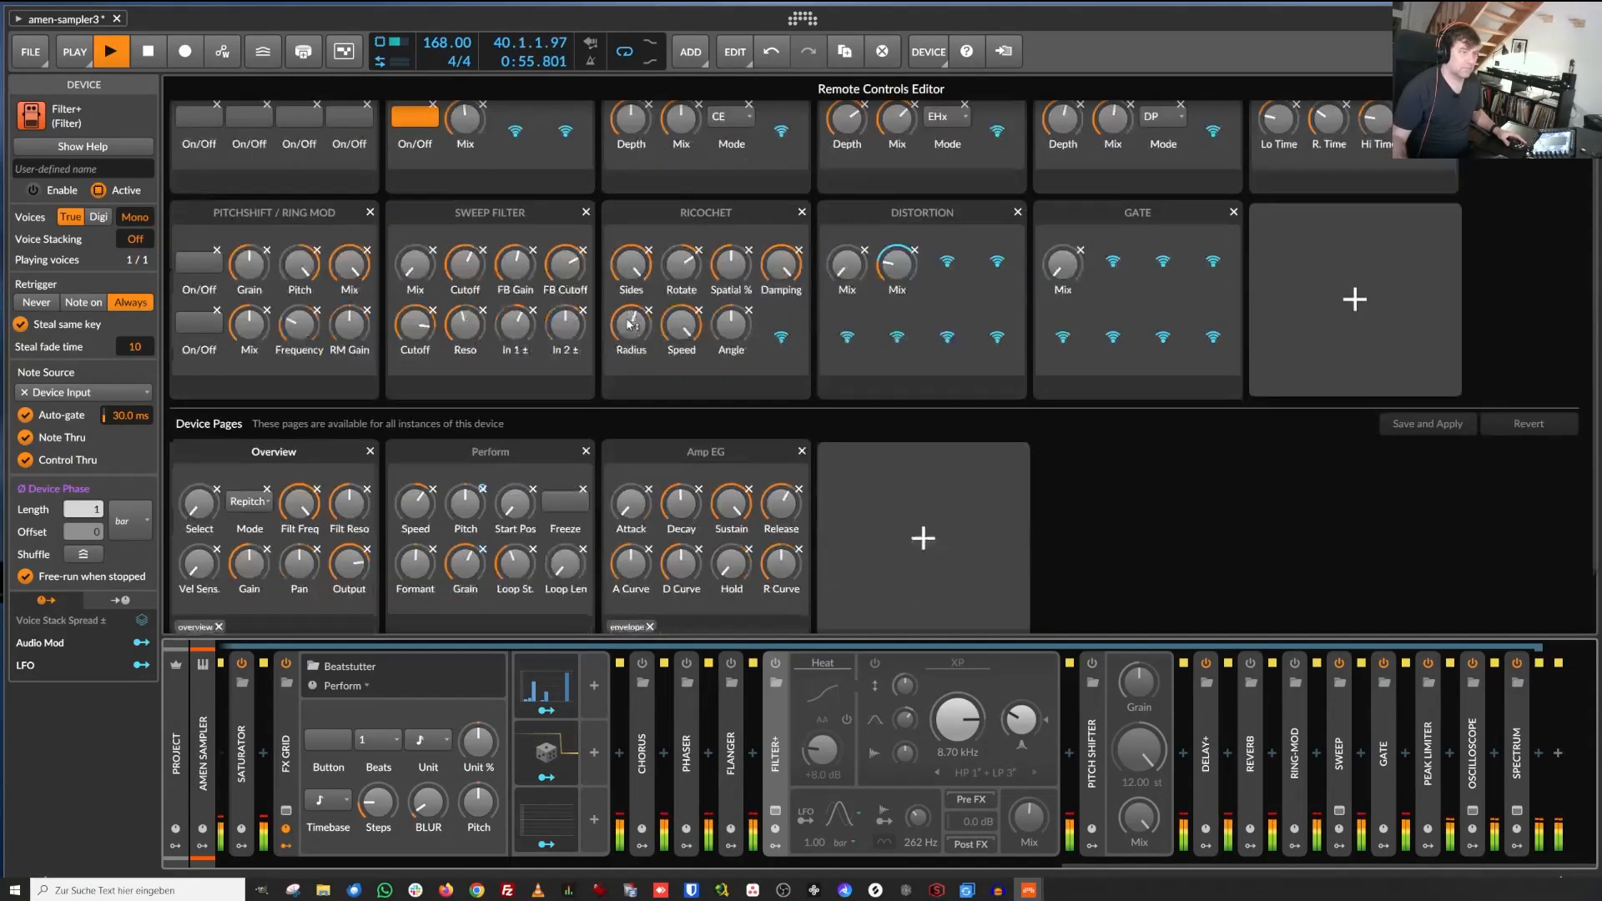
scroll(631, 324, up, 1)
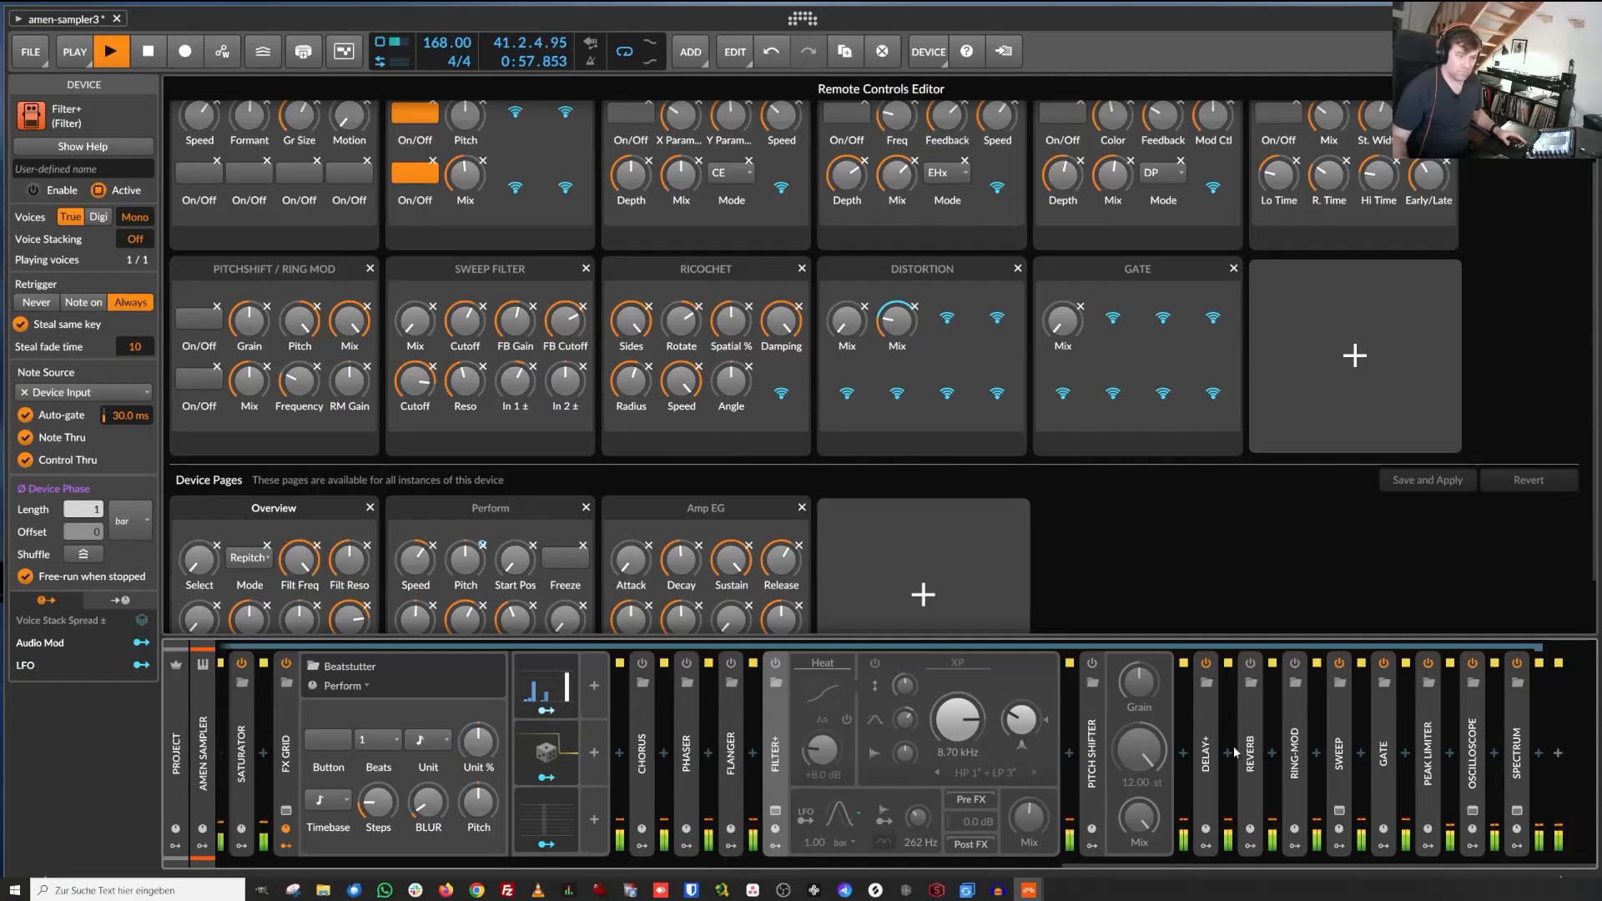
double_click(1210, 733)
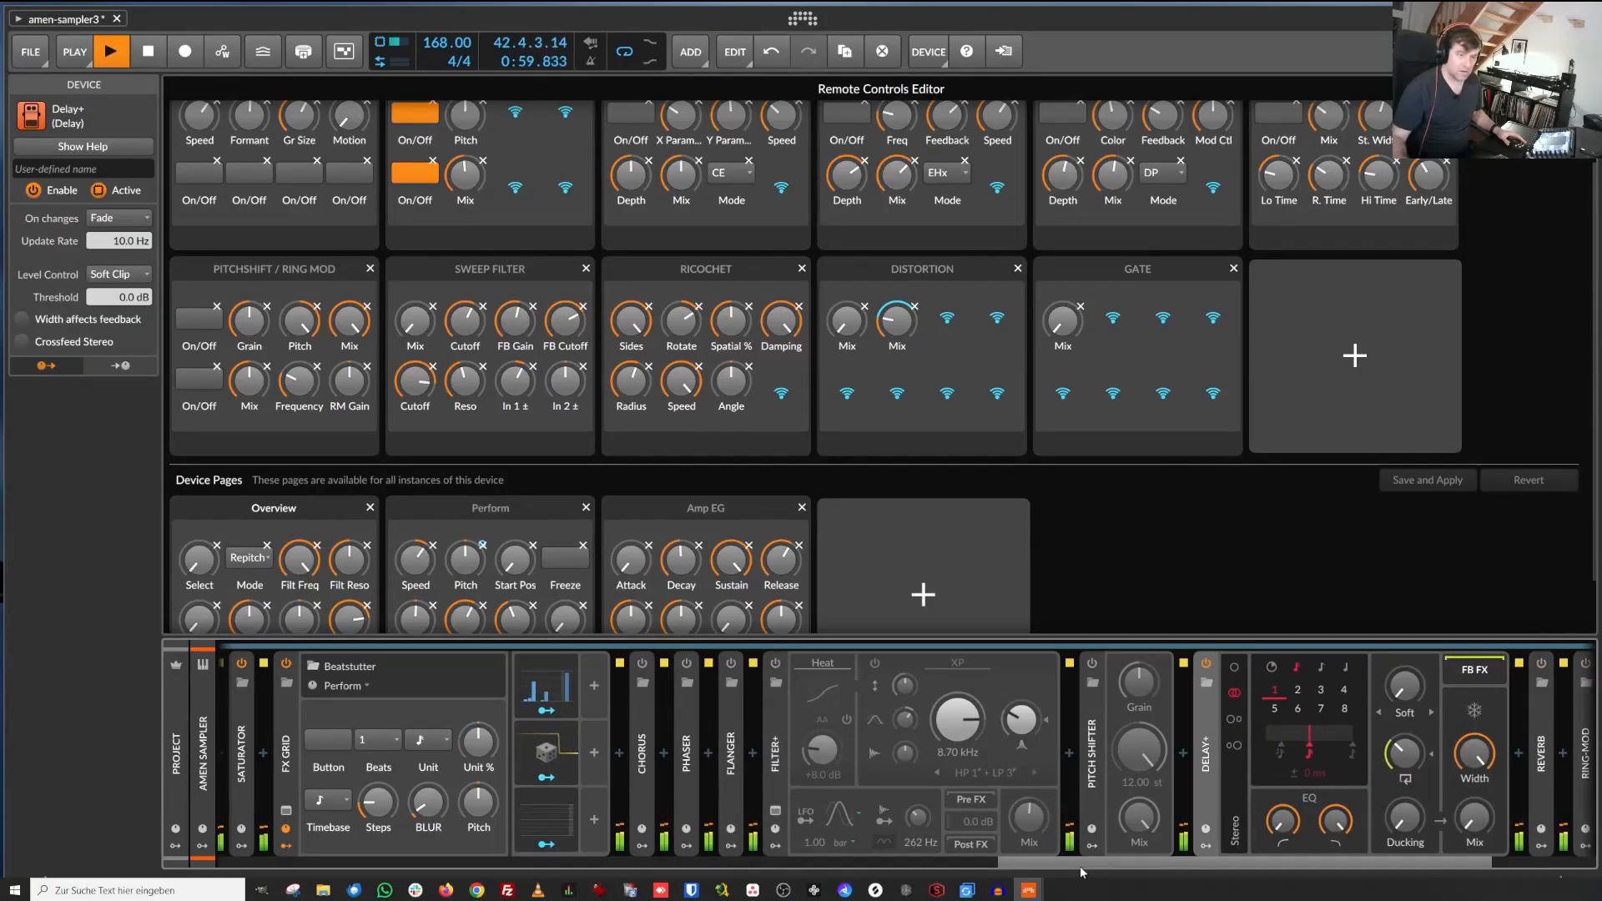
mouse_move(1468, 807)
mouse_down()
mouse_move(1468, 822)
mouse_move(1468, 807)
mouse_up()
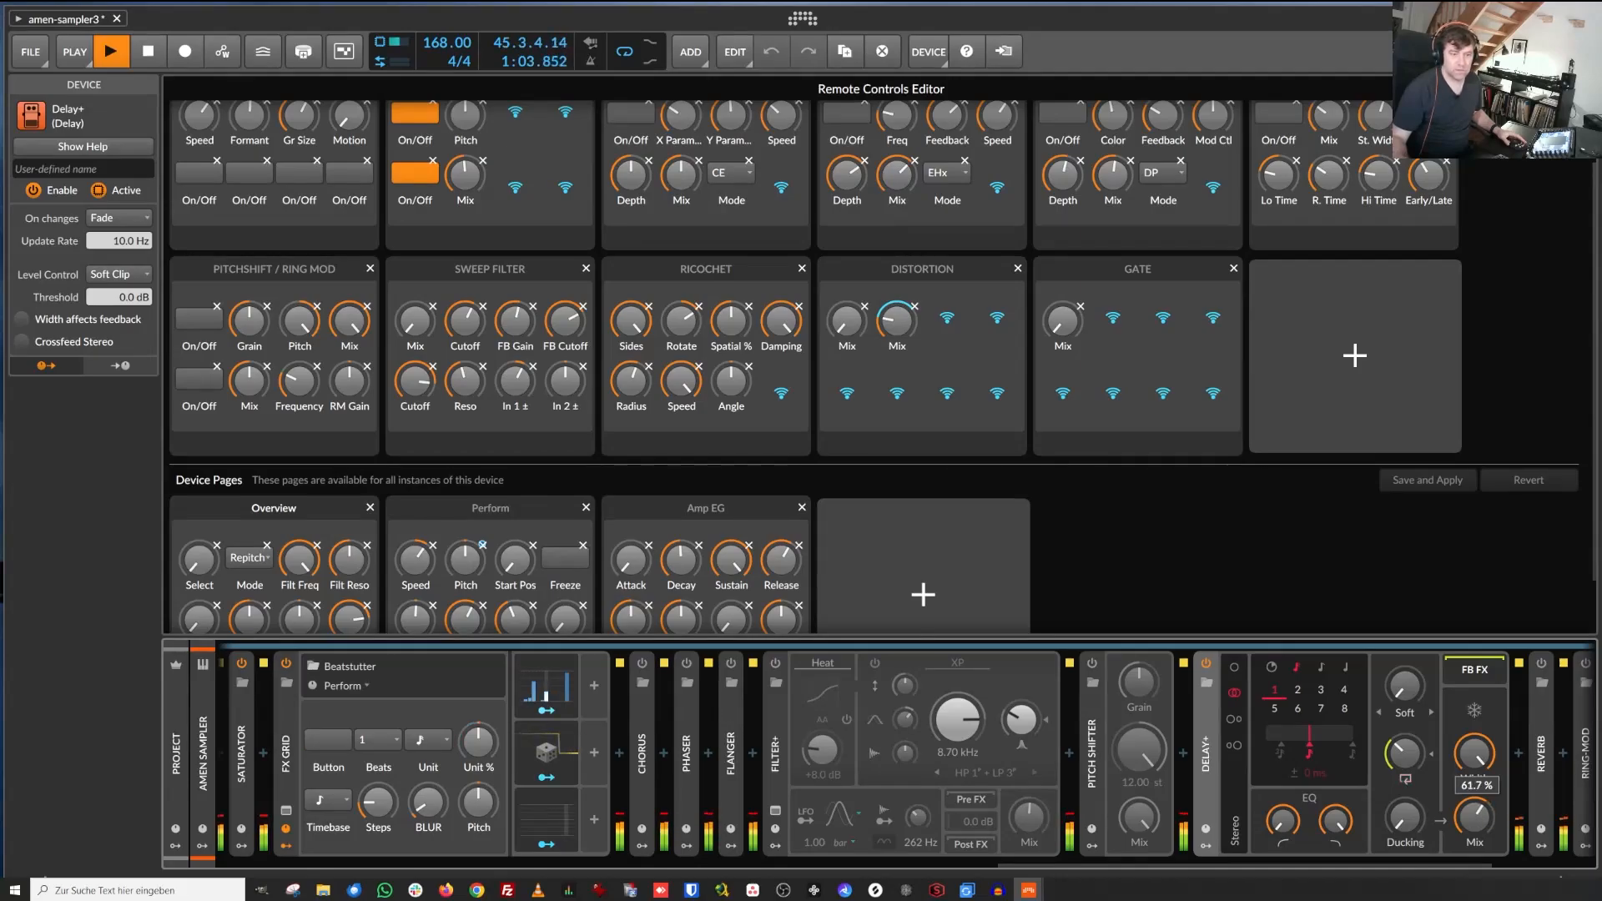
scroll(774, 352, down, 1)
scroll(774, 352, up, 1)
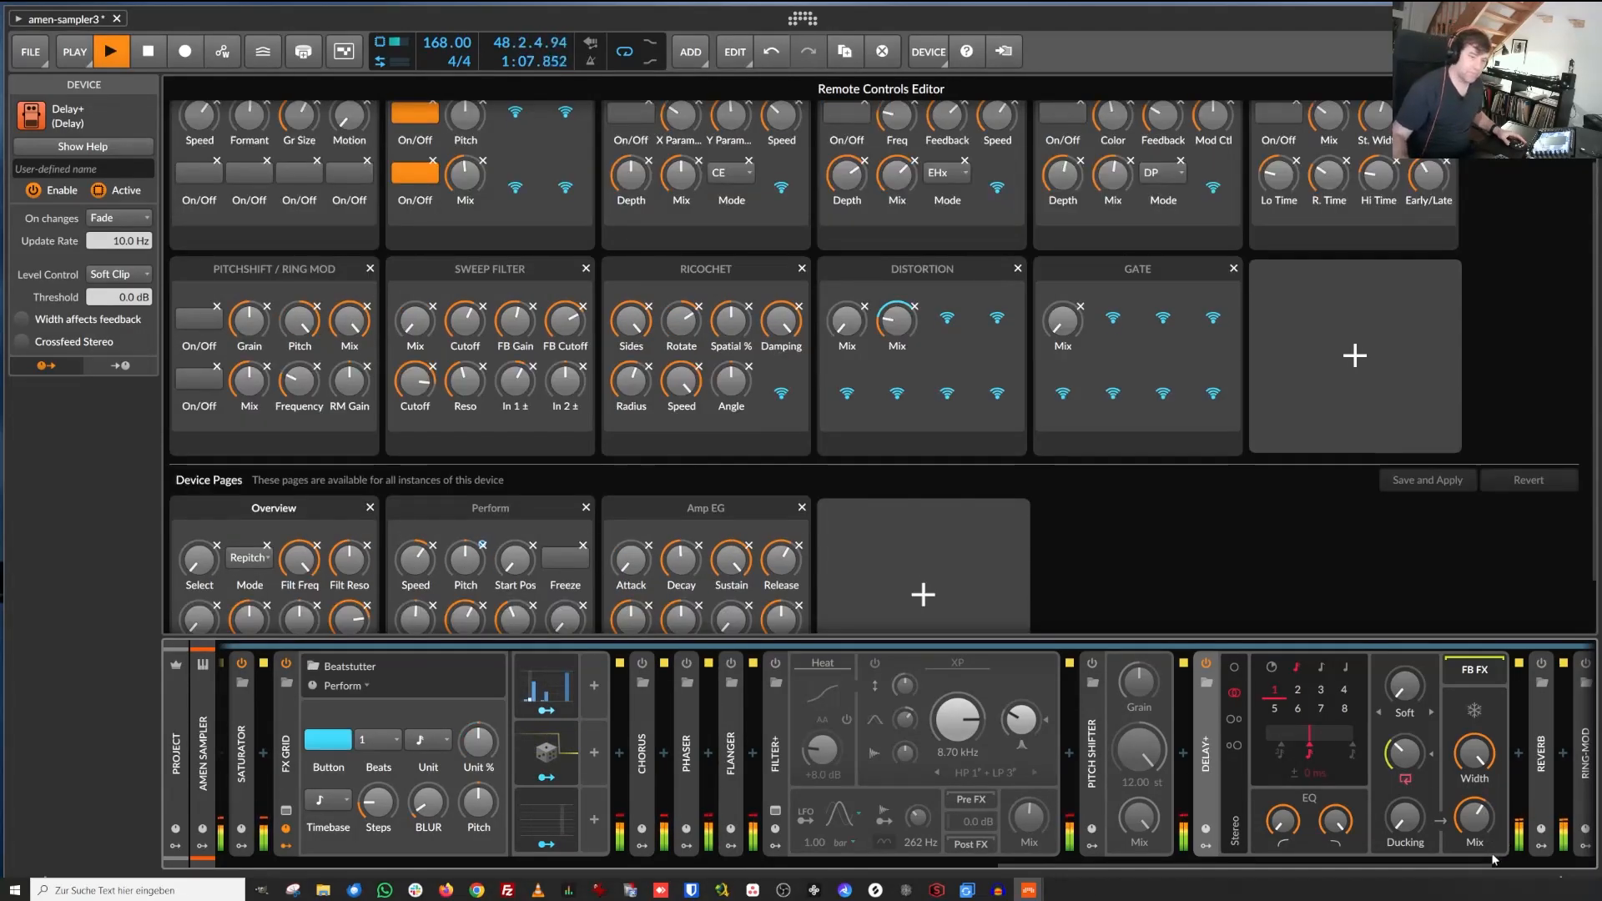
mouse_move(1485, 822)
mouse_down()
mouse_move(1485, 866)
mouse_move(1480, 818)
mouse_up()
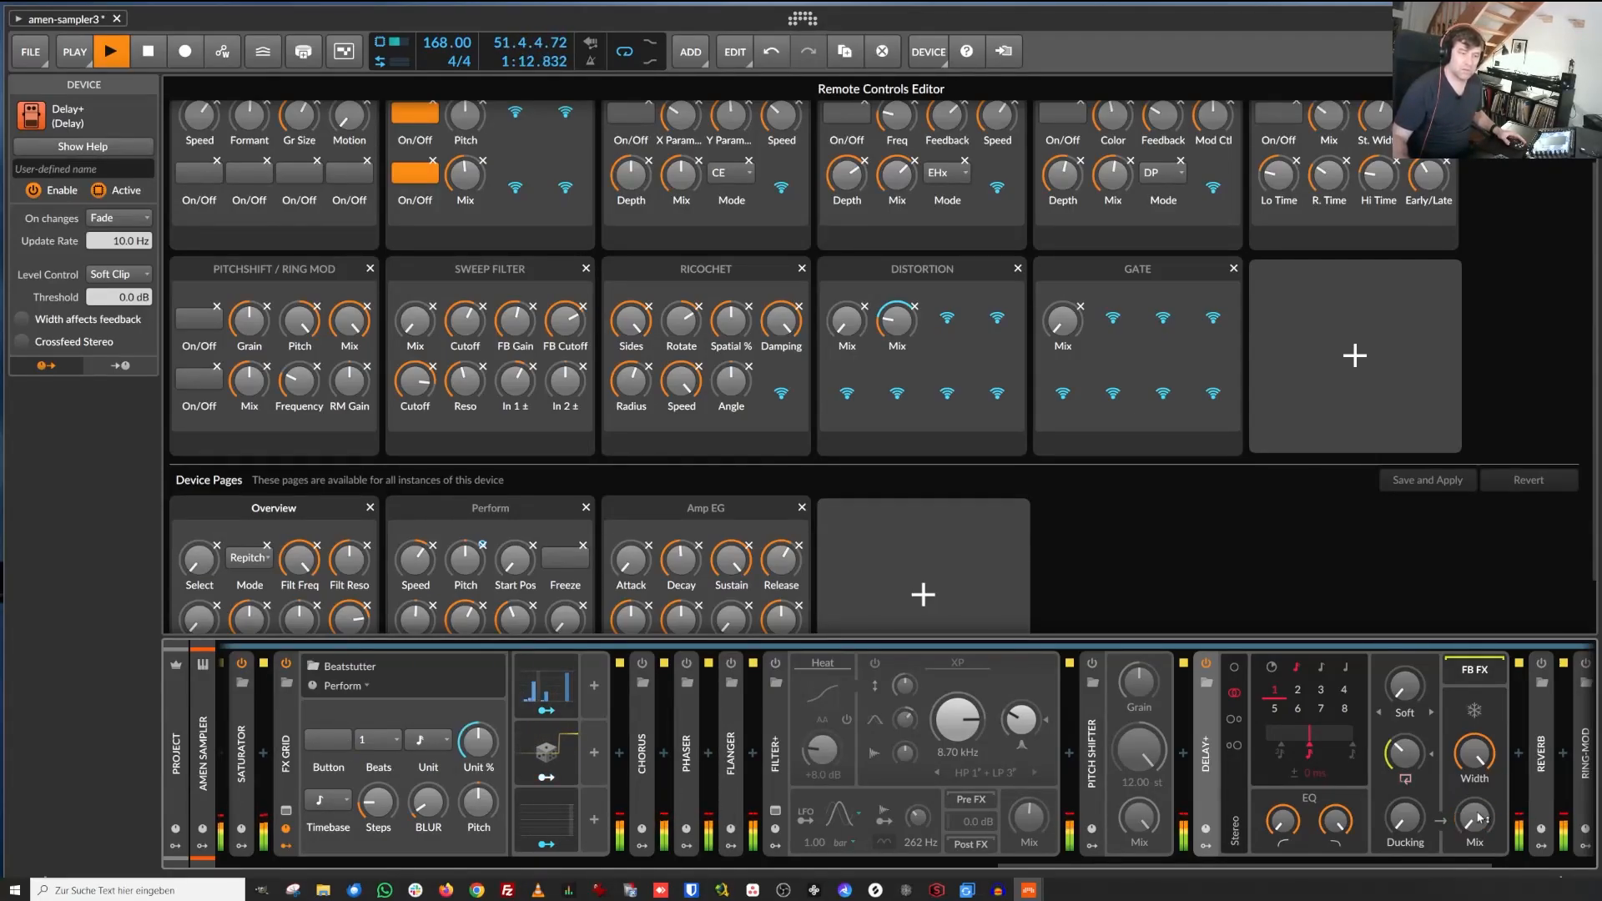
click(1207, 663)
click(1208, 724)
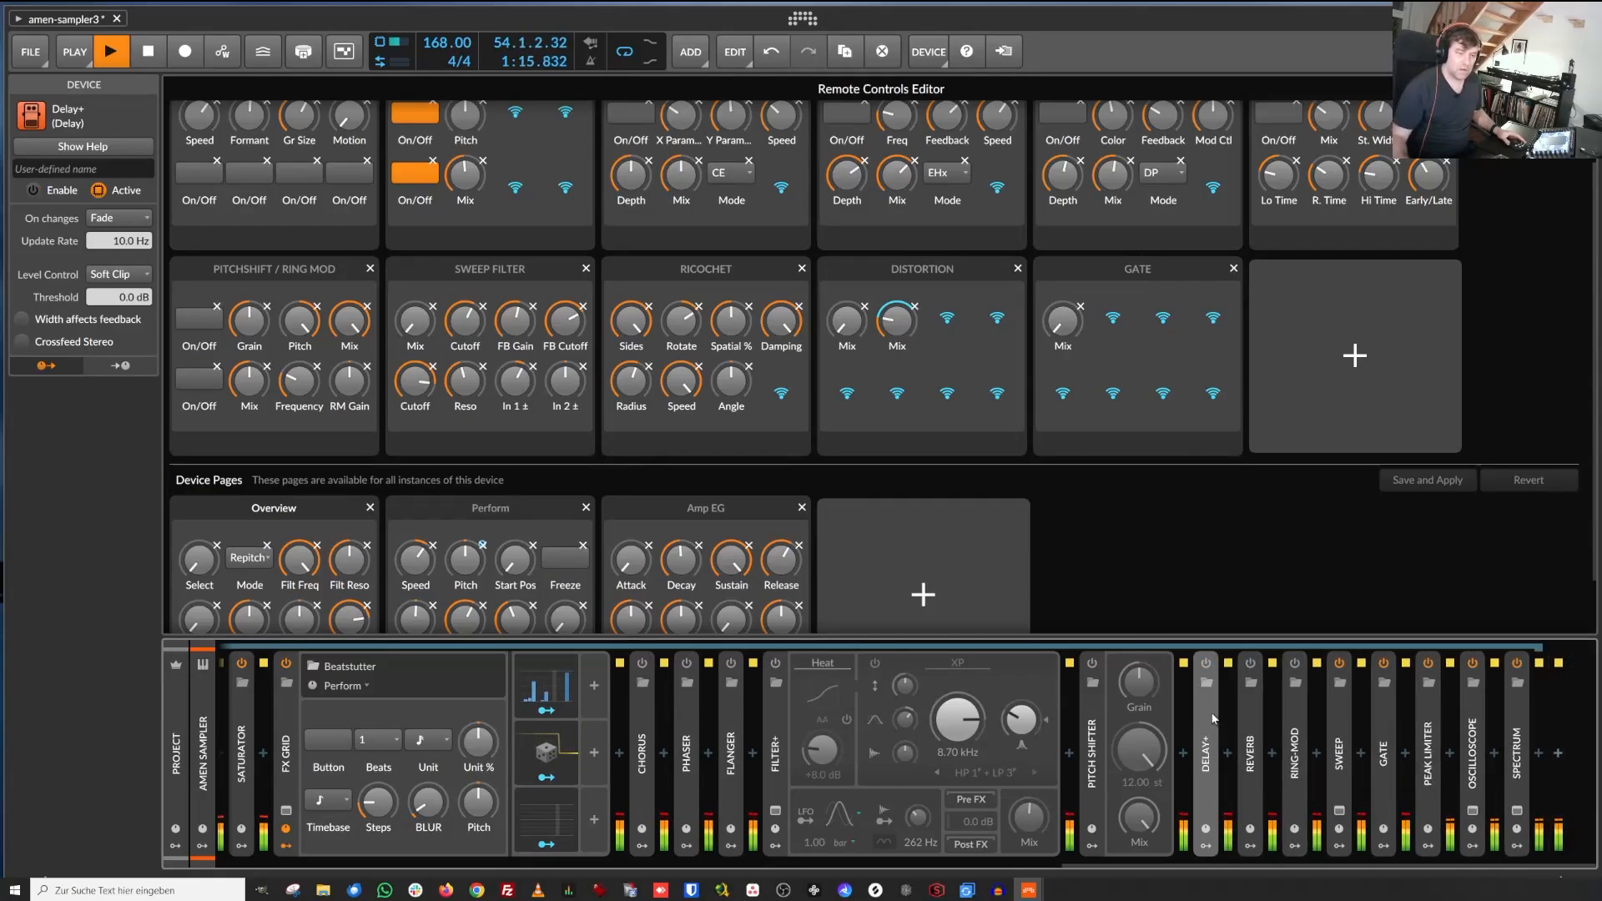
Expand the Ring-Mod and audition it switched on while raising its frequency to 1.85 kHz, switching it off again.
click(1298, 728)
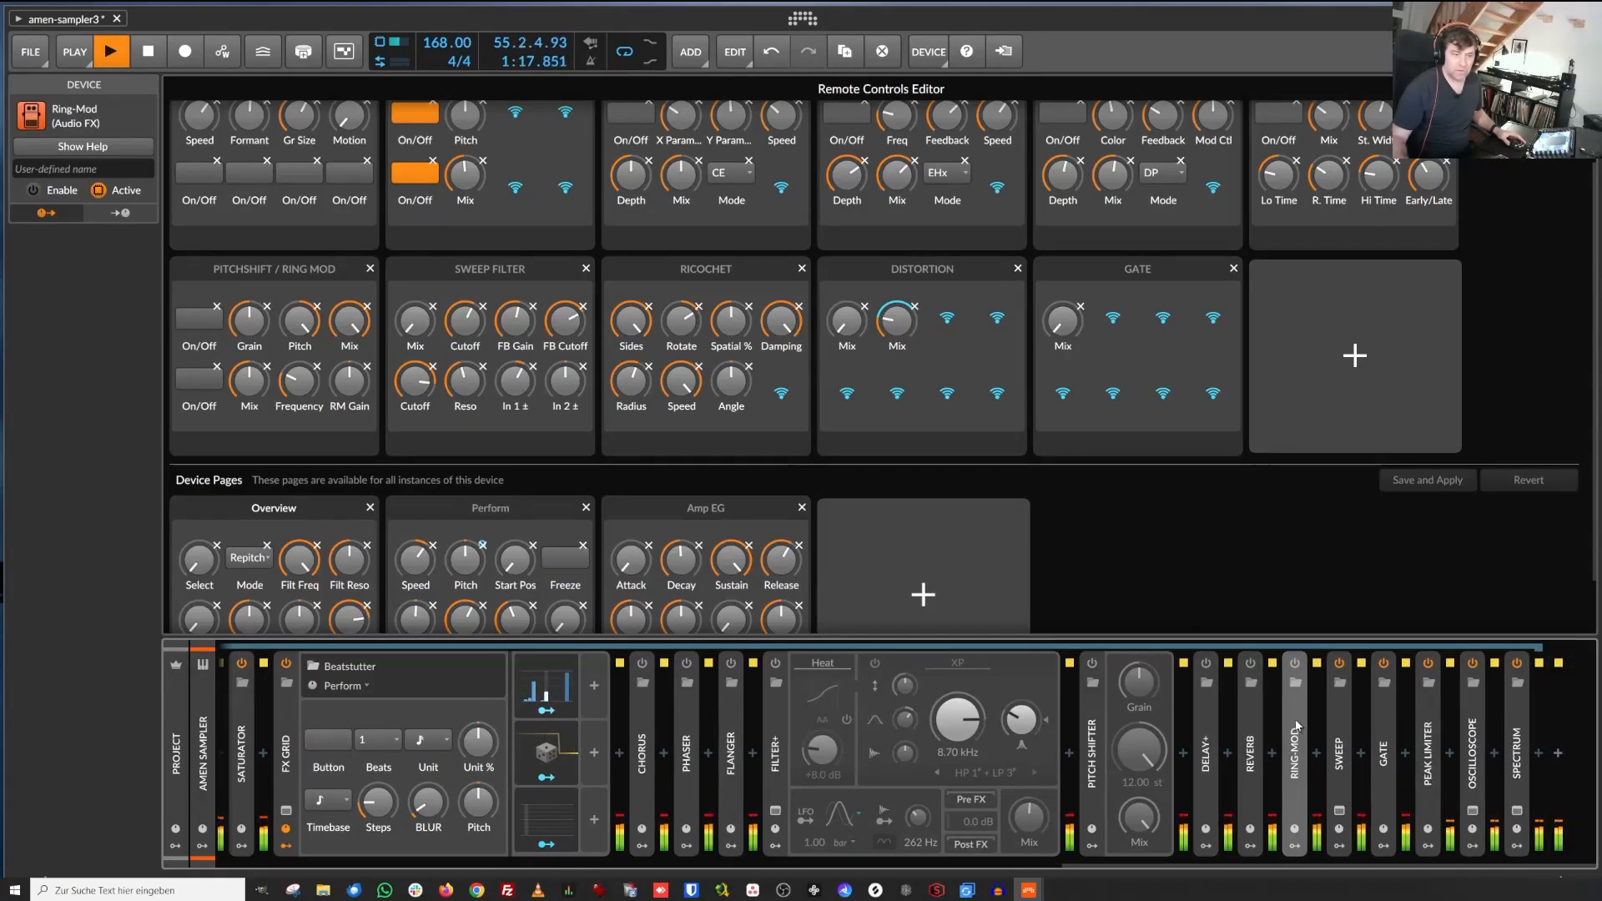
click(1298, 726)
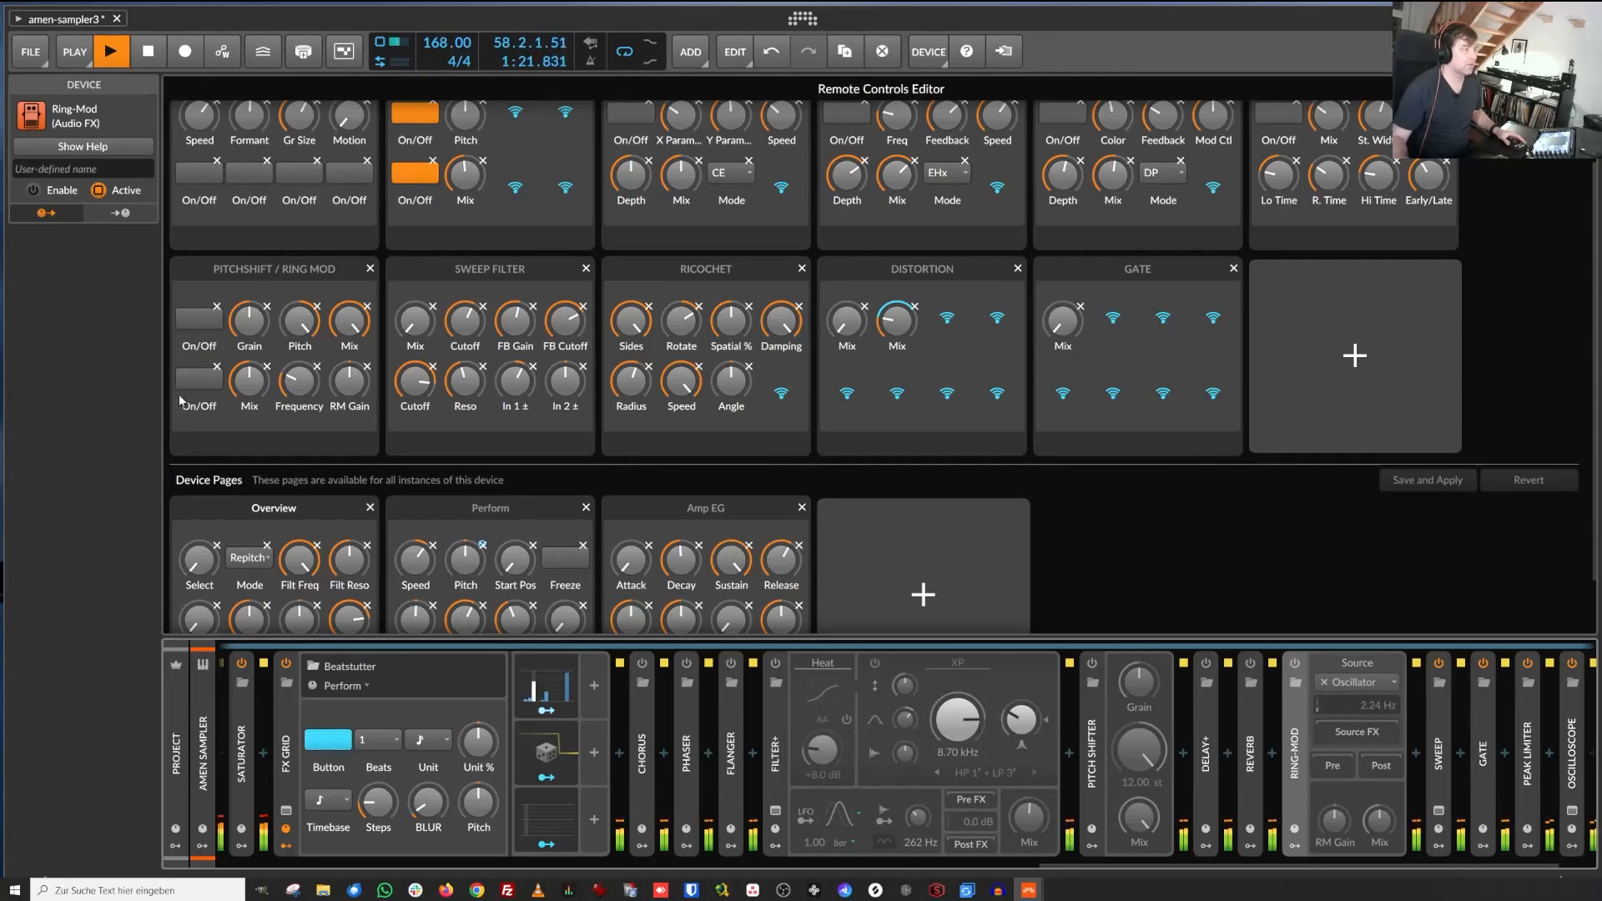
click(204, 382)
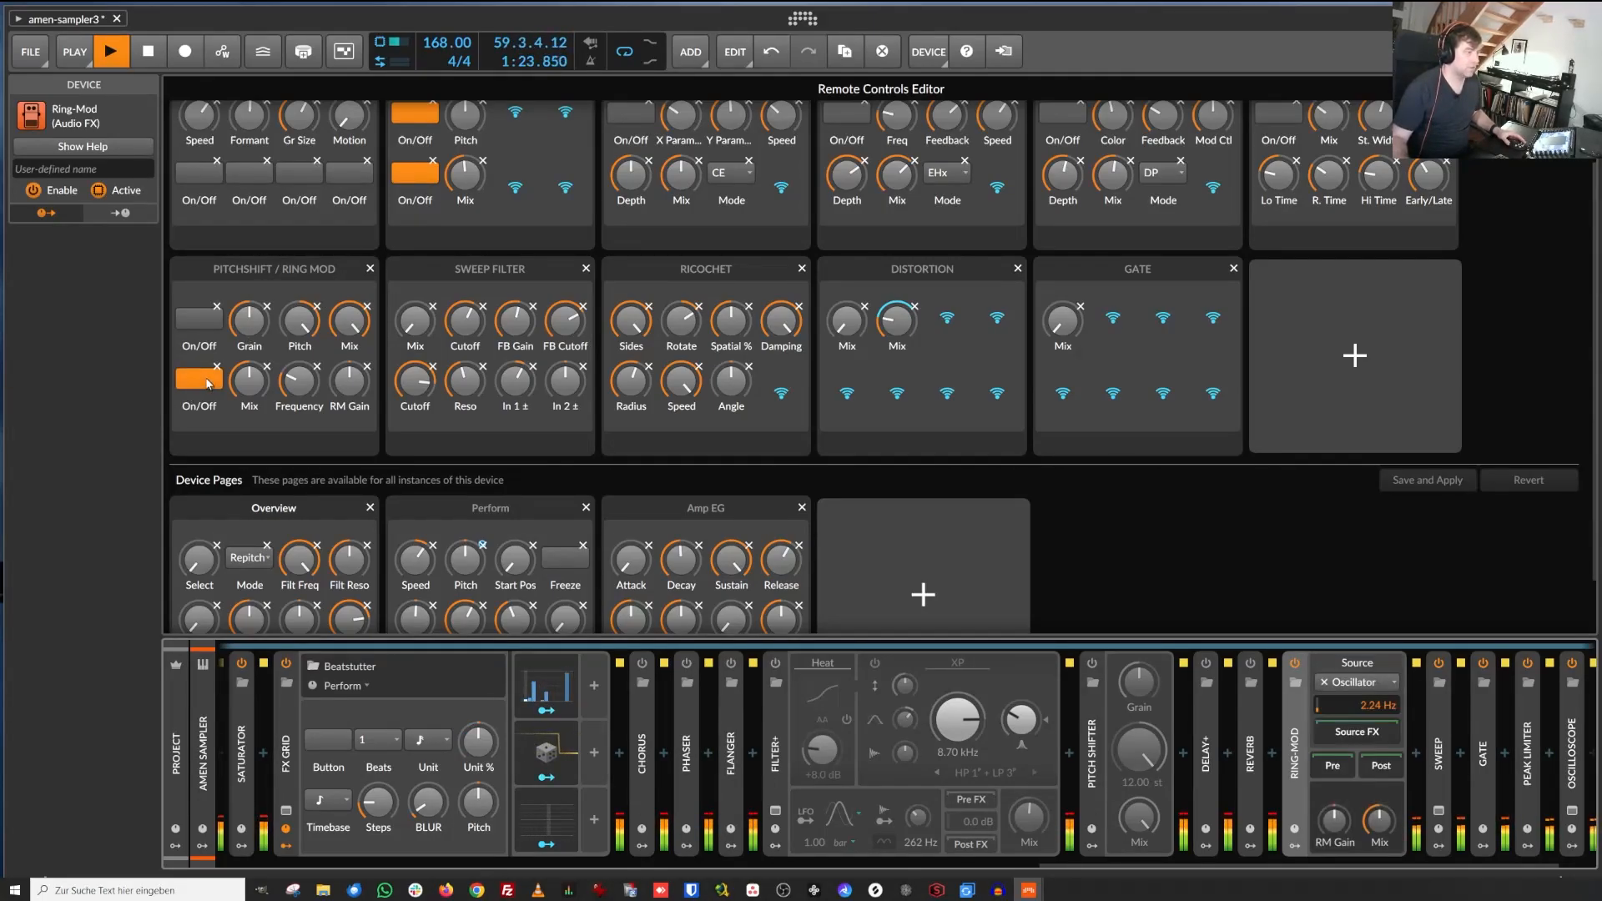
mouse_move(299, 381)
mouse_down()
mouse_move(299, 355)
mouse_move(299, 417)
mouse_move(299, 371)
mouse_up()
click(214, 385)
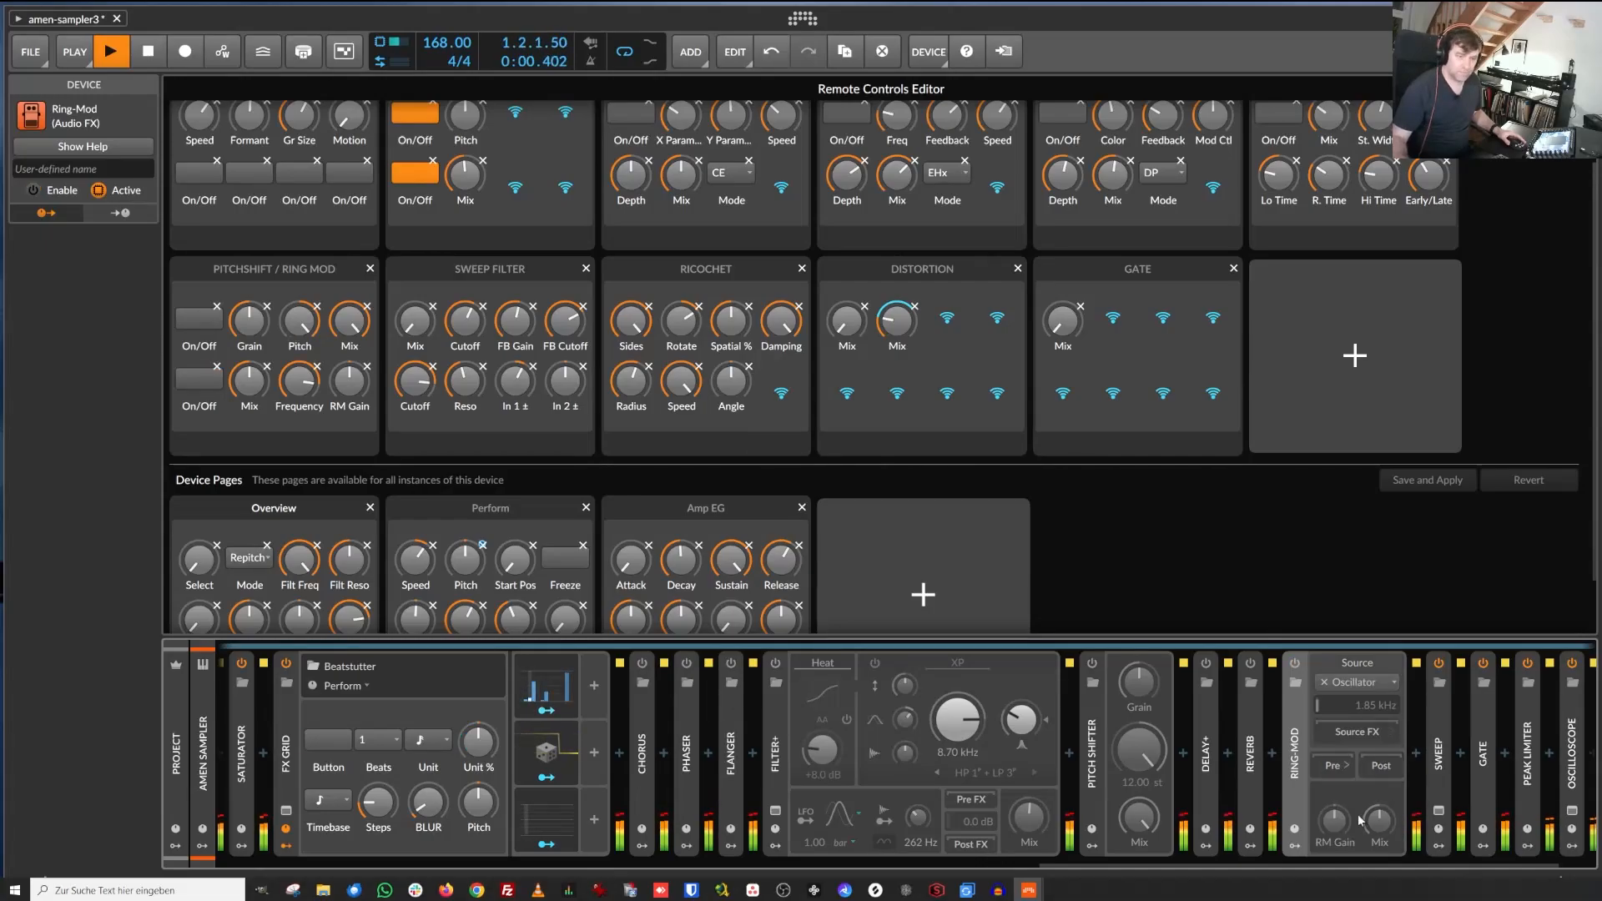
Expand the Sweep filter and audition its remote page, setting the cutoff to 2.49 kHz, lowering the resonance, and returning the mix to zero.
click(1440, 713)
scroll(614, 492, down, 2)
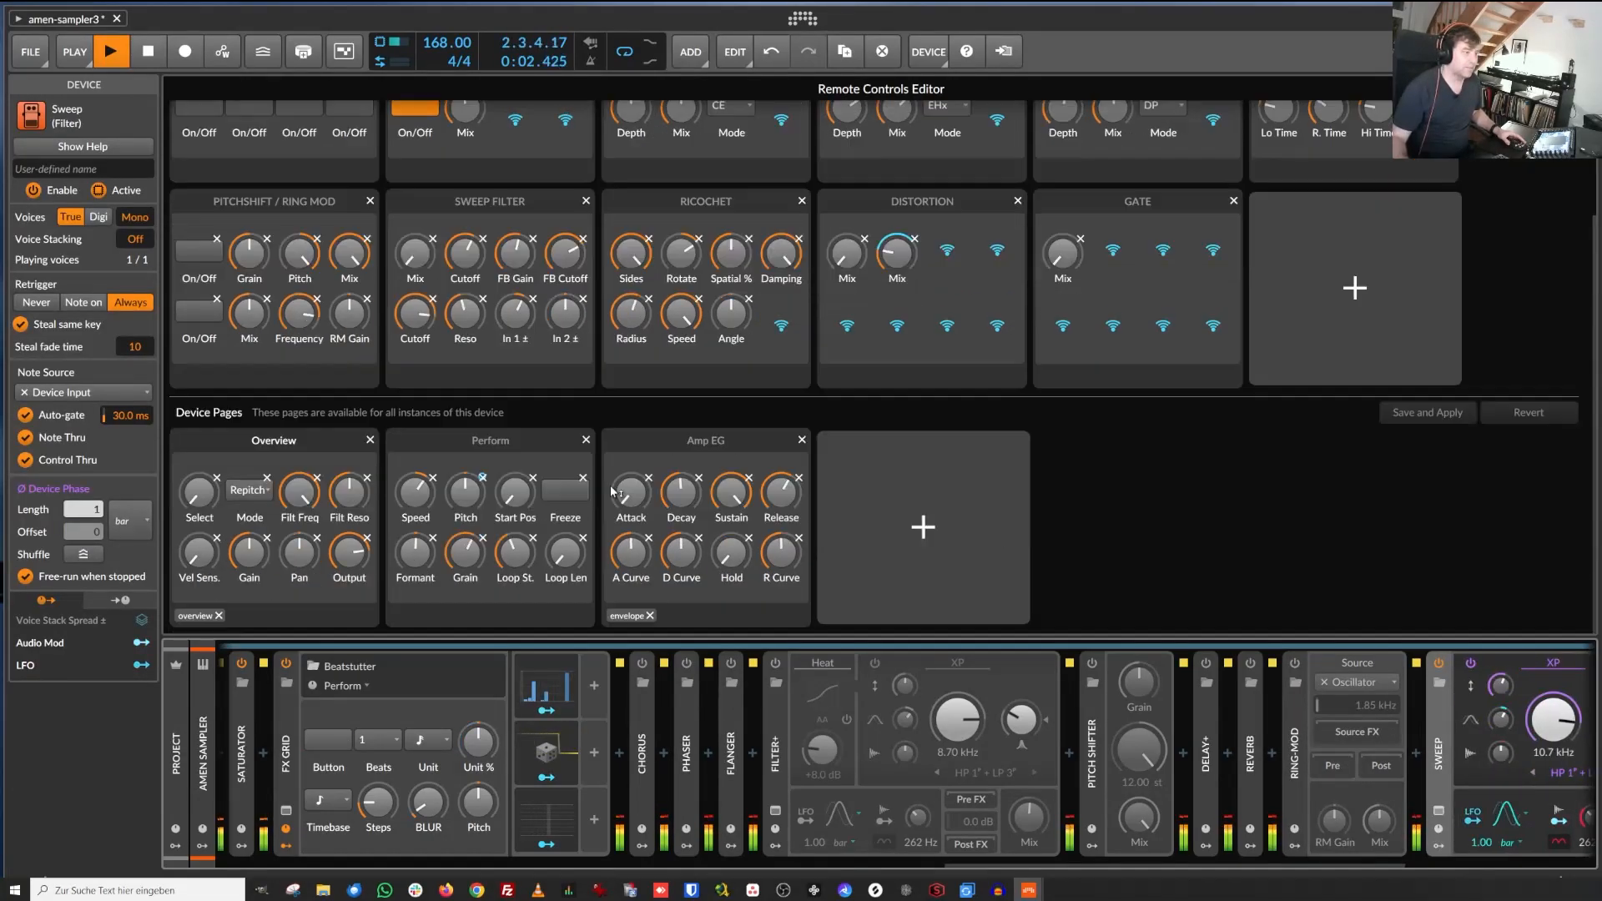
click(414, 252)
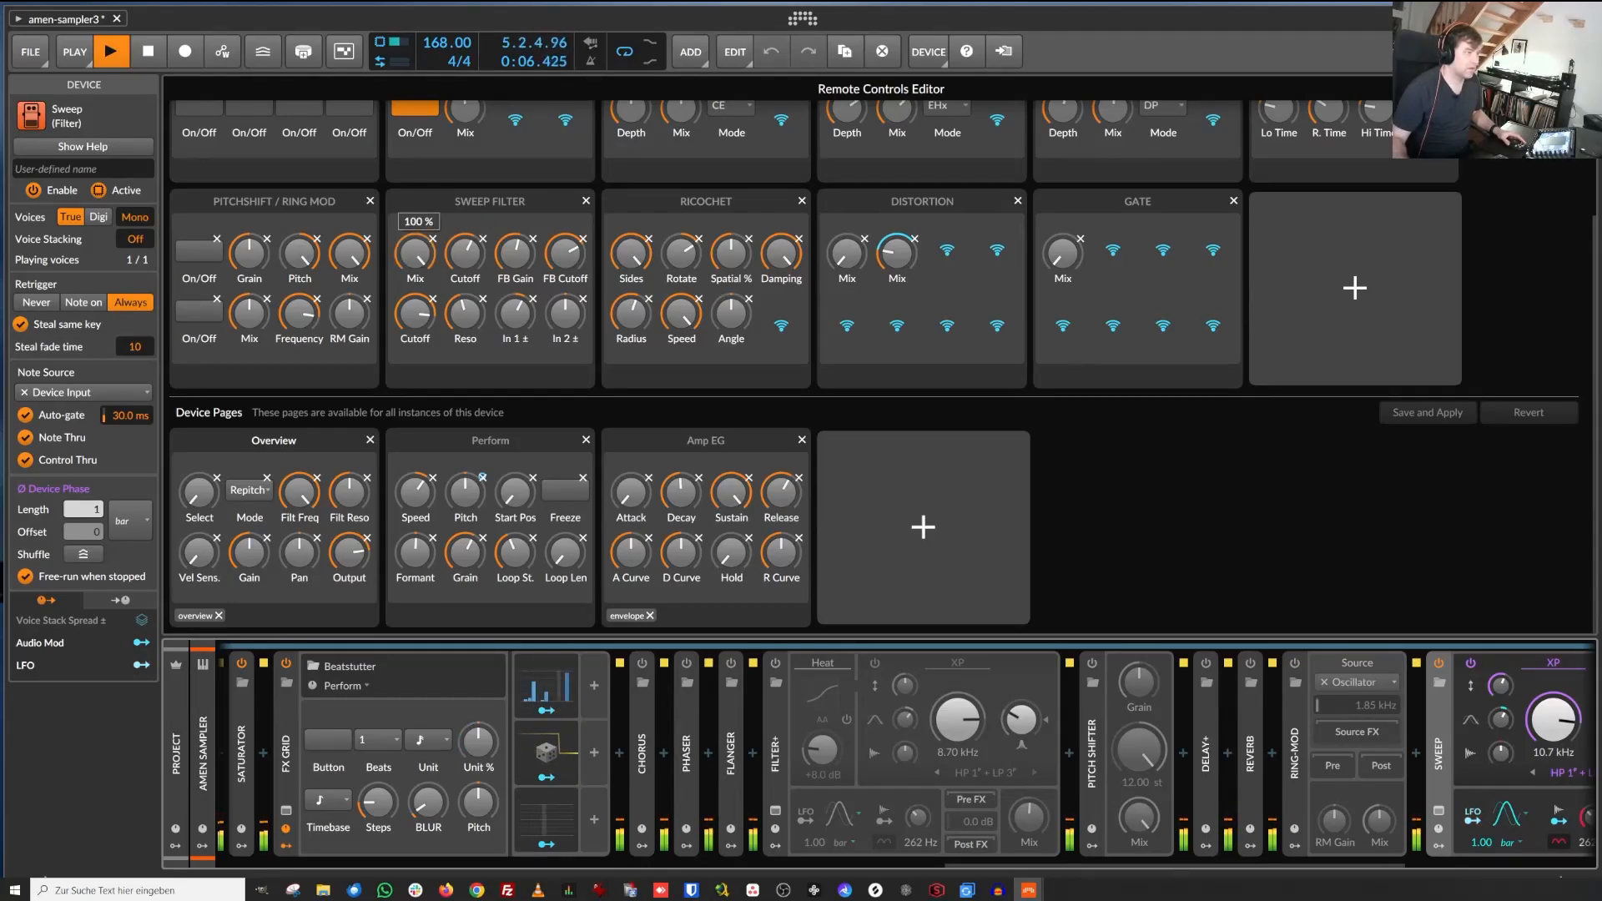
drag(415, 252, 465, 284)
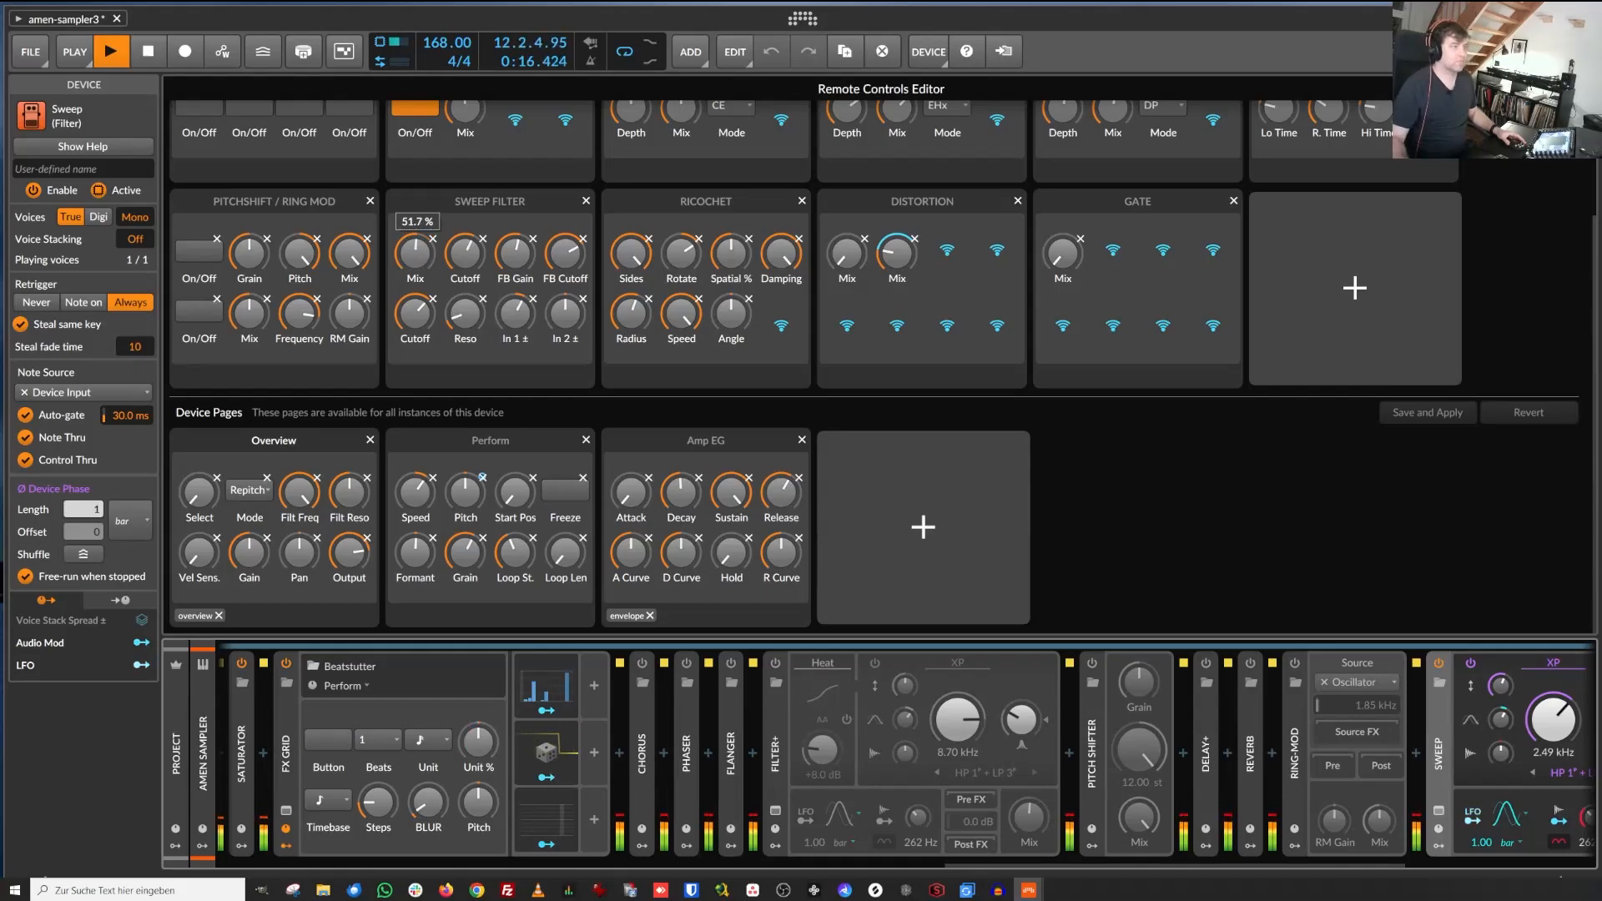
drag(415, 253, 415, 301)
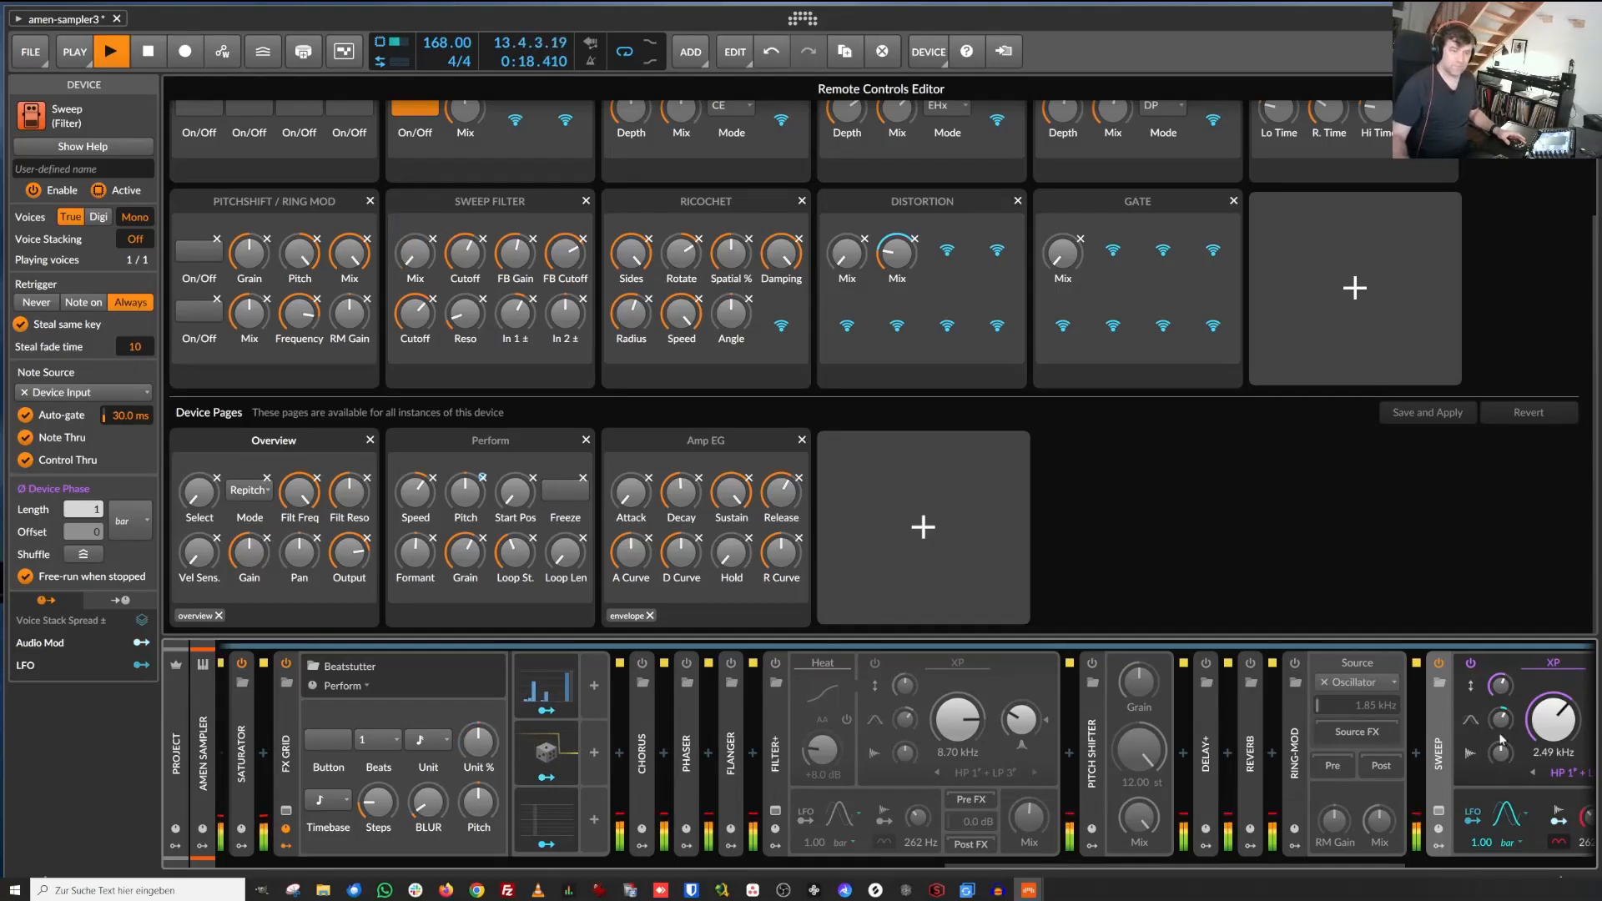
Expand the Gate container, open the Tool device inside its layer, and show the settings of the Tool's Steps modulator.
drag(1373, 866, 1485, 865)
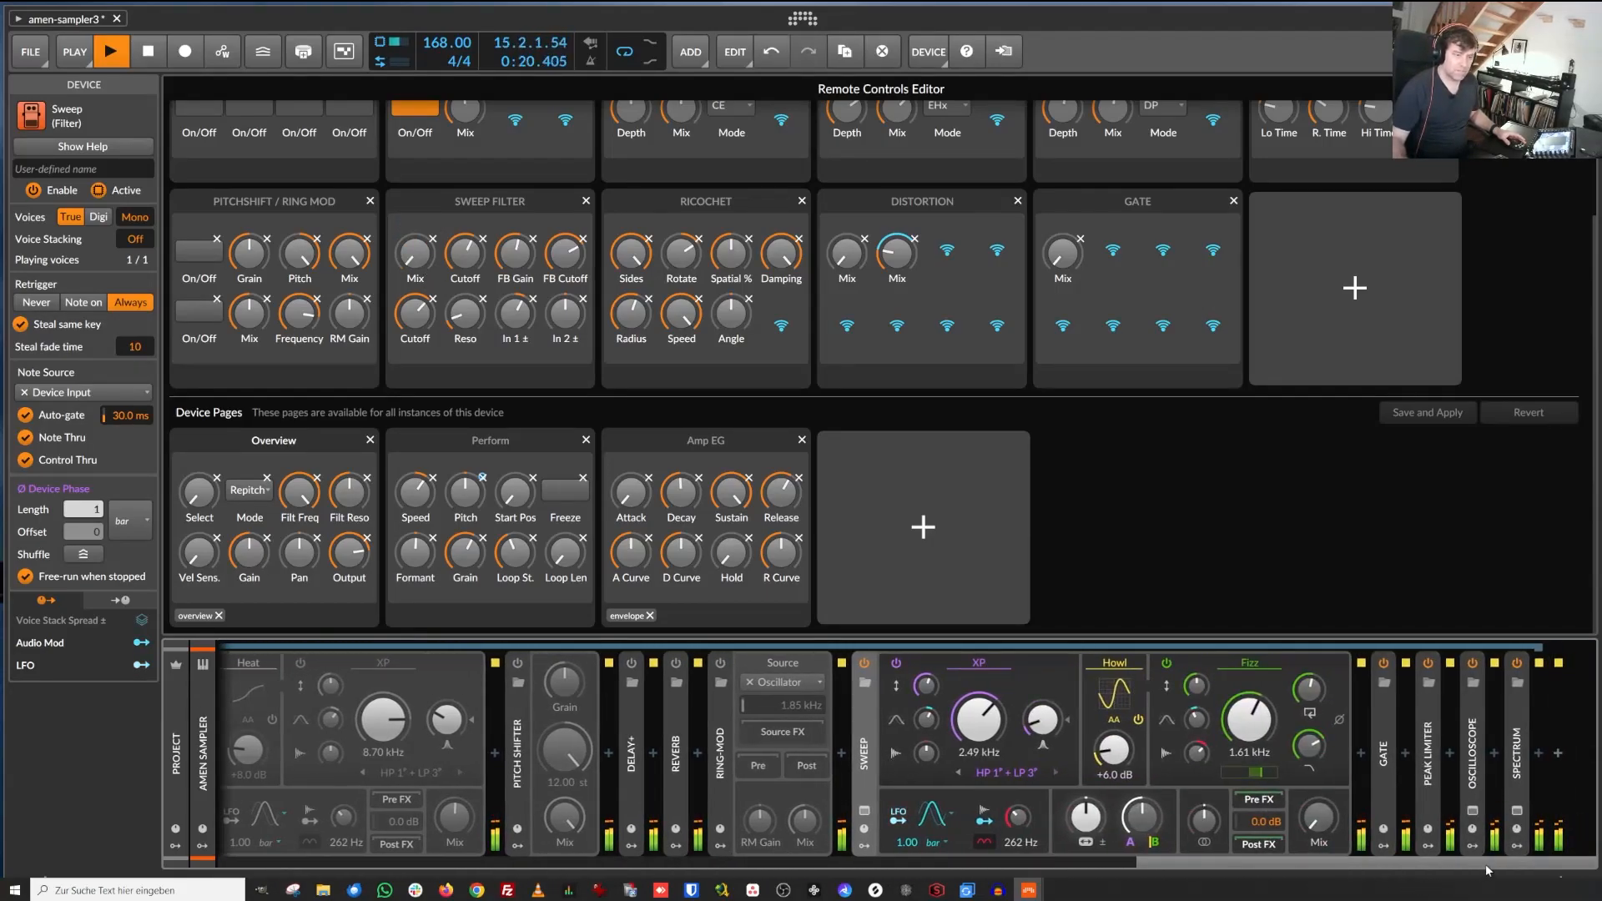
click(1383, 724)
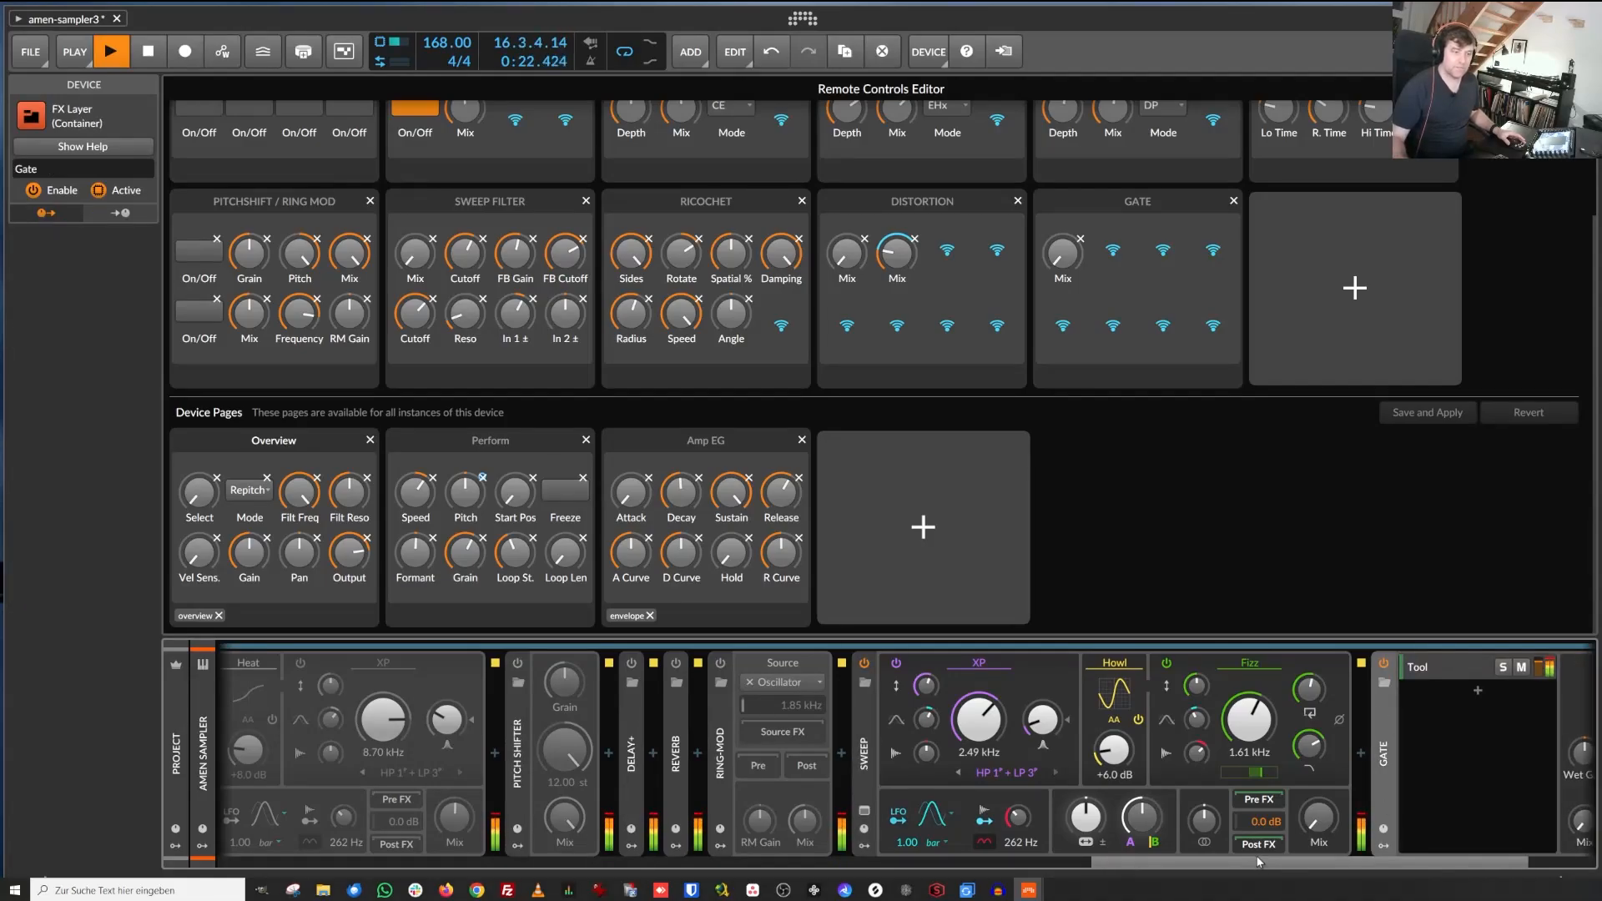
drag(1259, 864, 1331, 863)
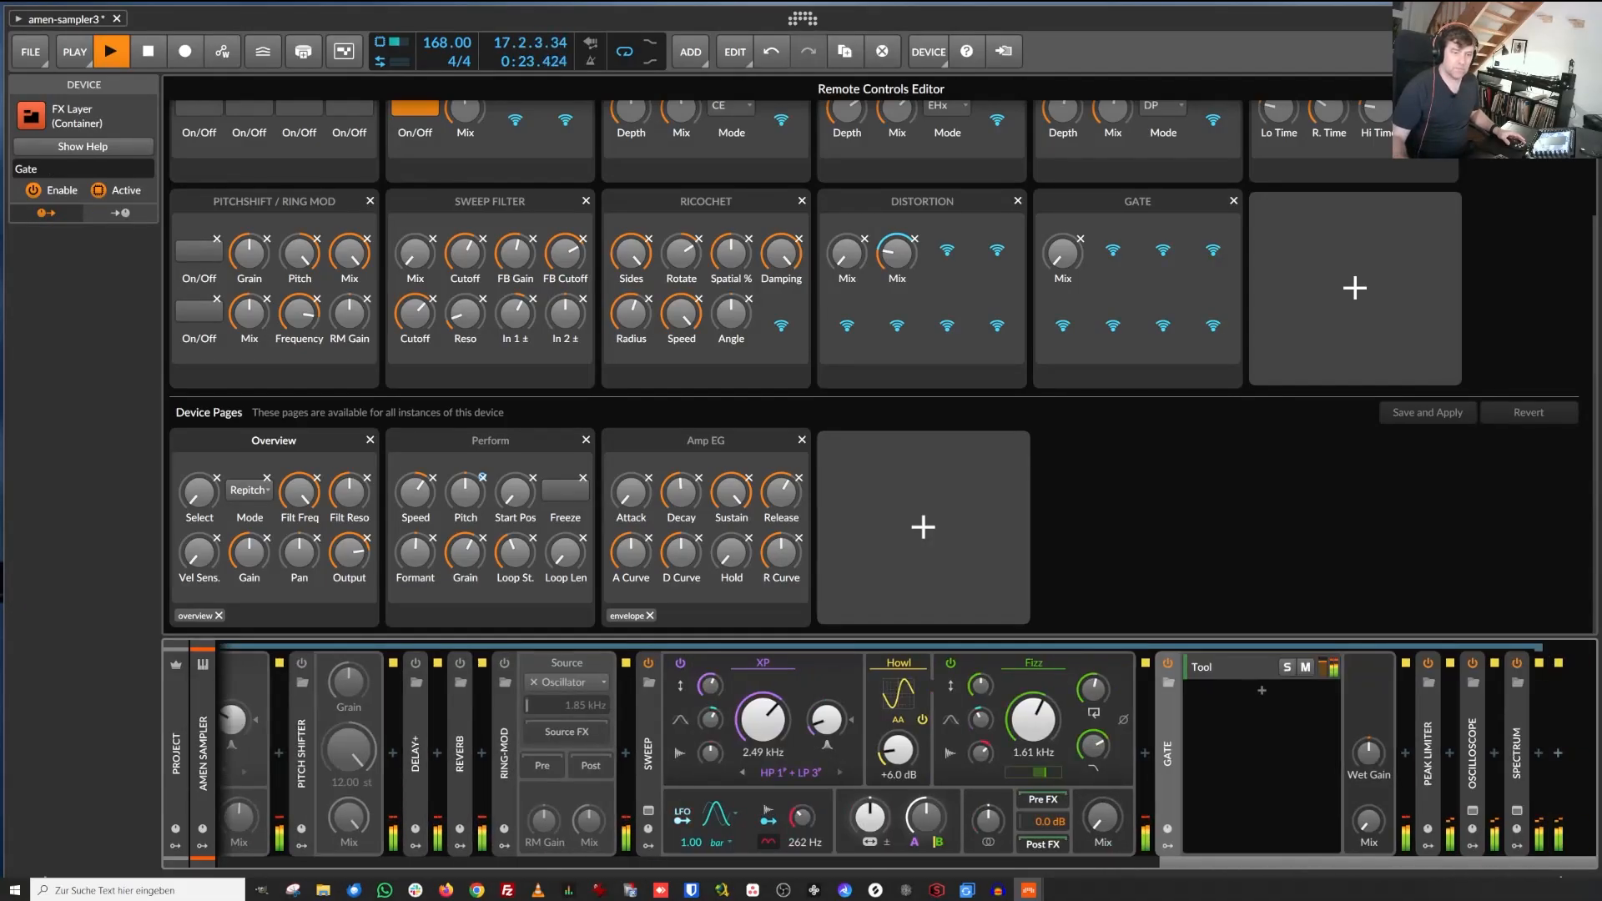
click(1233, 669)
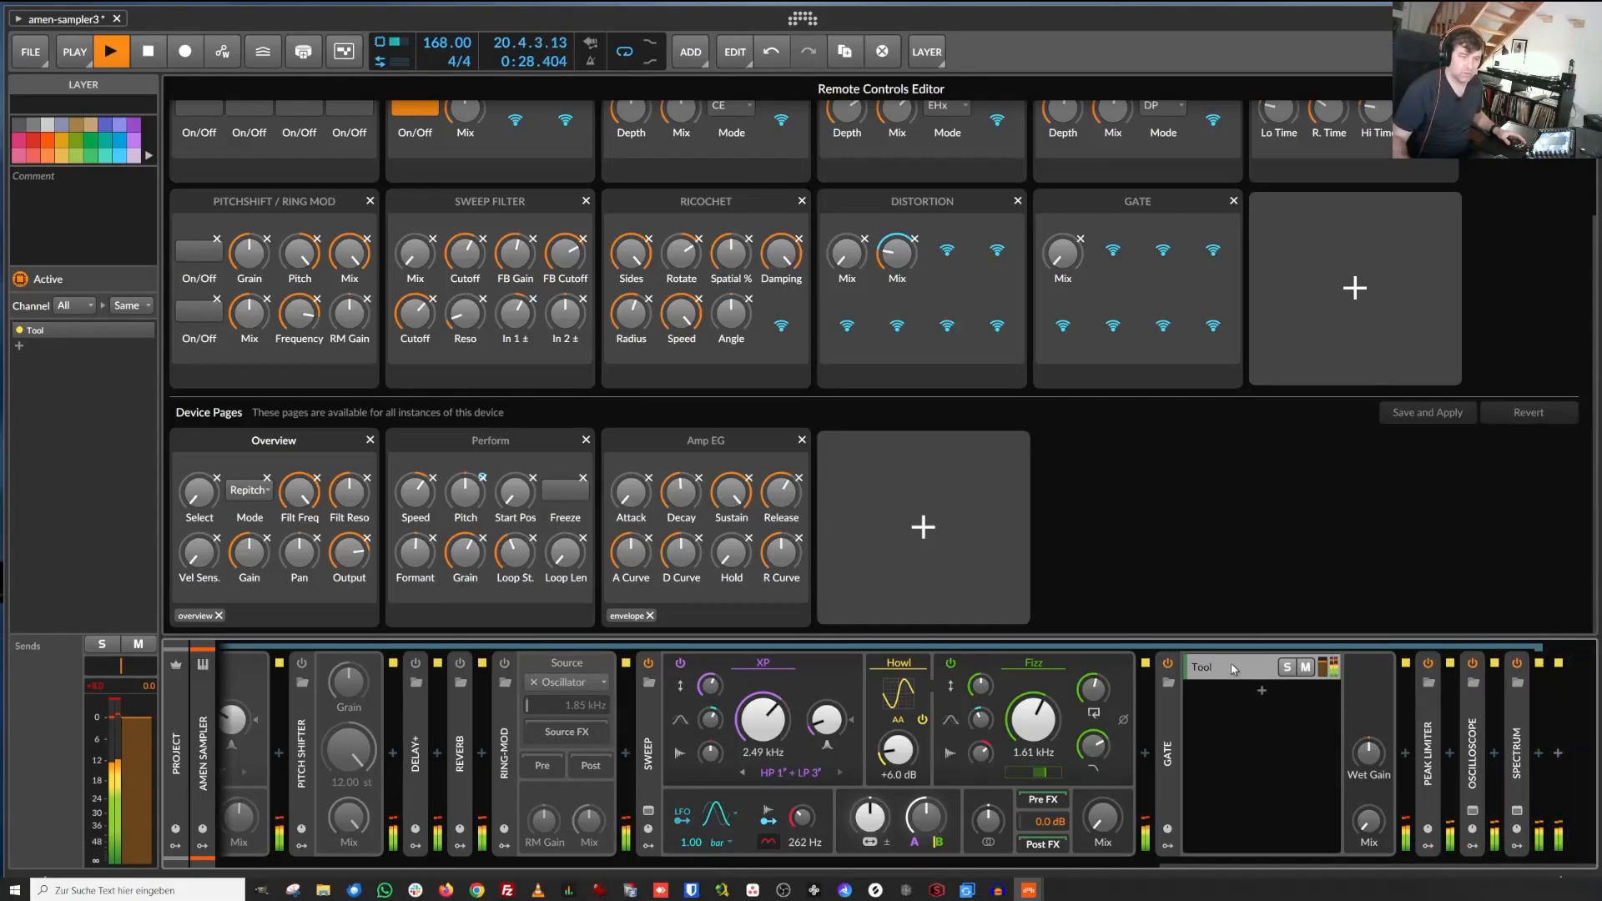
double_click(1232, 668)
drag(1284, 862, 1530, 855)
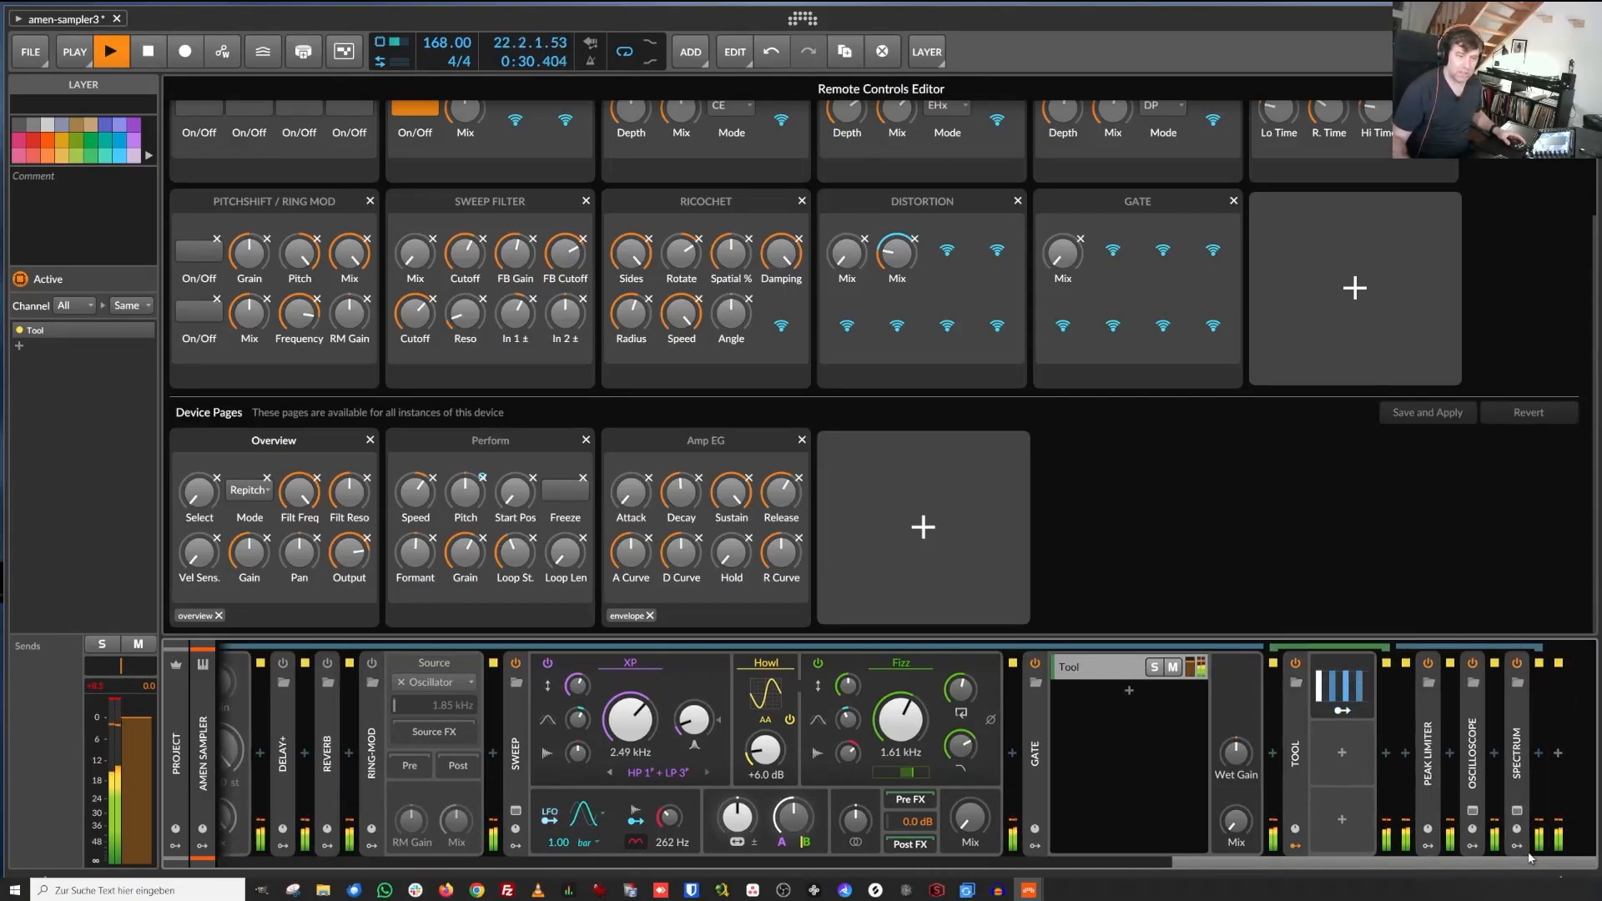
click(1369, 681)
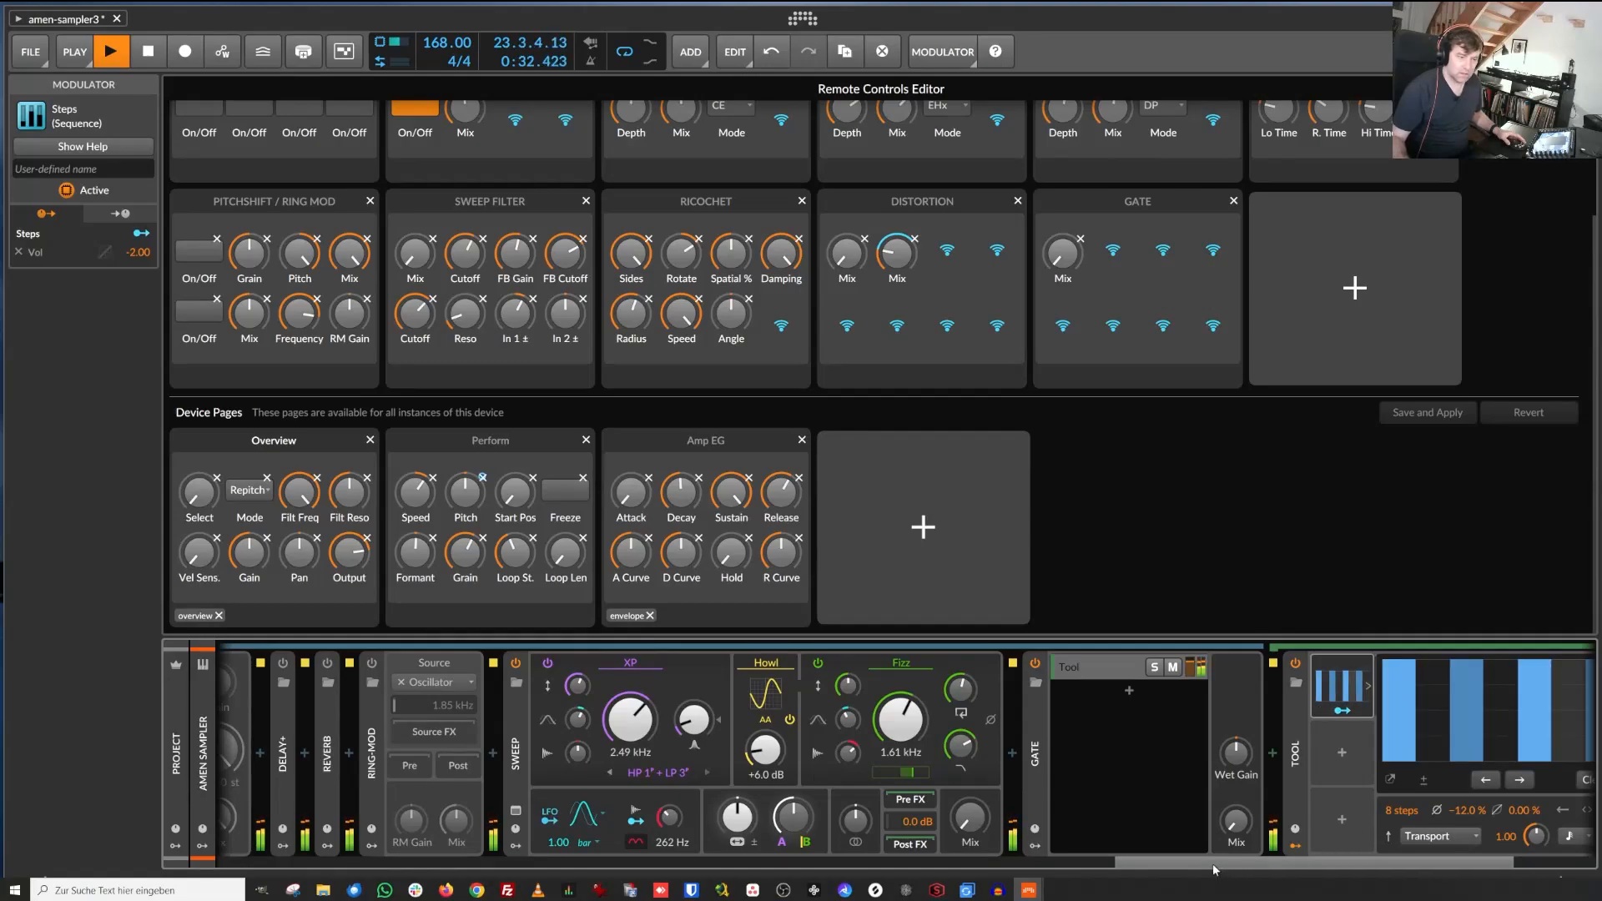
drag(1215, 866, 1307, 864)
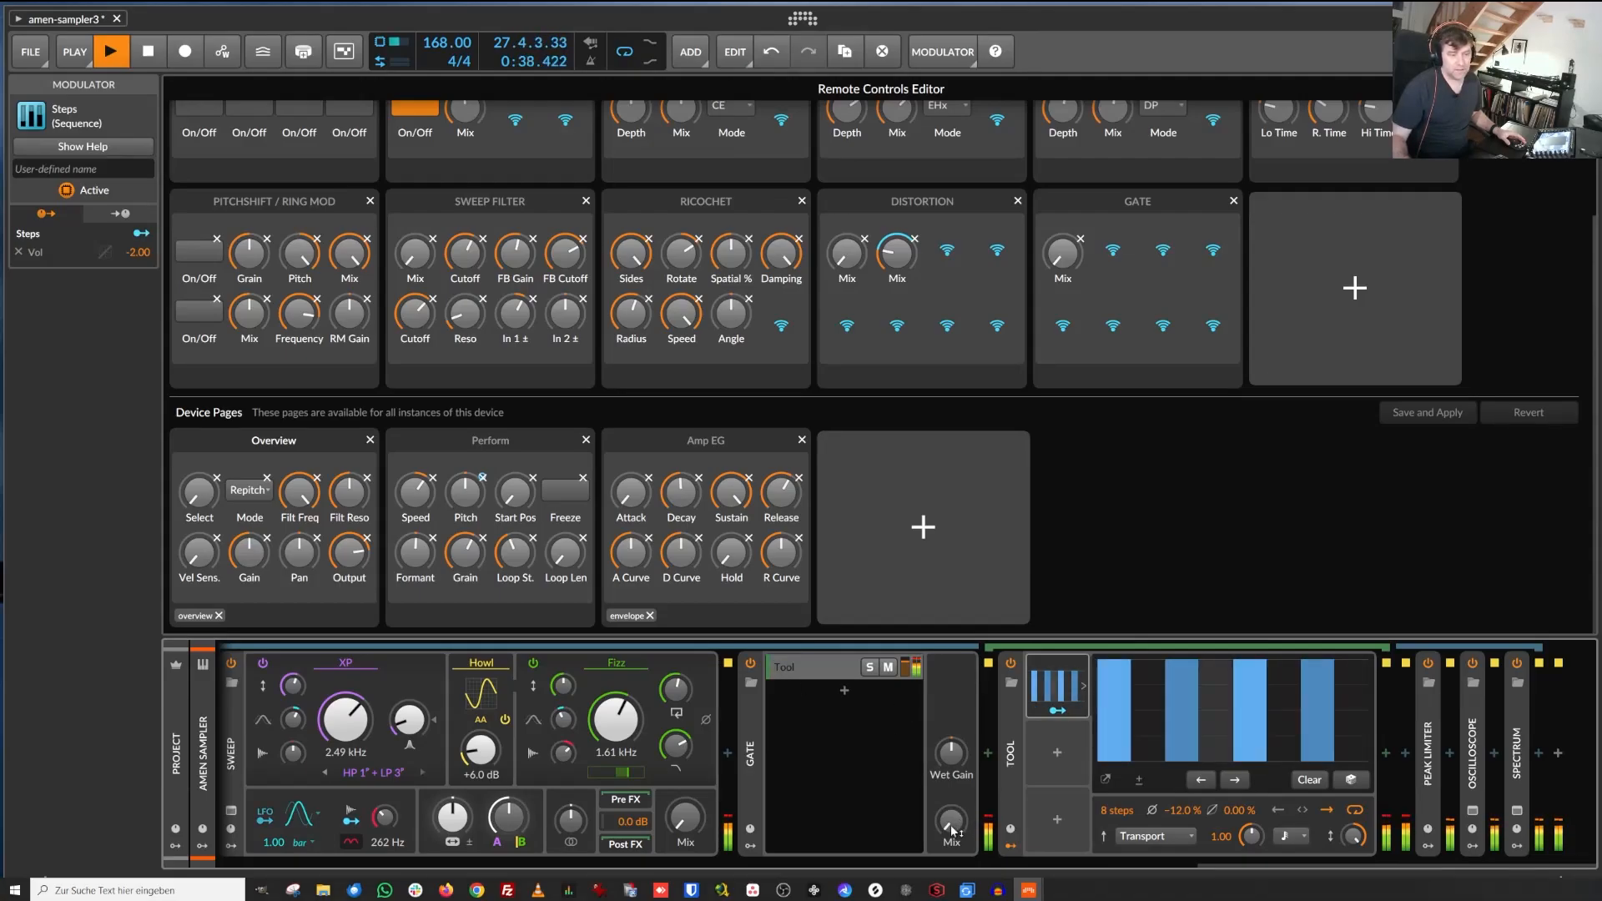
Audition the Gate's mix while redrawing the Tool's eight-step pattern with separated high steps and one medium step, leaving the mix at zero.
mouse_move(951, 830)
mouse_down()
mouse_move(951, 701)
mouse_move(951, 829)
mouse_up()
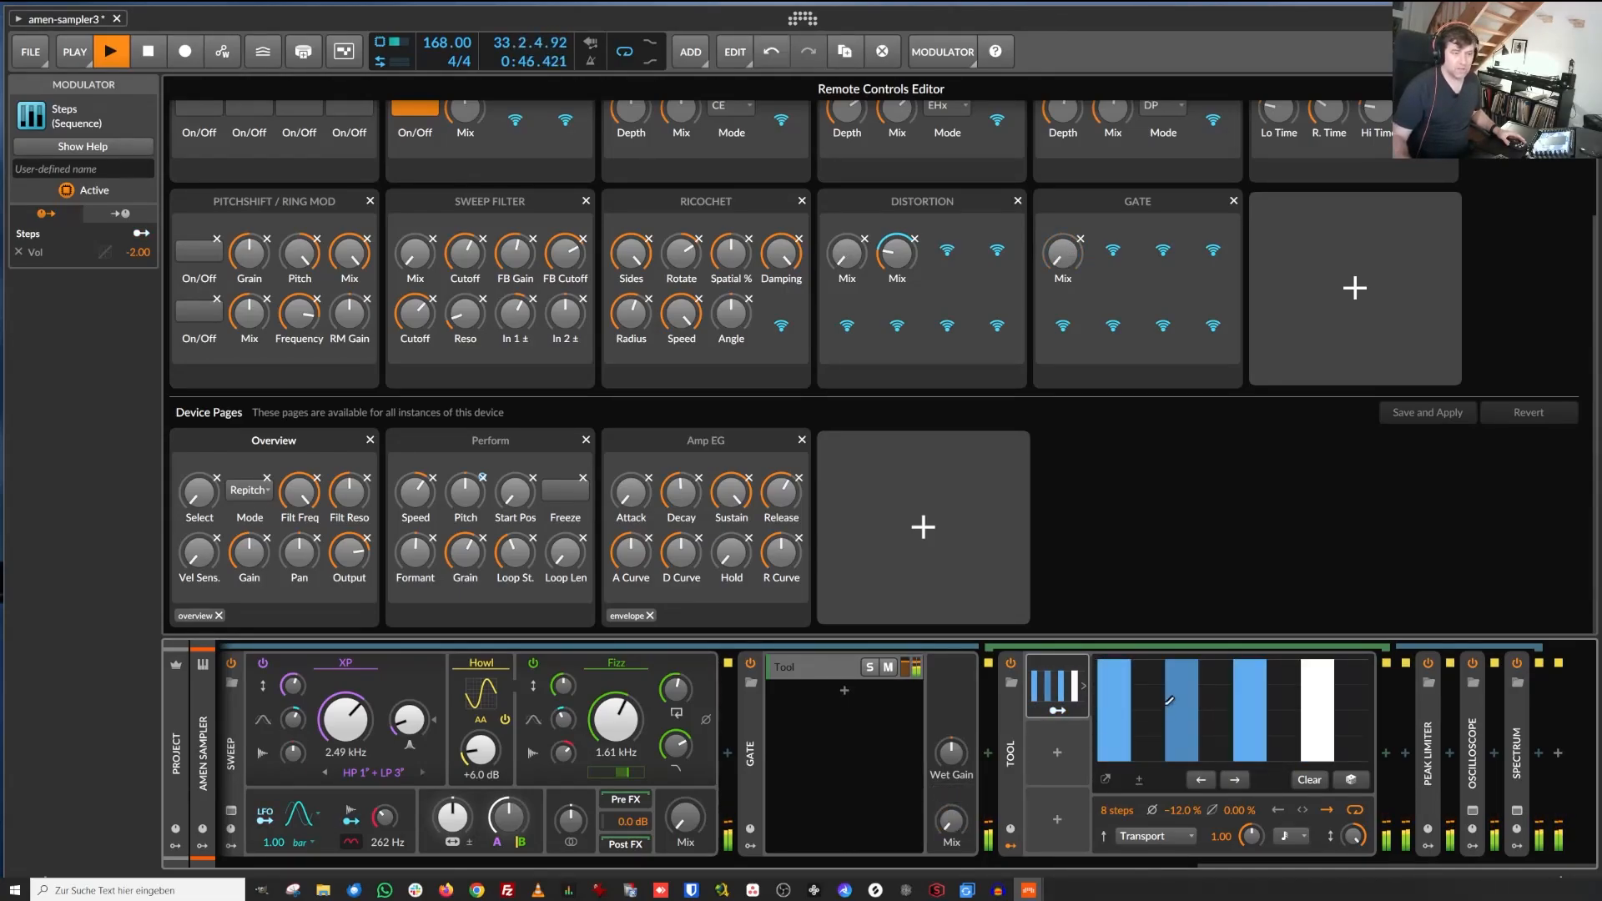
drag(1170, 703, 1158, 593)
drag(1189, 705, 1436, 774)
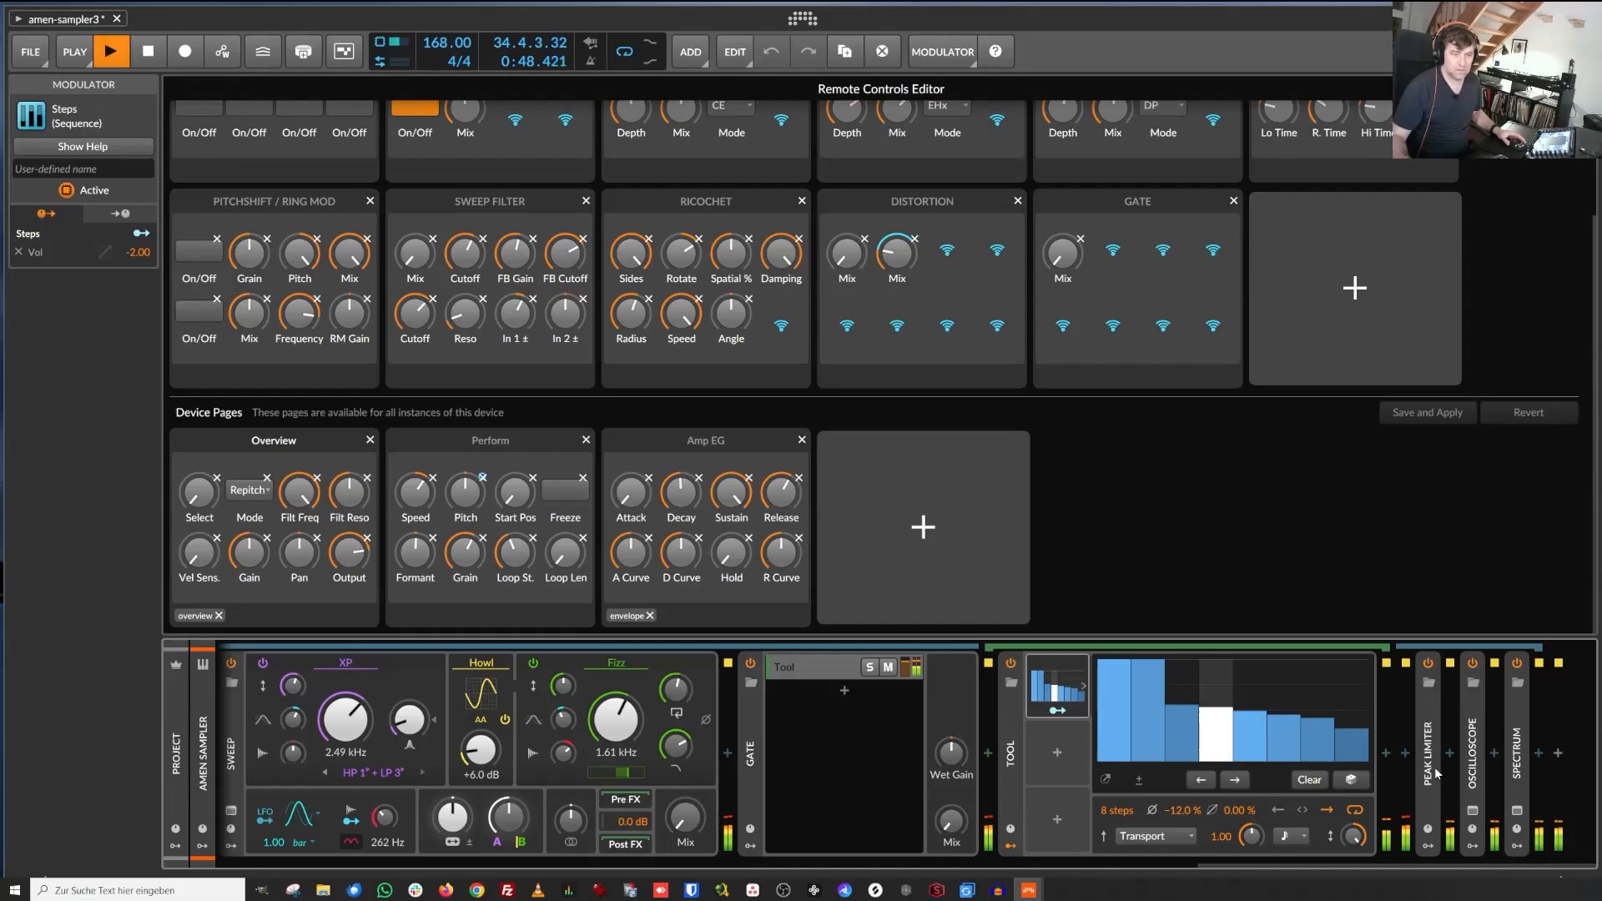
mouse_move(952, 822)
mouse_down()
mouse_move(951, 710)
mouse_move(951, 825)
mouse_up()
mouse_move(1150, 697)
mouse_down()
mouse_move(1153, 769)
mouse_move(1217, 657)
mouse_up()
drag(1286, 747, 1316, 656)
mouse_move(1250, 726)
mouse_down()
mouse_move(1250, 766)
mouse_move(1352, 766)
mouse_up()
mouse_move(951, 822)
mouse_down()
mouse_move(952, 709)
mouse_move(951, 825)
mouse_up()
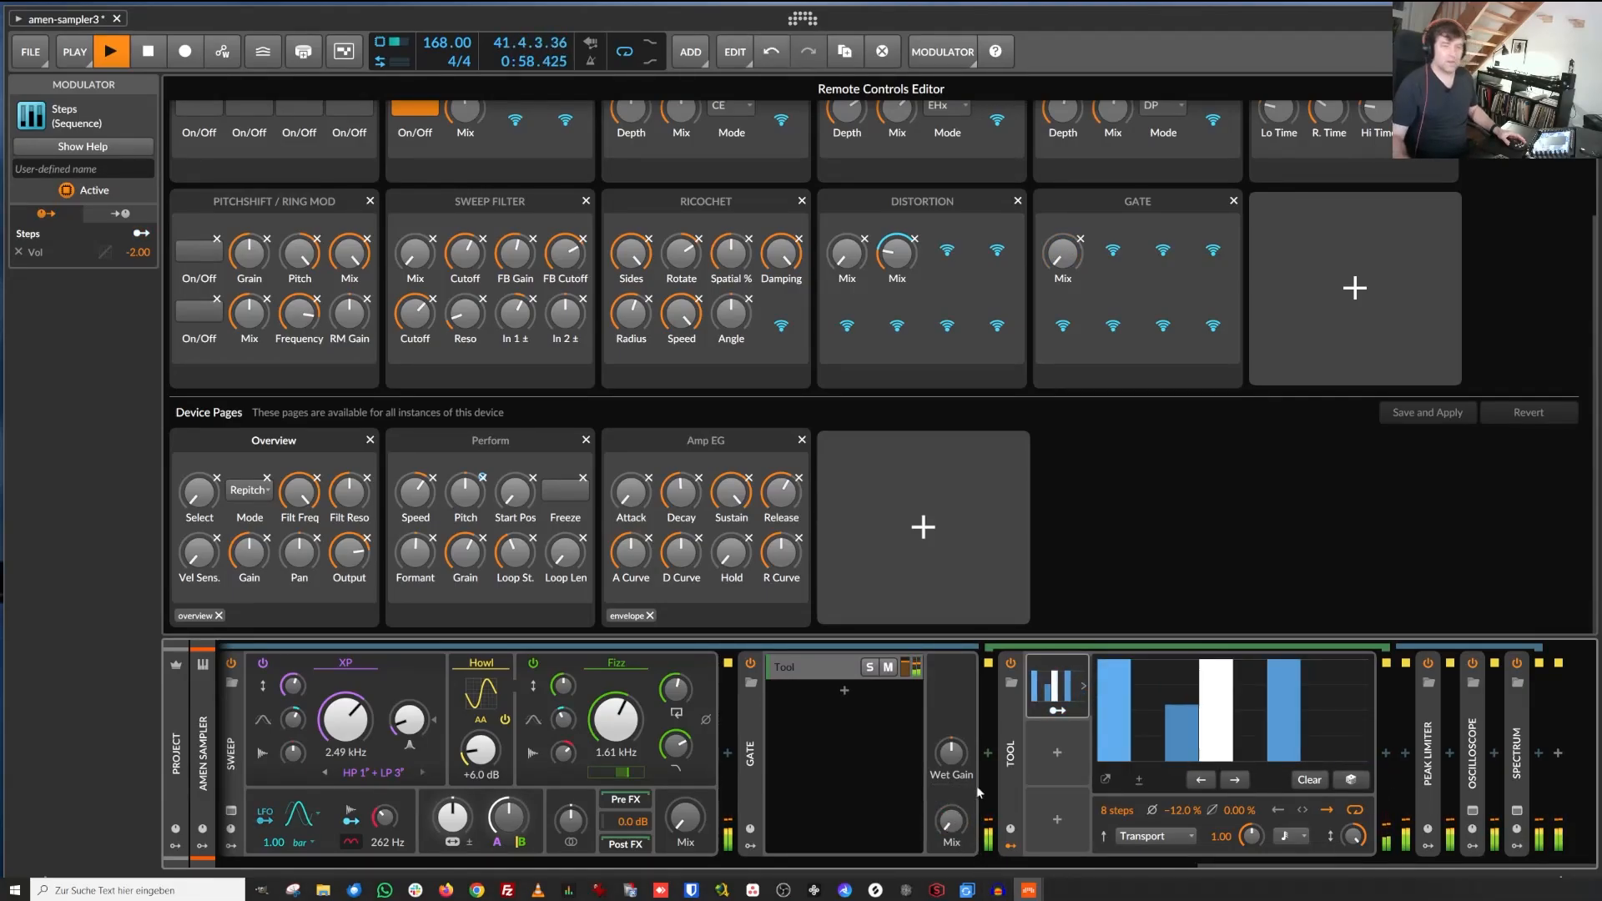
Collapse the Gate container and inspect the Peak Limiter's metering and controls, collapsing the limiter again.
click(743, 721)
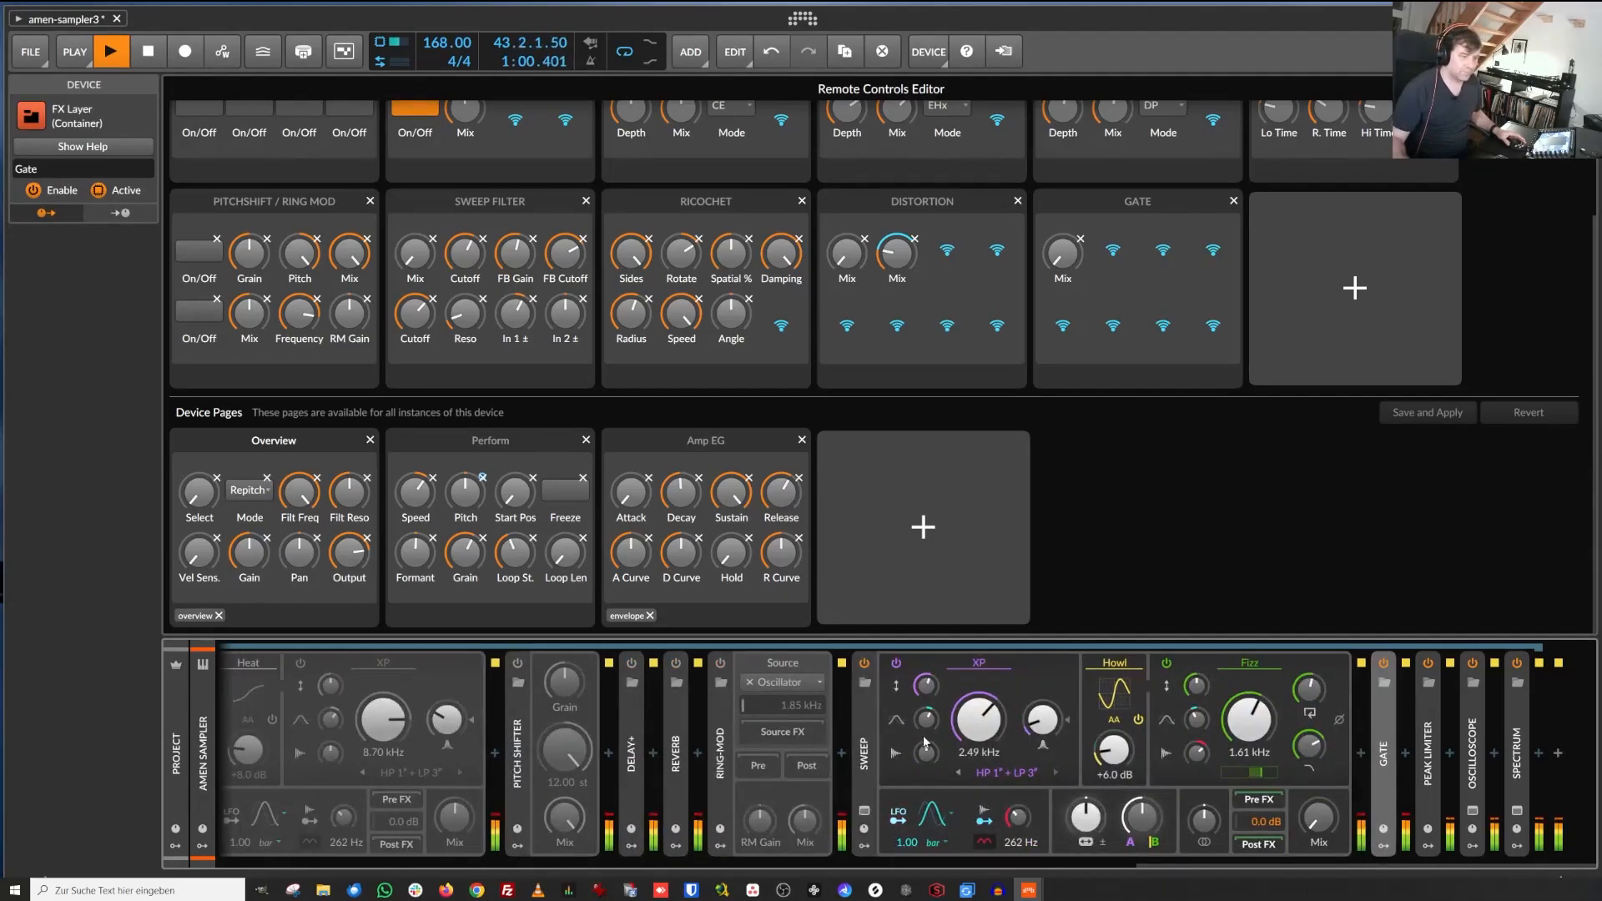
click(1430, 709)
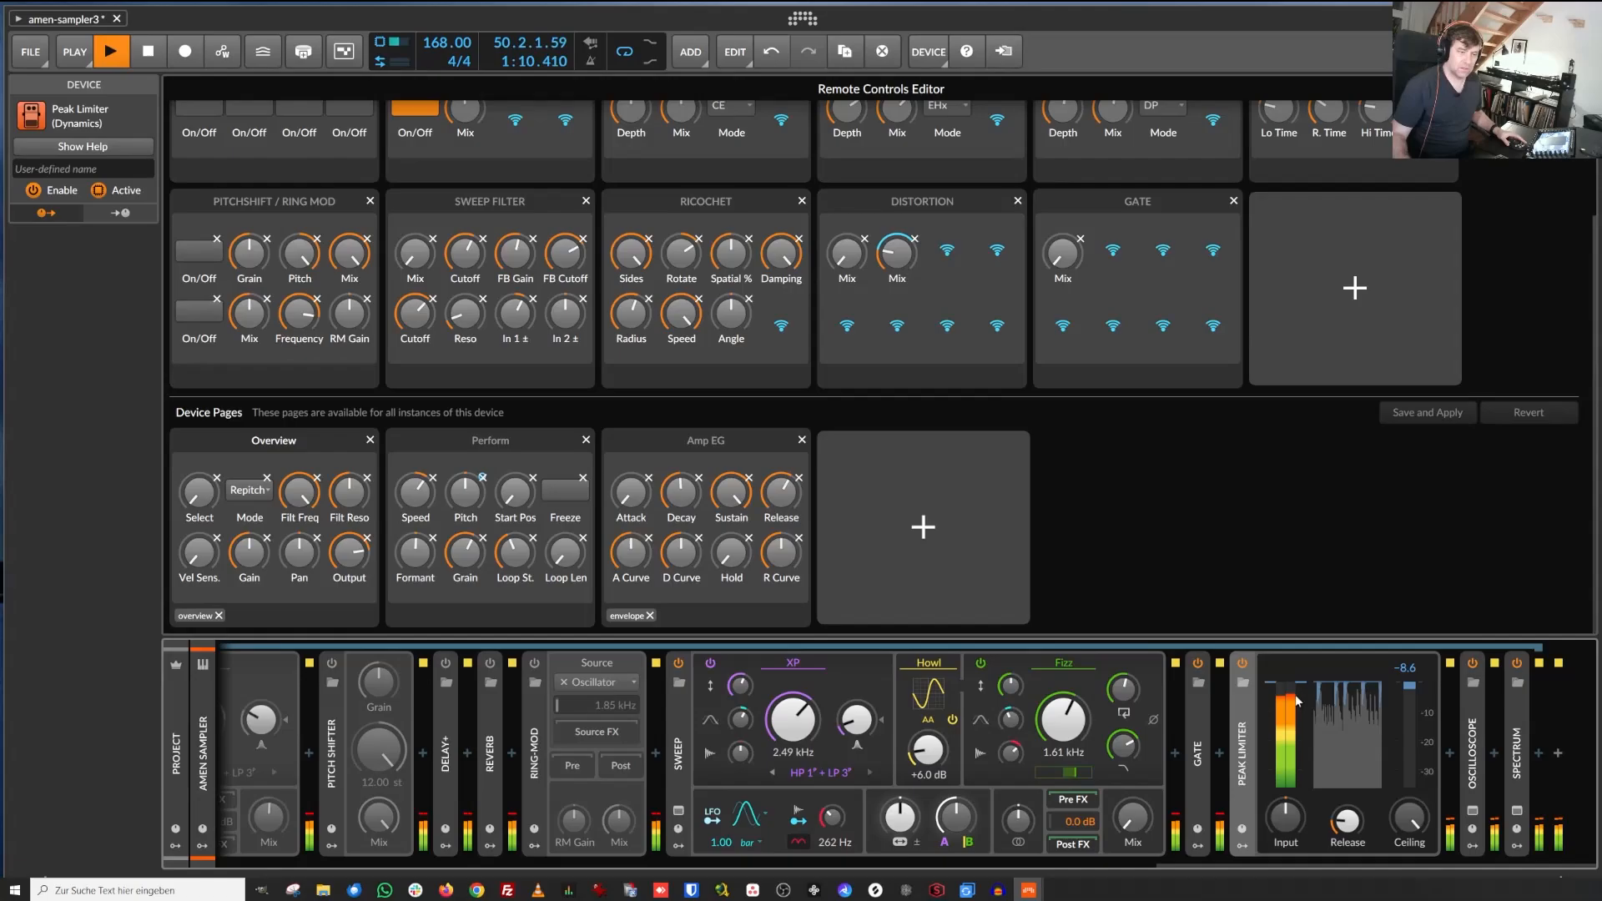
click(1245, 710)
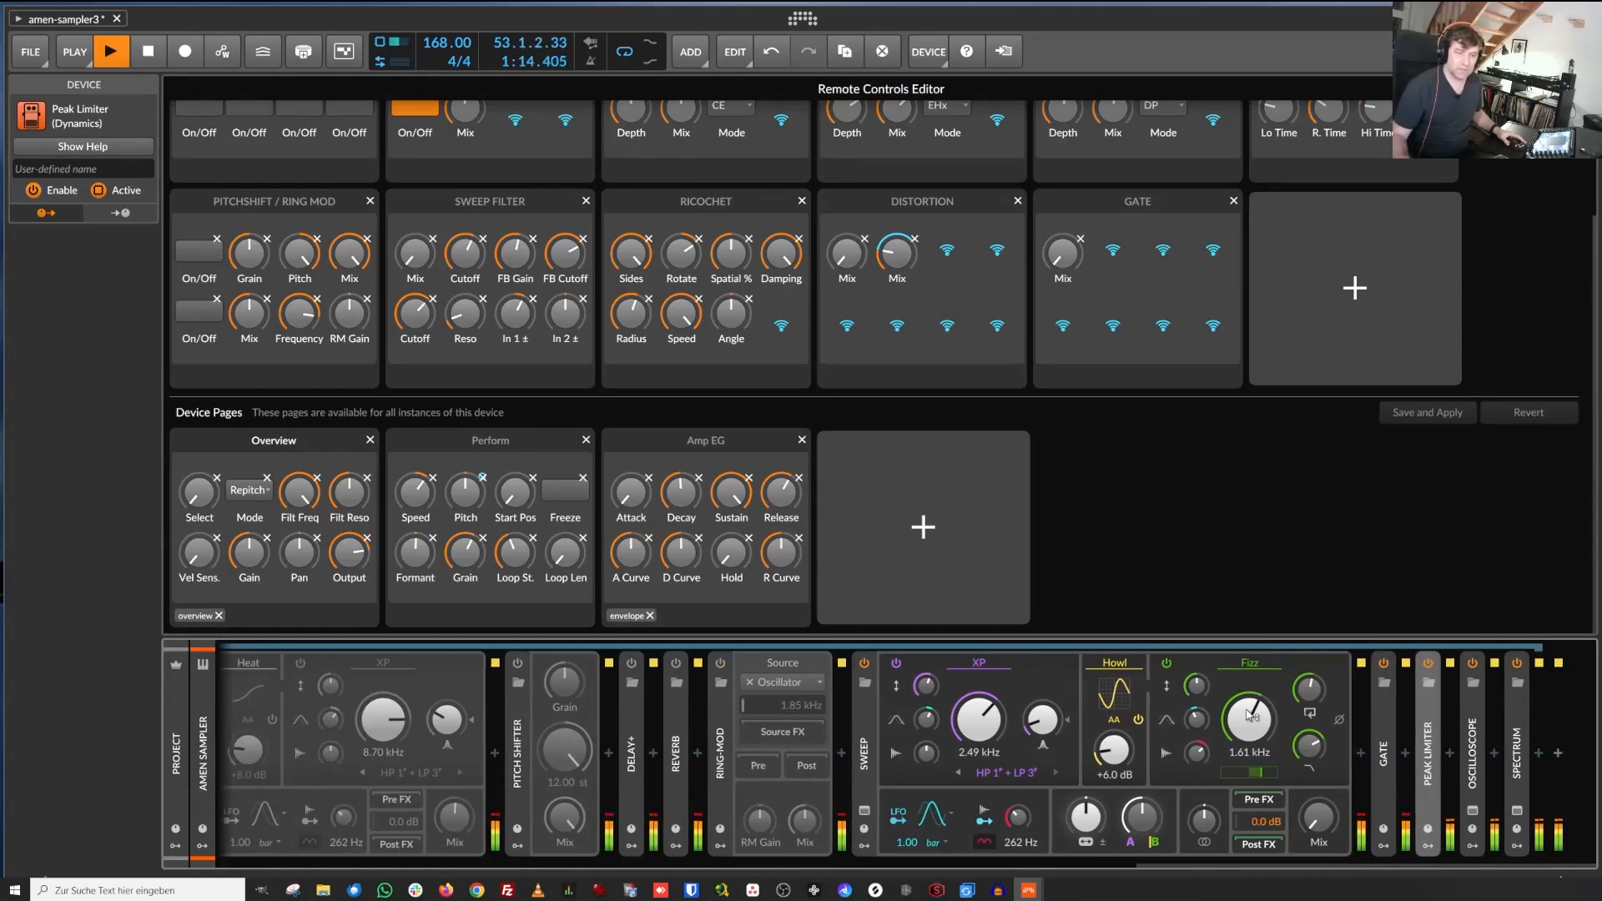
Expand the Oscilloscope and Spectrum devices, view their enlarged displays, and return to the Remote Controls Editor.
click(1478, 719)
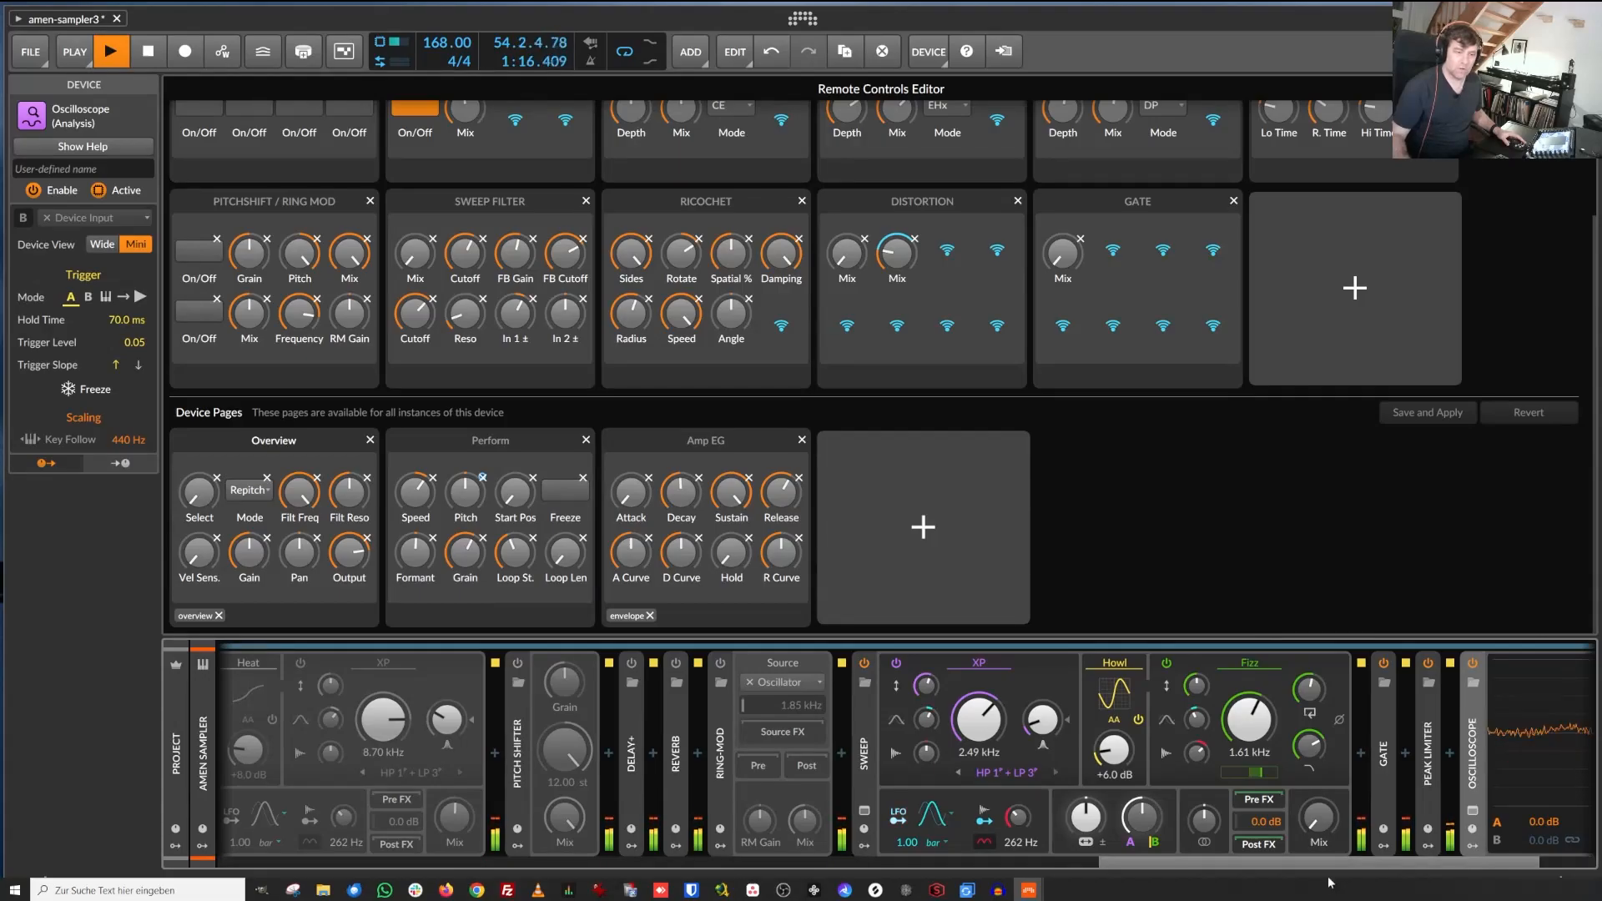
click(1522, 706)
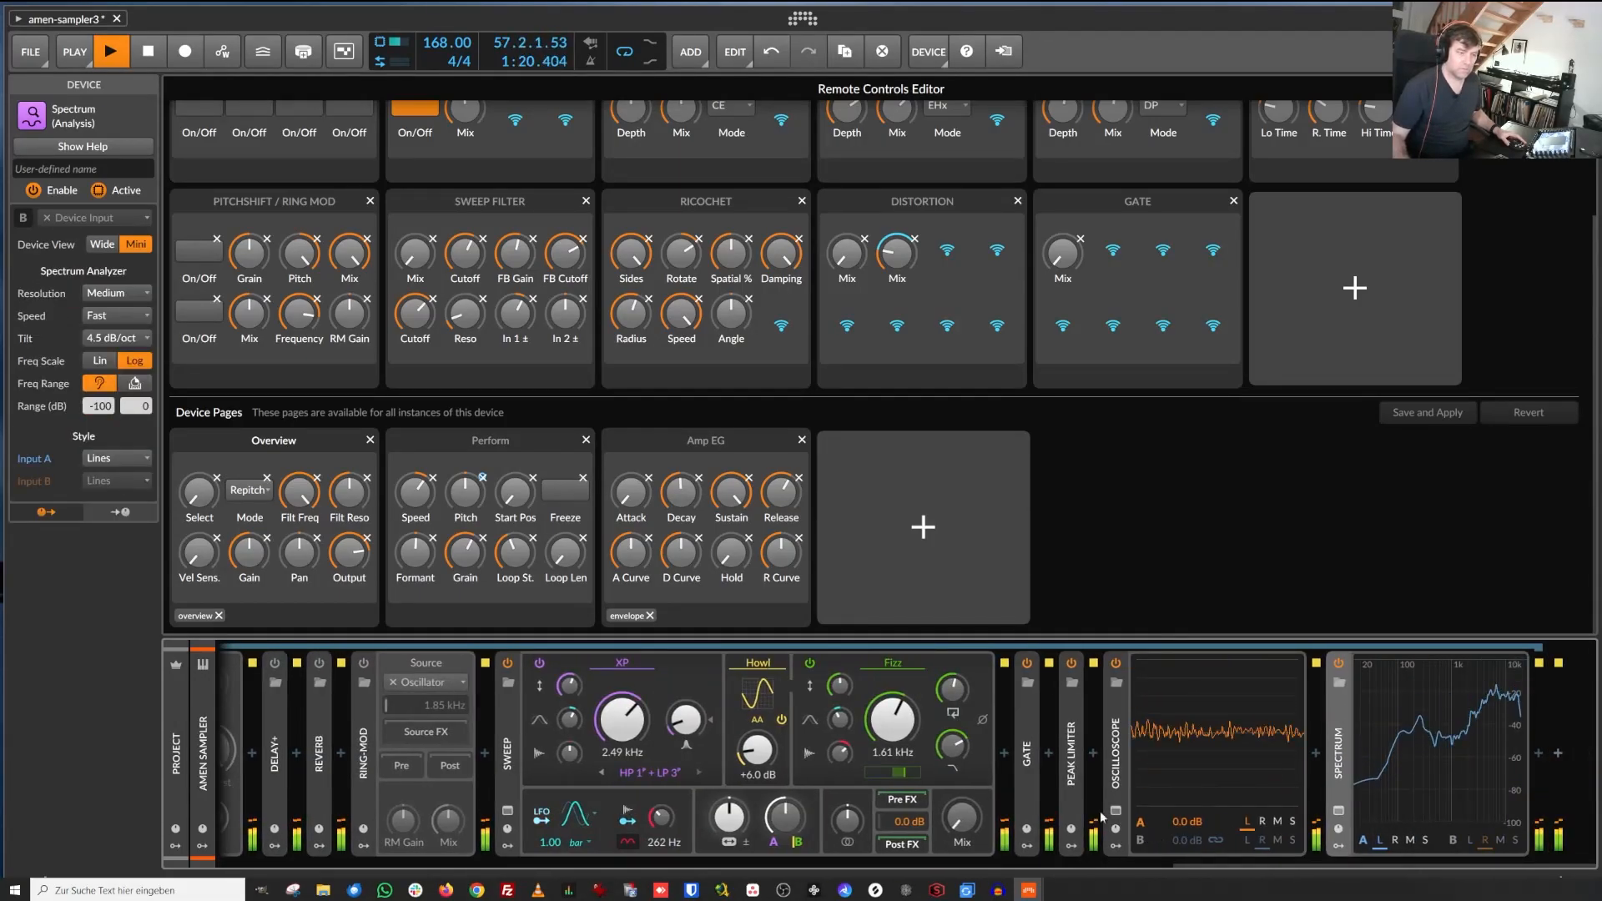
click(1116, 810)
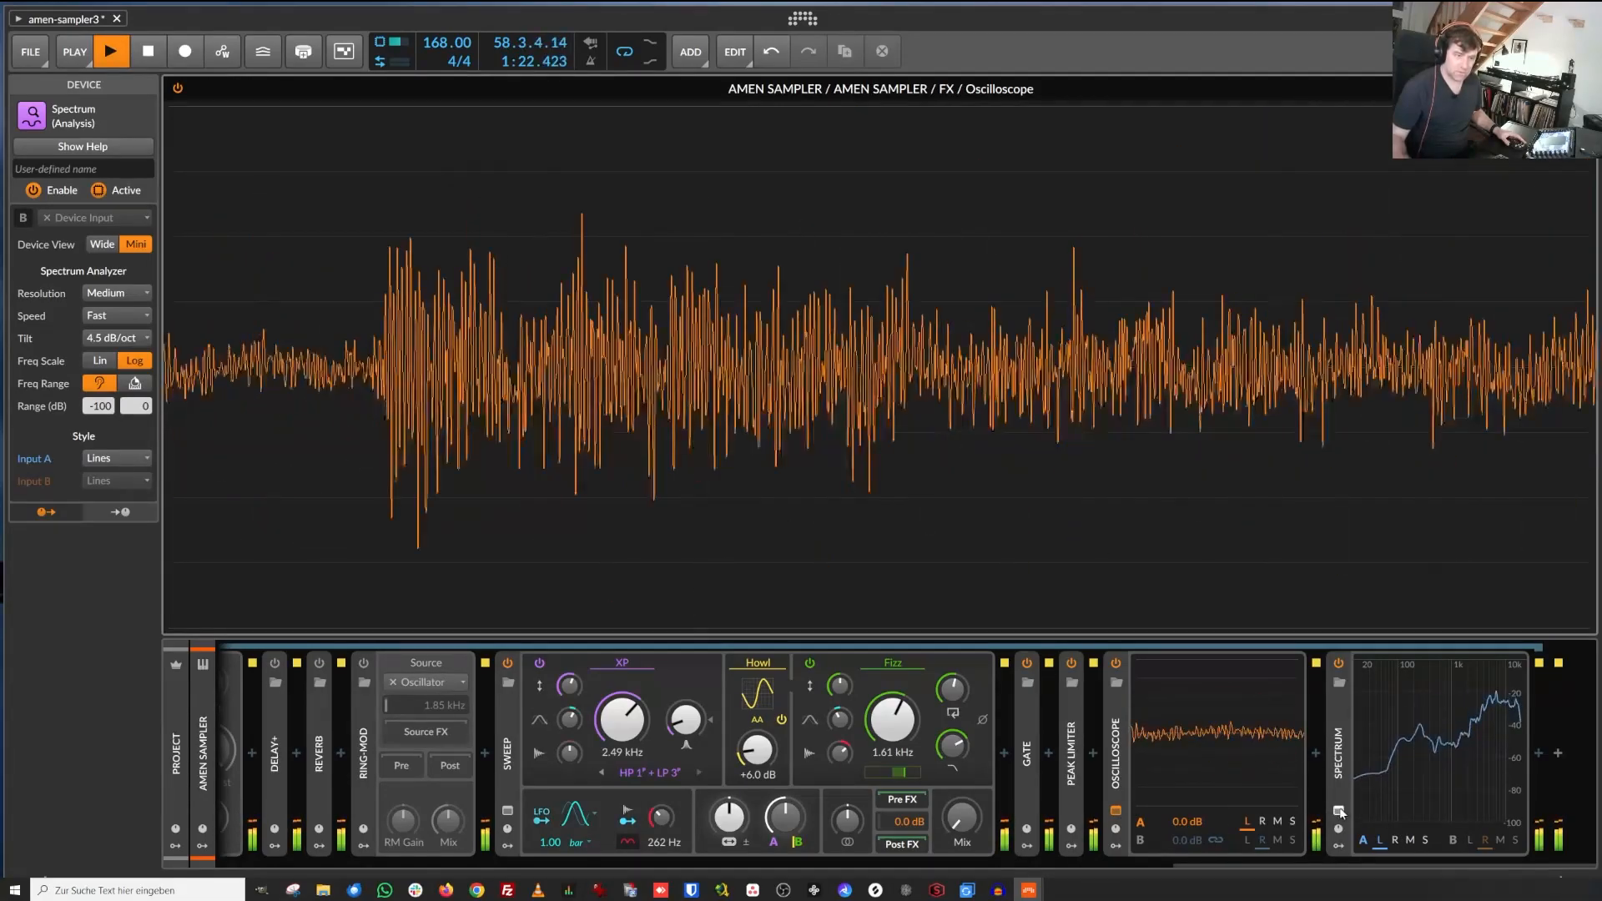
click(1338, 811)
click(1339, 811)
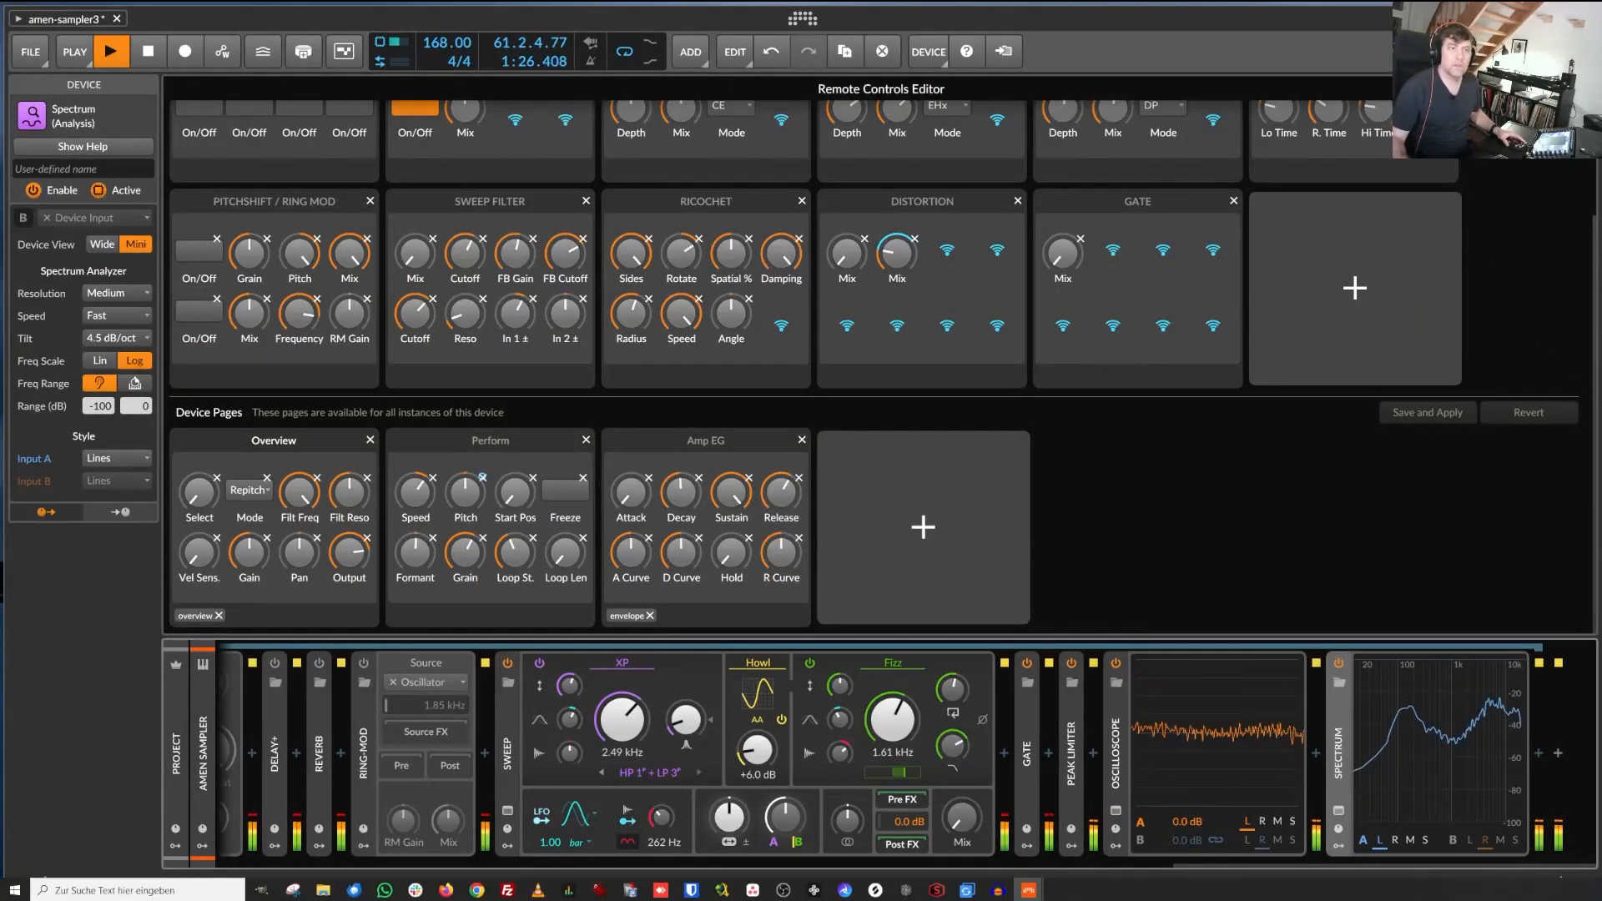
Close the Remote Controls Editor and select the Amen Sampler at the start of the device chain to show its settings.
click(1582, 89)
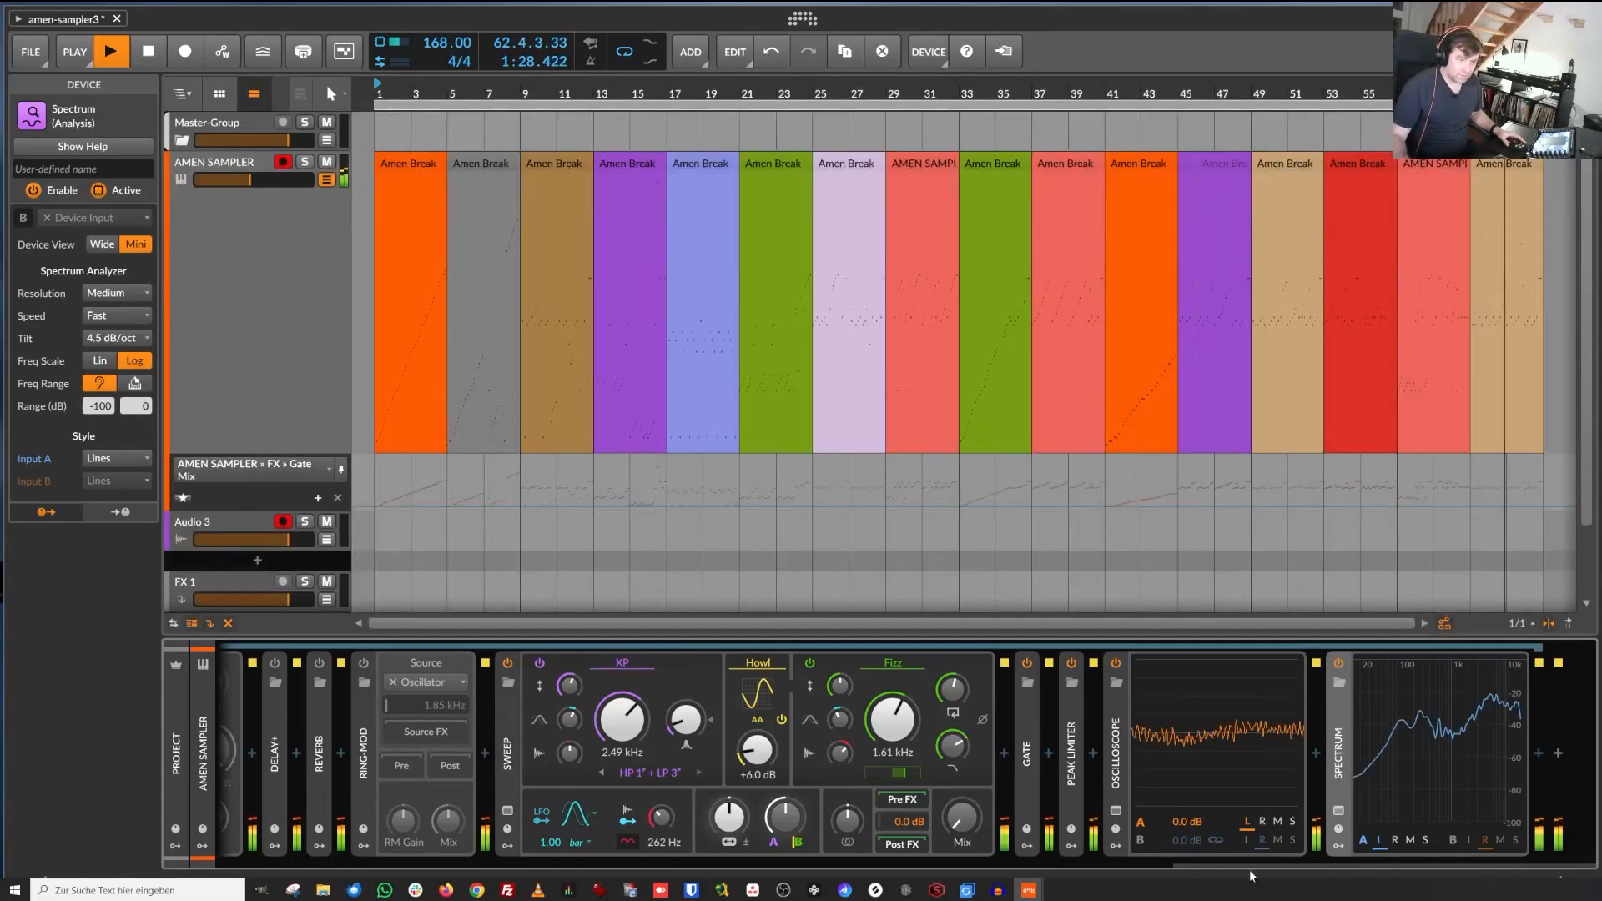
drag(1253, 865, 298, 865)
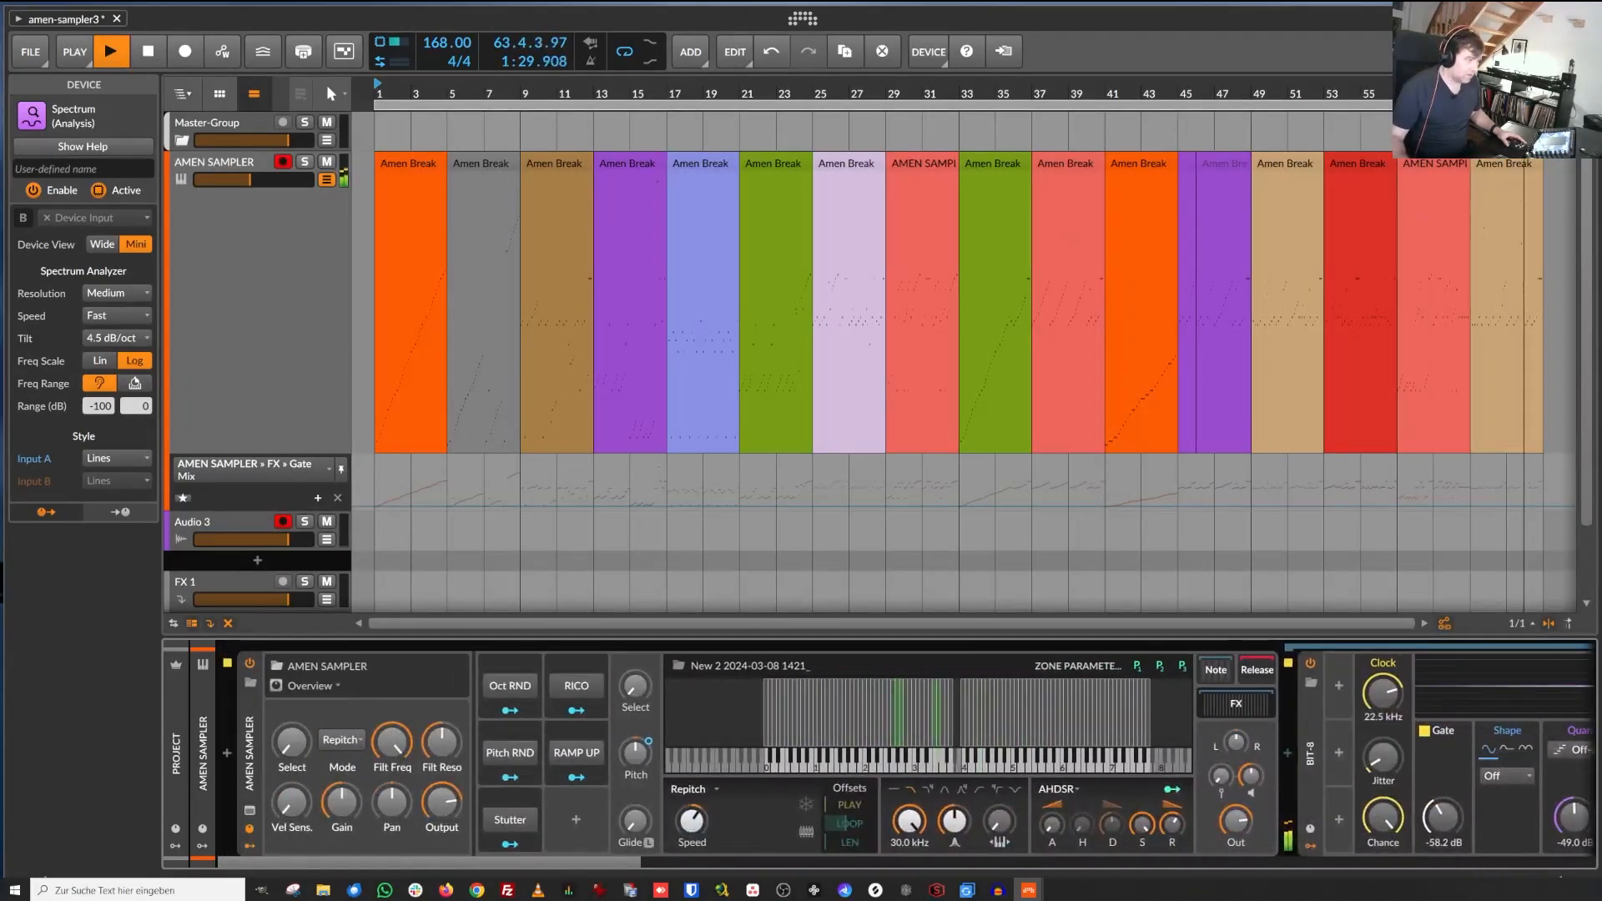
click(247, 698)
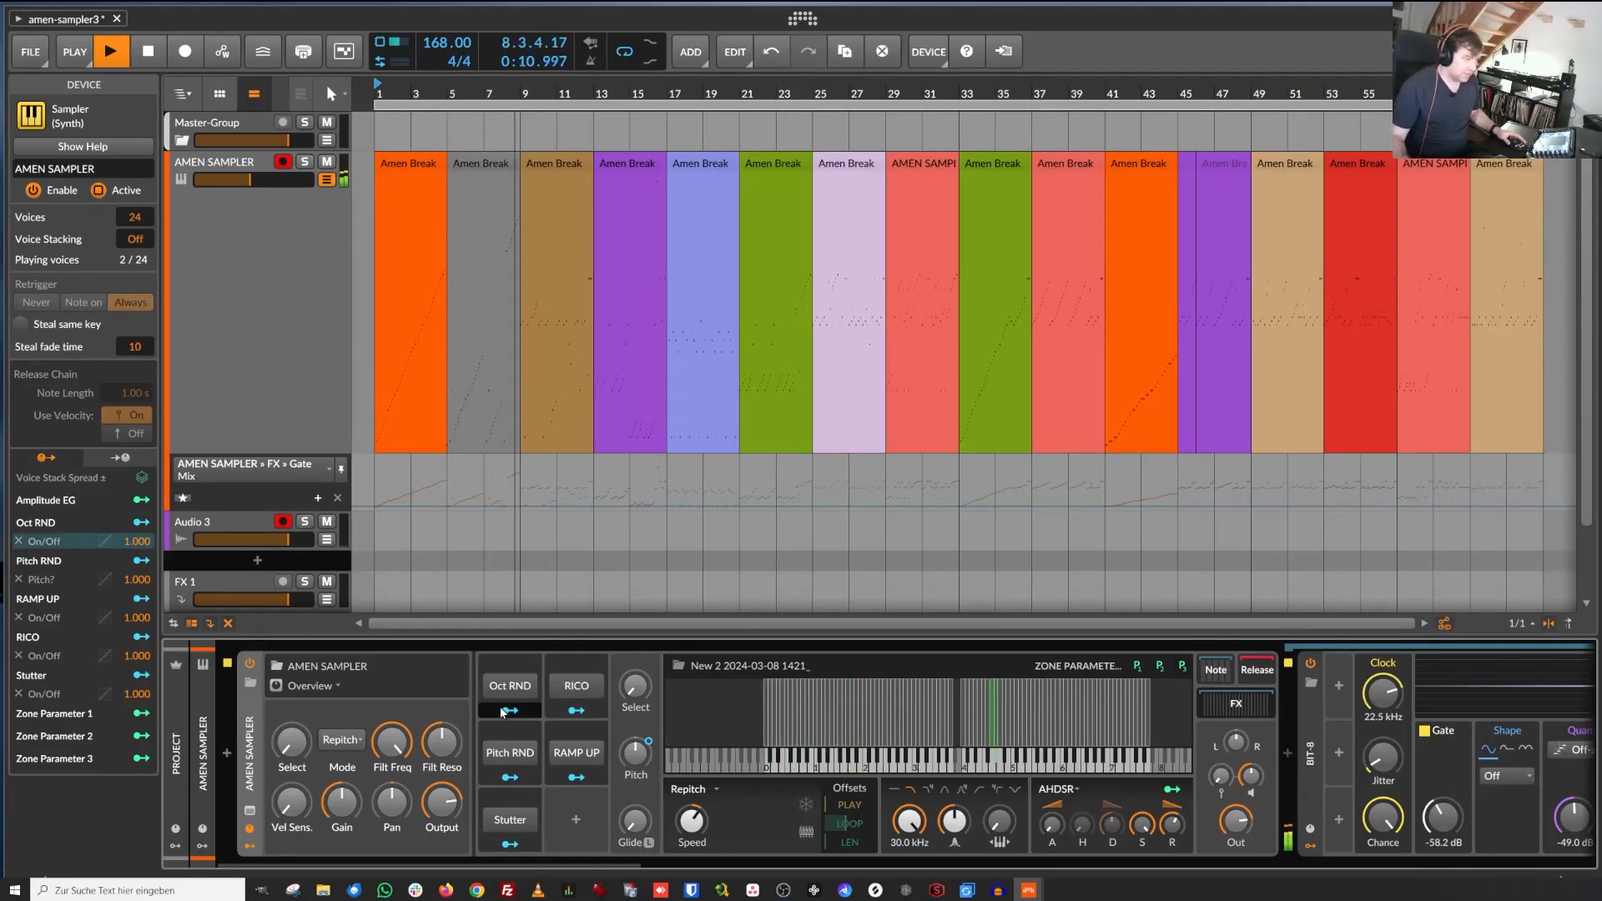
Audition the sampler's Stutter modulator, leaving it on, and show the Note chain's devices in place of the FX chain.
click(511, 820)
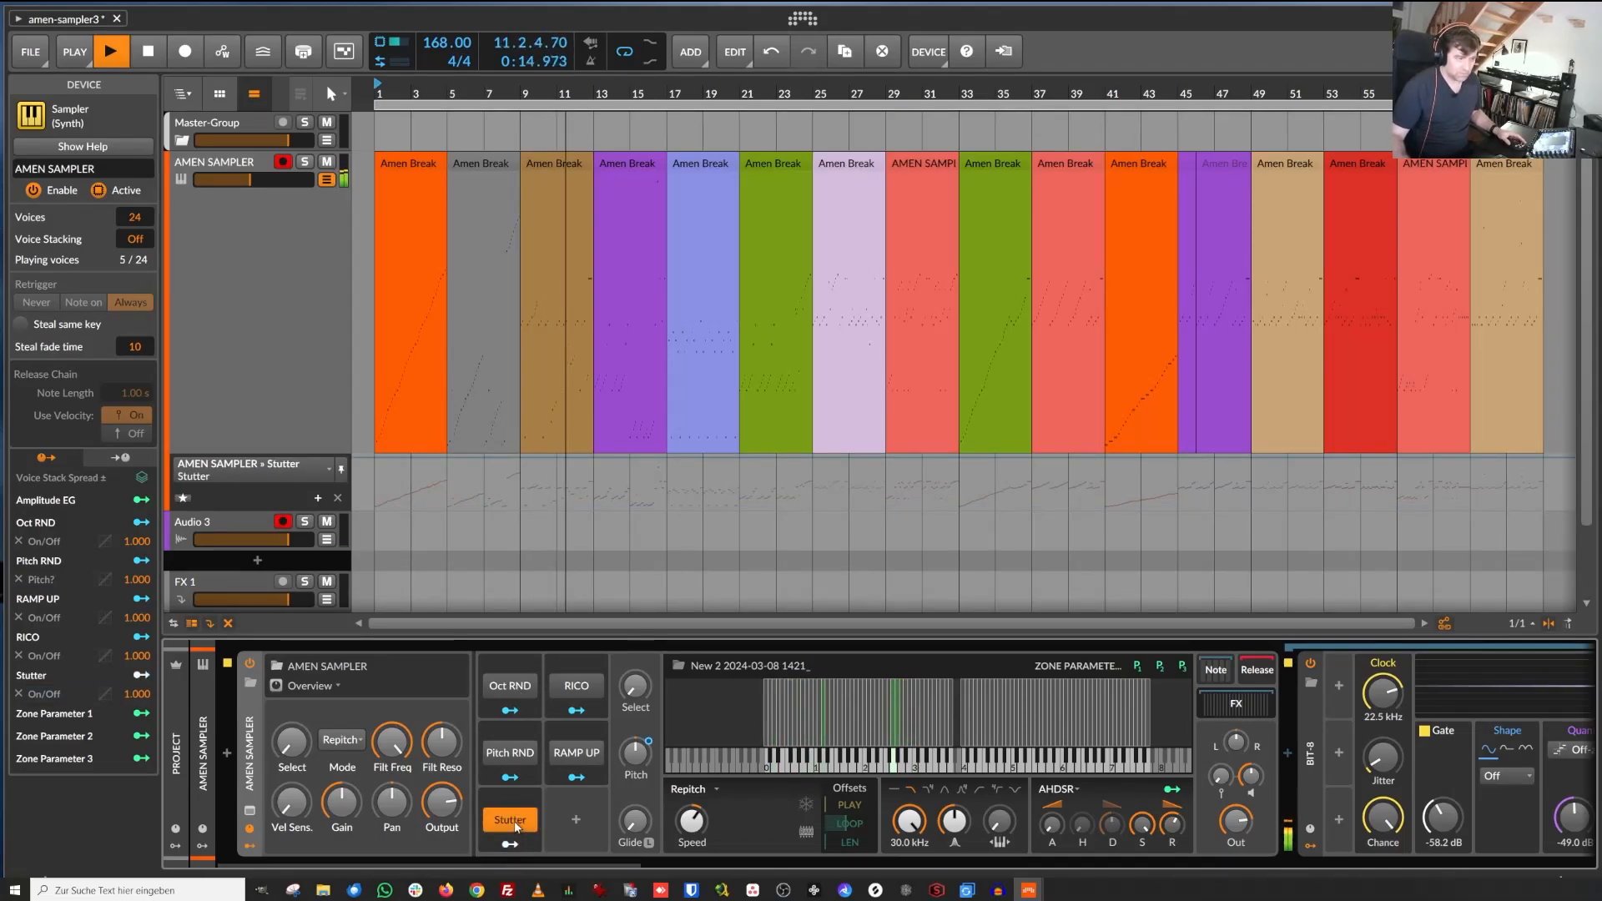
click(511, 821)
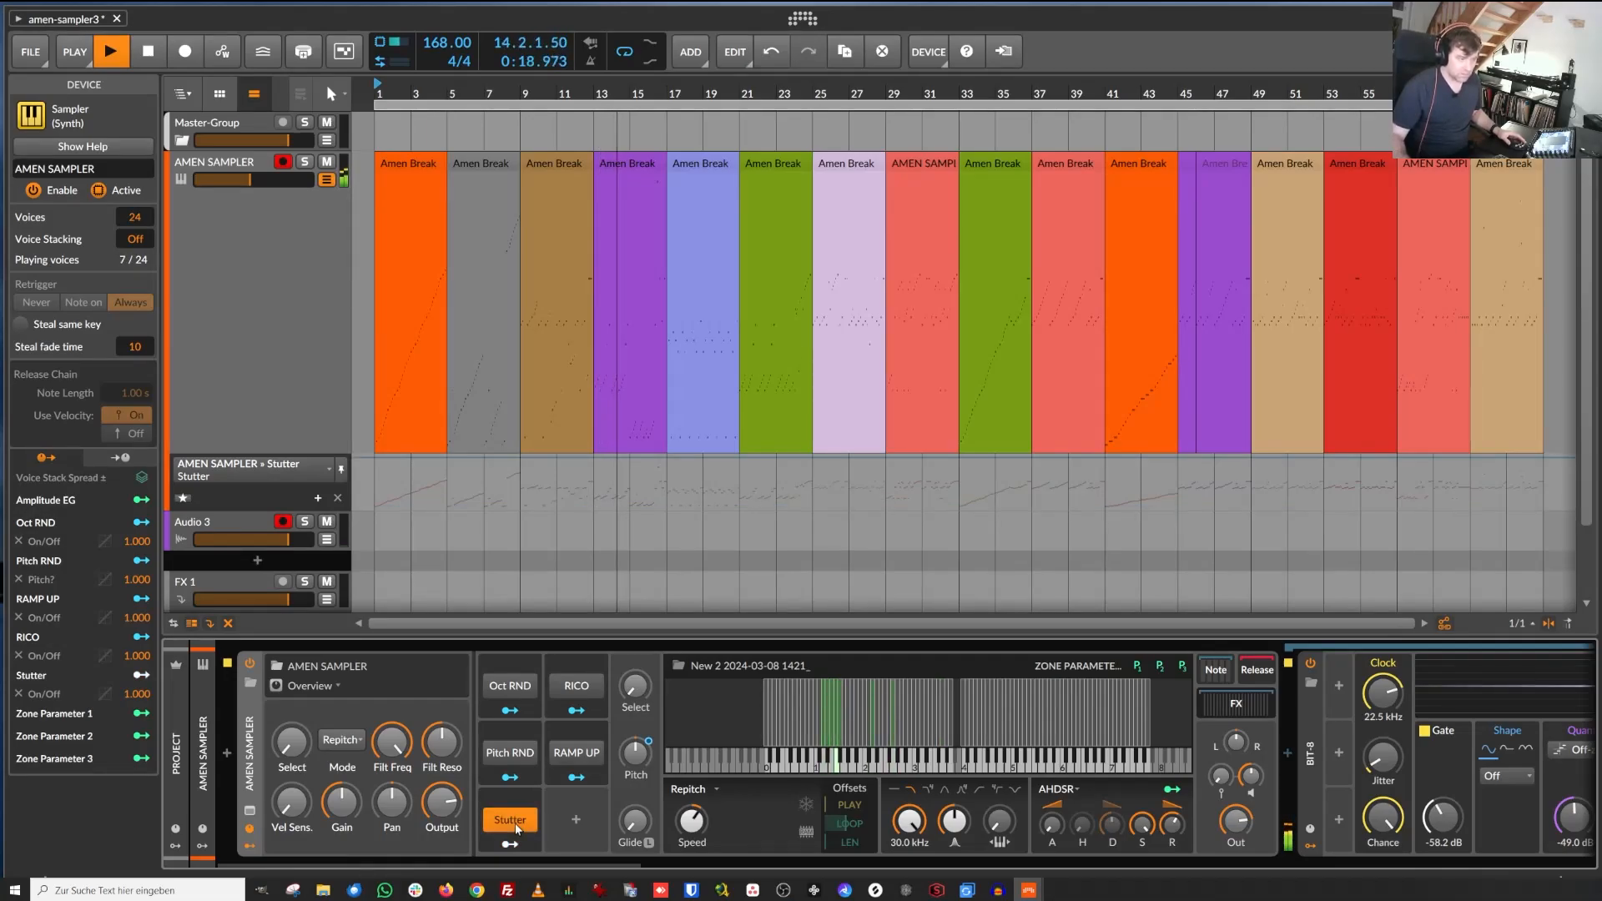
click(517, 823)
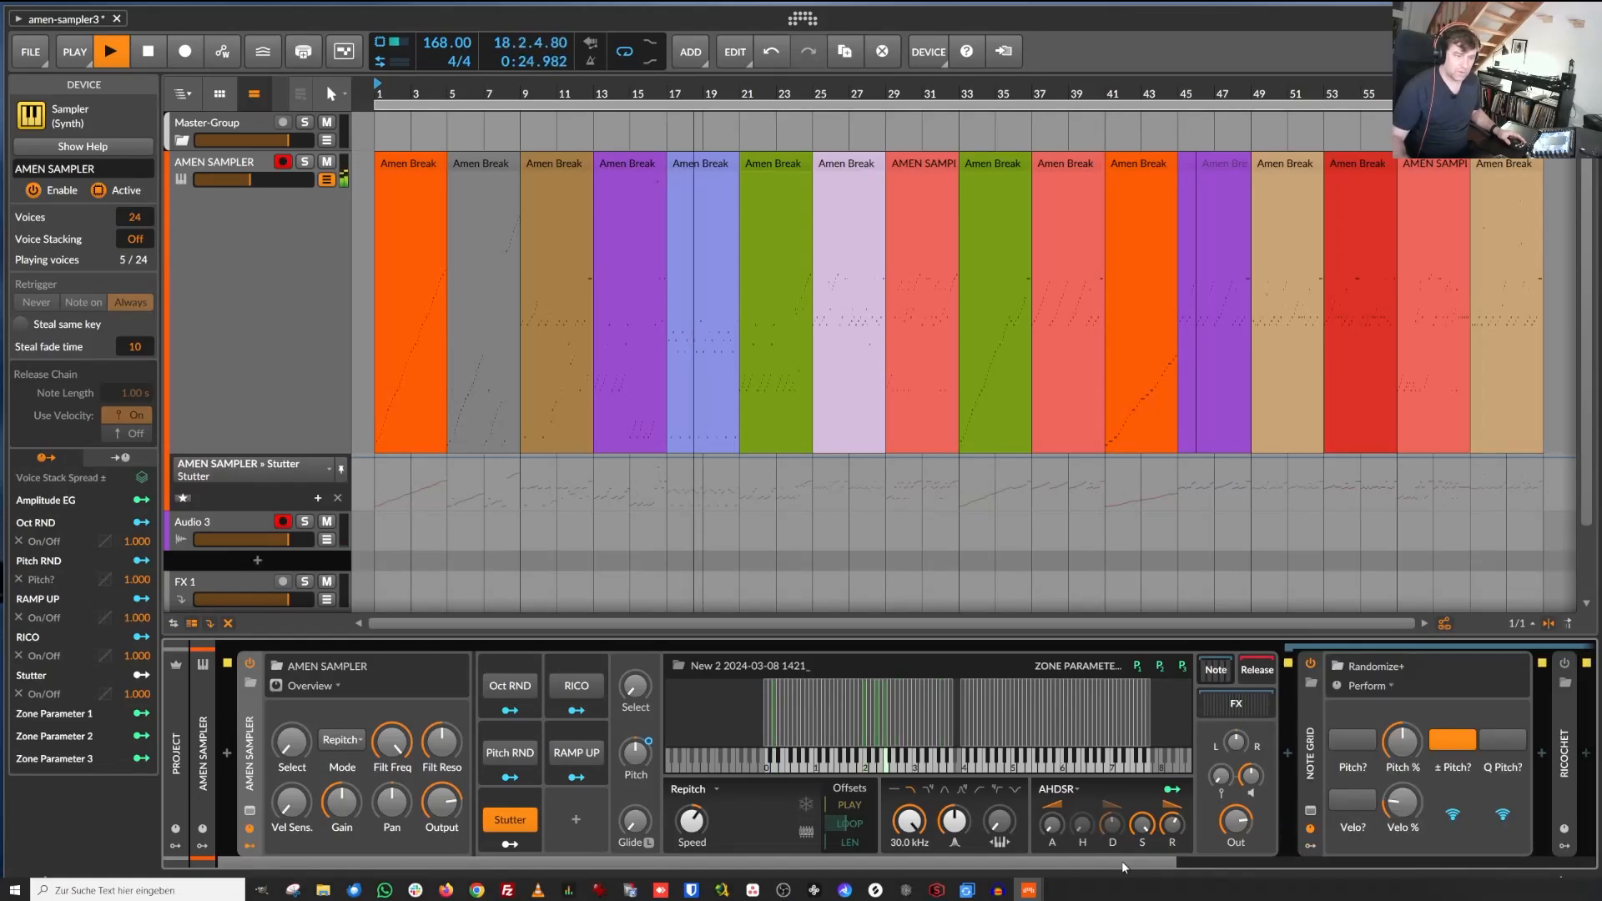
drag(1122, 861, 1010, 864)
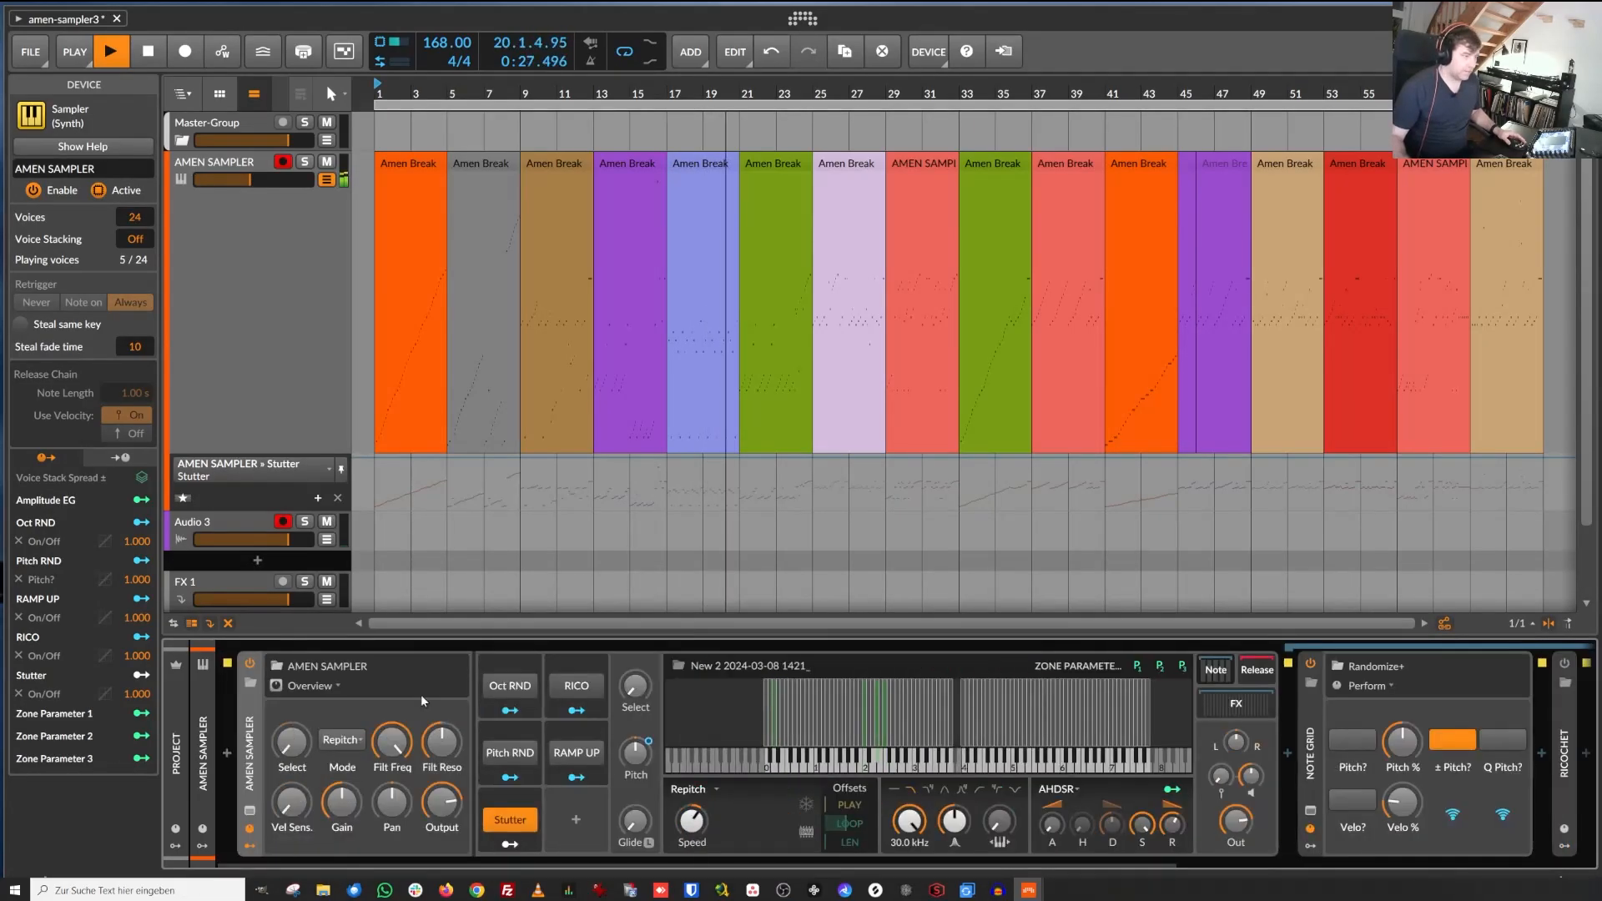
Audition the Oct RND modulator, switching Stutter off and leaving Oct RND on.
click(518, 689)
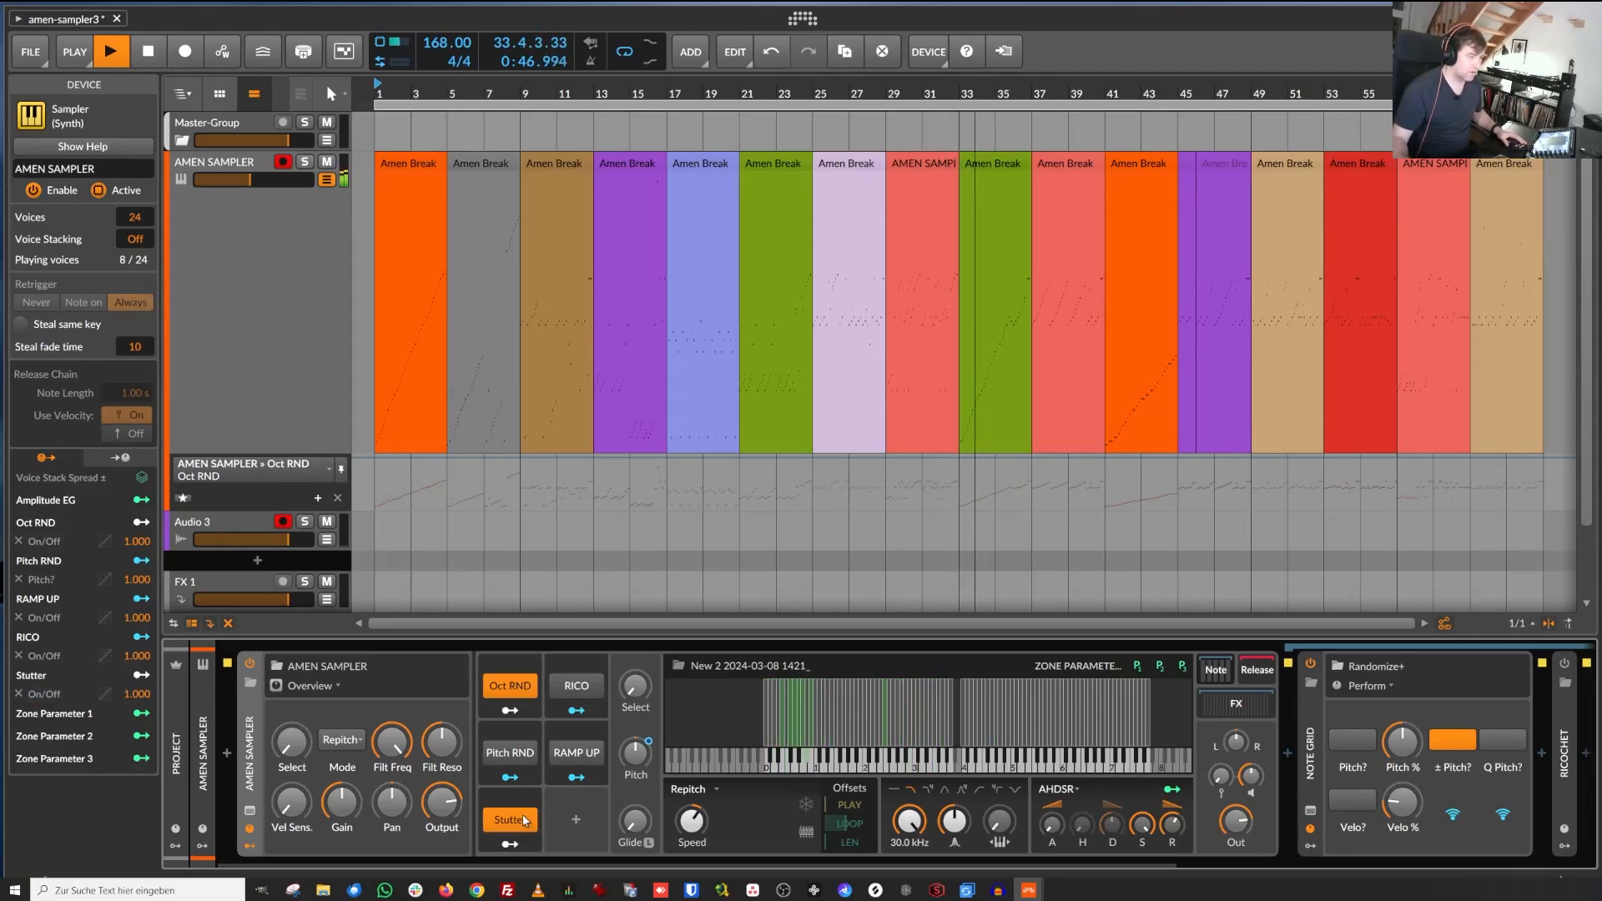
click(519, 689)
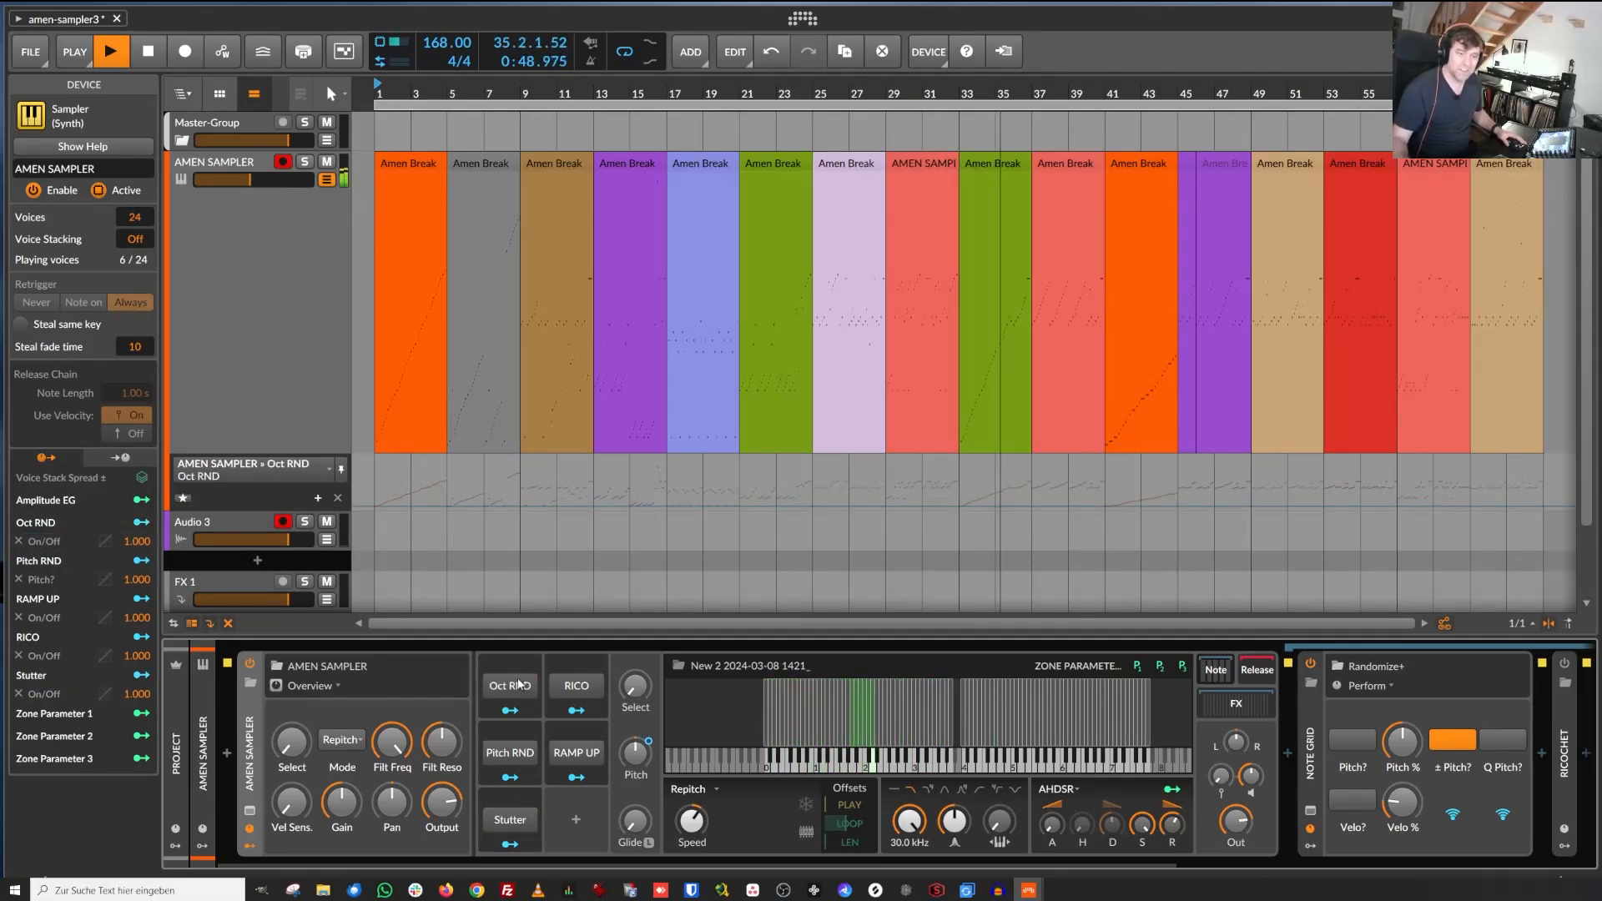
click(532, 696)
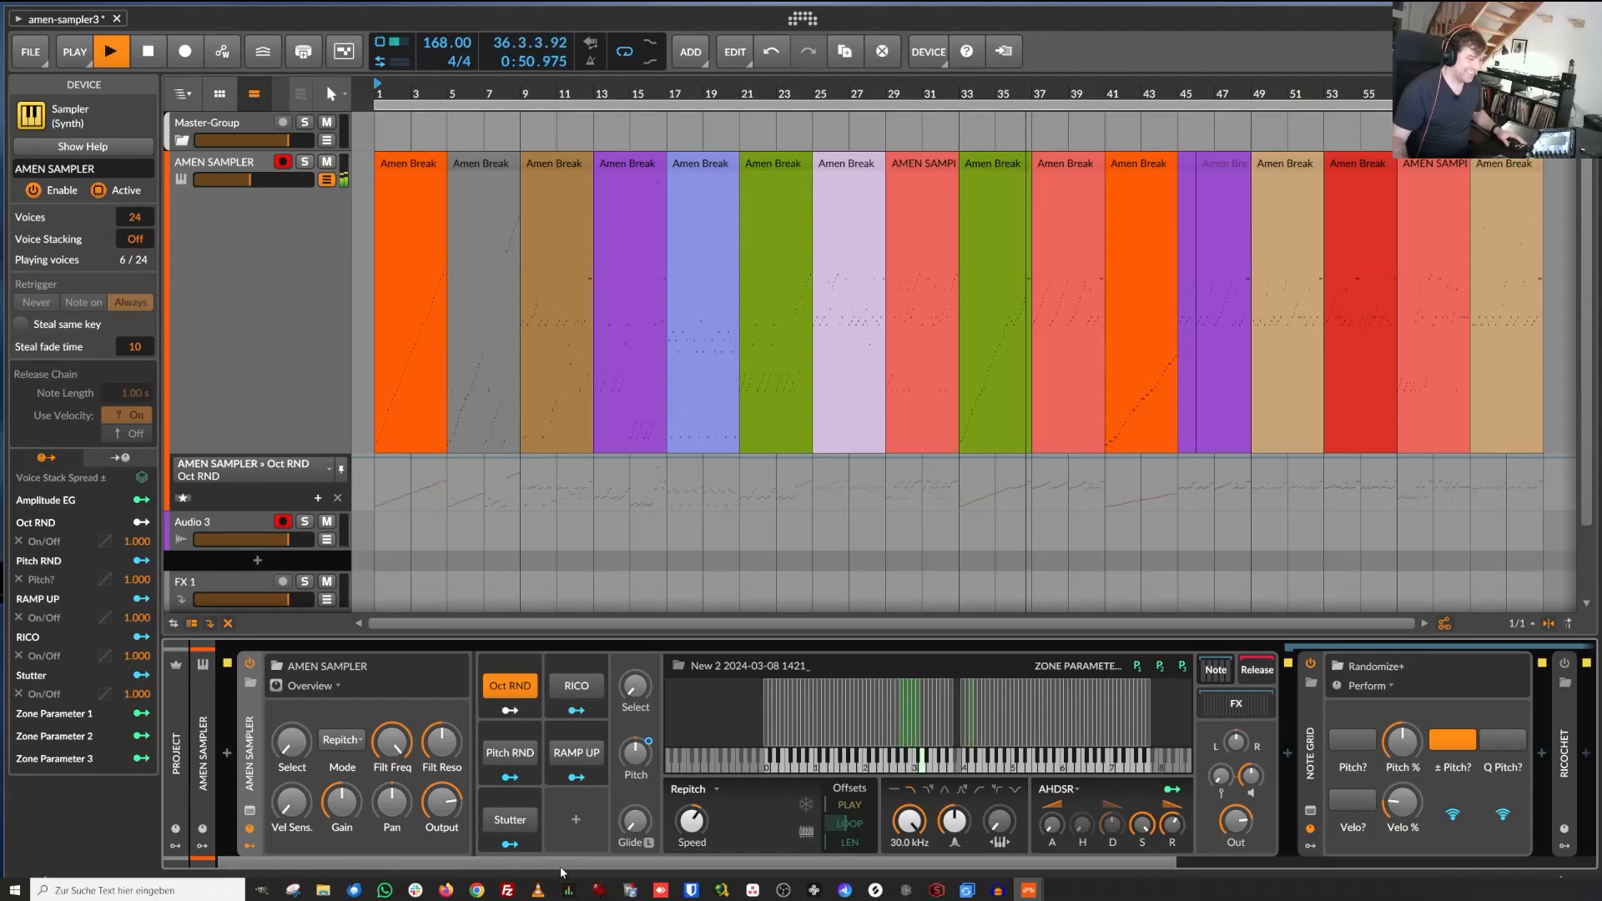
Inspect the on/off states of the Note chain's devices while toggling Oct RND off and back on.
drag(584, 867, 1022, 866)
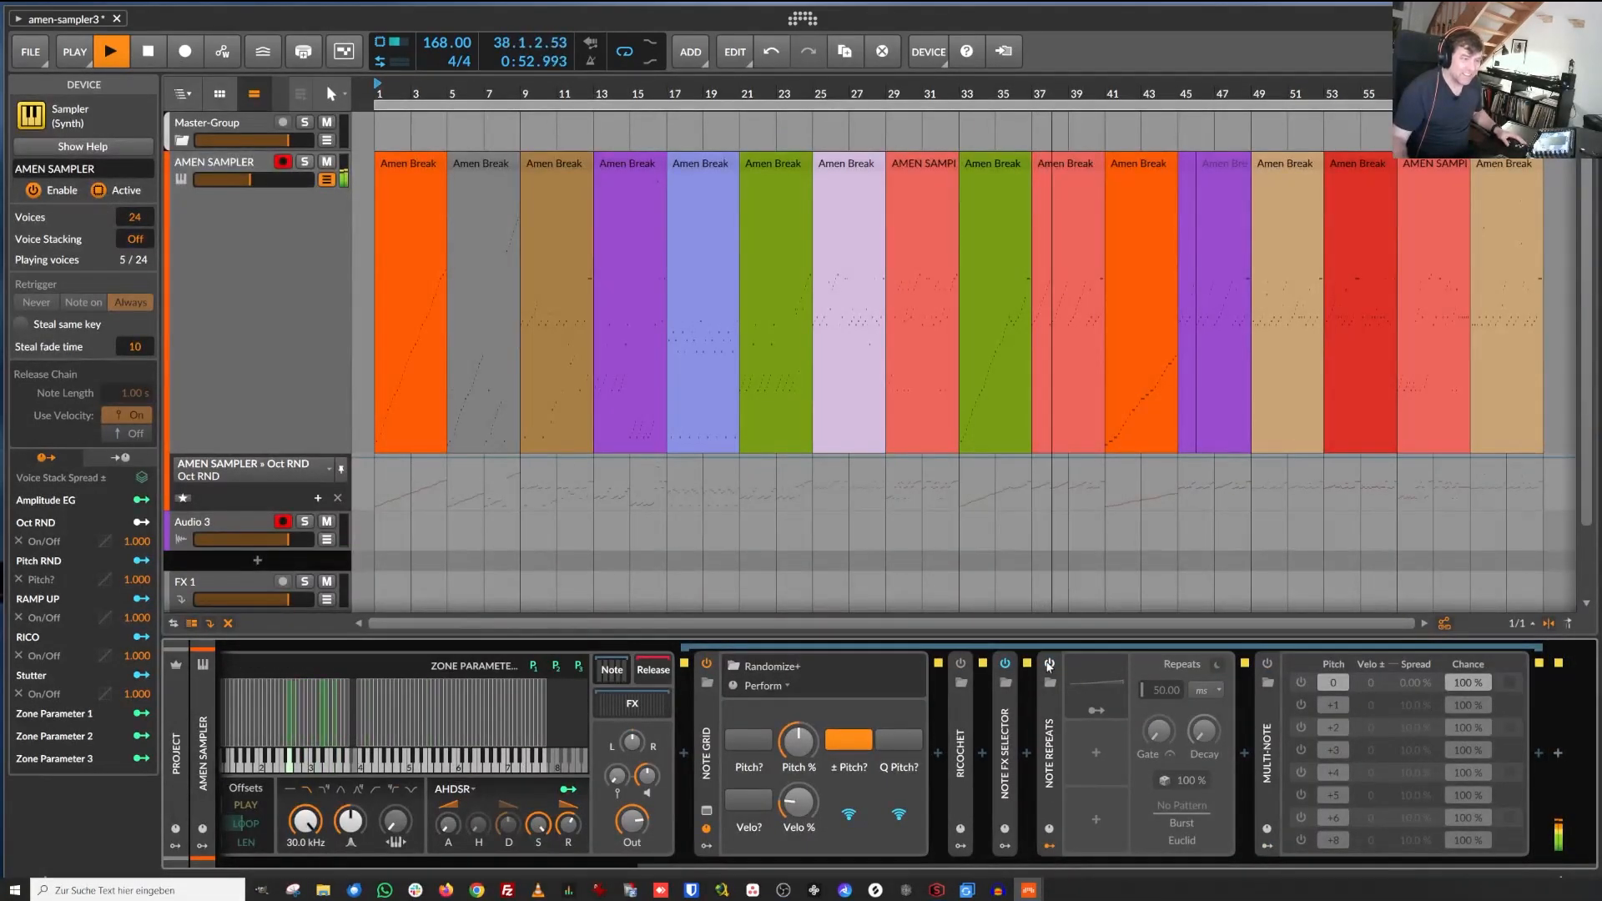
click(961, 664)
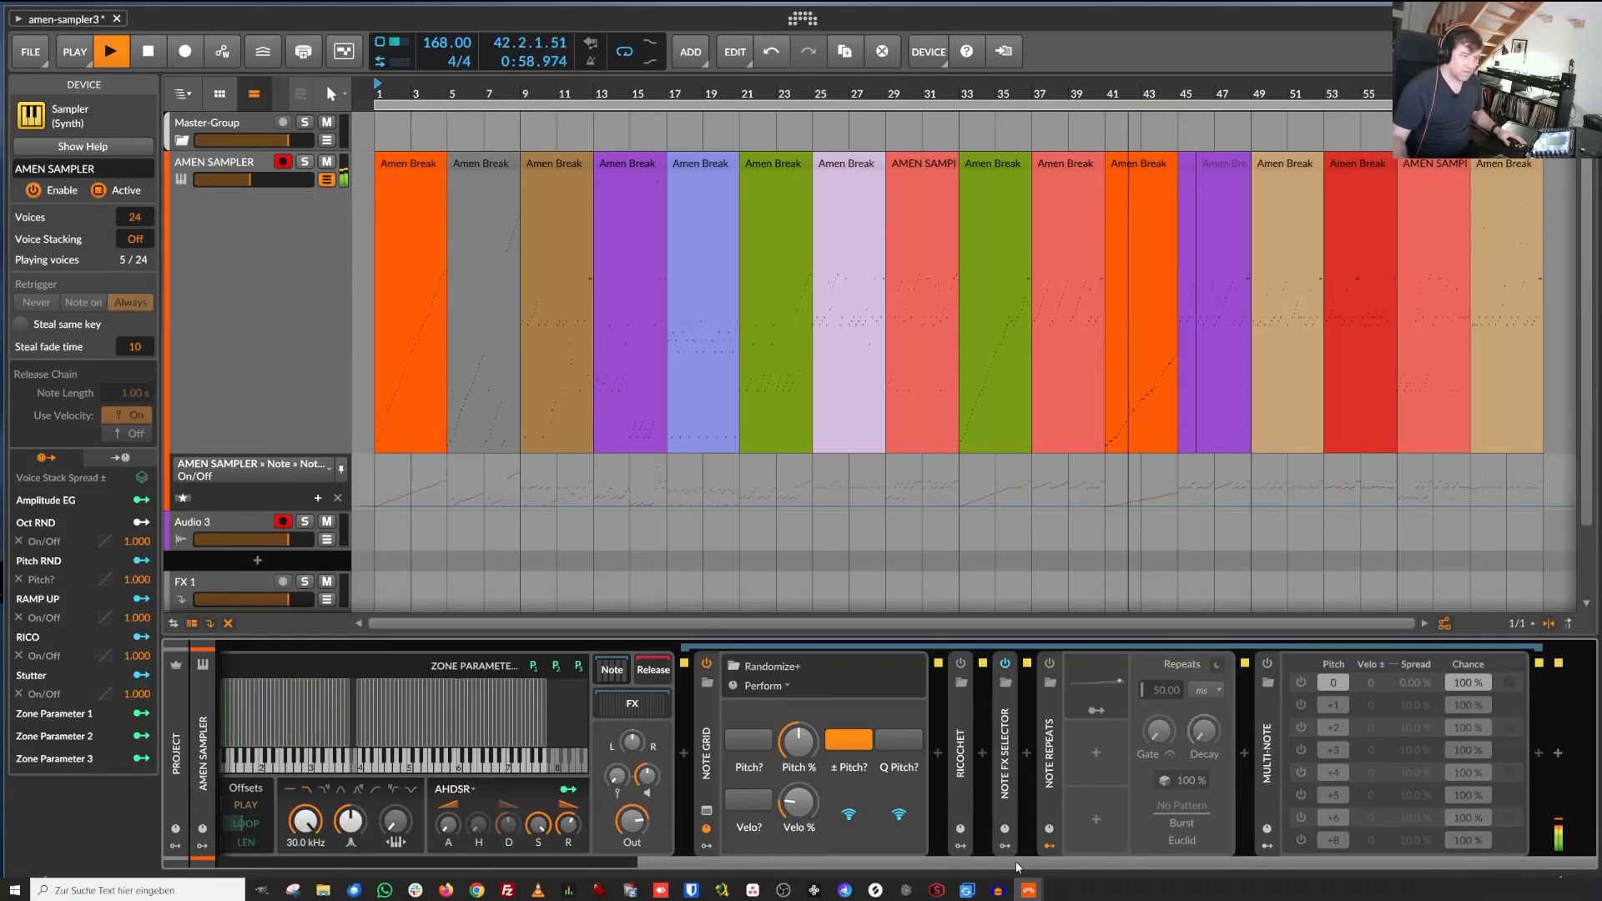
drag(1015, 863, 575, 863)
click(518, 693)
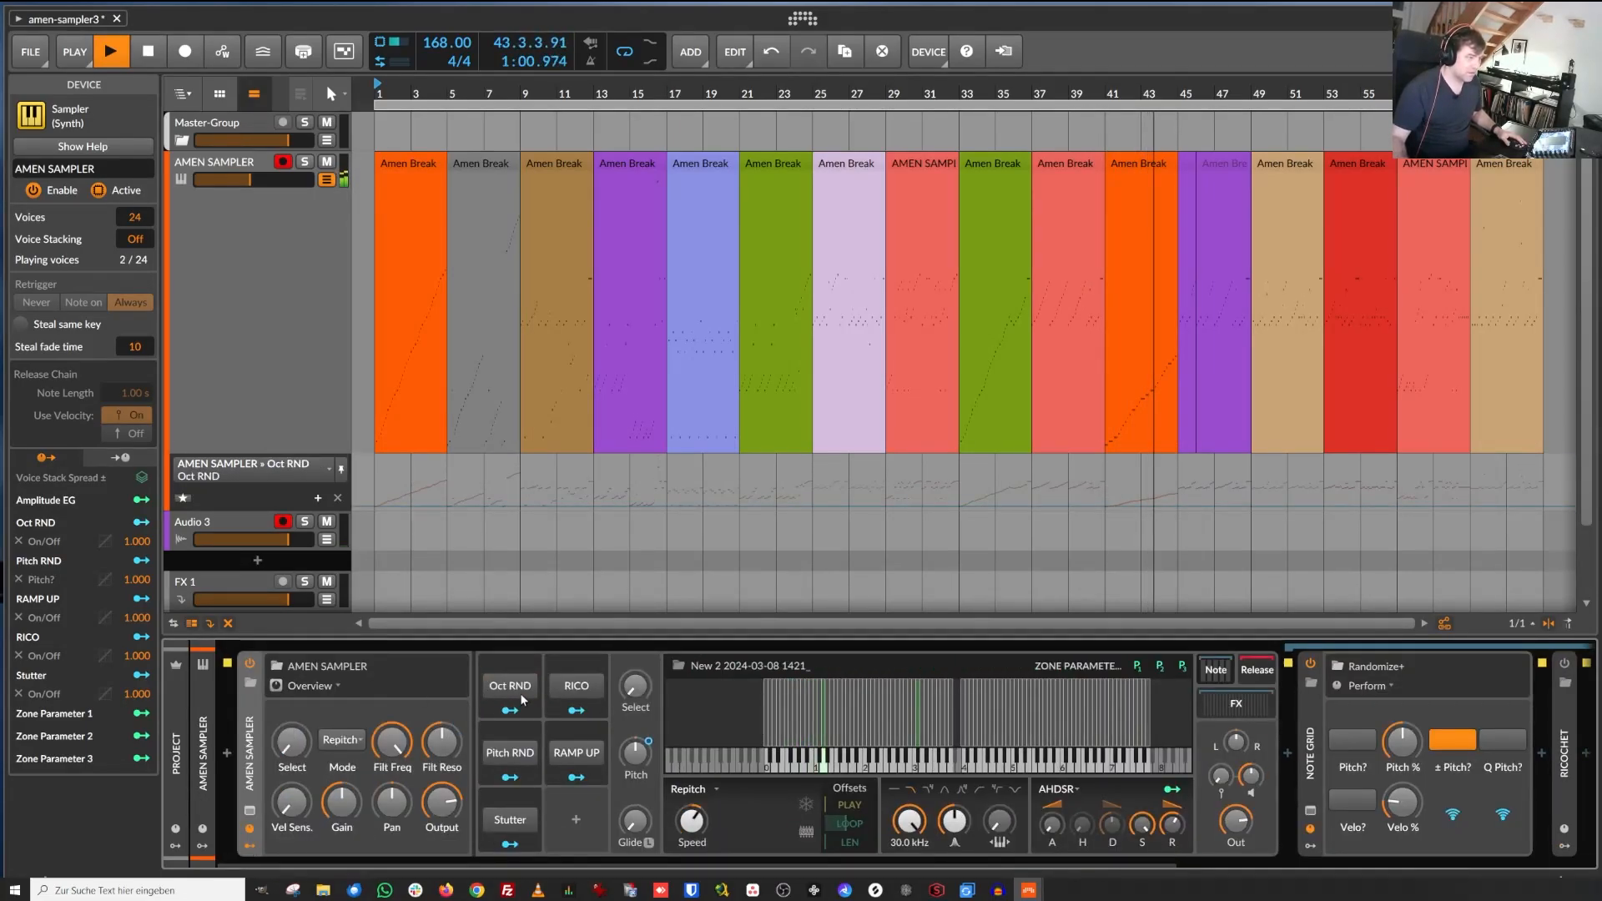
click(520, 694)
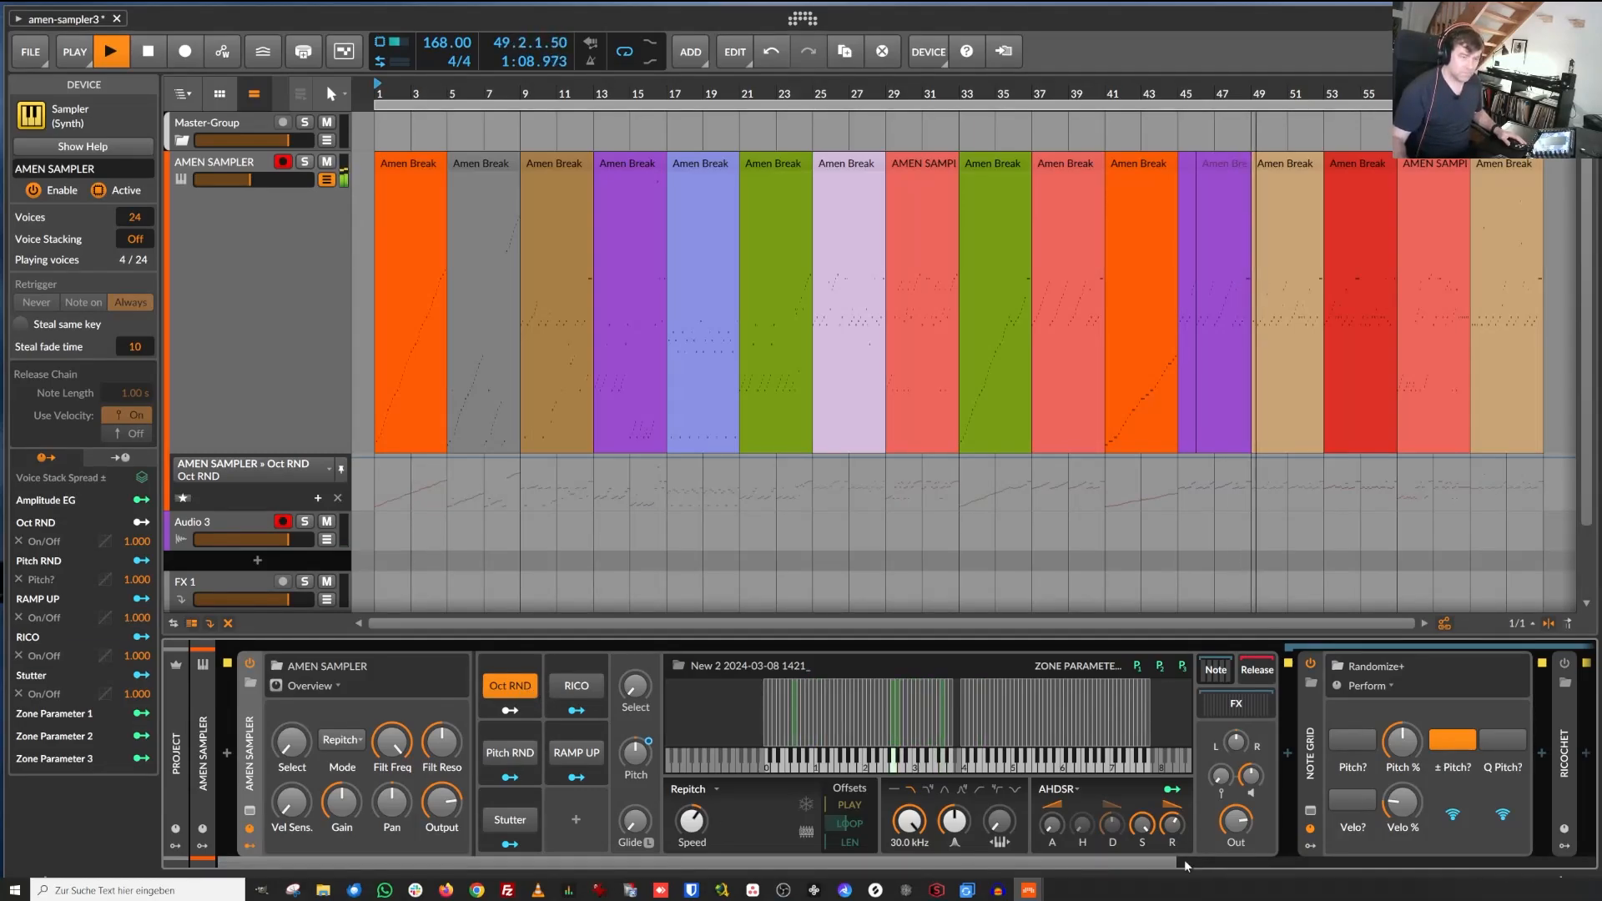
Expand the Note FX Selector in the Note chain, view its Note Transpose layers and modulator slots, and return to the sampler.
drag(1184, 860, 1503, 829)
click(1110, 708)
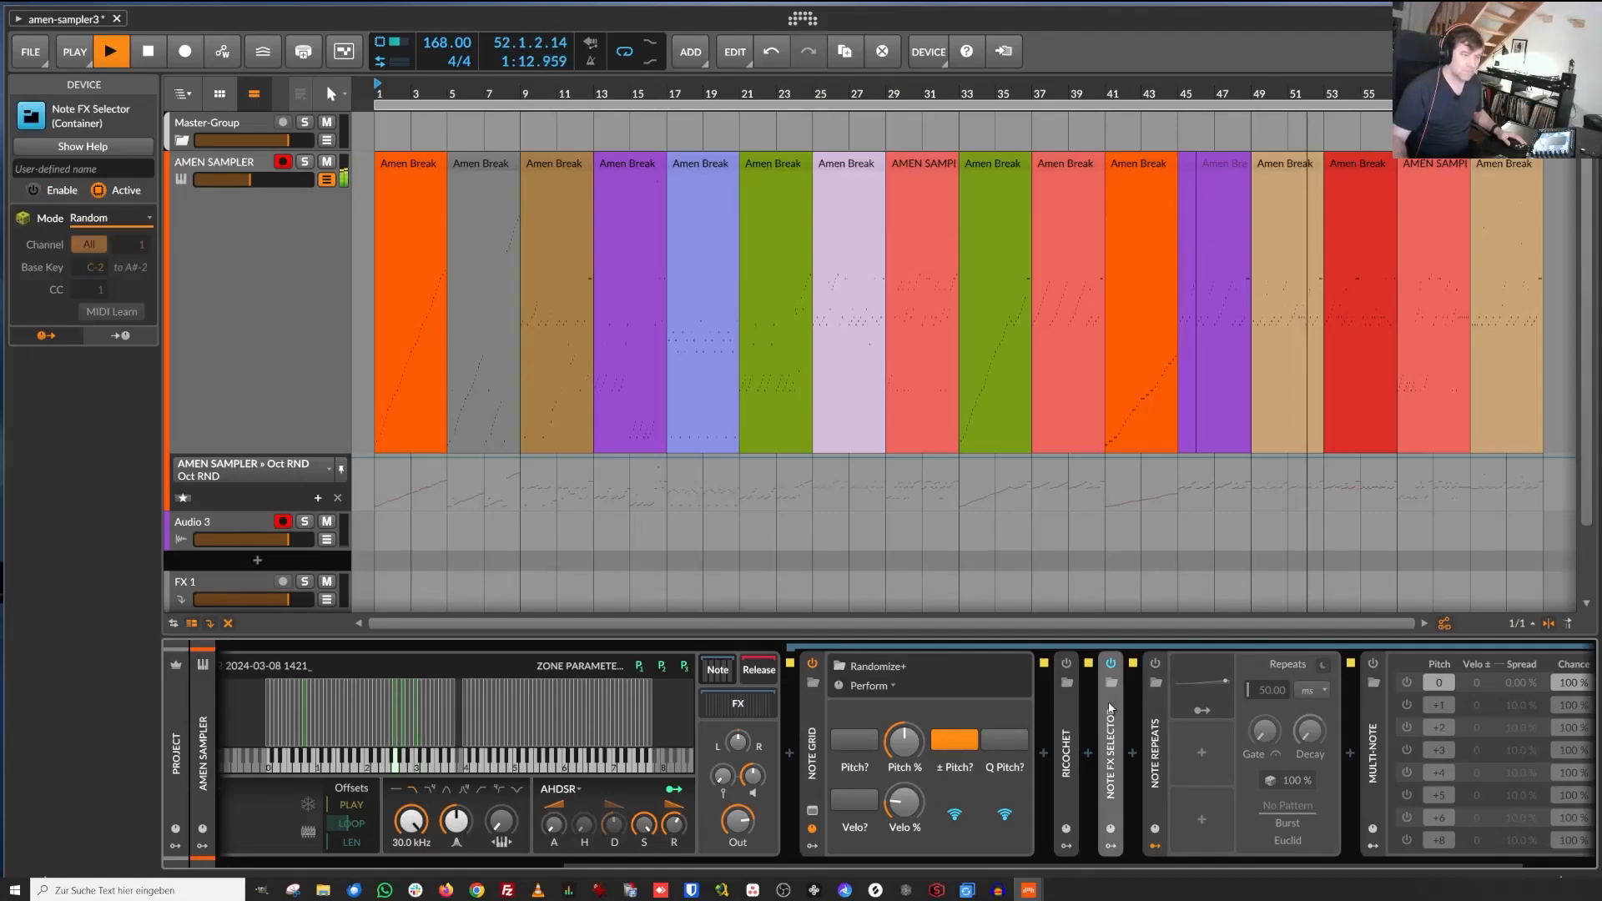
click(1110, 707)
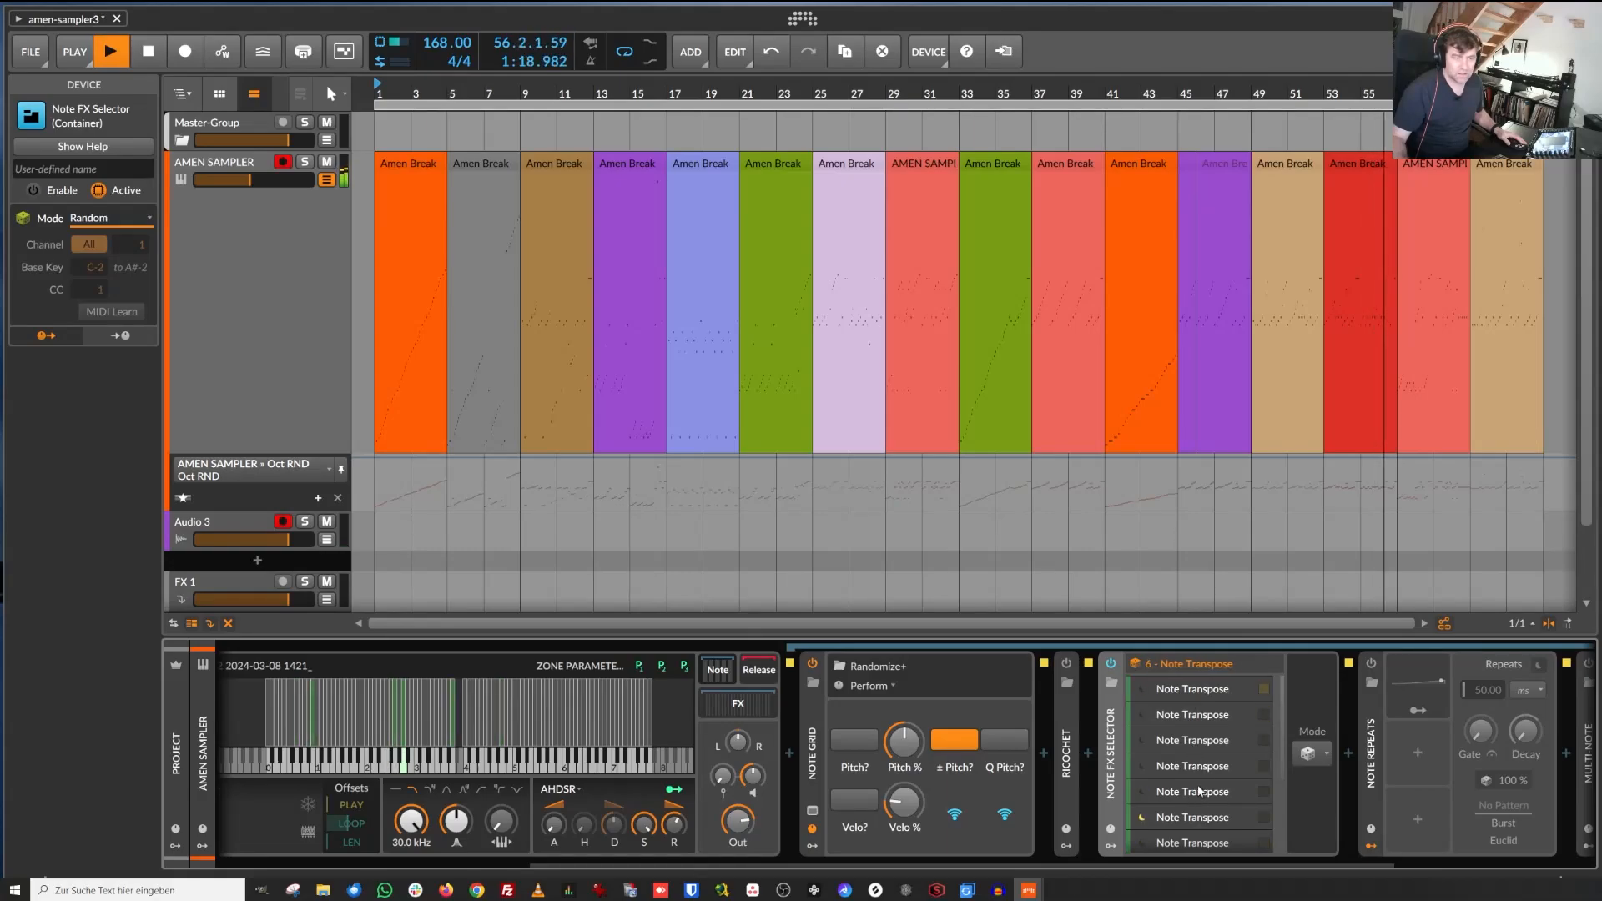
click(1113, 846)
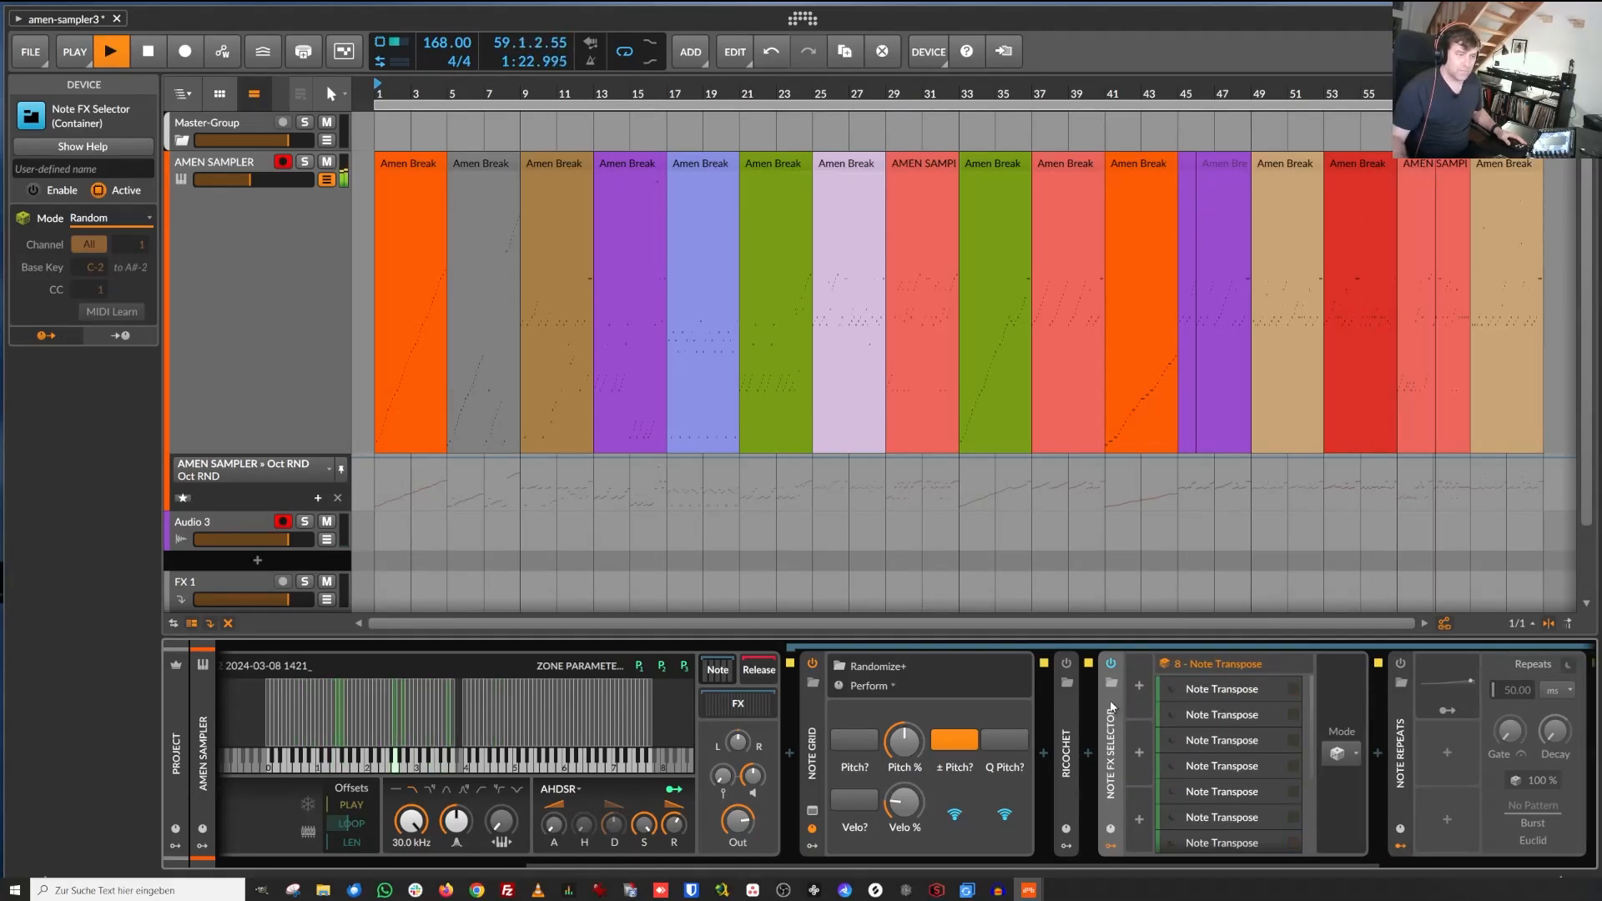
click(812, 847)
click(812, 846)
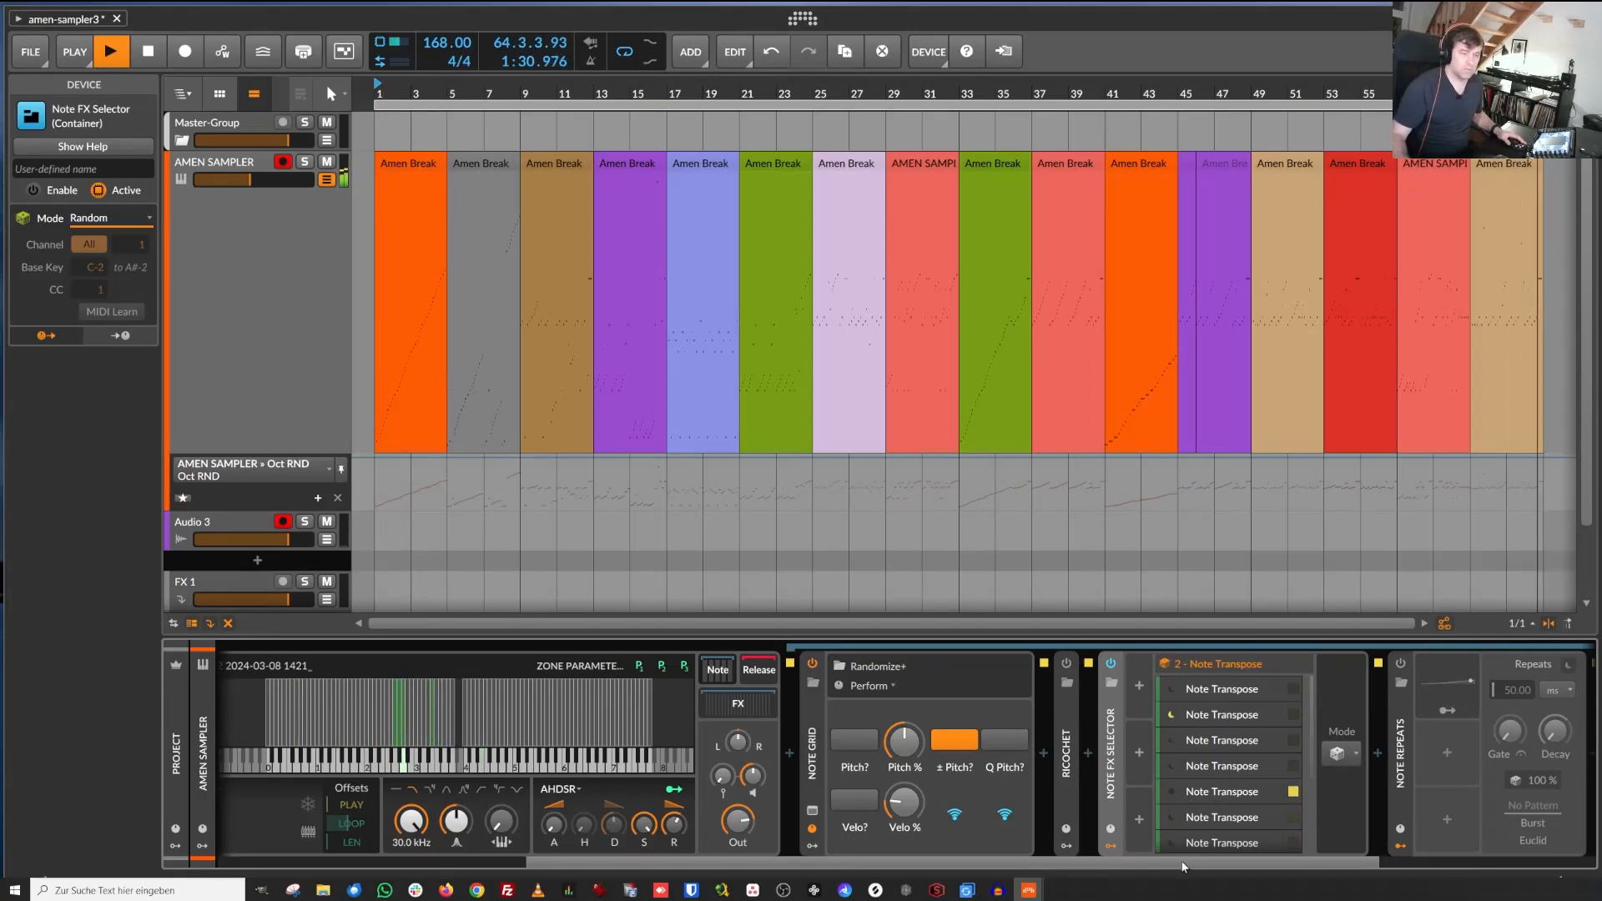
drag(1181, 863, 801, 851)
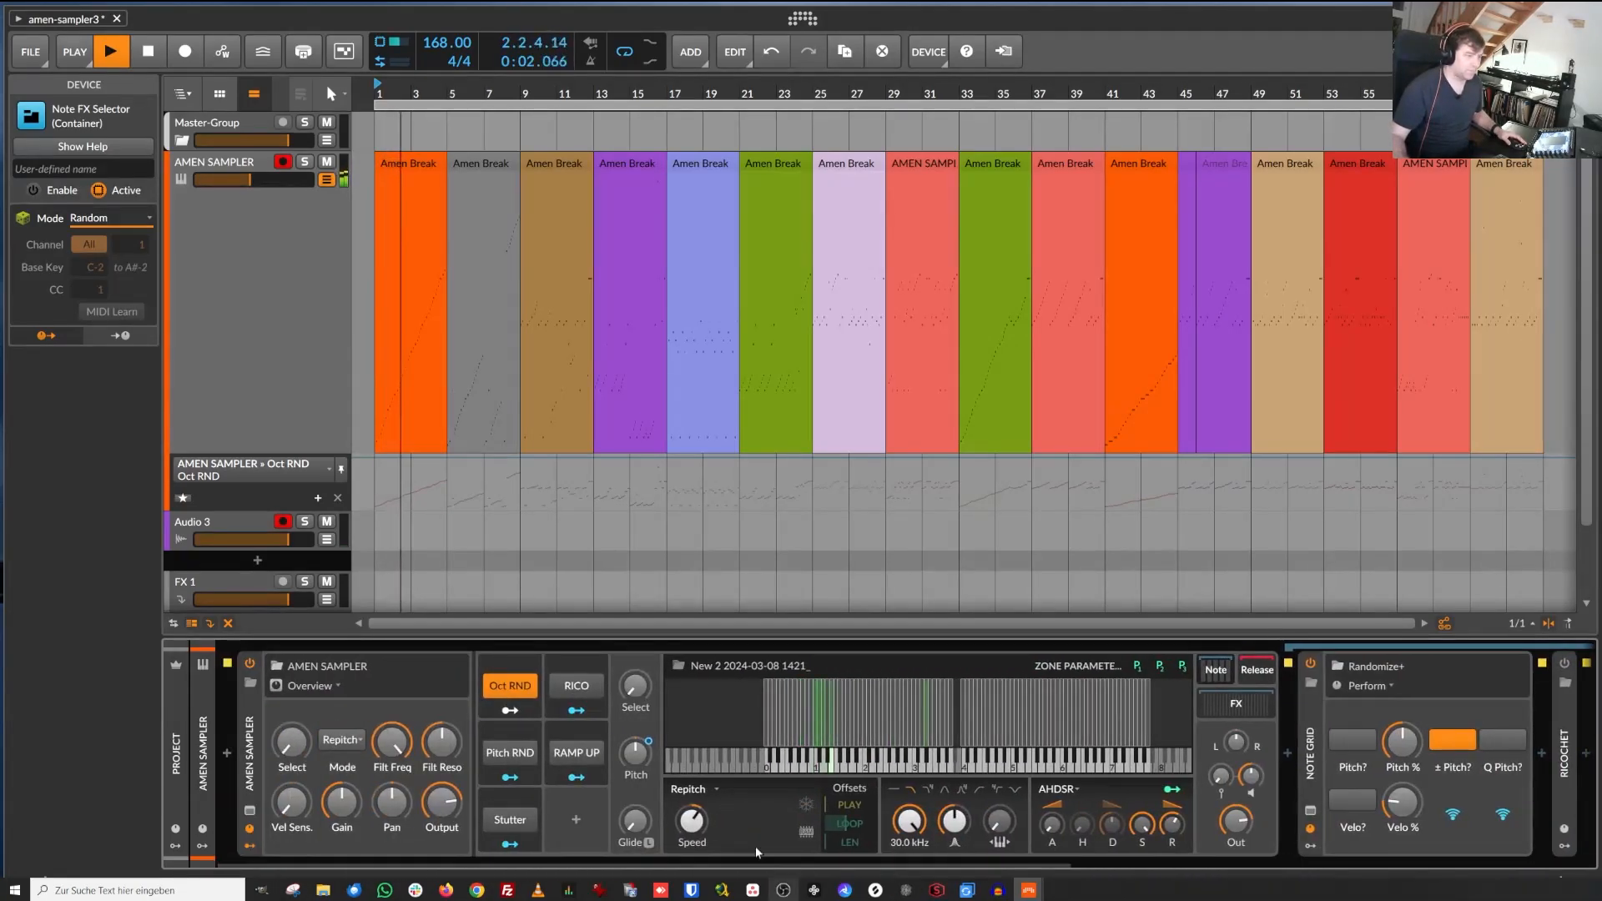
Switch Oct RND off, audition Pitch RND while viewing the Note Grid's Randomize+ controls, and leave Pitch RND off.
click(515, 761)
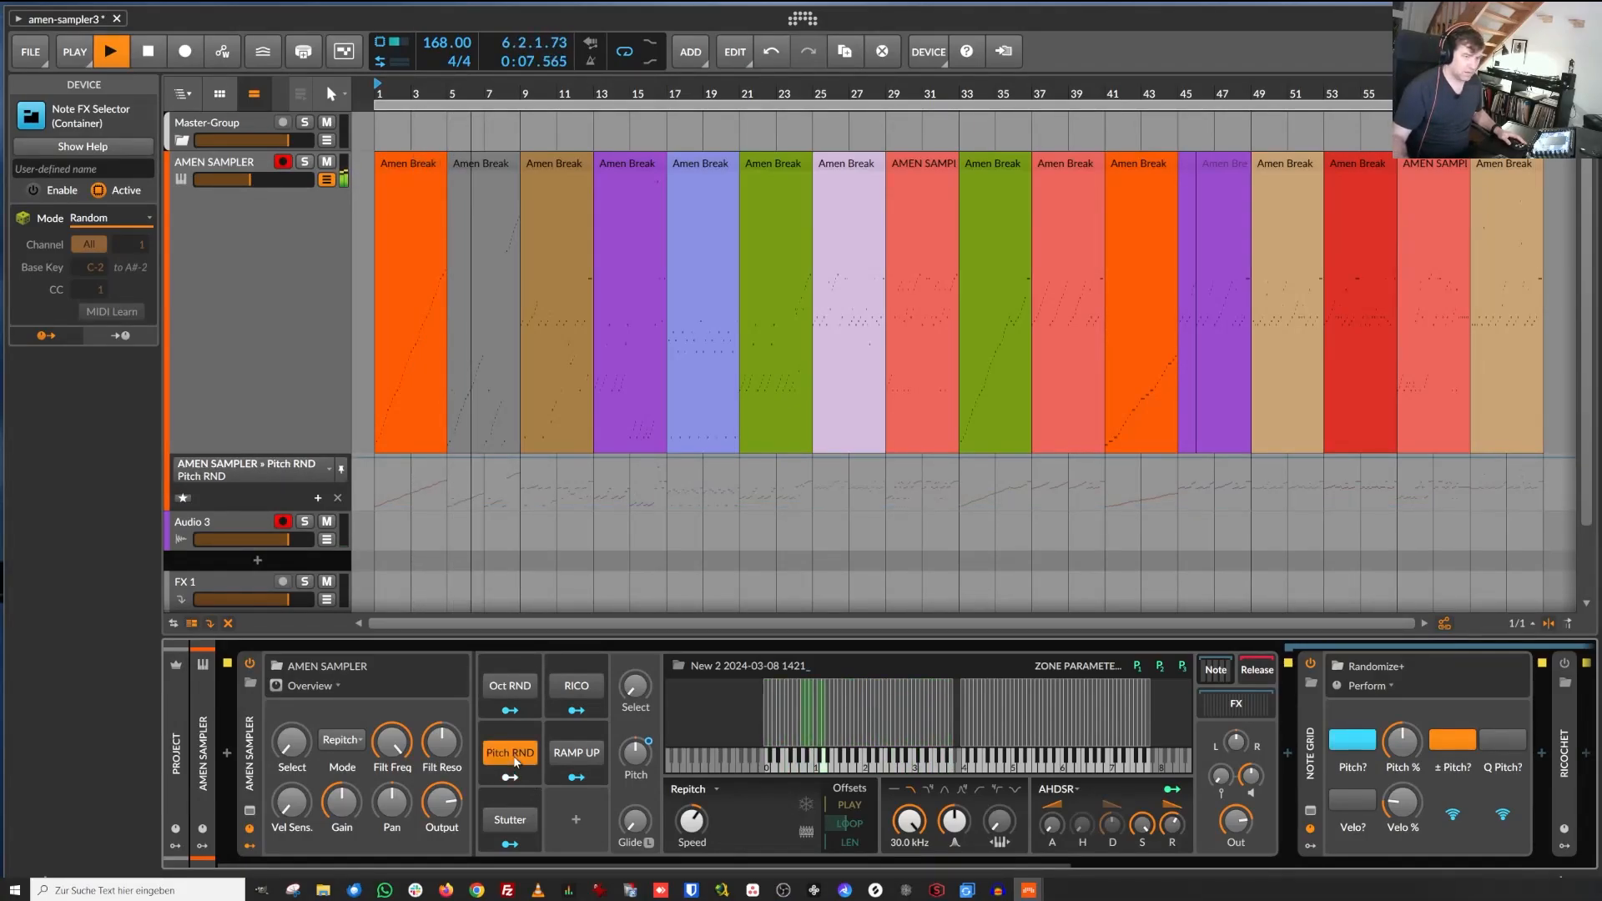
drag(1079, 867, 1320, 867)
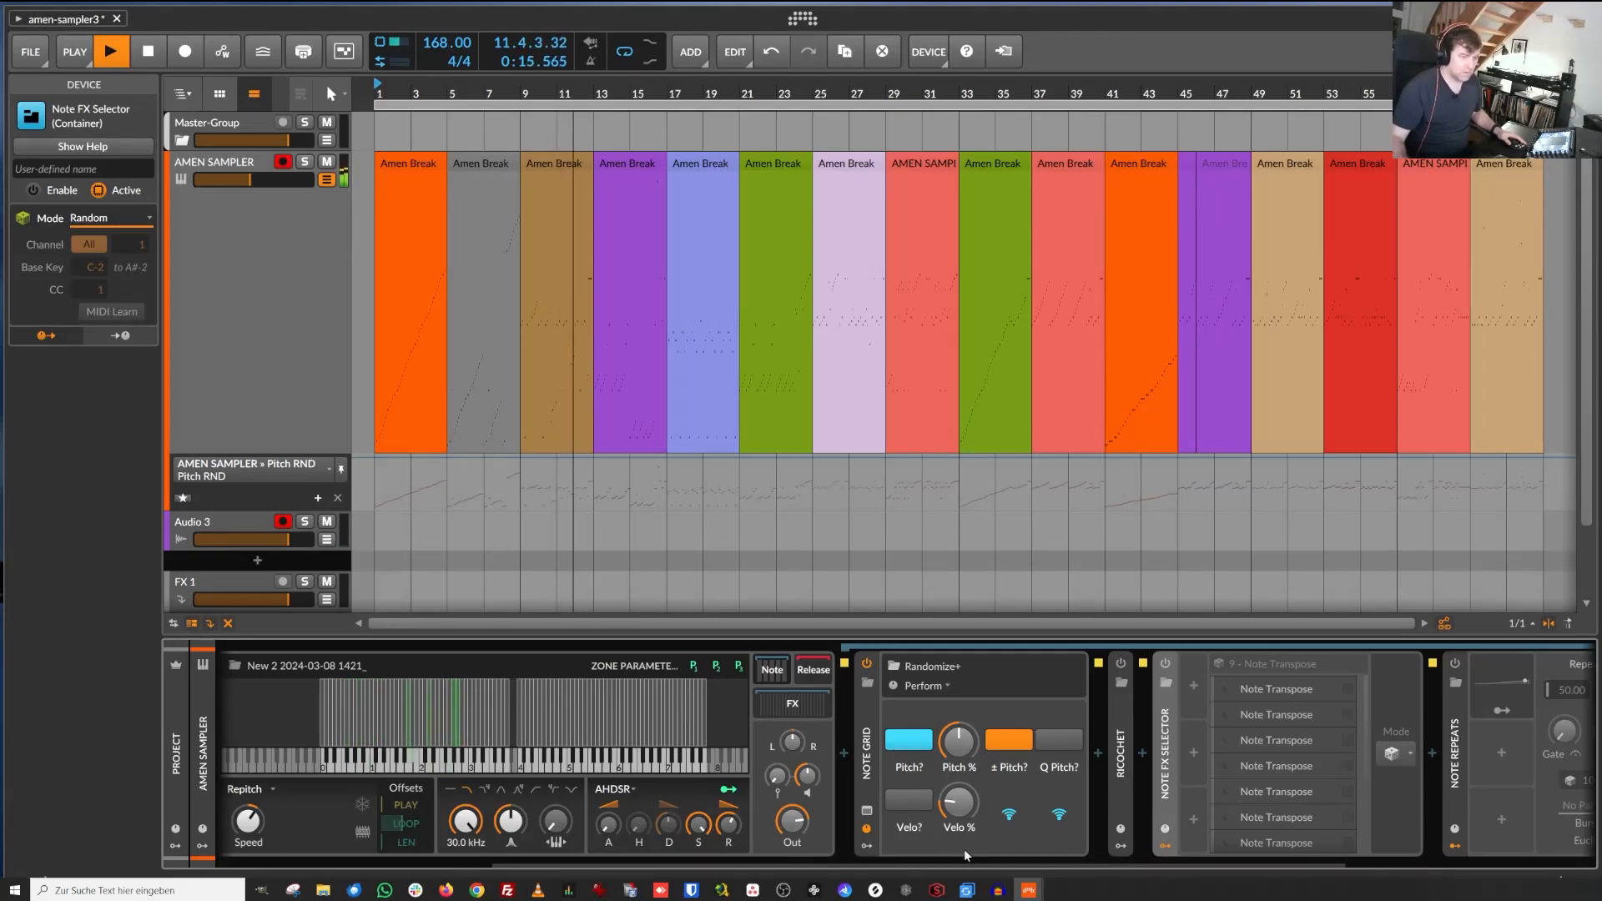
drag(956, 865, 385, 877)
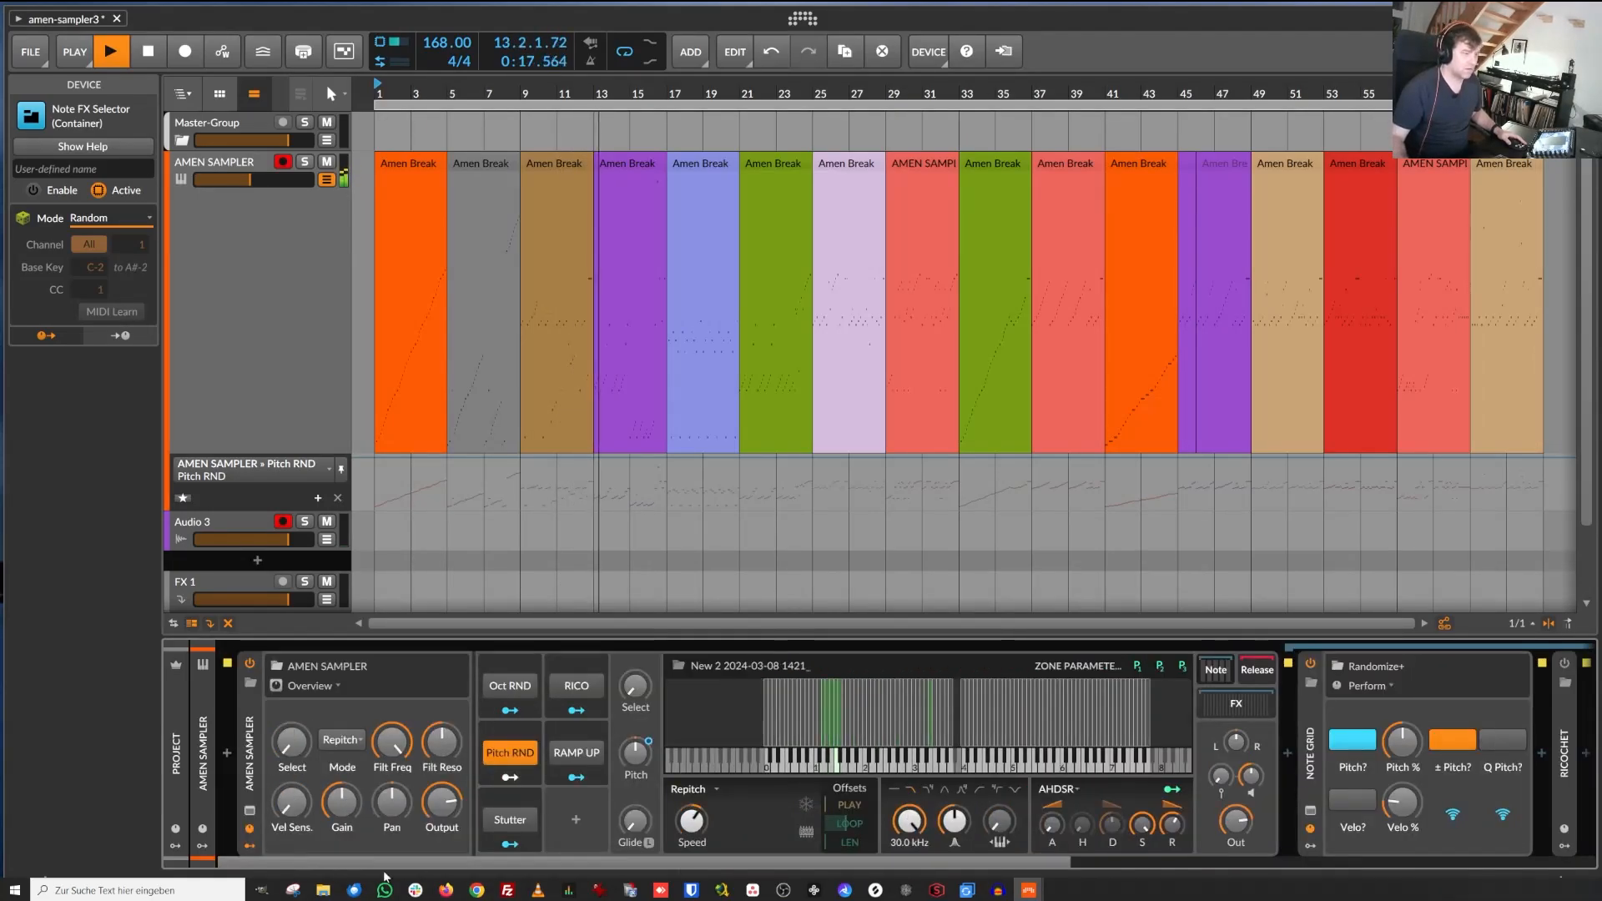
click(517, 755)
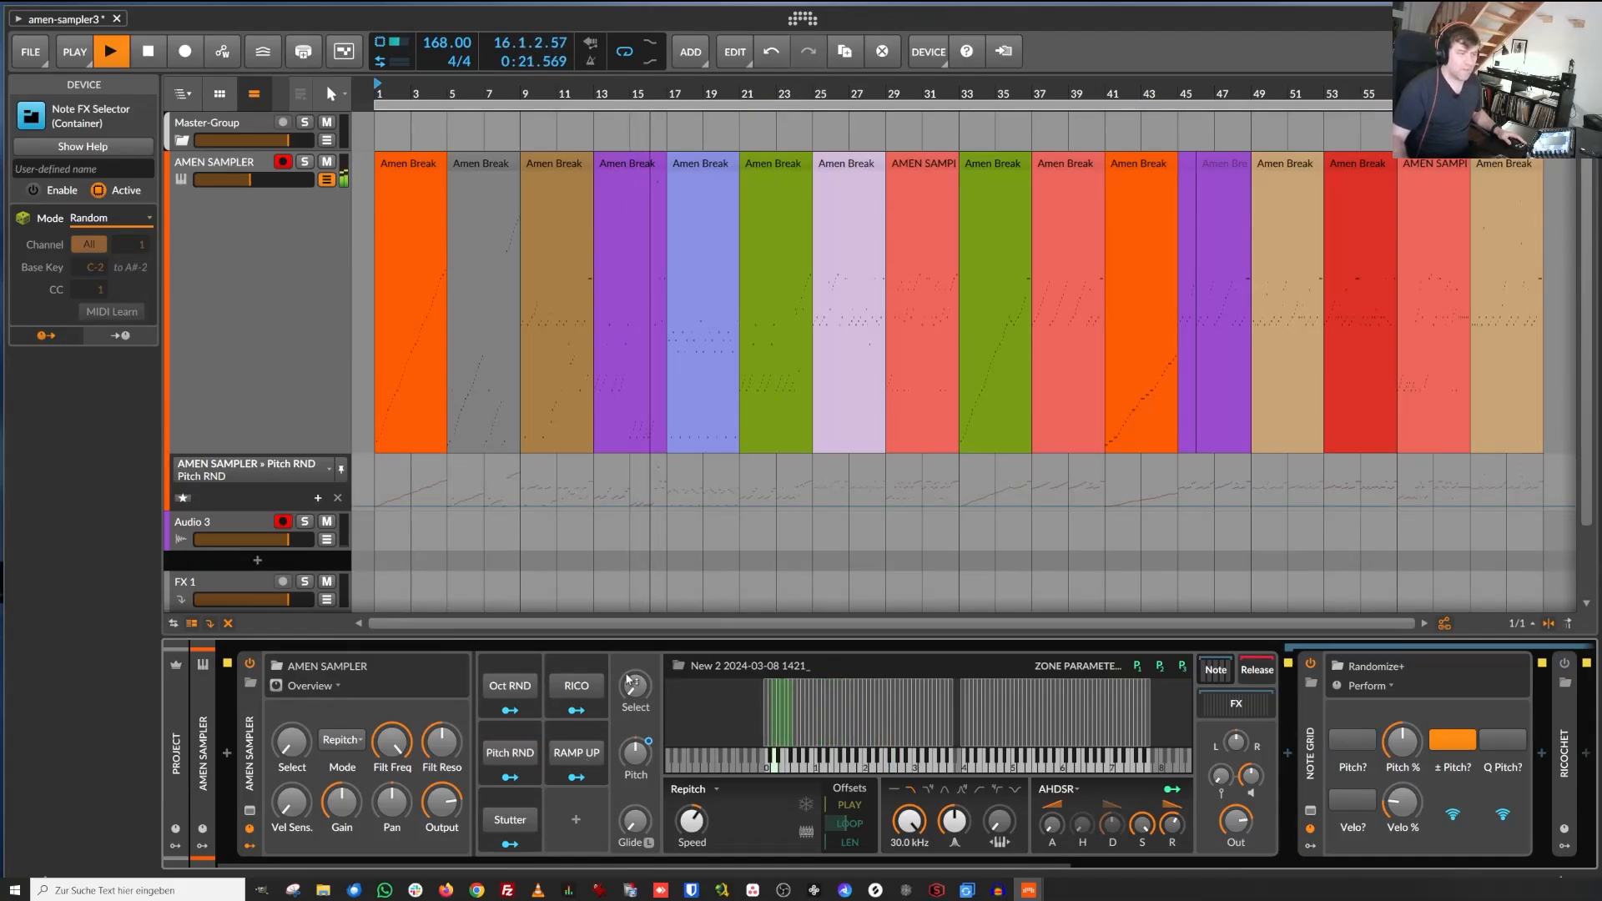
Audition the RAMP UP modulator by toggling it on and off, leaving it off.
click(588, 755)
click(591, 757)
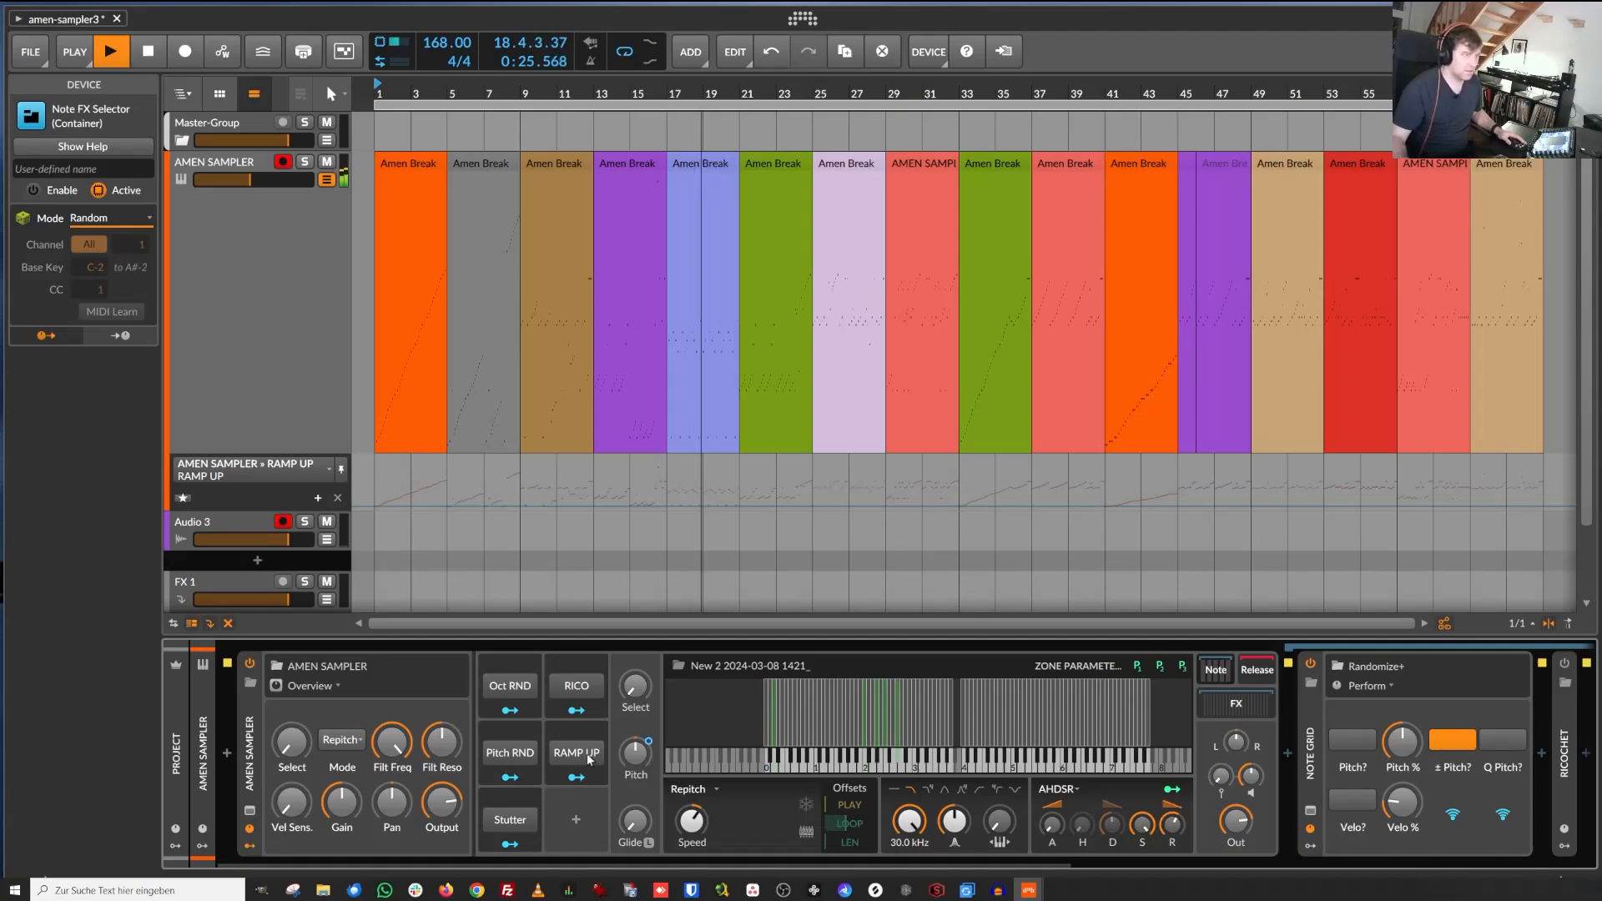
click(588, 757)
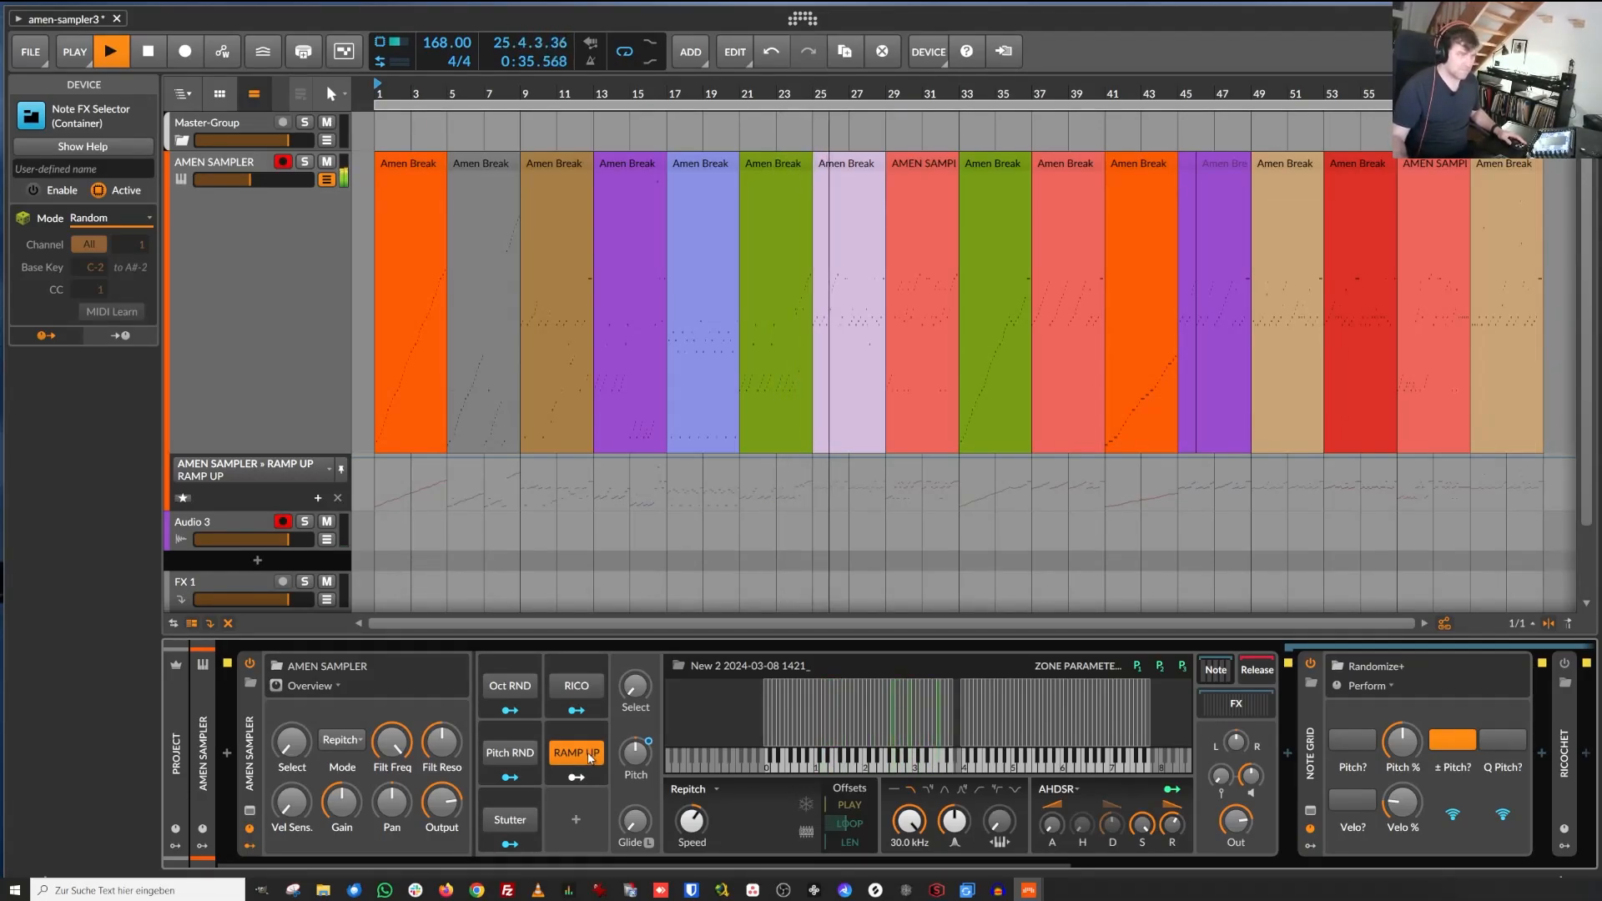
click(589, 756)
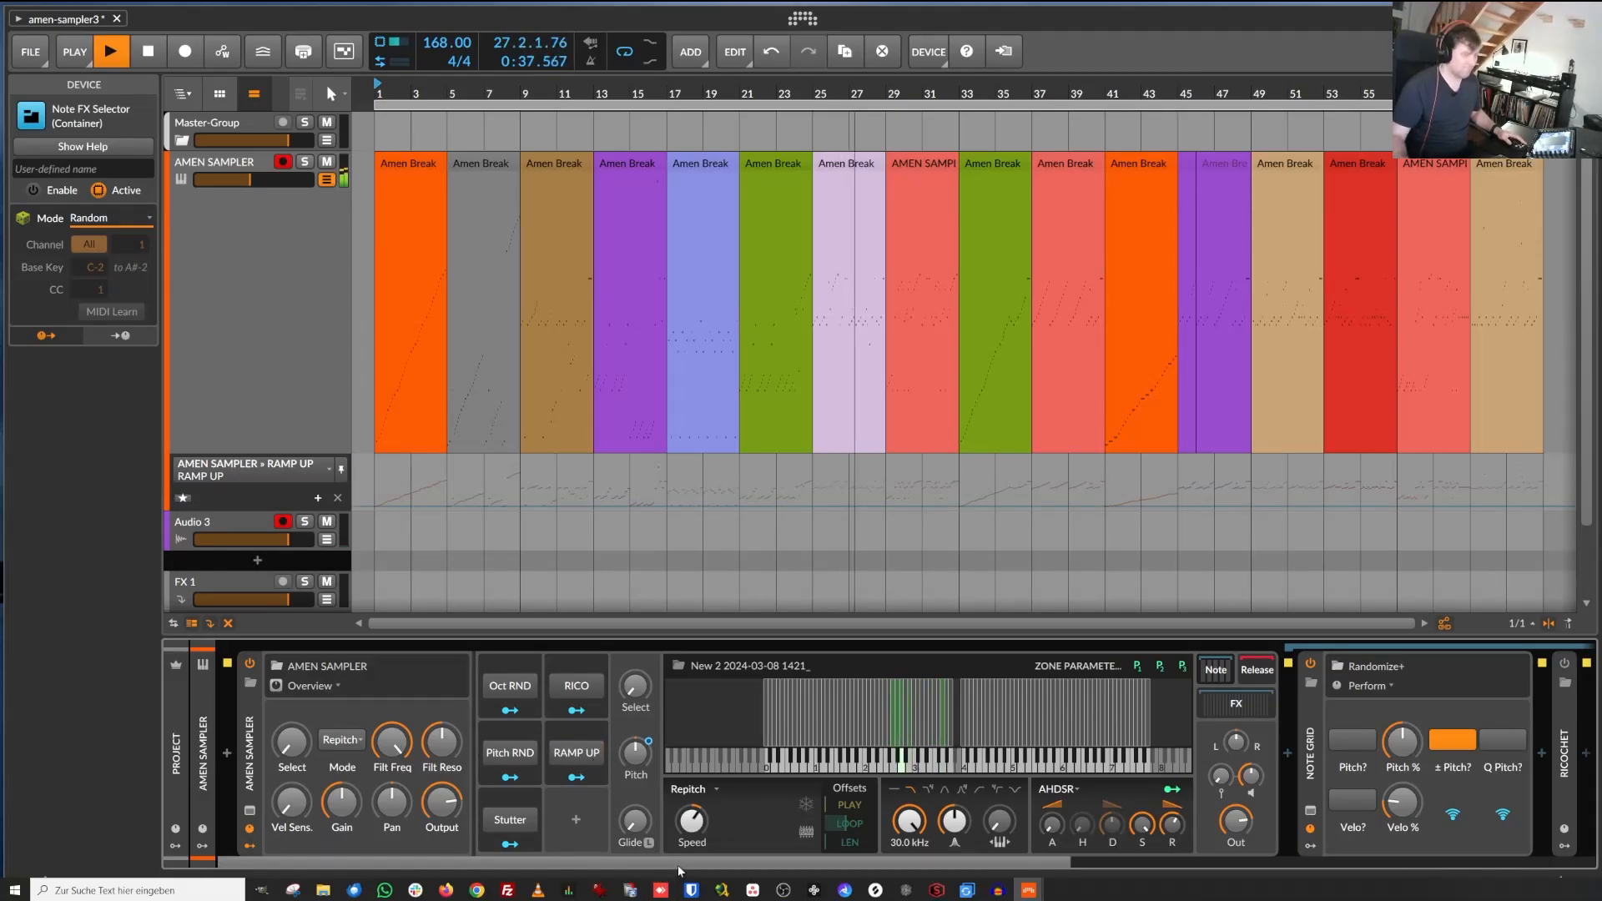
drag(680, 860, 614, 884)
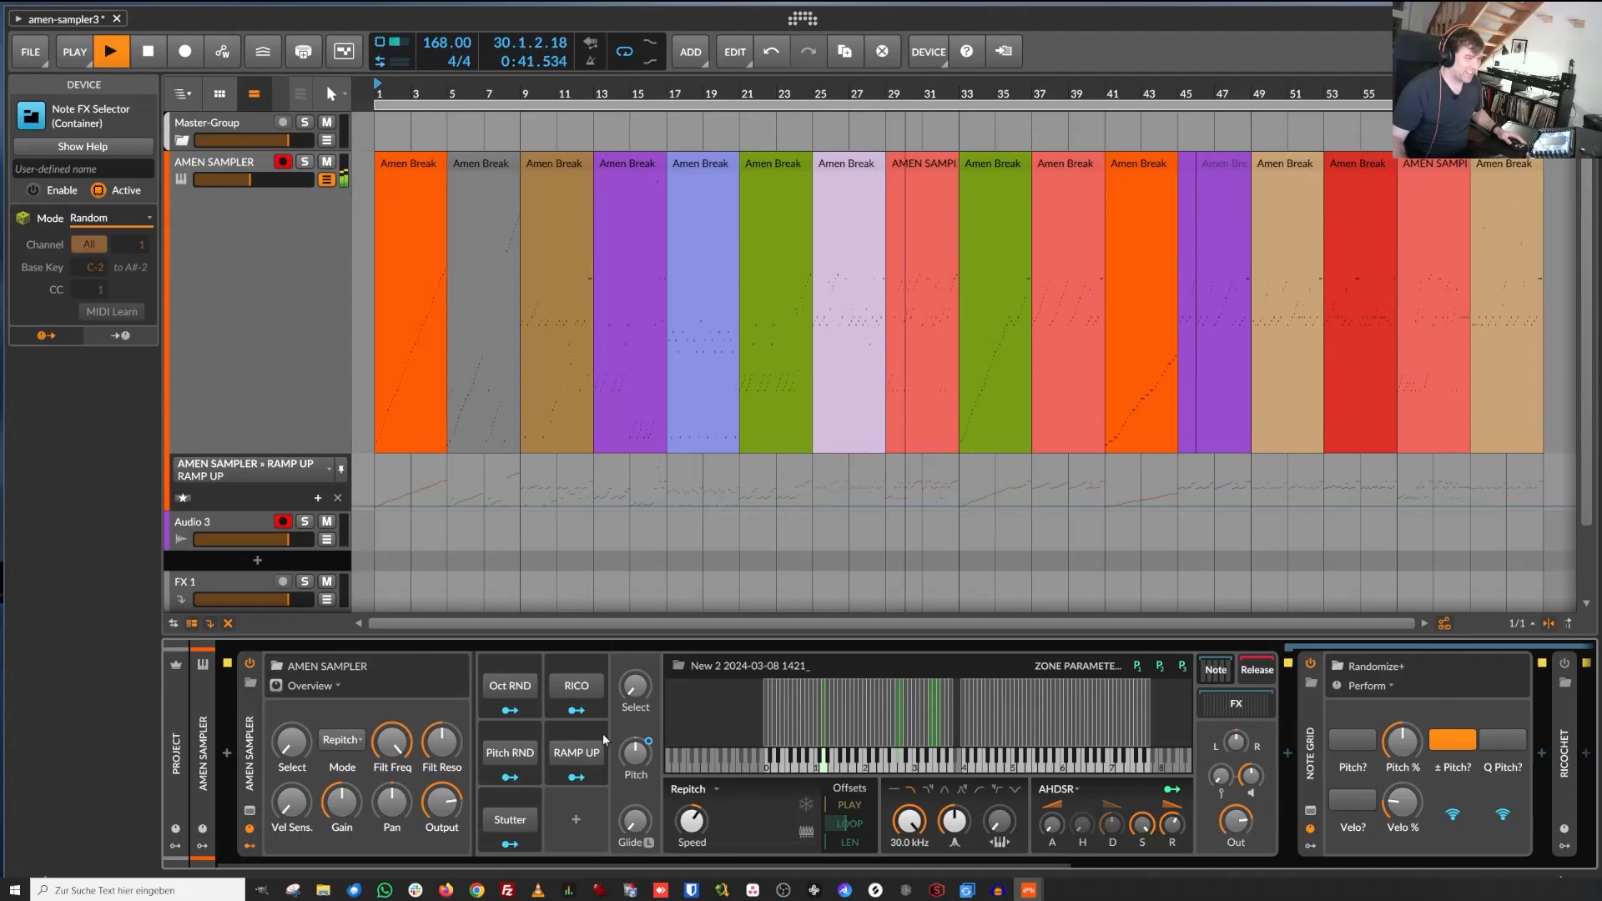
Switch on the RICO modulator, look through the sampler's FX chain, and return to the Note chain.
click(570, 686)
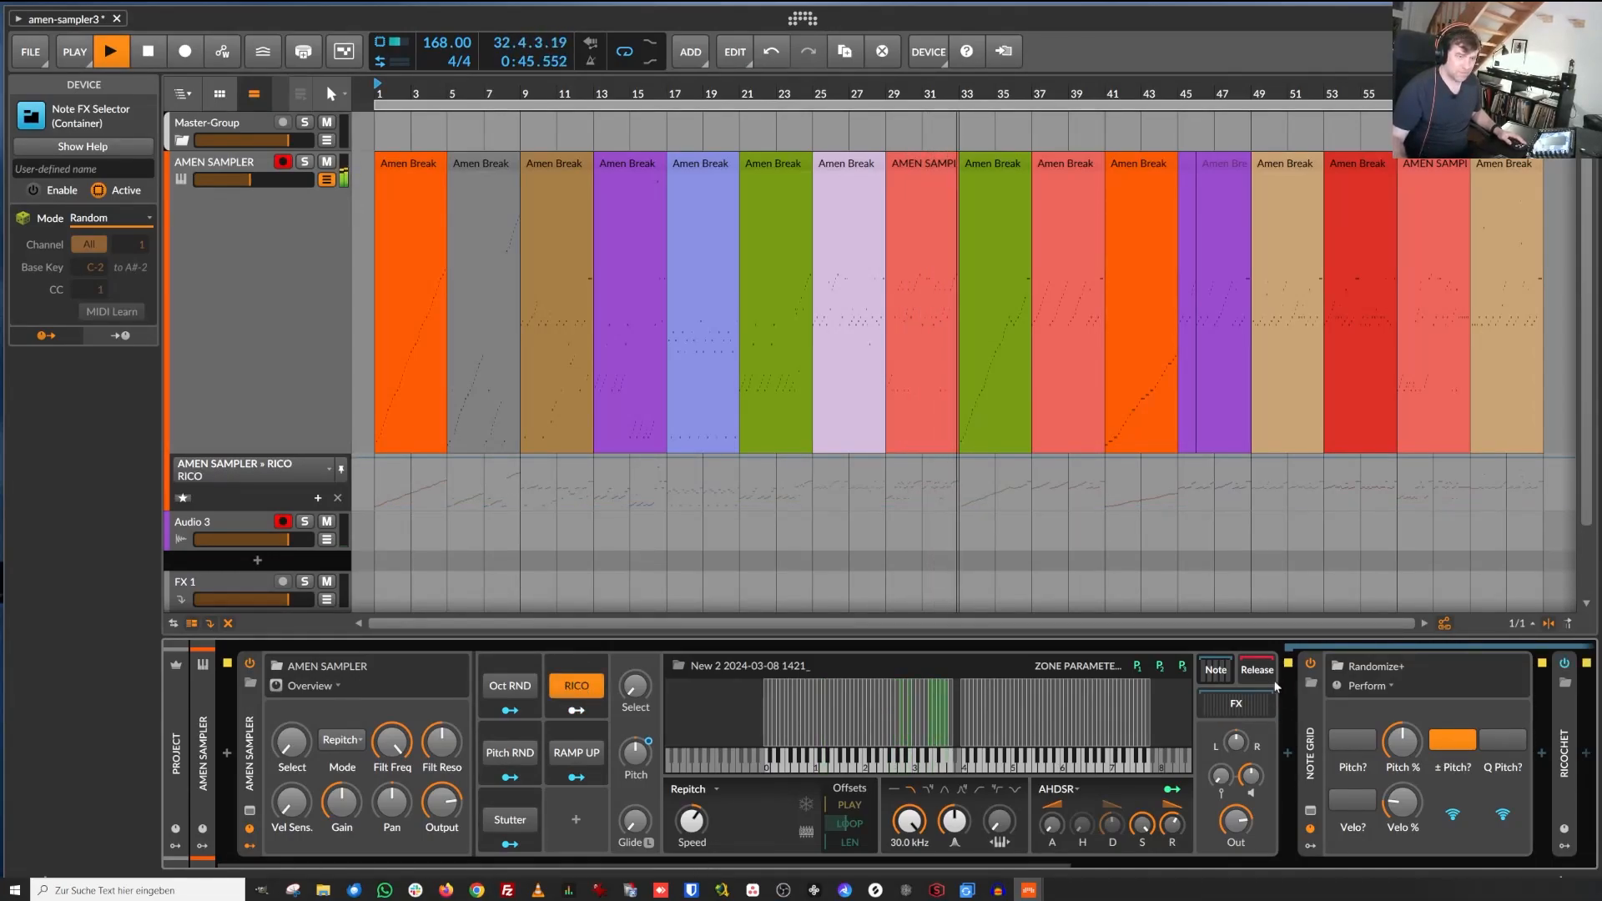
click(1259, 704)
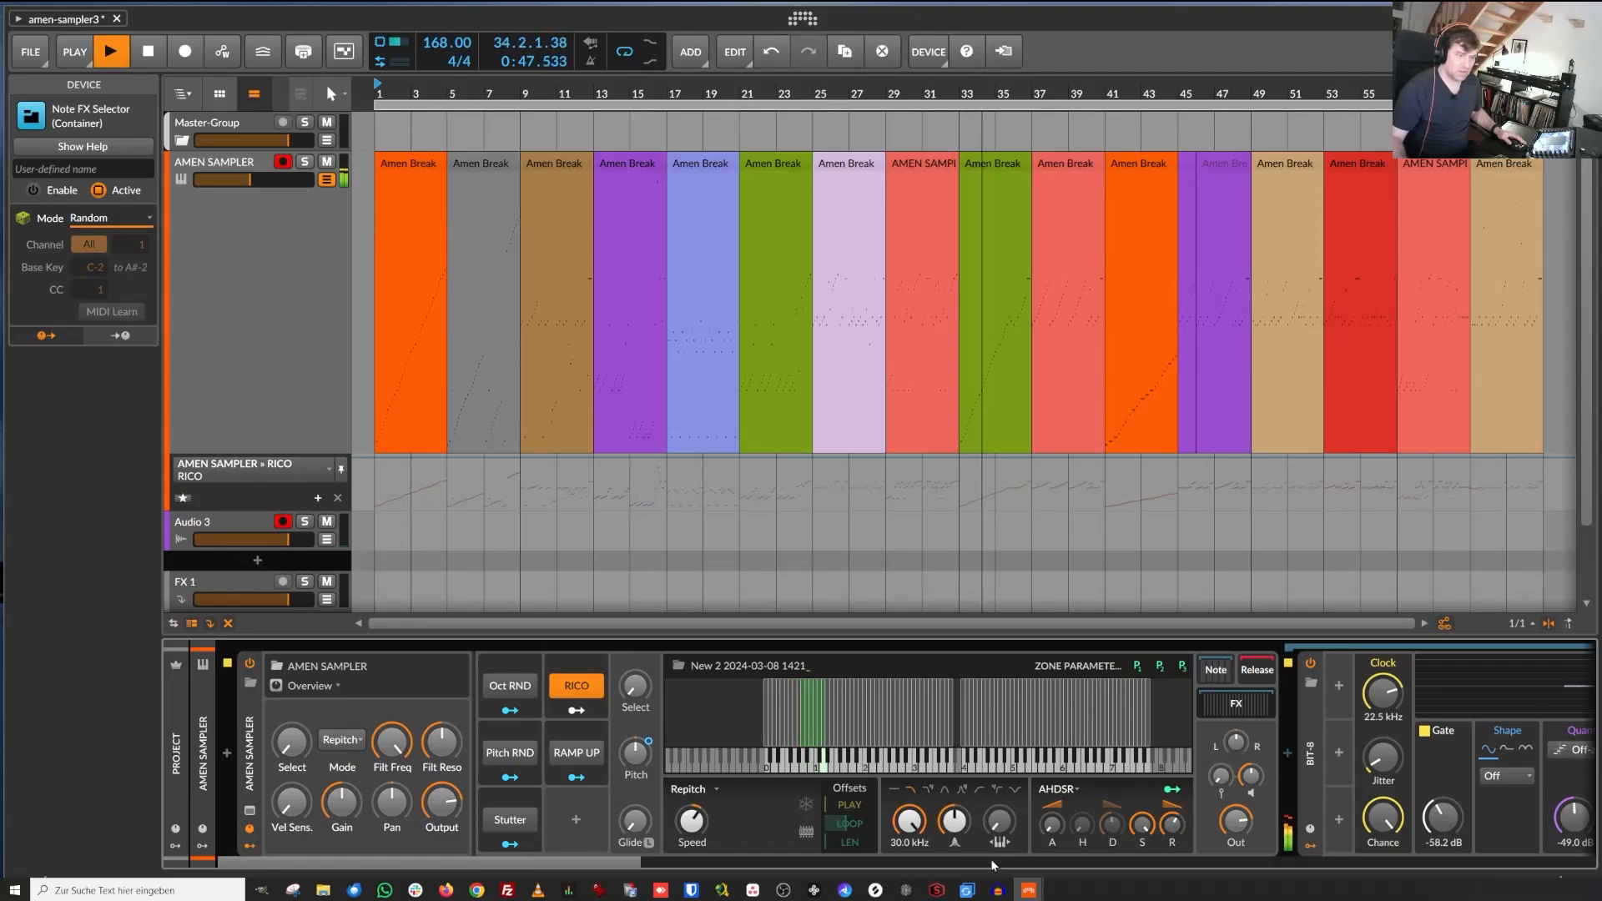
drag(548, 856, 17, 816)
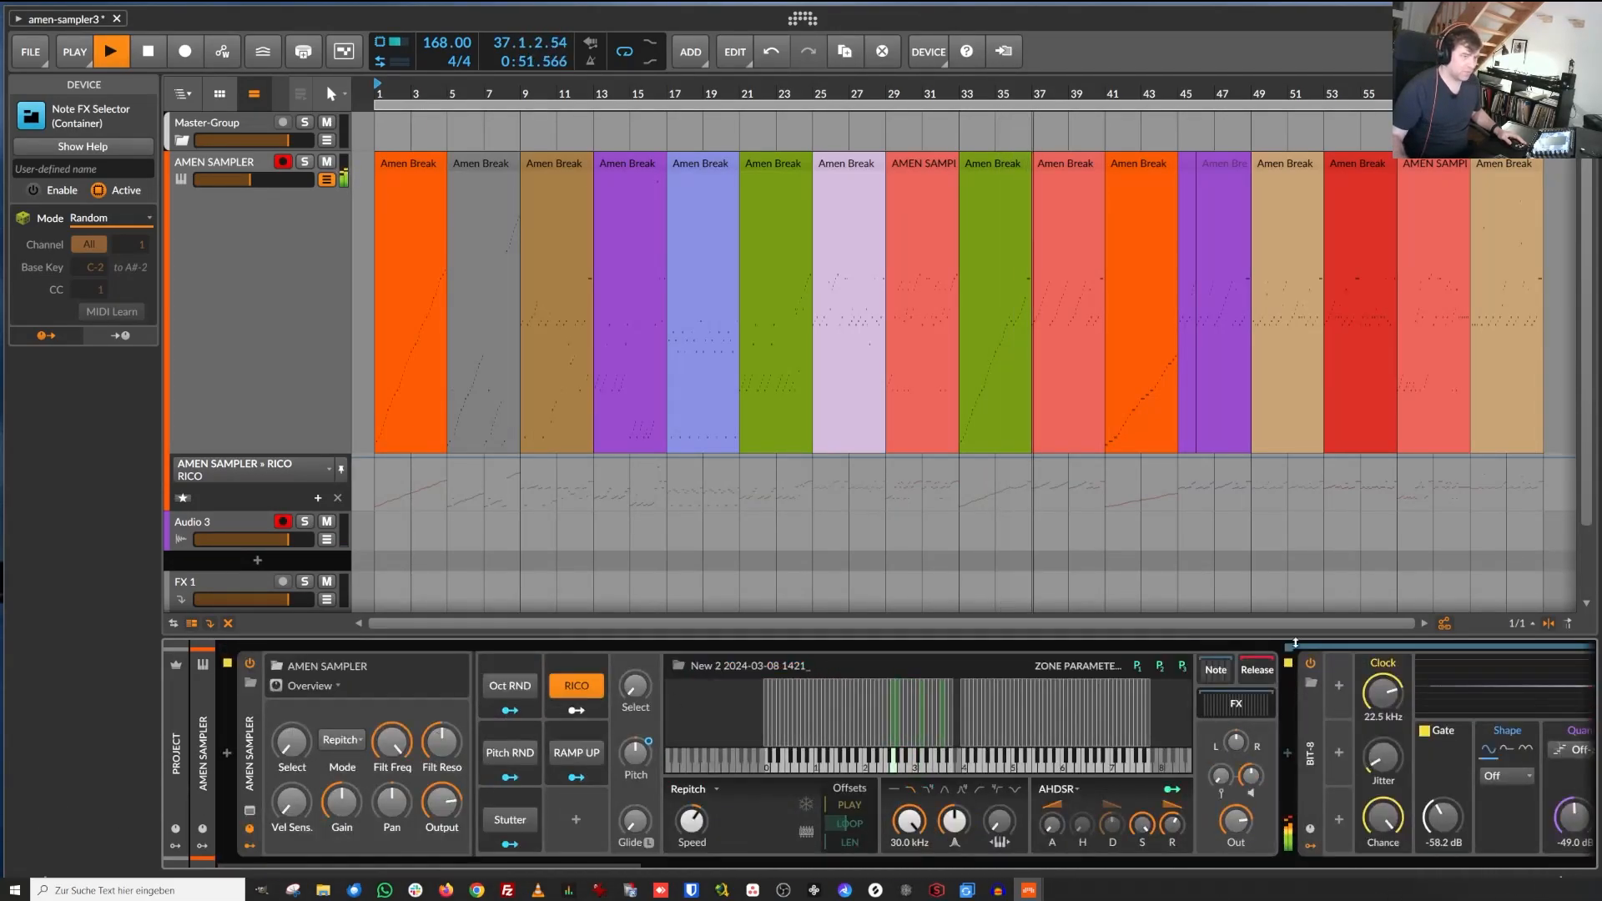
click(1212, 670)
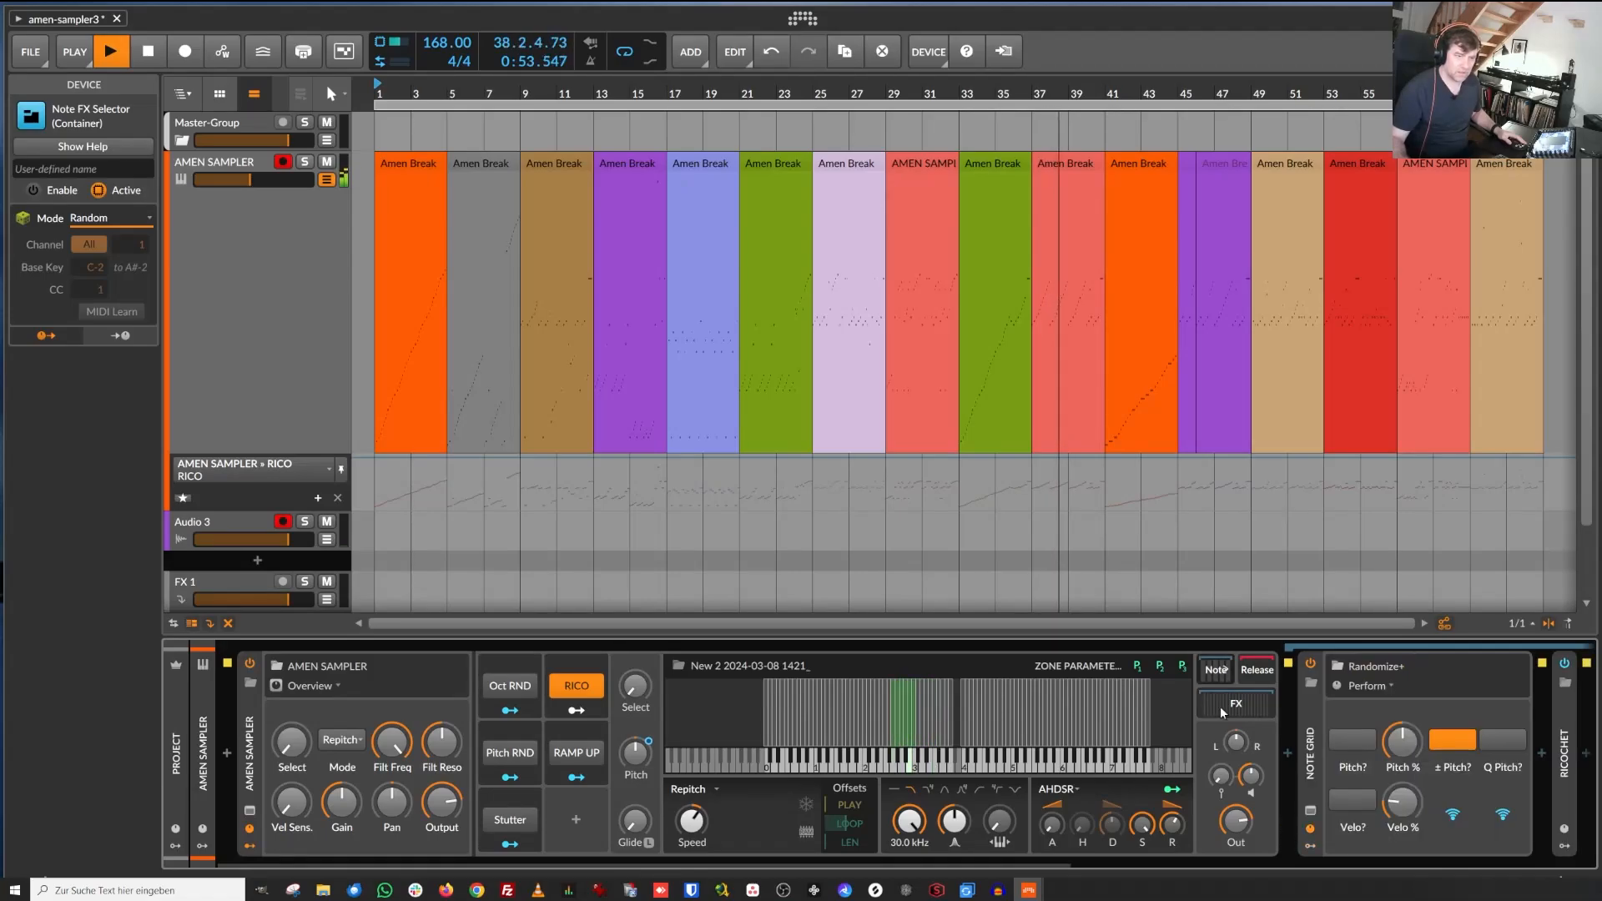
Expand the Ricochet device in the Note chain, inspect its bouncing-ball display, and return to the sampler's controls.
drag(928, 858, 1500, 841)
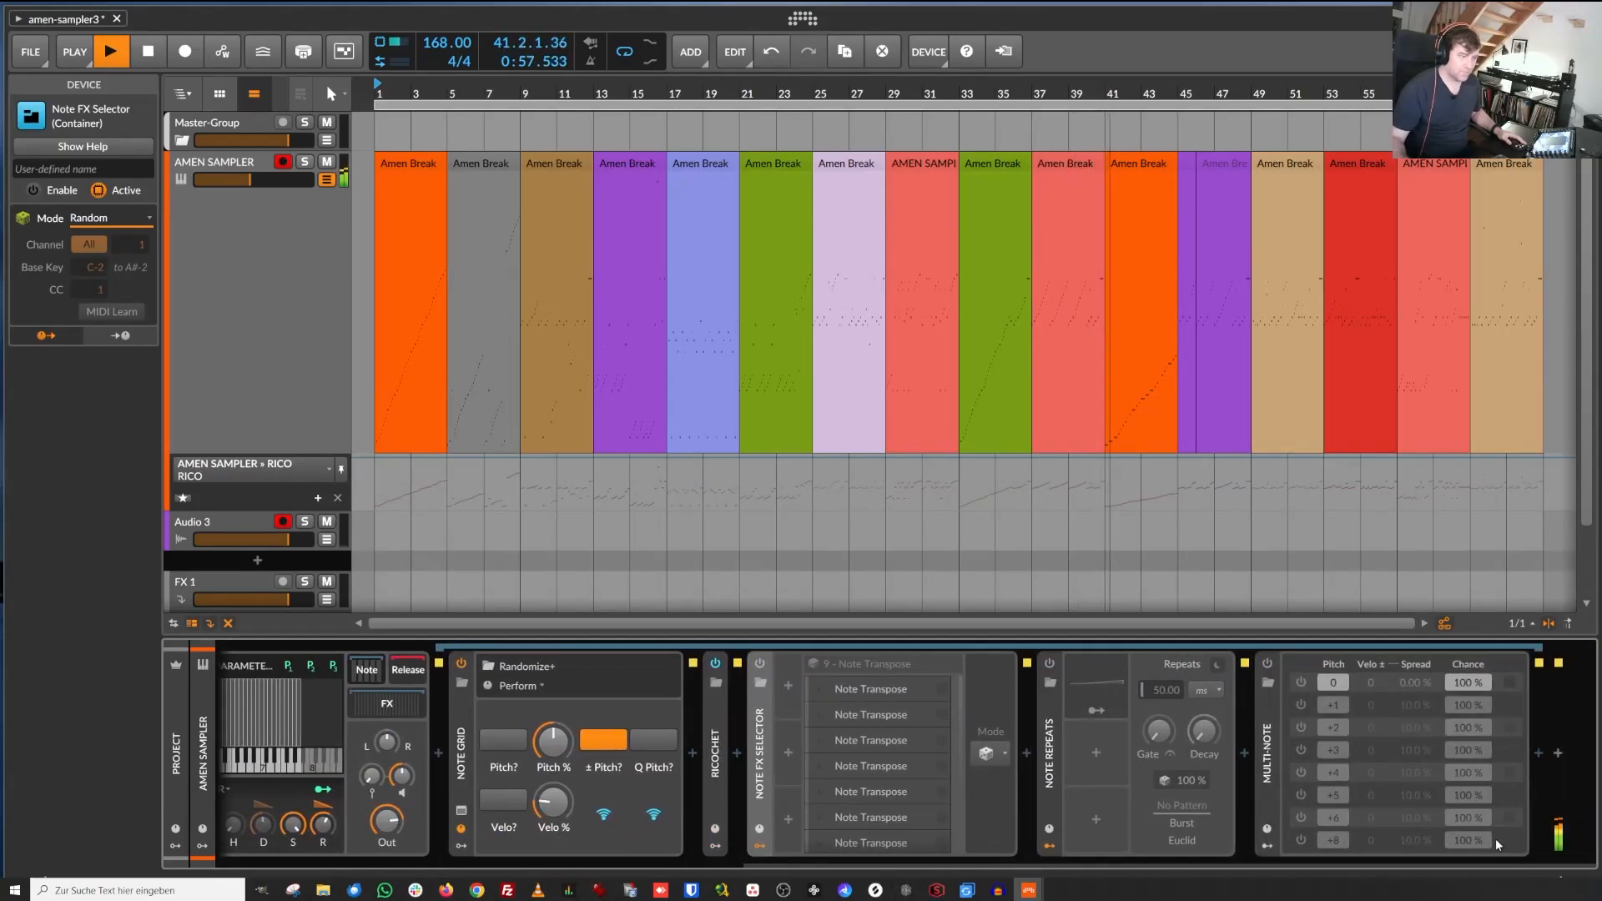
click(718, 699)
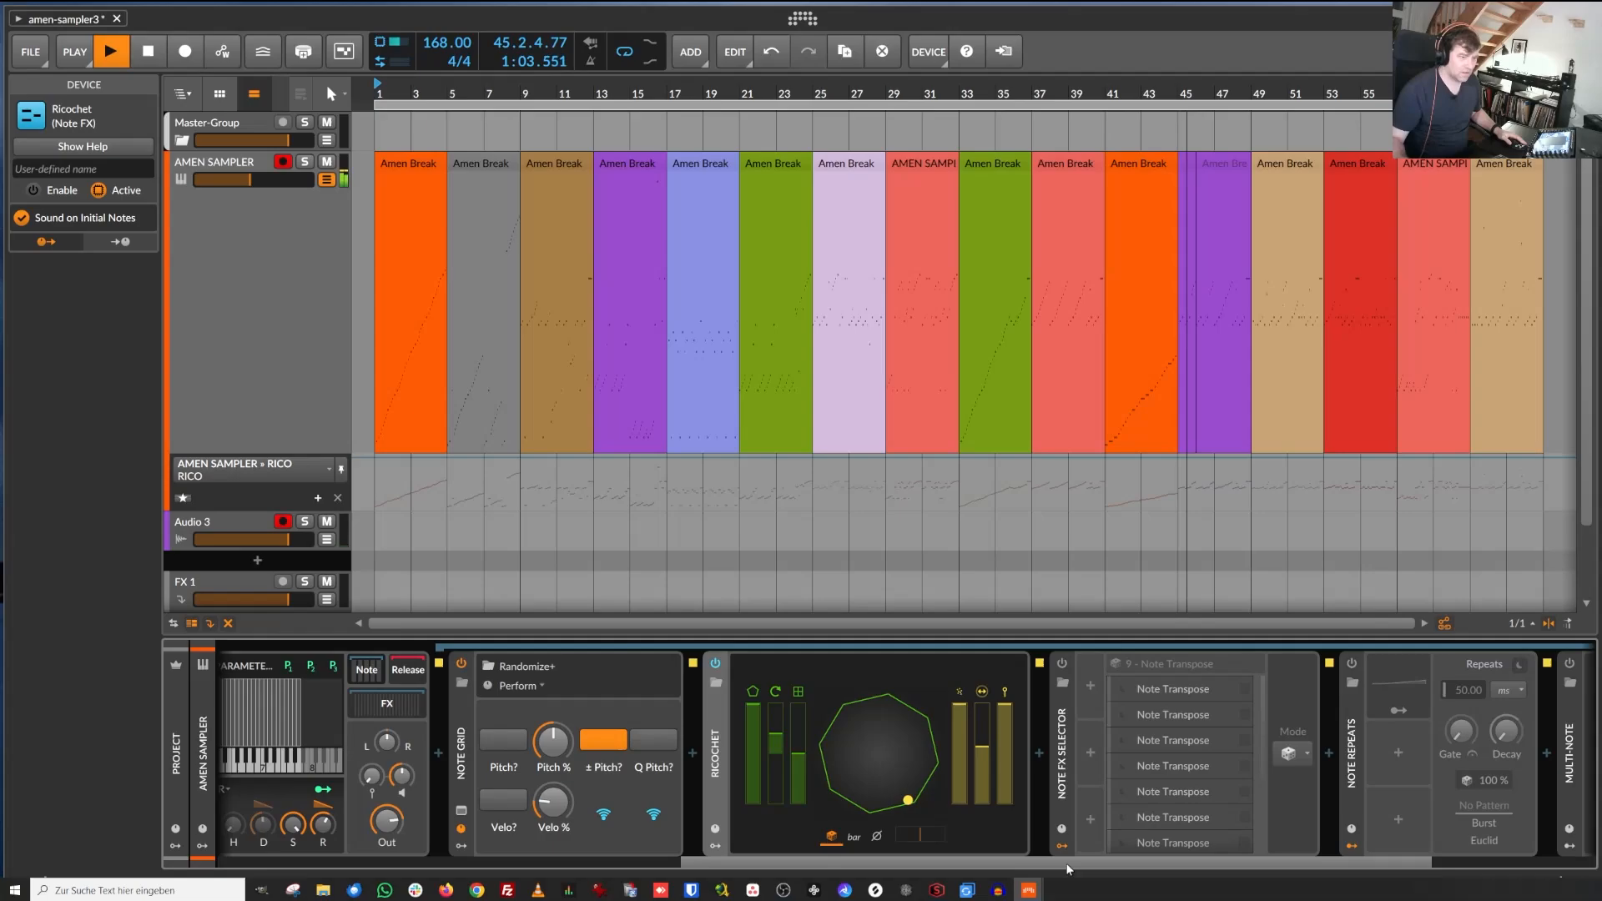
drag(1071, 865, 1122, 856)
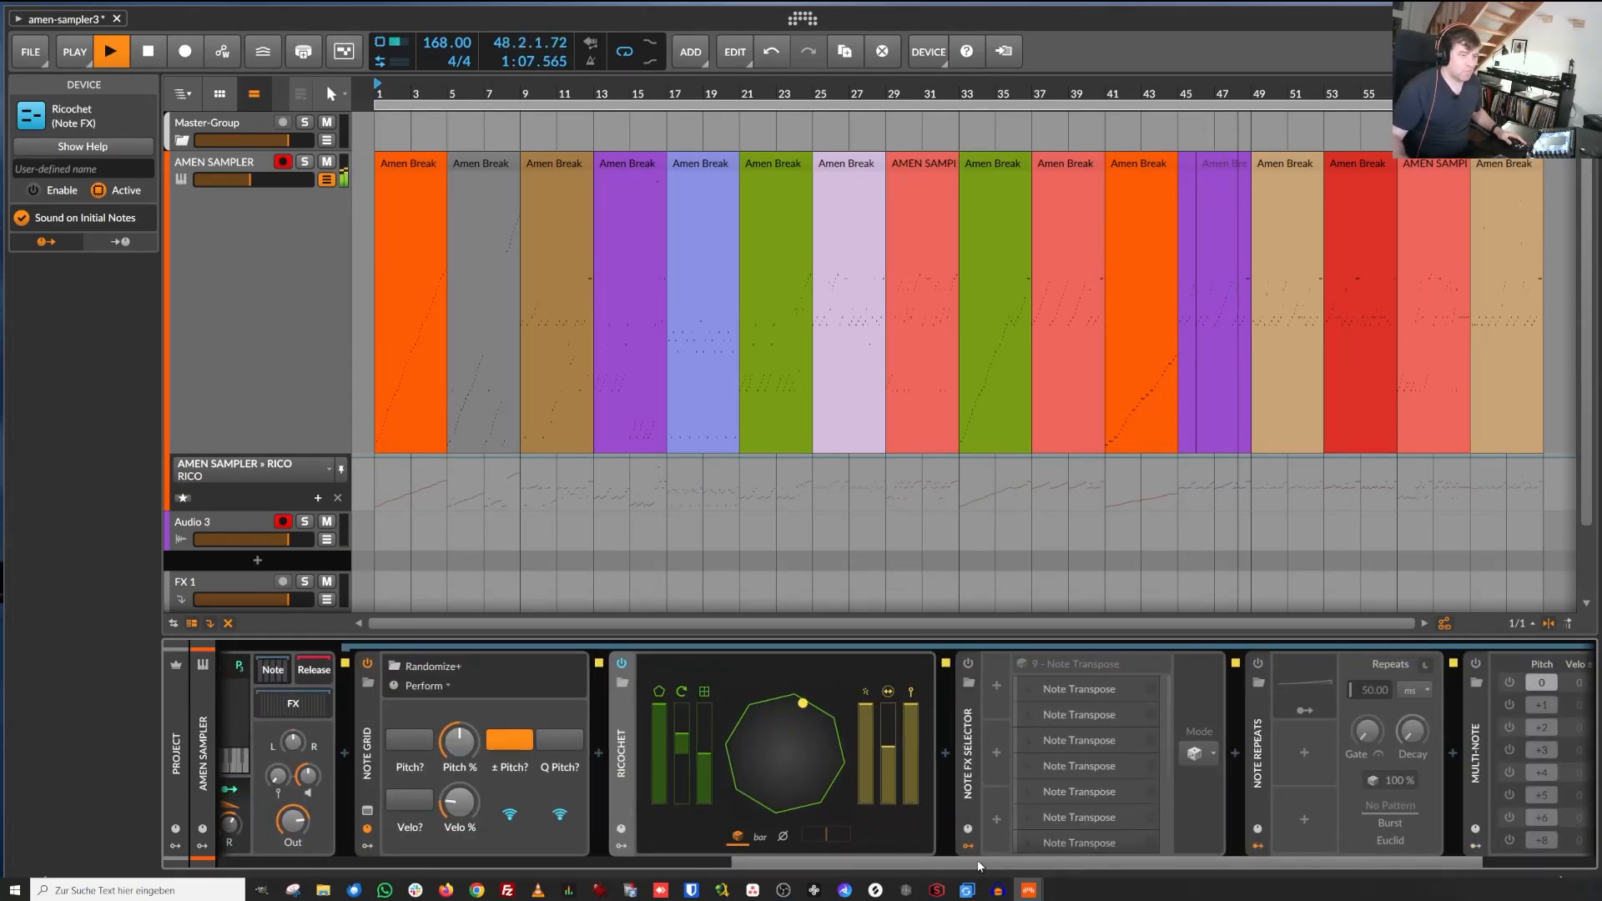
drag(978, 860, 469, 883)
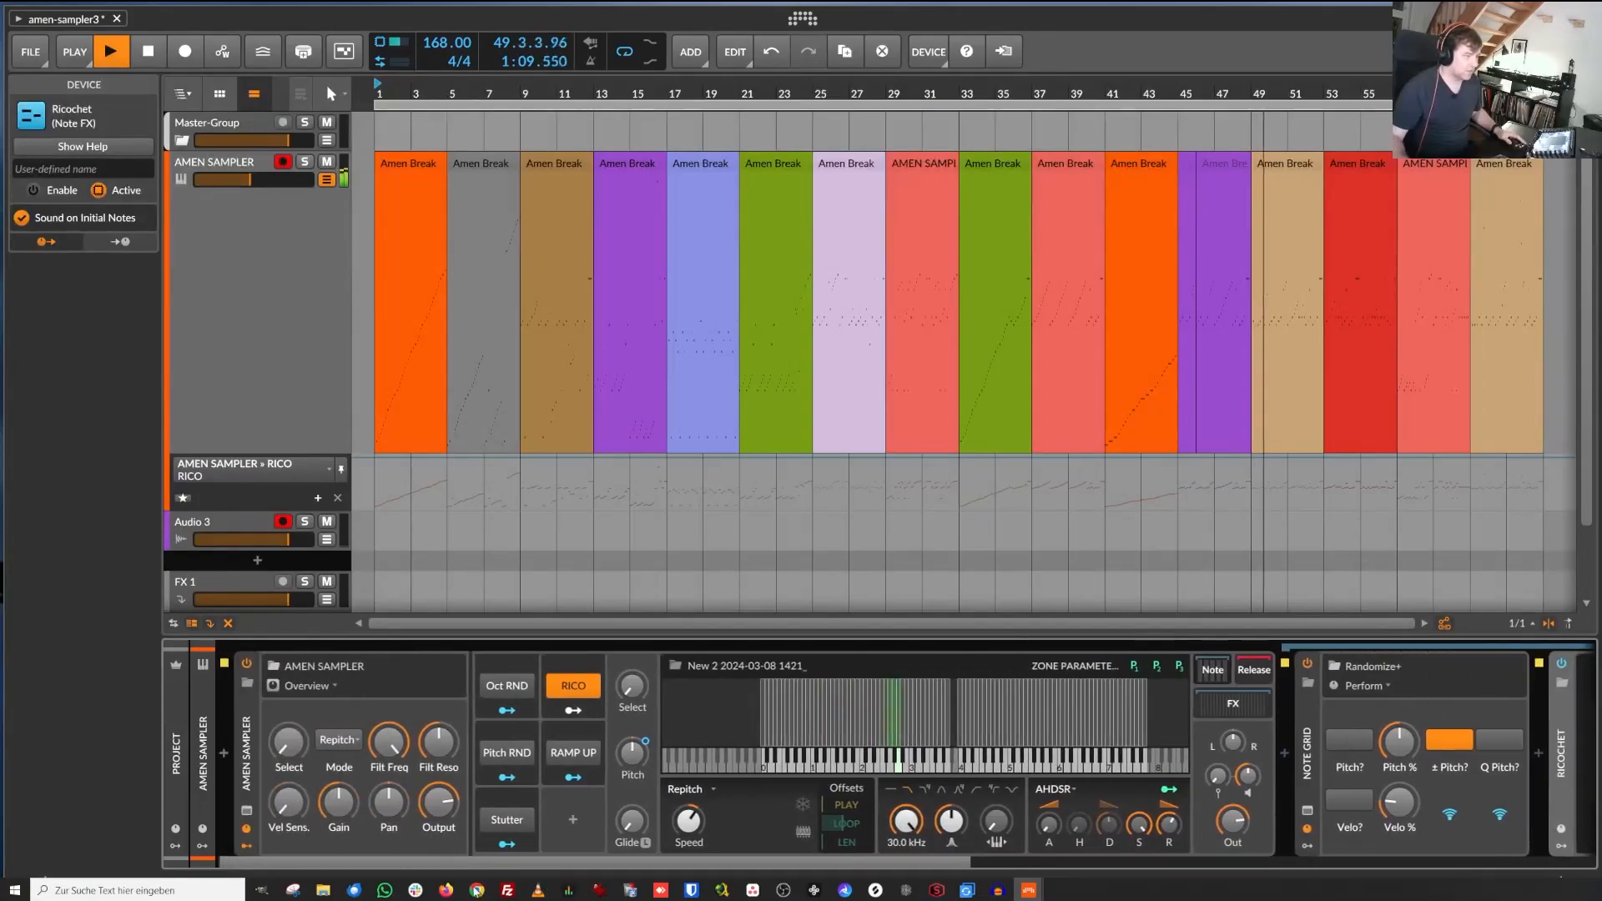
Switch off the RICO modulator, listen to the Amen Break clips from the start without it, and stop playback.
click(587, 686)
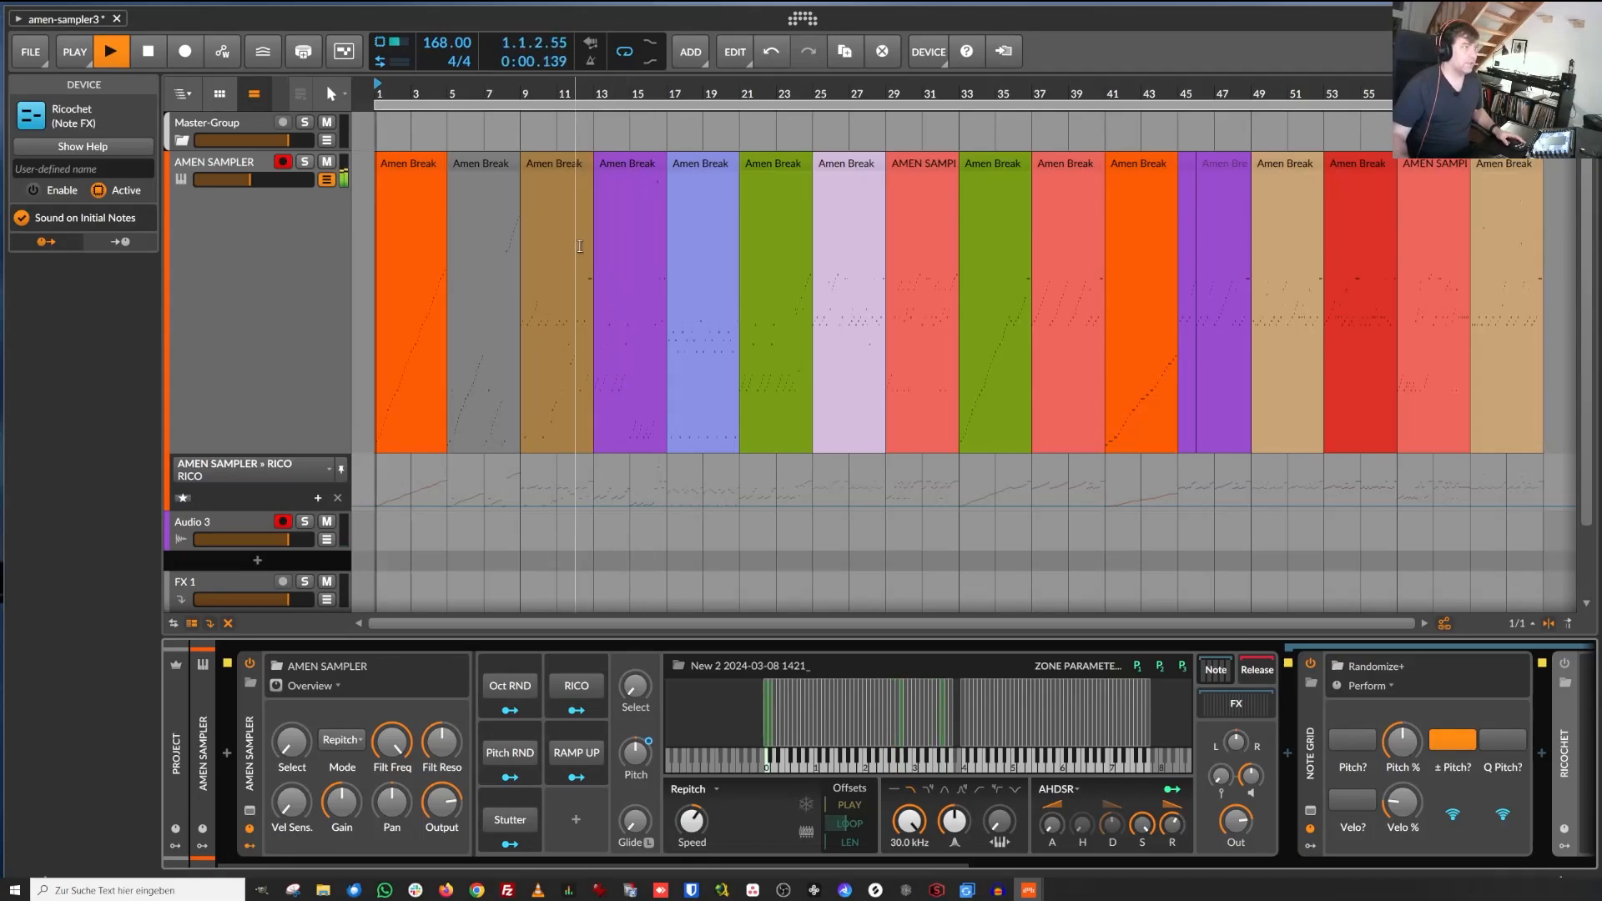
scroll(509, 359, down, 3)
scroll(905, 449, up, 3)
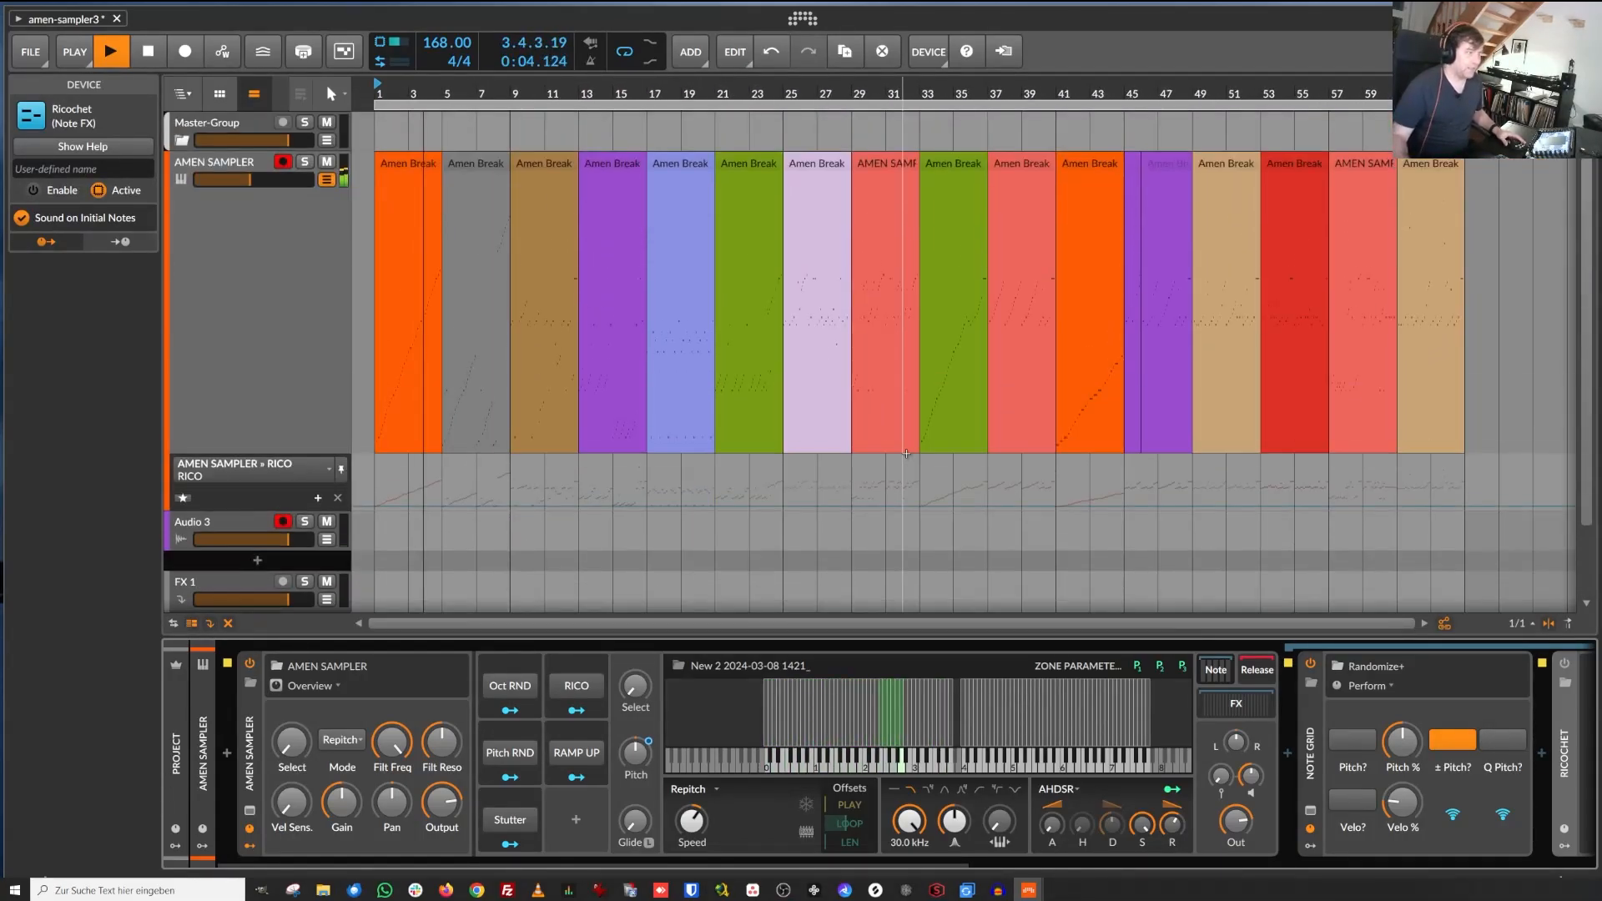
click(166, 53)
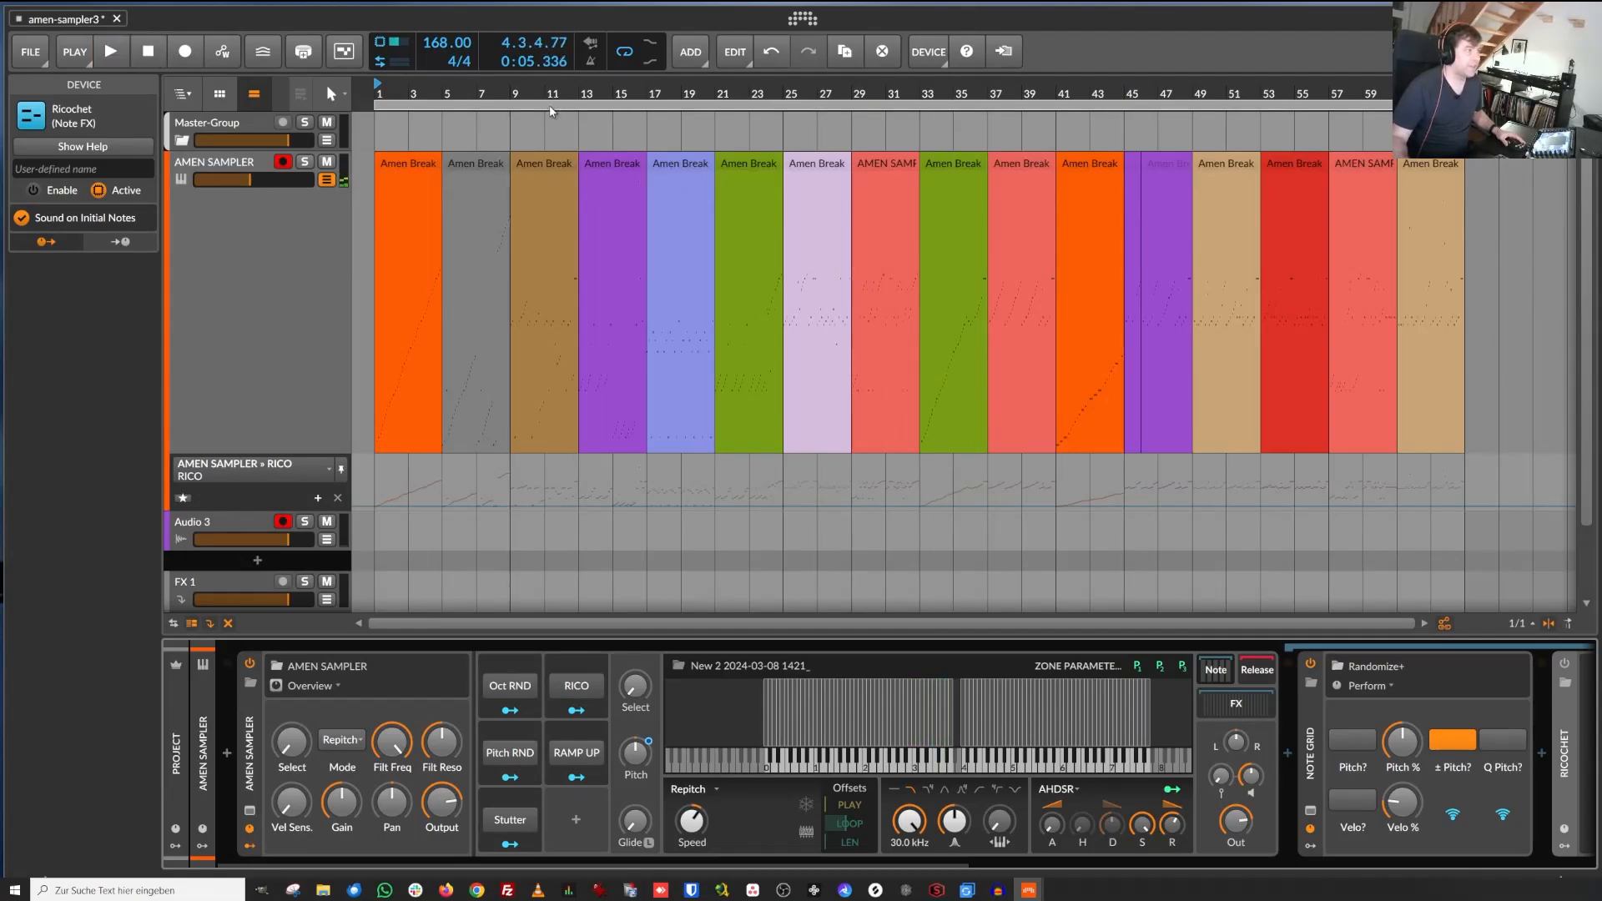
Collapse the AMEN SAMPLER device to its remote controls and modulators, and shrink the AMEN SAMPLER track to a low lane height.
drag(516, 93, 506, 30)
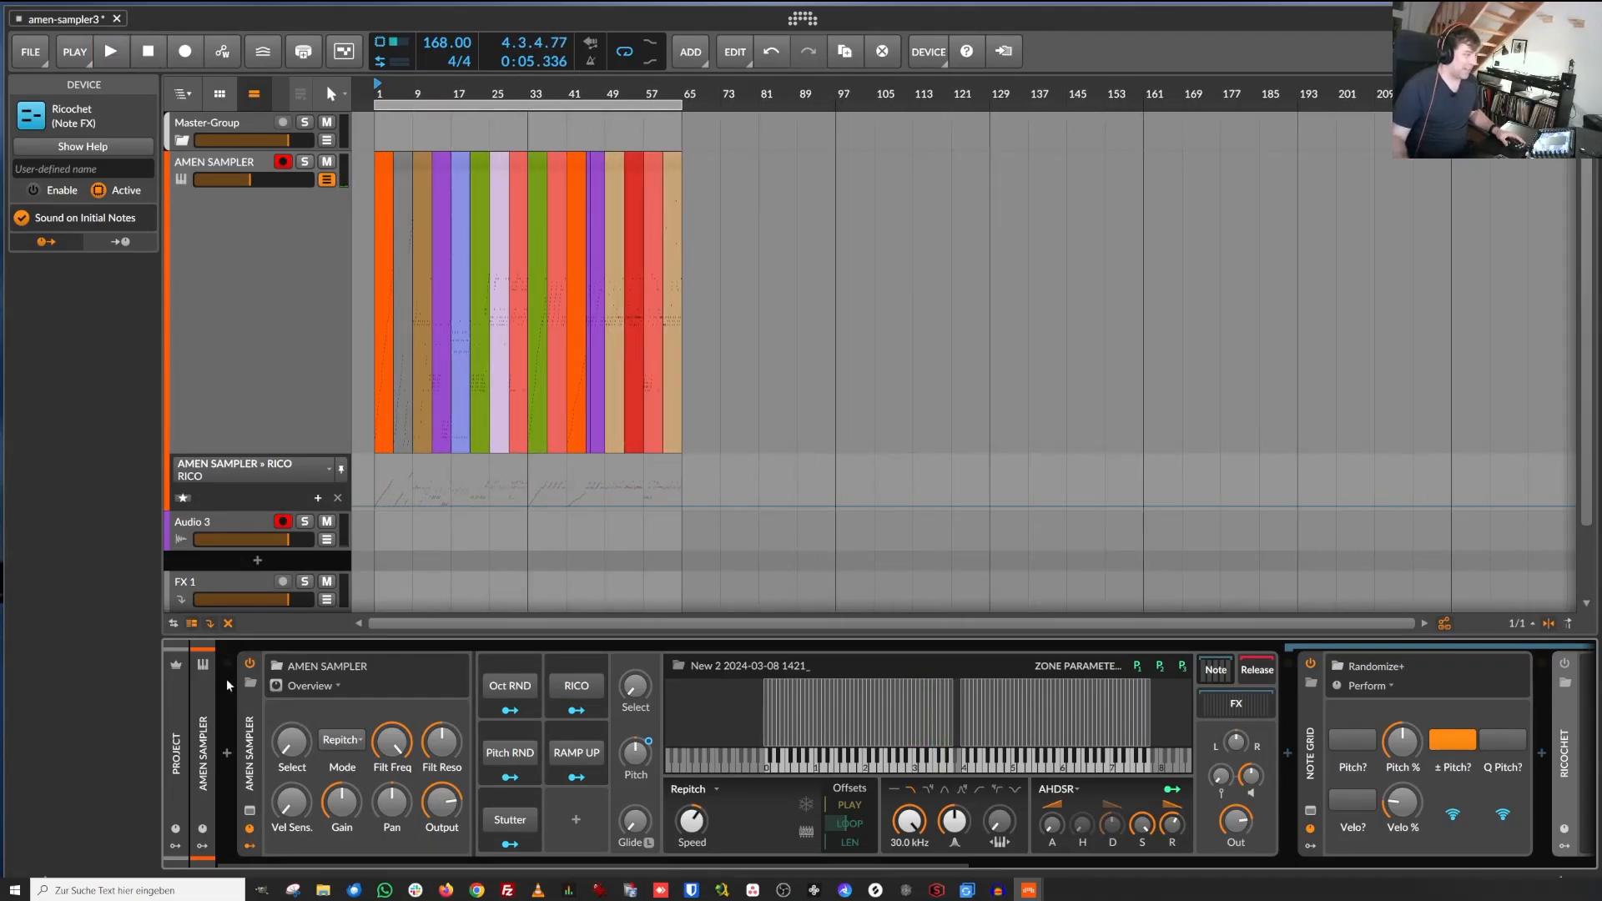
click(252, 720)
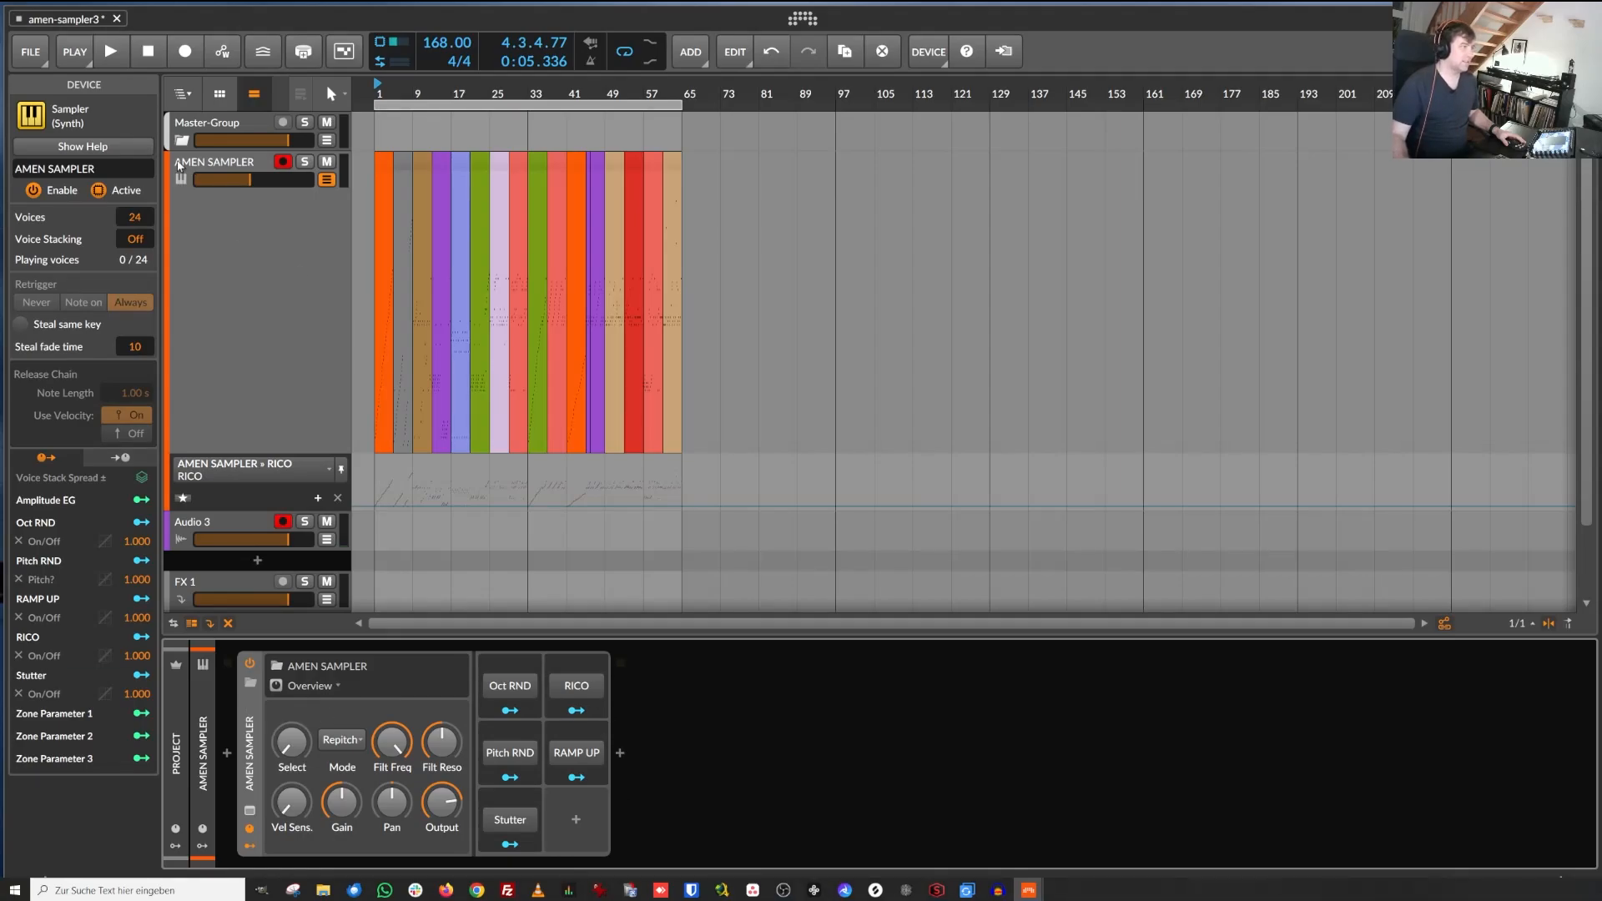
click(240, 462)
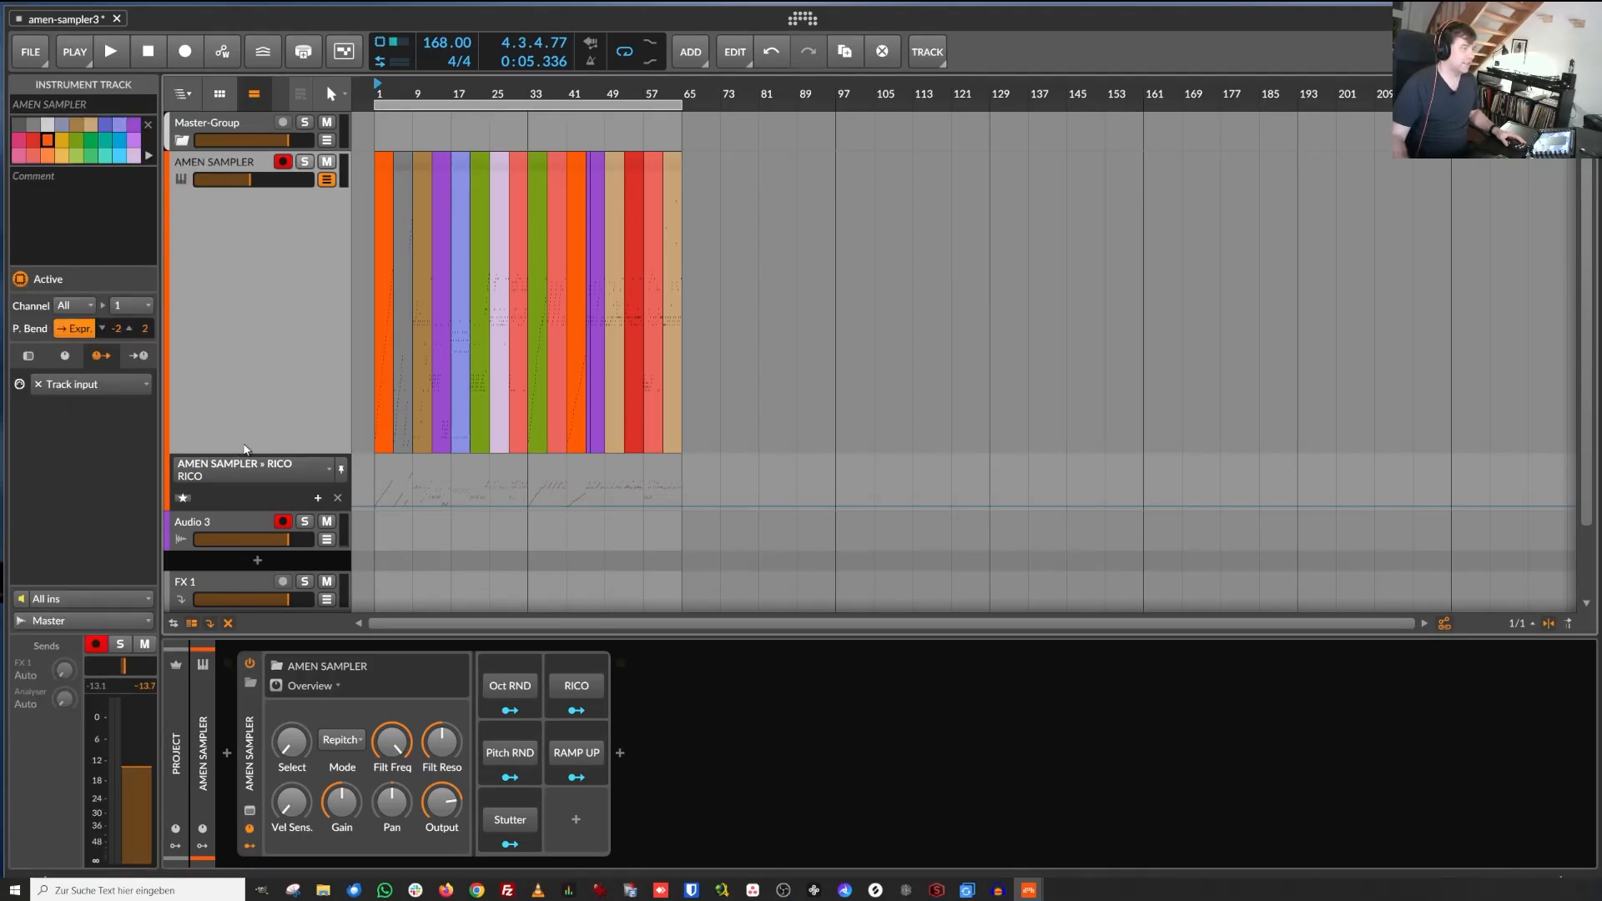
drag(242, 451, 242, 192)
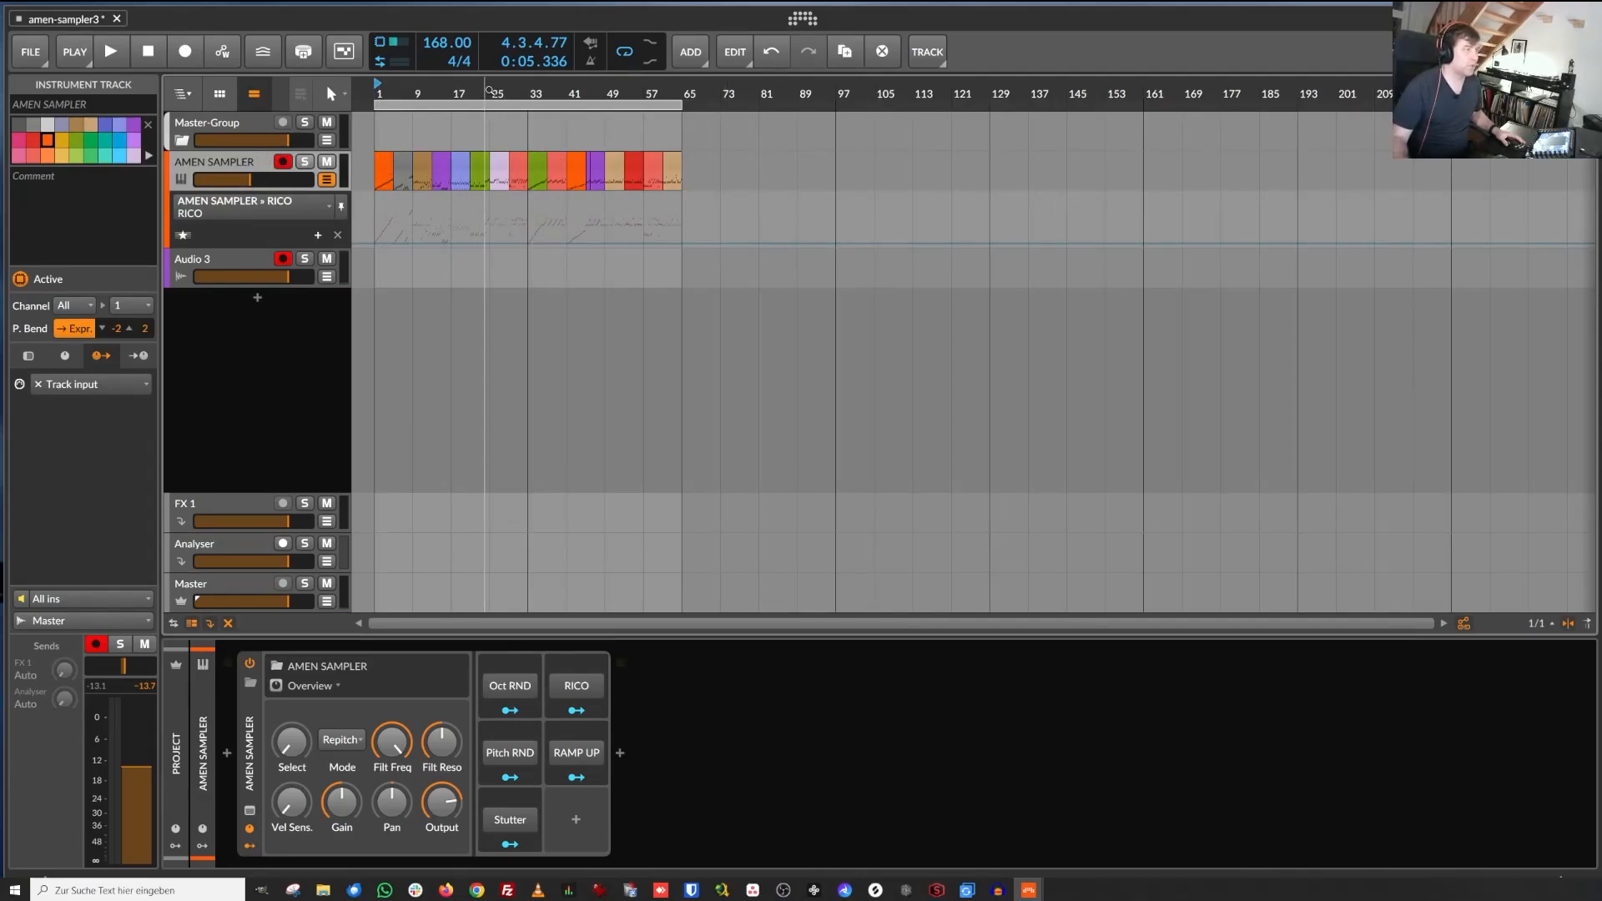
mouse_move(490, 93)
mouse_down()
mouse_move(607, 150)
mouse_move(491, 94)
mouse_up()
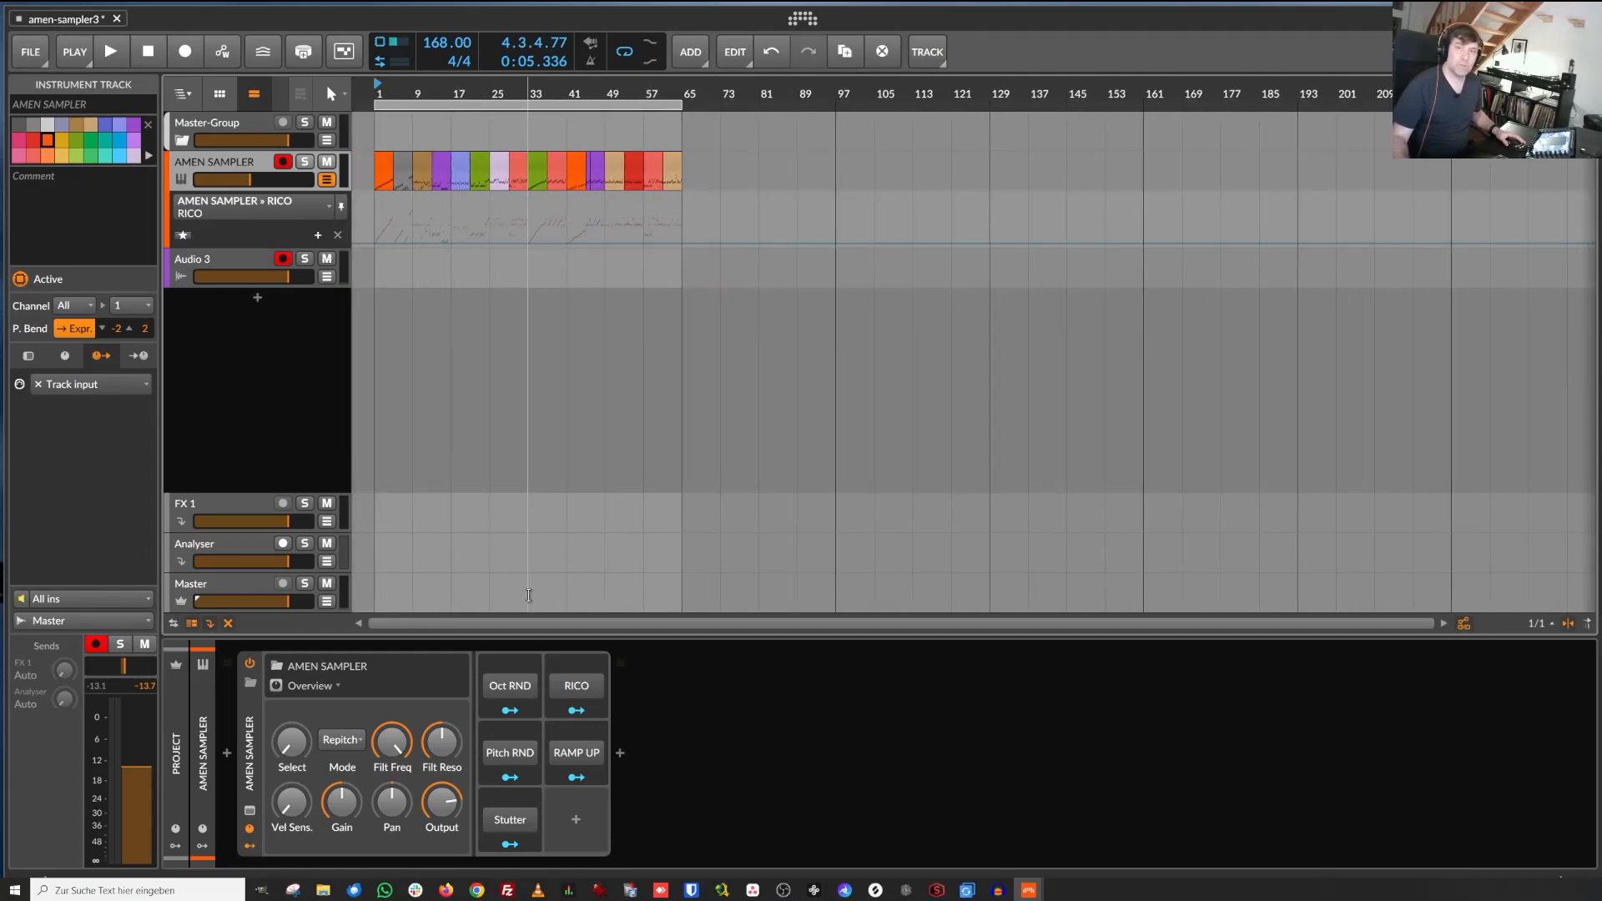